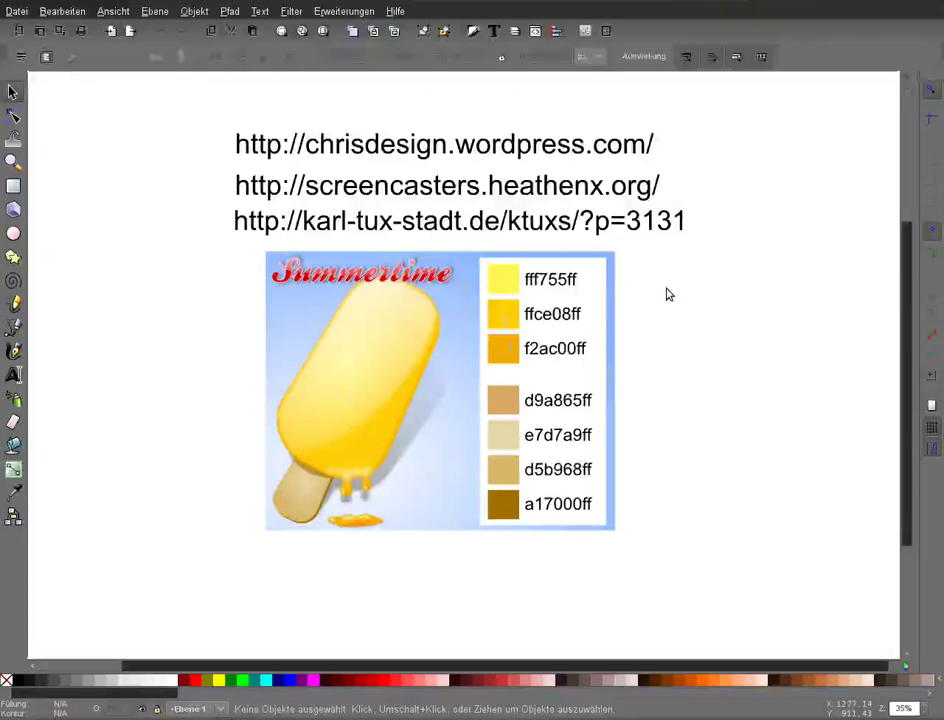
Delete the three URL text lines and the reference popsicle picture.
click(662, 231)
key(Delete)
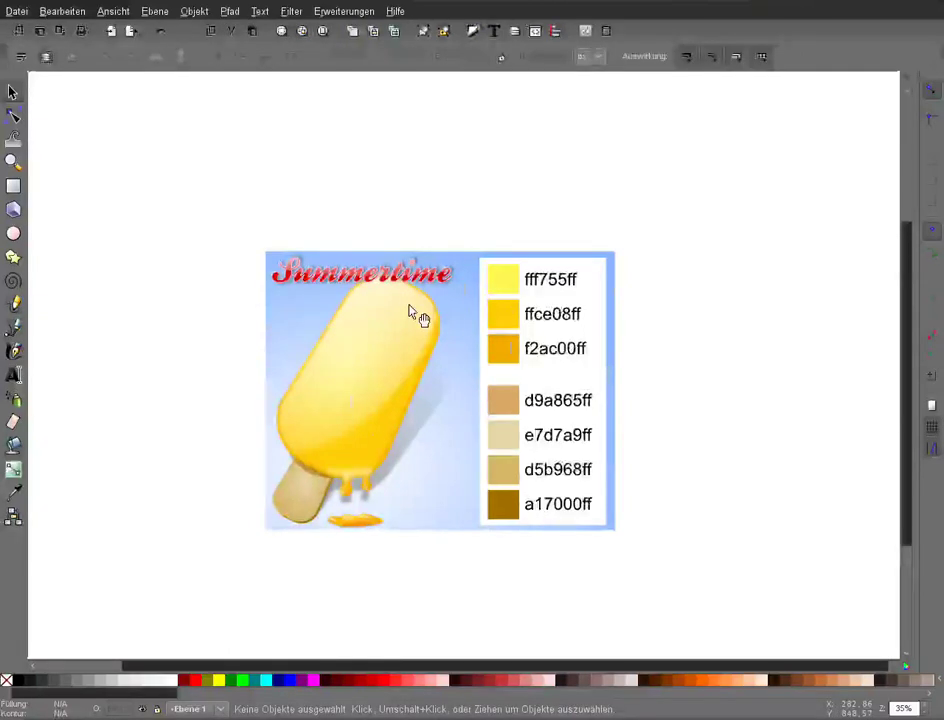
click(409, 313)
key(Delete)
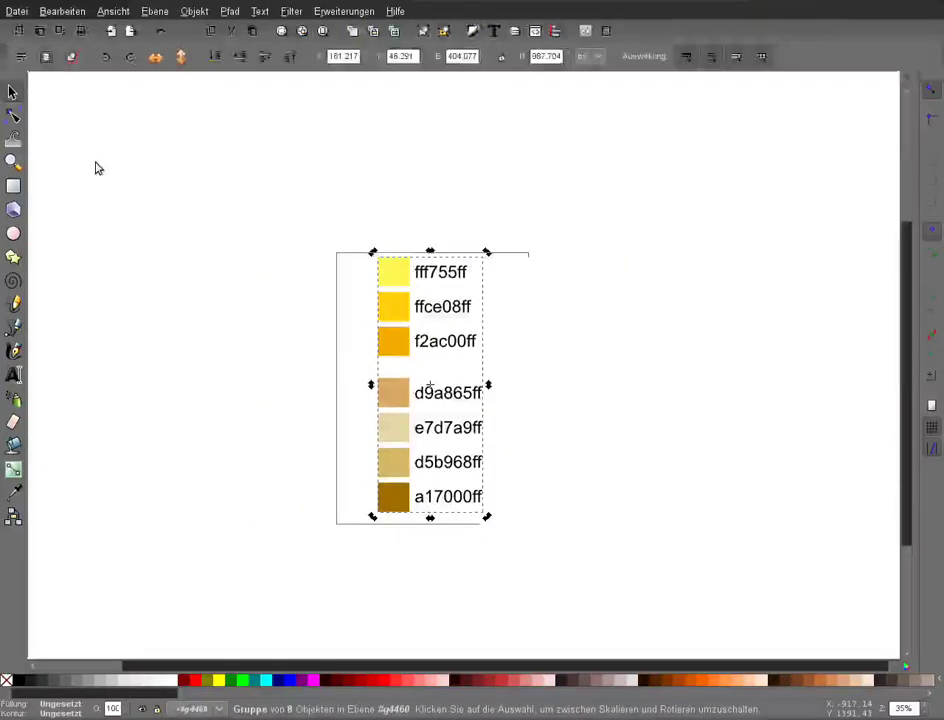
Move the eight-swatch colour palette group to the upper left, off the page.
drag(424, 260, 297, 222)
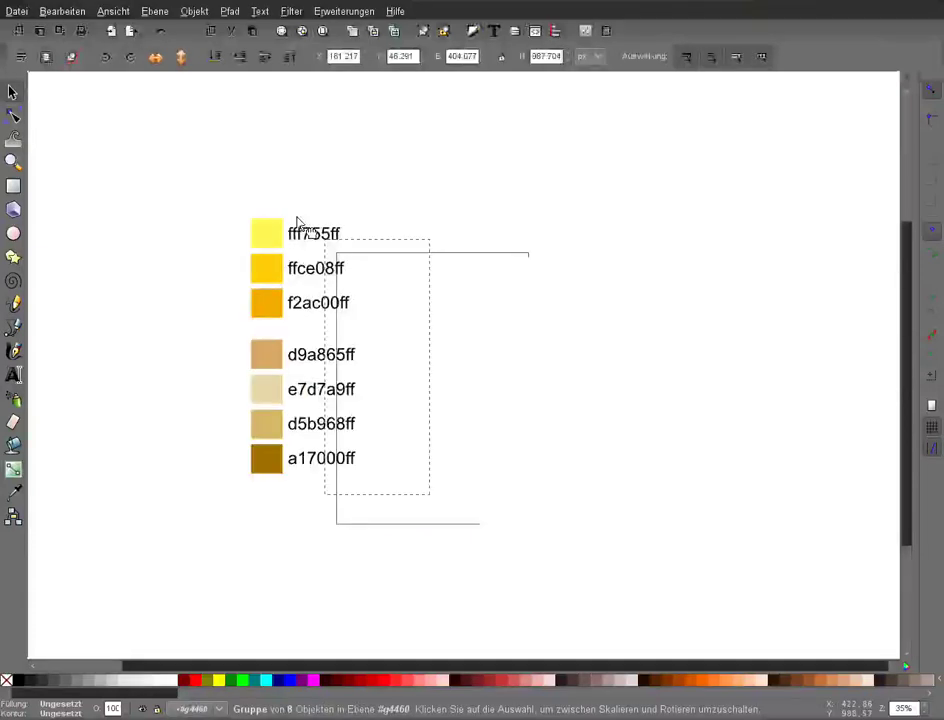
drag(297, 222, 145, 138)
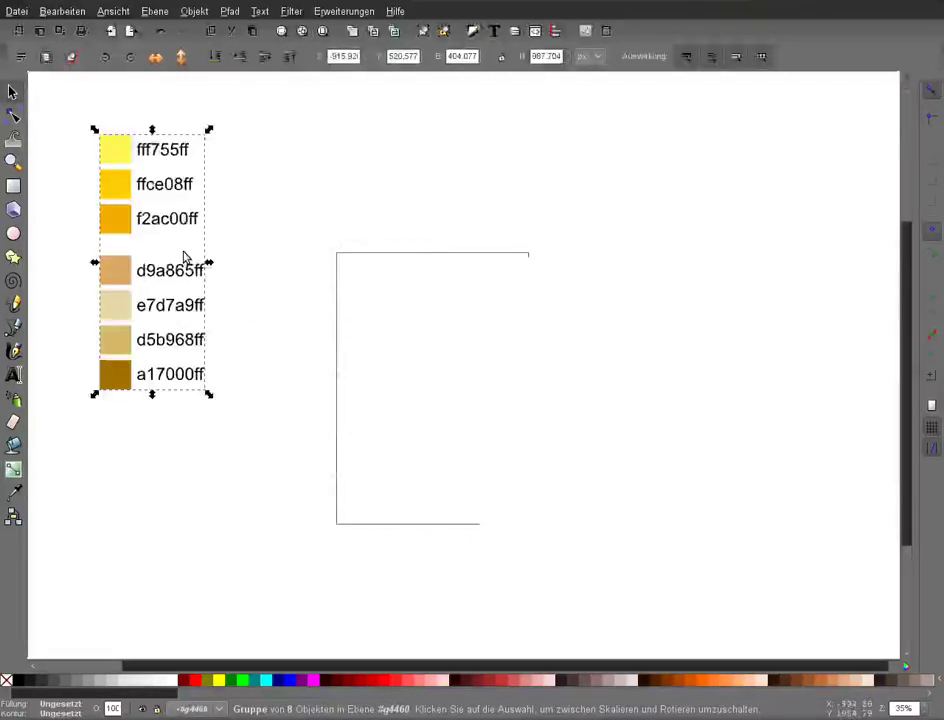
click(184, 258)
scroll(184, 258, down, 2)
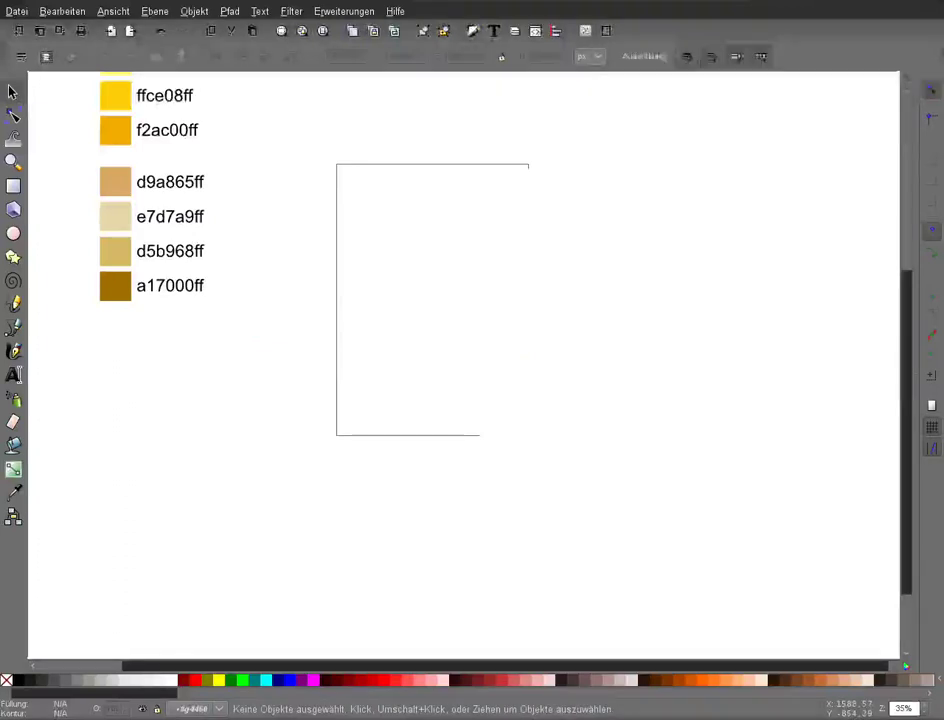
Enable 'Rand im Vordergrund anzeigen' in Document Properties so the page border draws on top.
key(ctrl+shift+d)
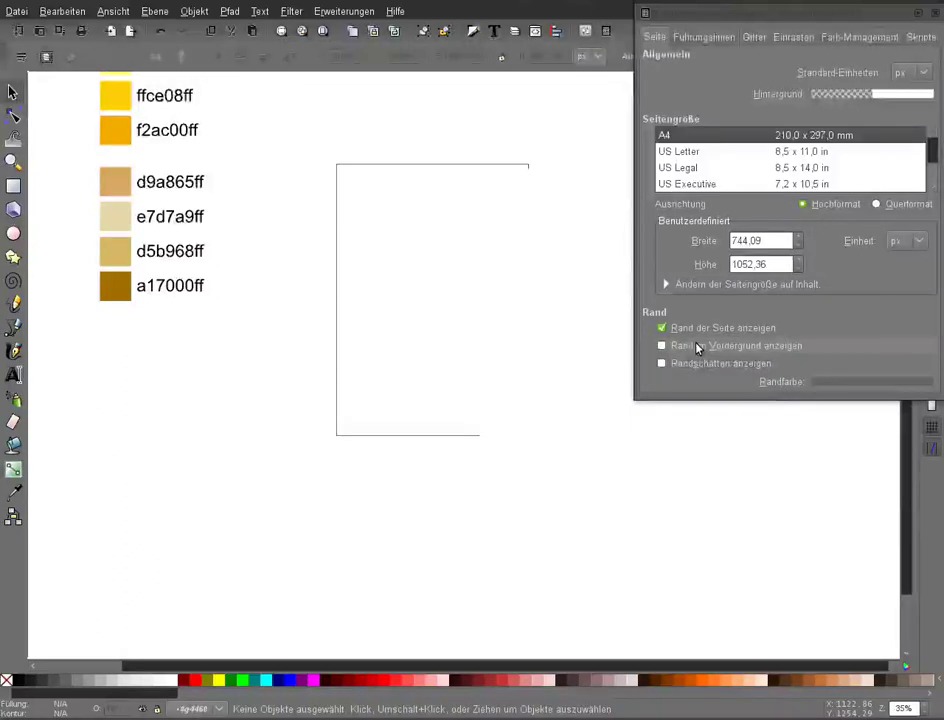
click(663, 346)
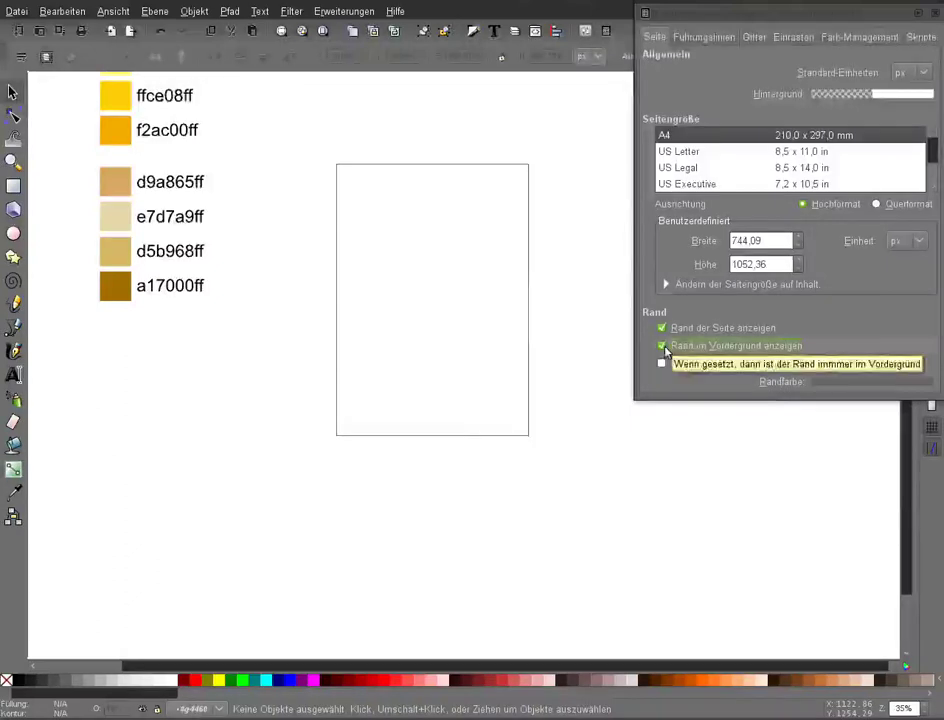
key(ctrl+w)
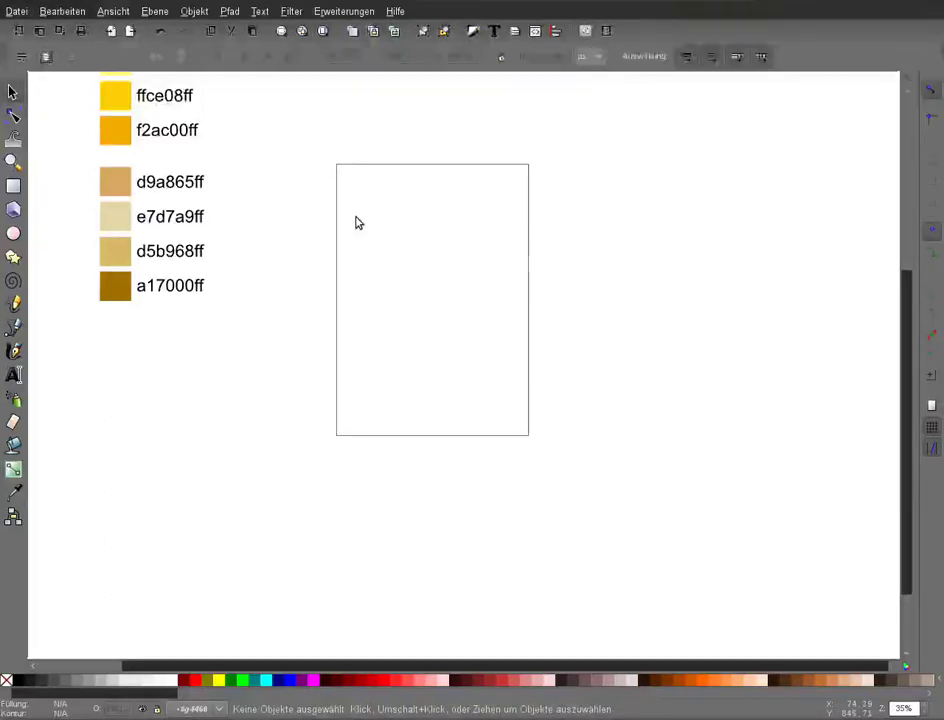
Draw a tall red rectangle on the page for the popsicle body.
key(r)
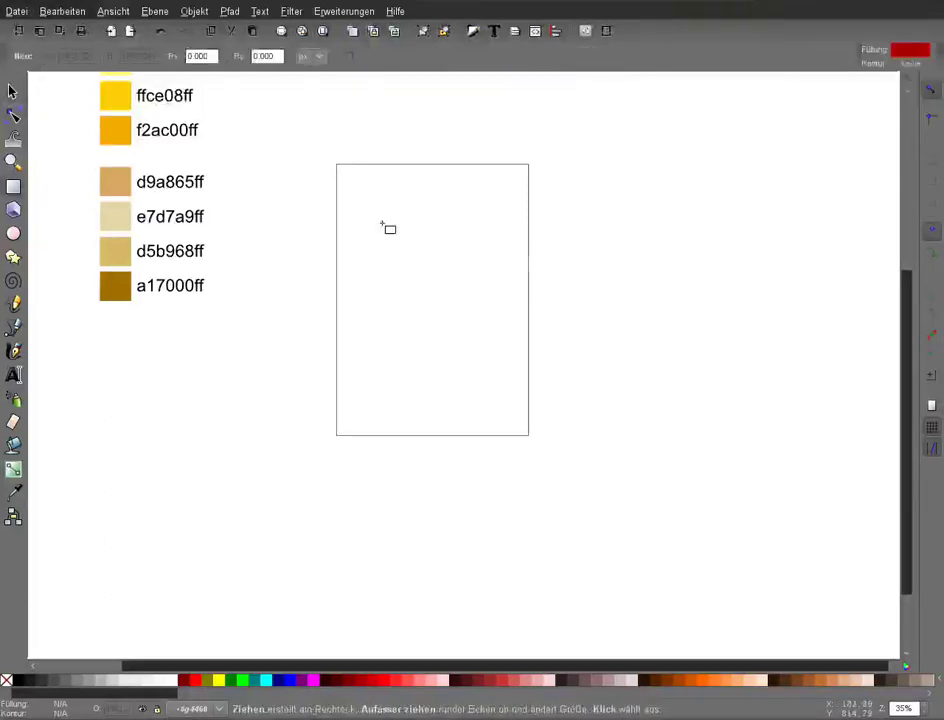
drag(383, 182, 480, 363)
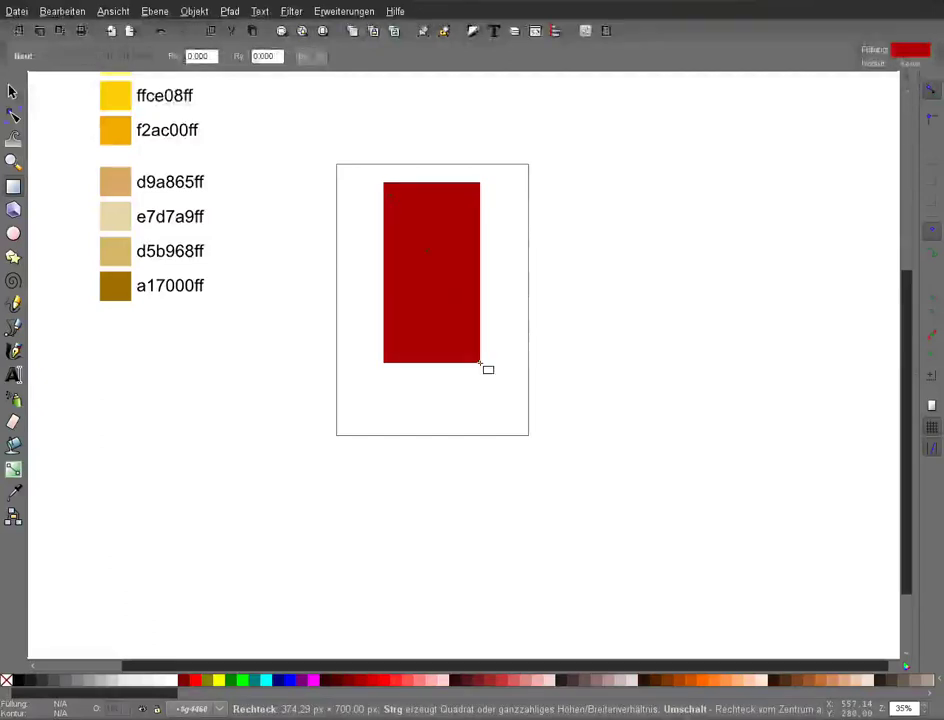
drag(480, 363, 504, 387)
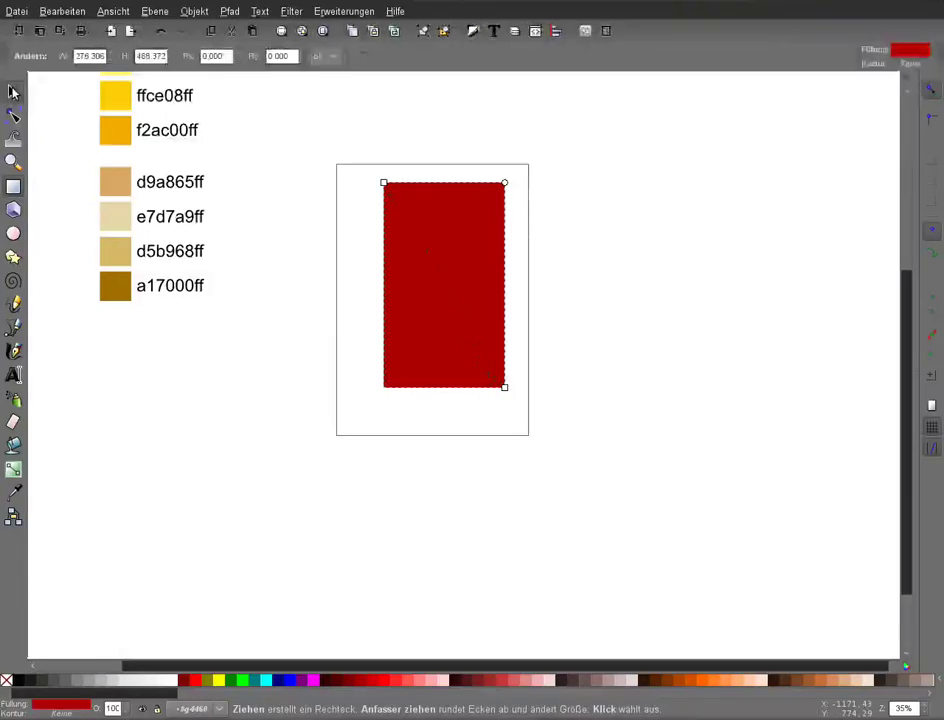
click(13, 92)
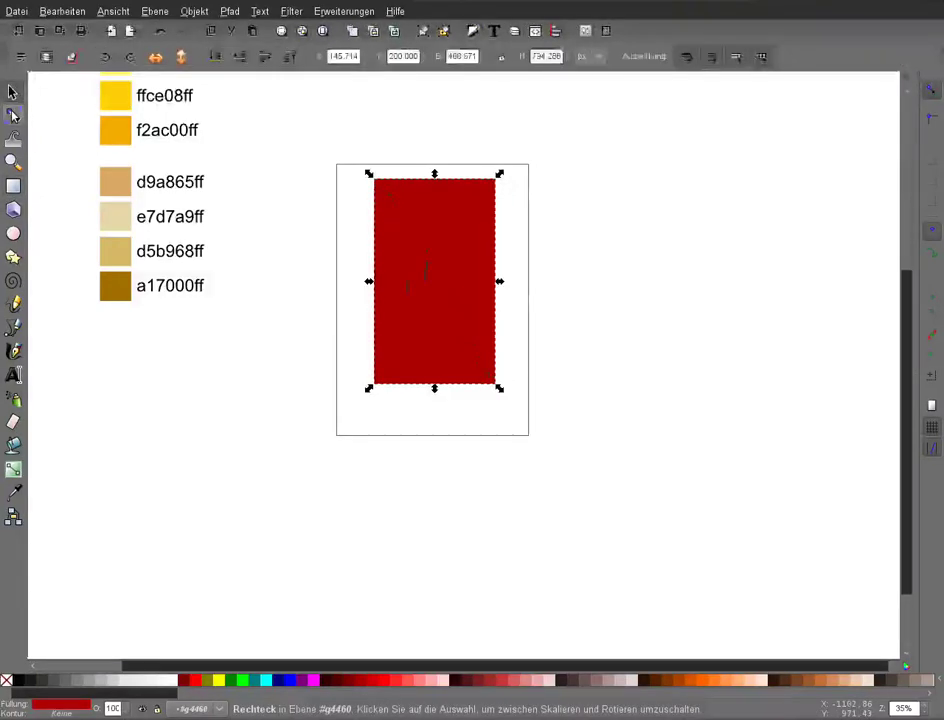
Drag the corner-rounding handle until the rectangle becomes a fully rounded pill.
click(13, 115)
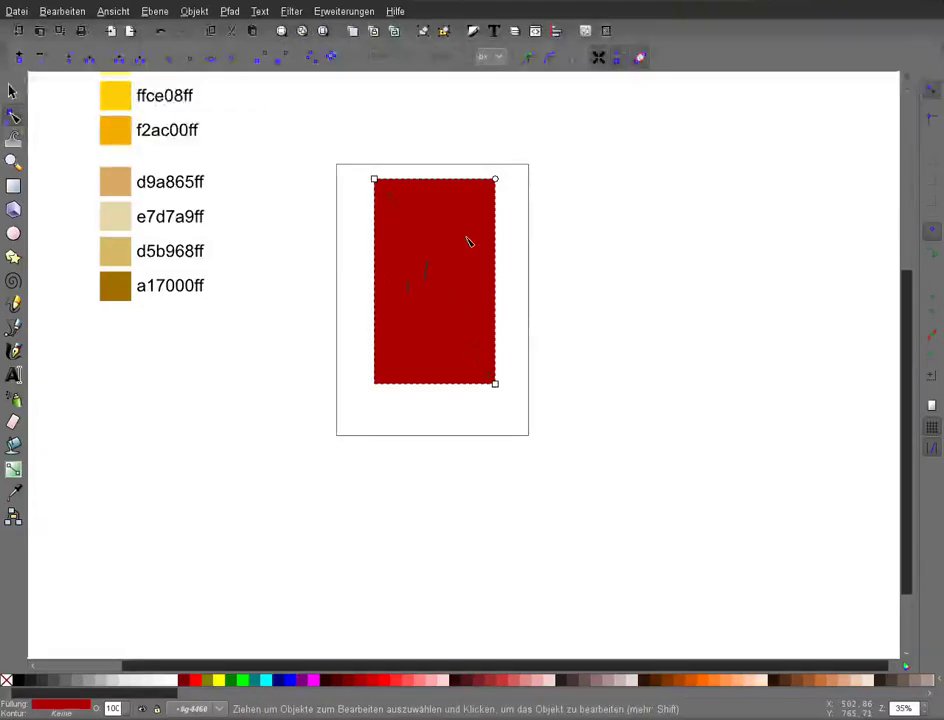
drag(494, 180, 496, 207)
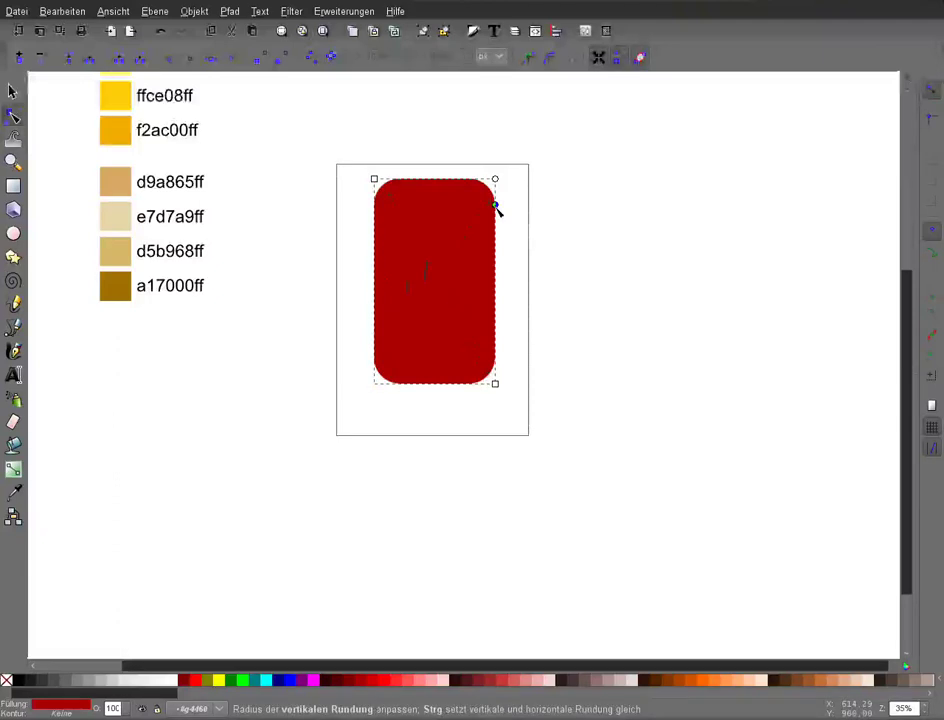
drag(494, 205, 493, 234)
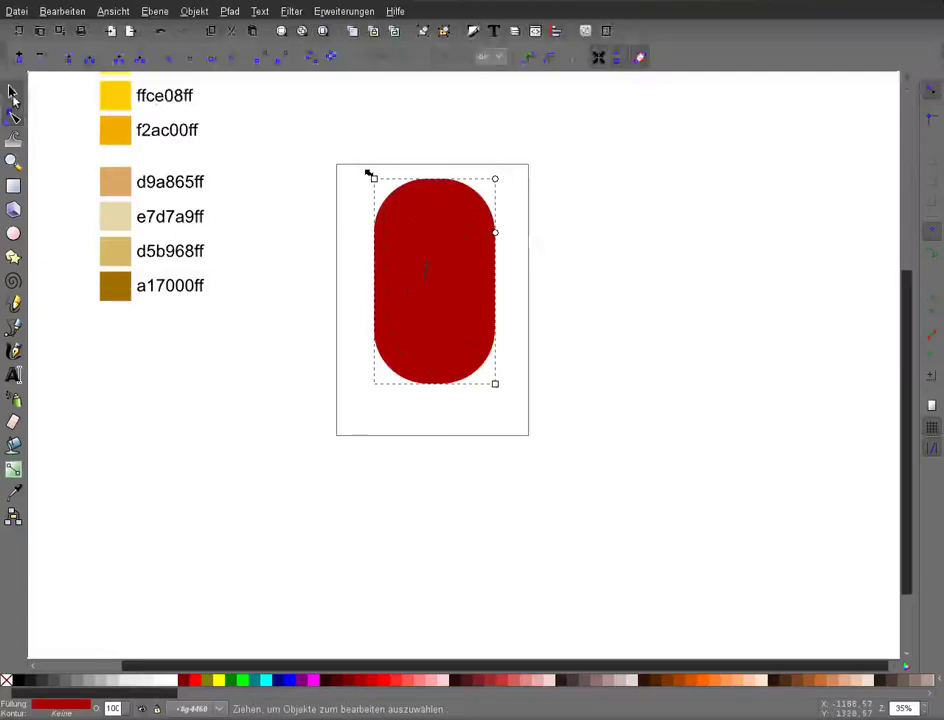
click(12, 92)
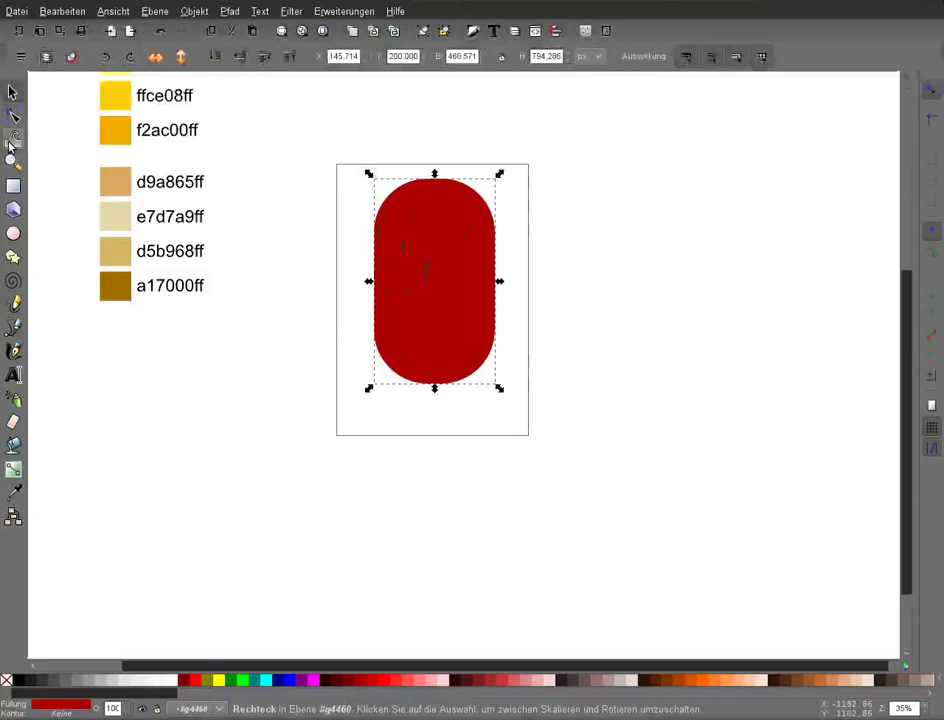
Convert the red pill into a path with Object to Path, undoing an accidental delete.
click(227, 14)
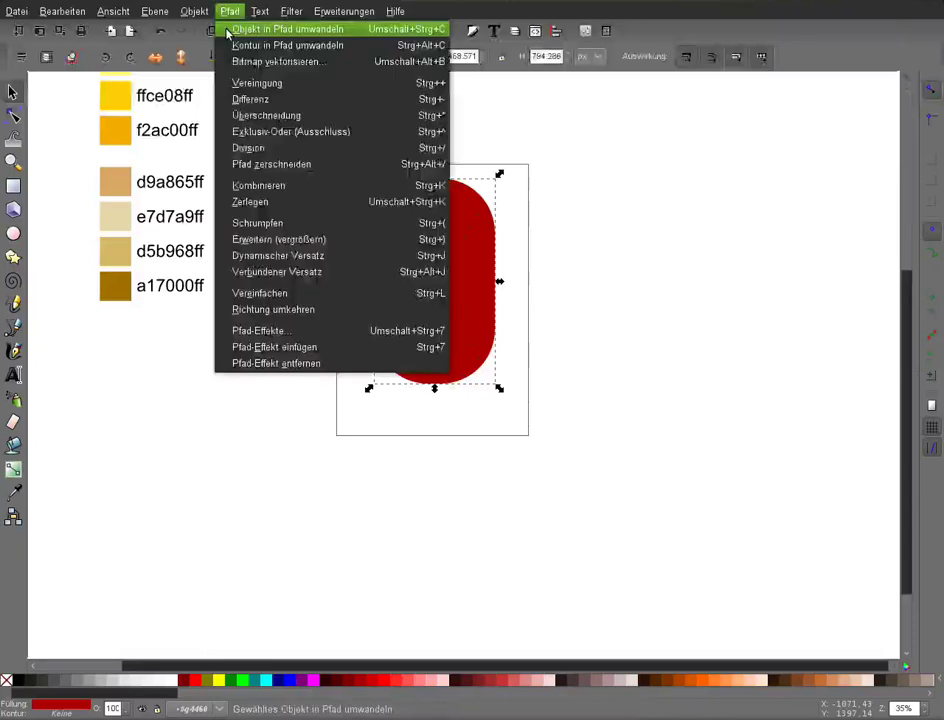
key(Escape)
key(Delete)
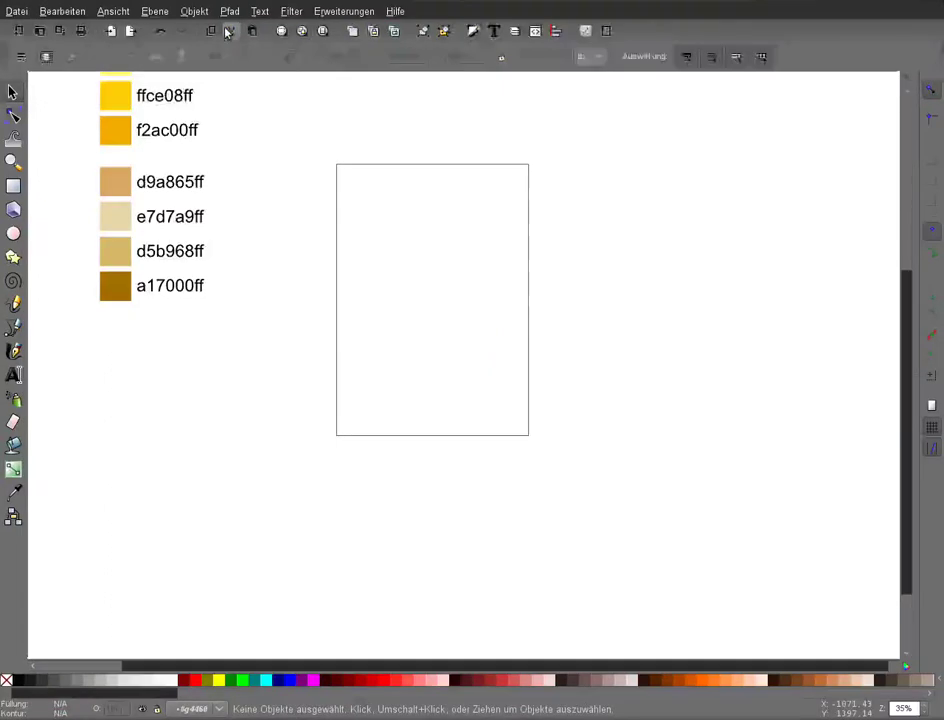
key(ctrl+z)
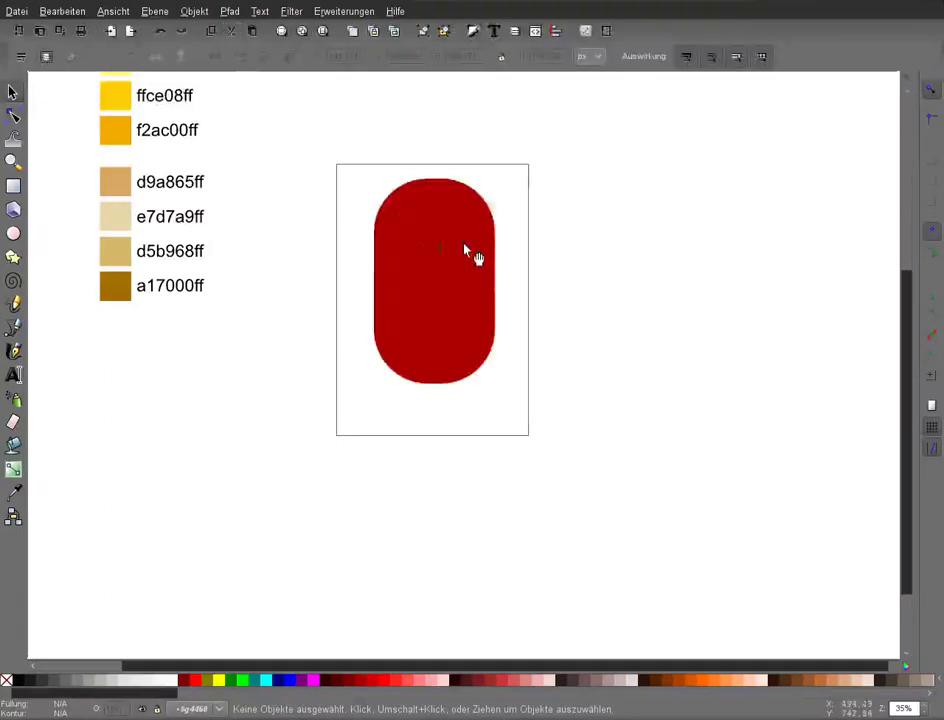
click(465, 250)
click(229, 11)
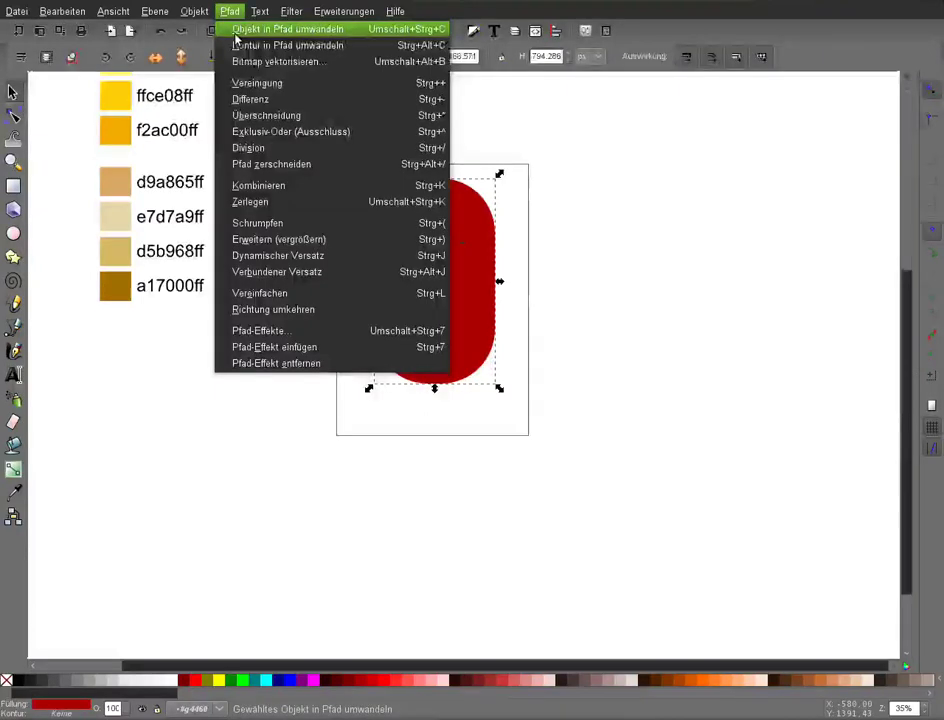
click(236, 29)
click(292, 179)
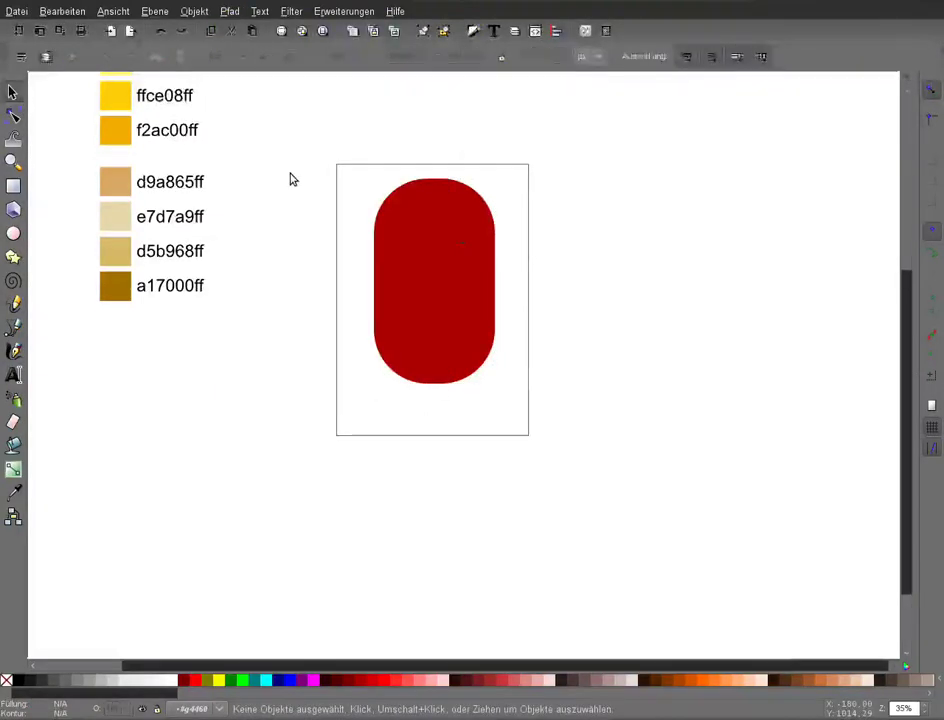
Scale the four upper nodes inward three times so the body tapers toward the top.
key(ctrl+a)
key(n)
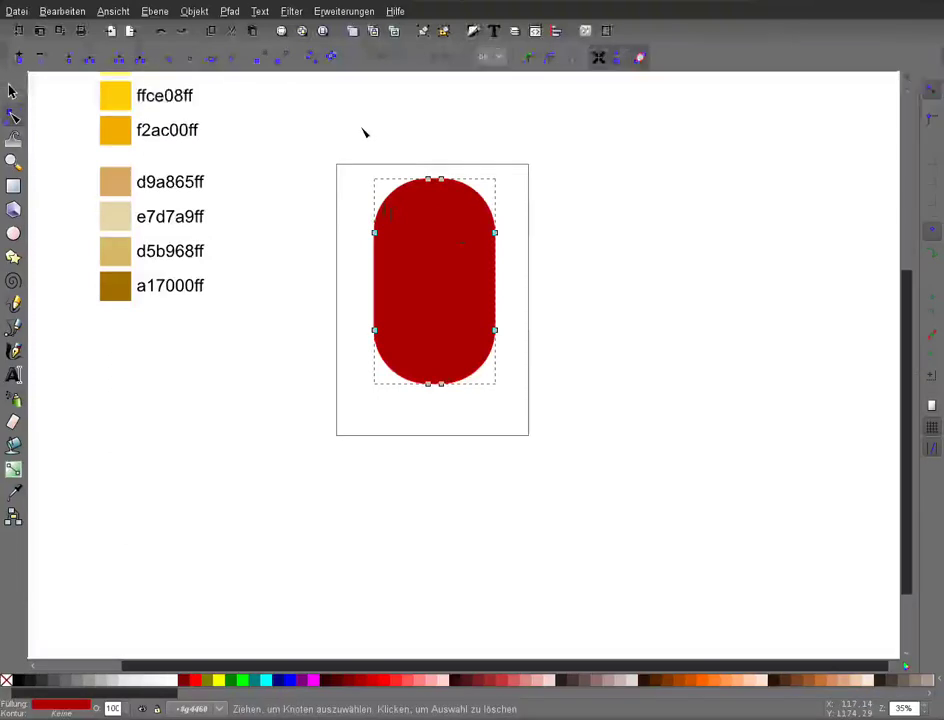
drag(365, 132, 535, 254)
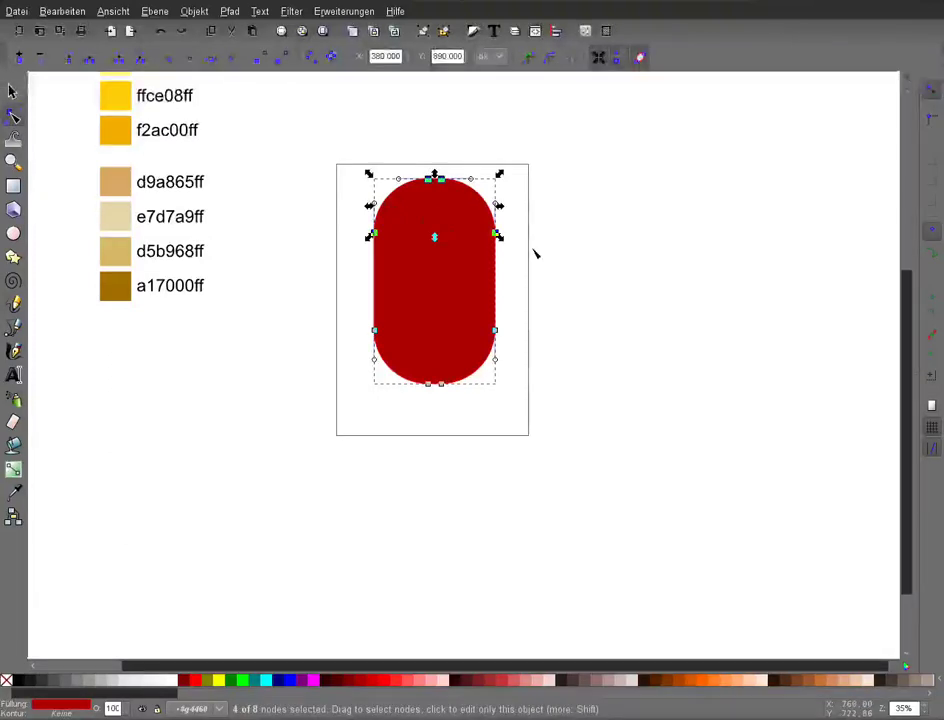
key(comma)
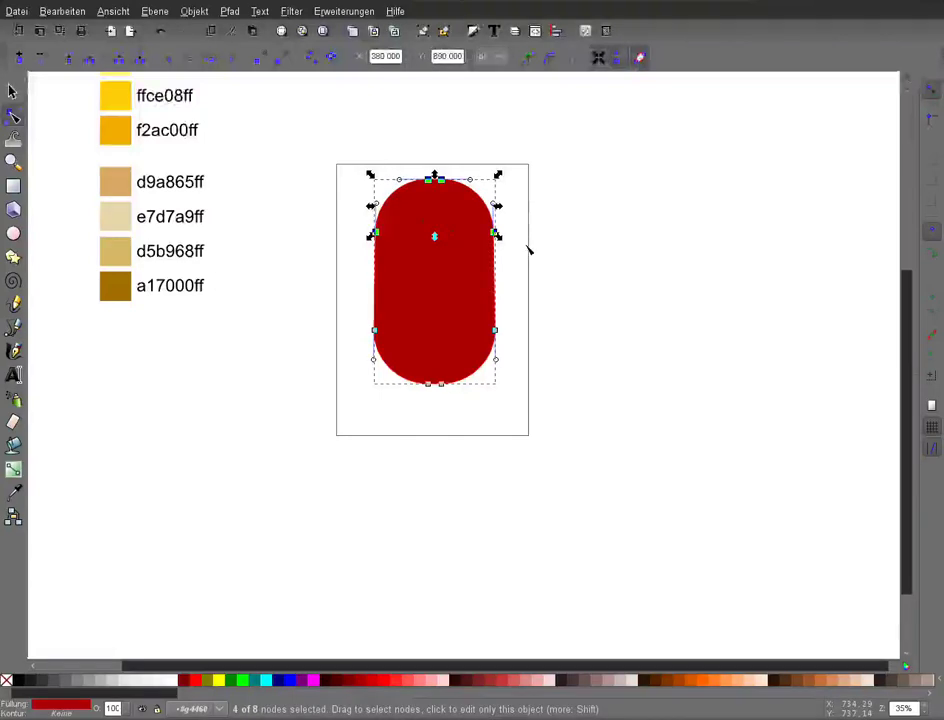
key(comma)
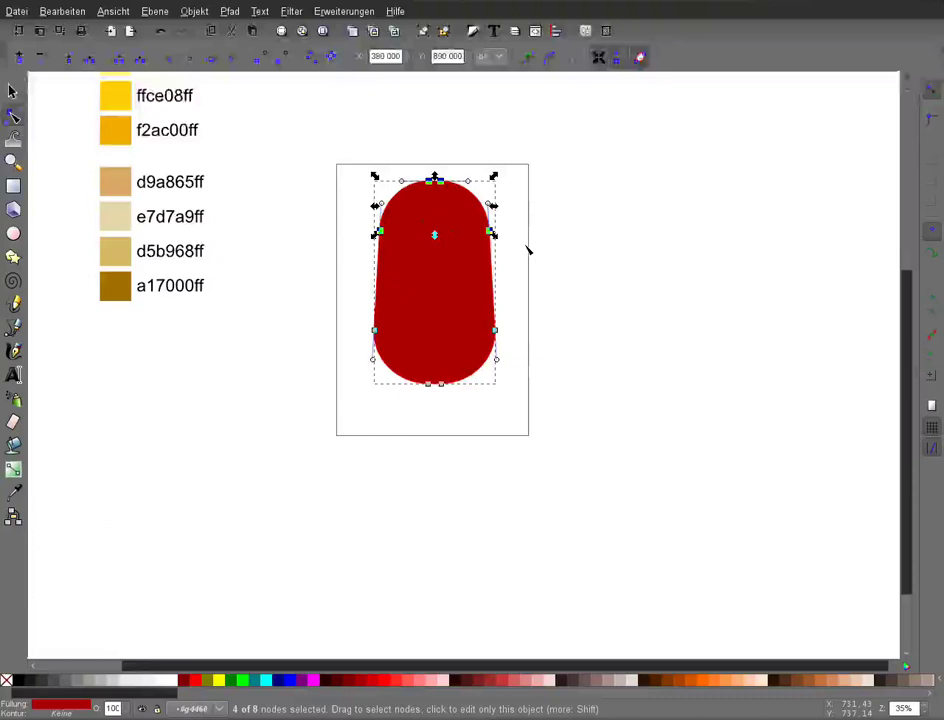
key(comma)
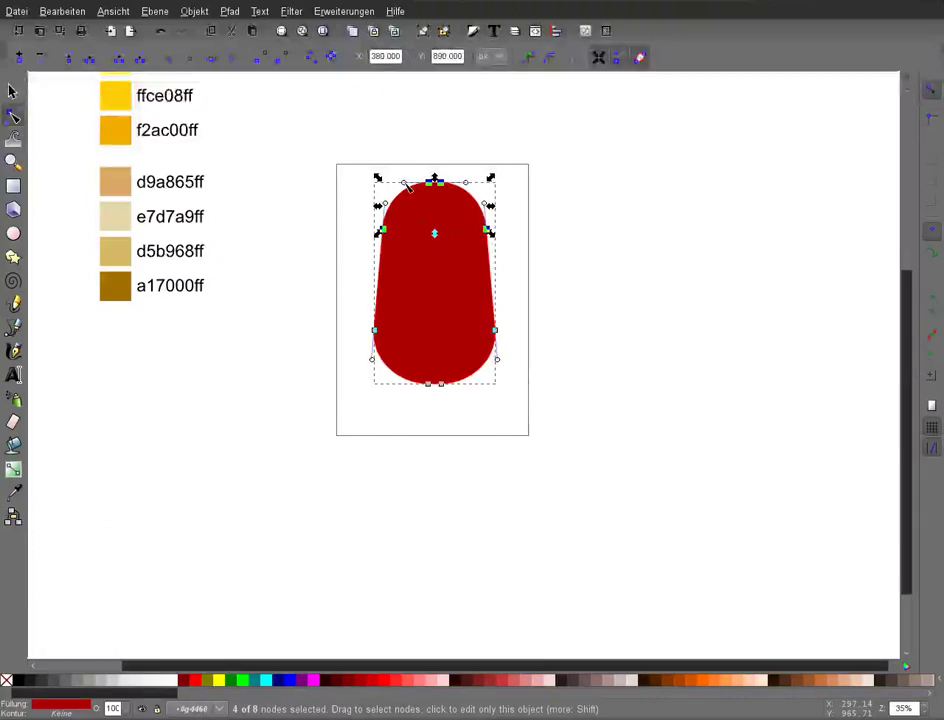
key(s)
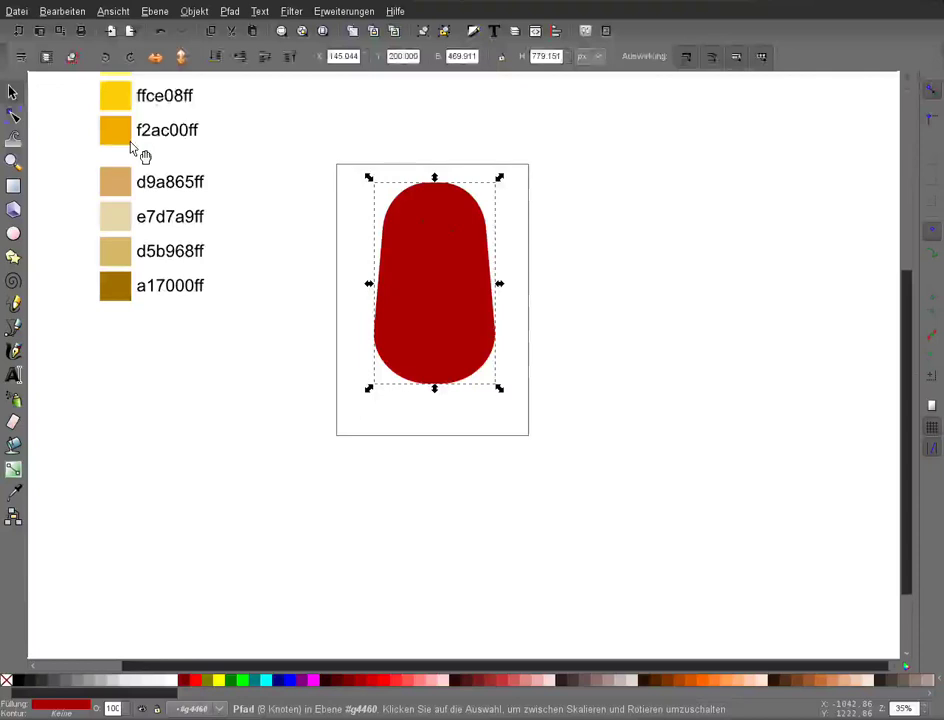
click(350, 475)
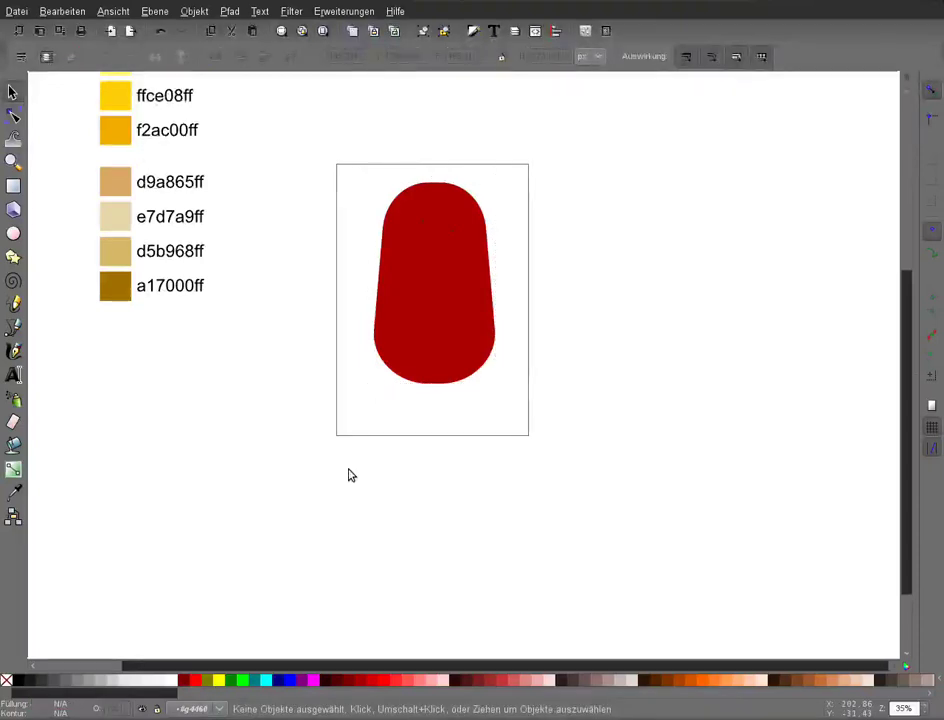
Give the duplicate a near-black brown fill and scale it proportionally to about 44%.
click(470, 276)
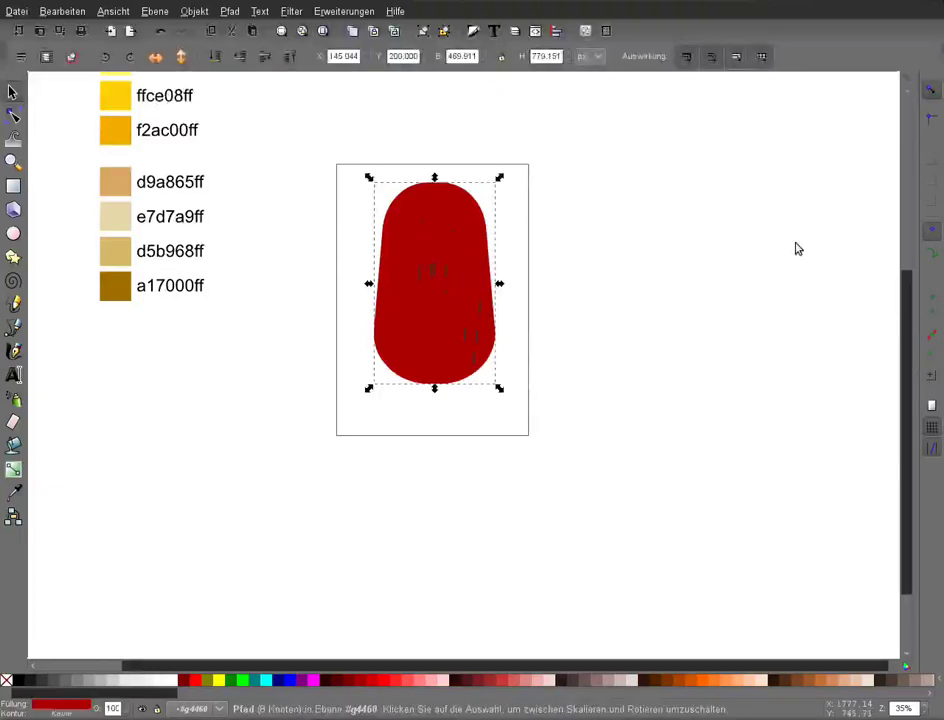
key(alt+q)
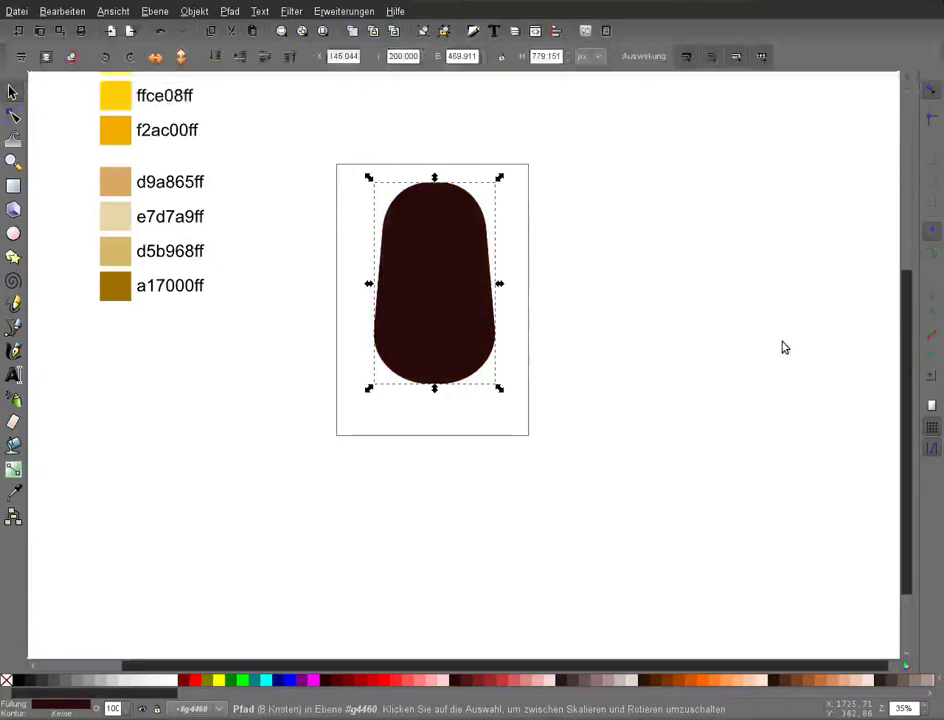
key(ctrl)
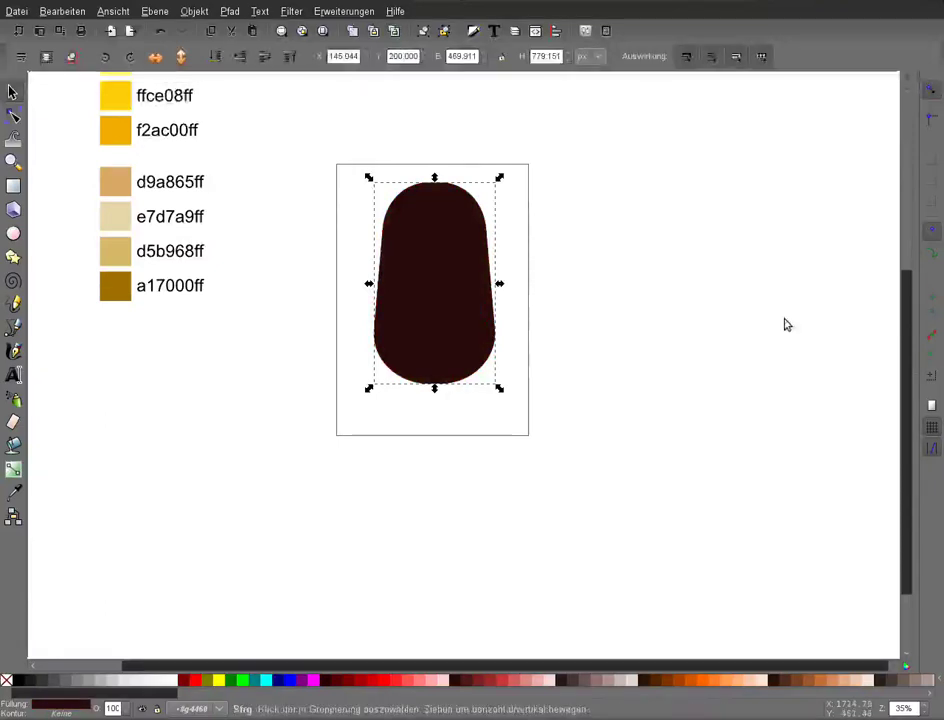
drag(499, 178, 500, 181)
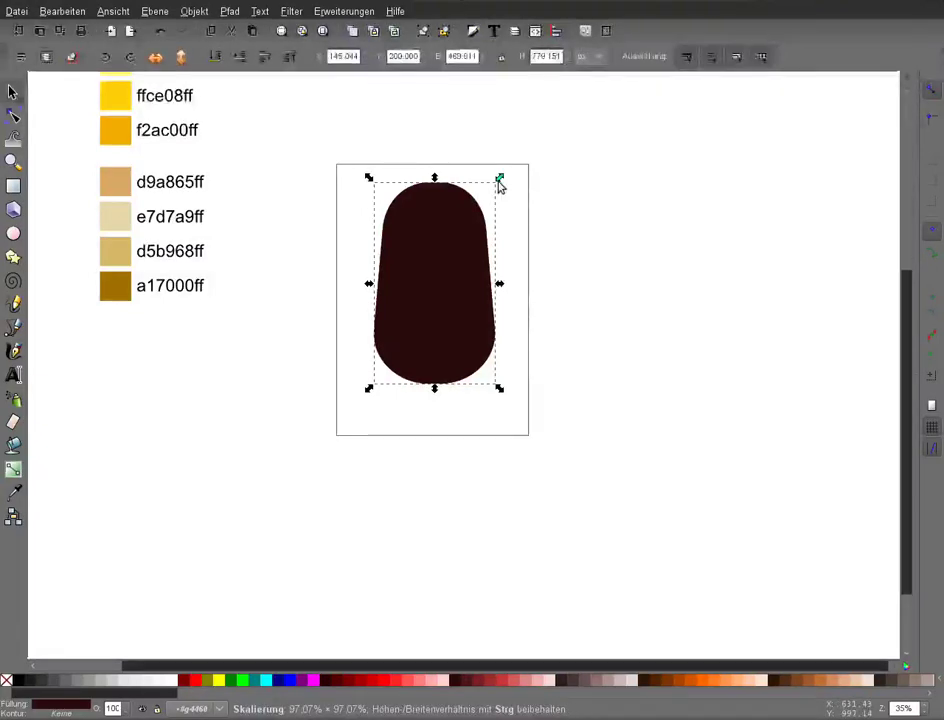
drag(500, 183, 471, 240)
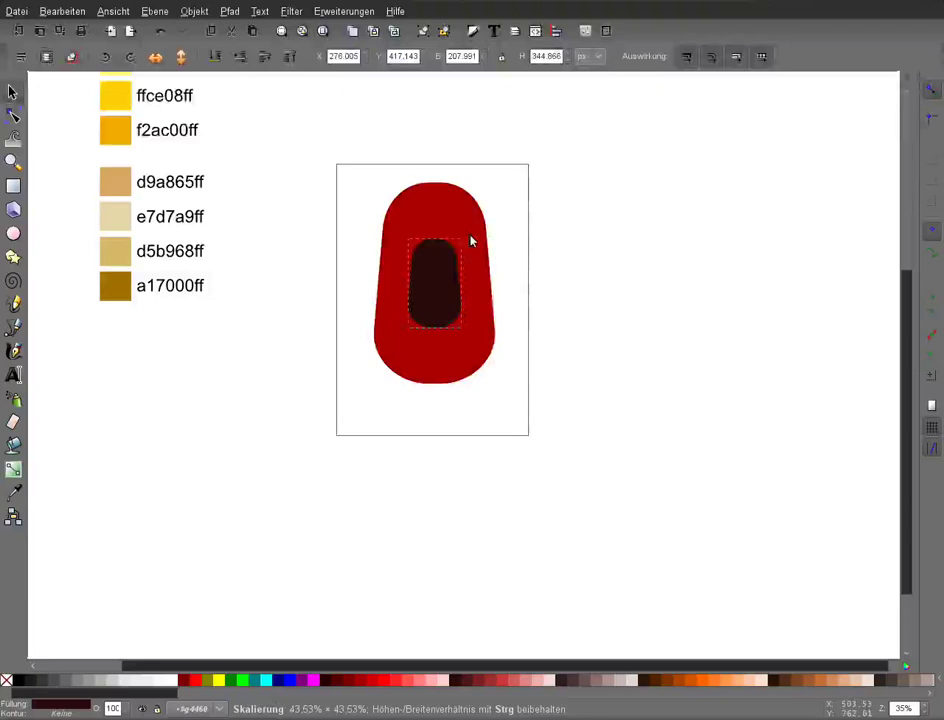
key(Escape)
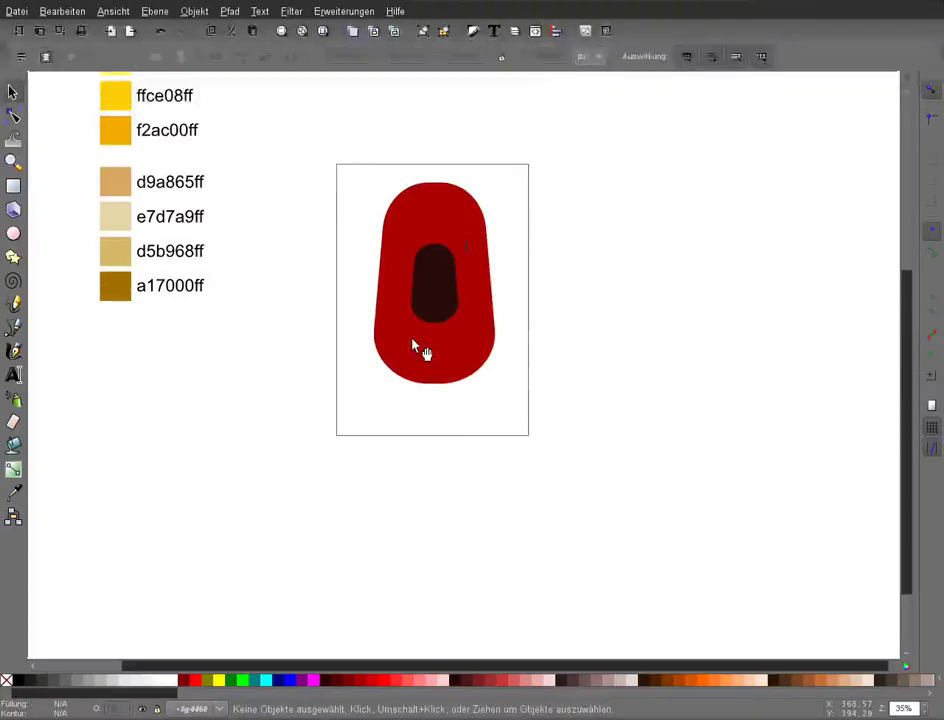
Place the dark stick beneath the red body and select both for centring with Align and Distribute.
drag(437, 303, 437, 410)
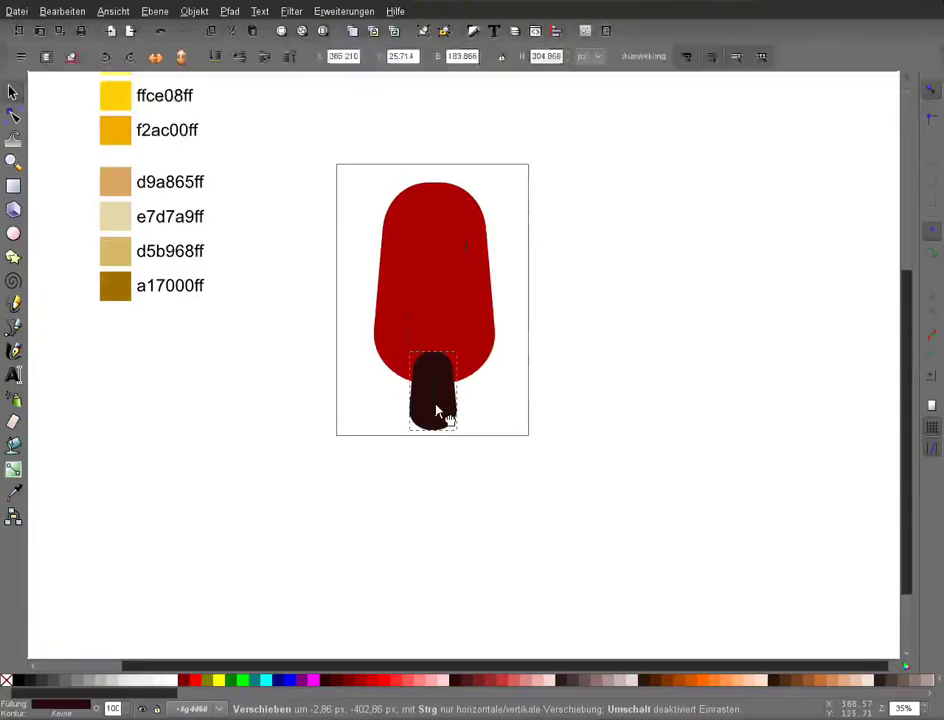
drag(437, 410, 430, 420)
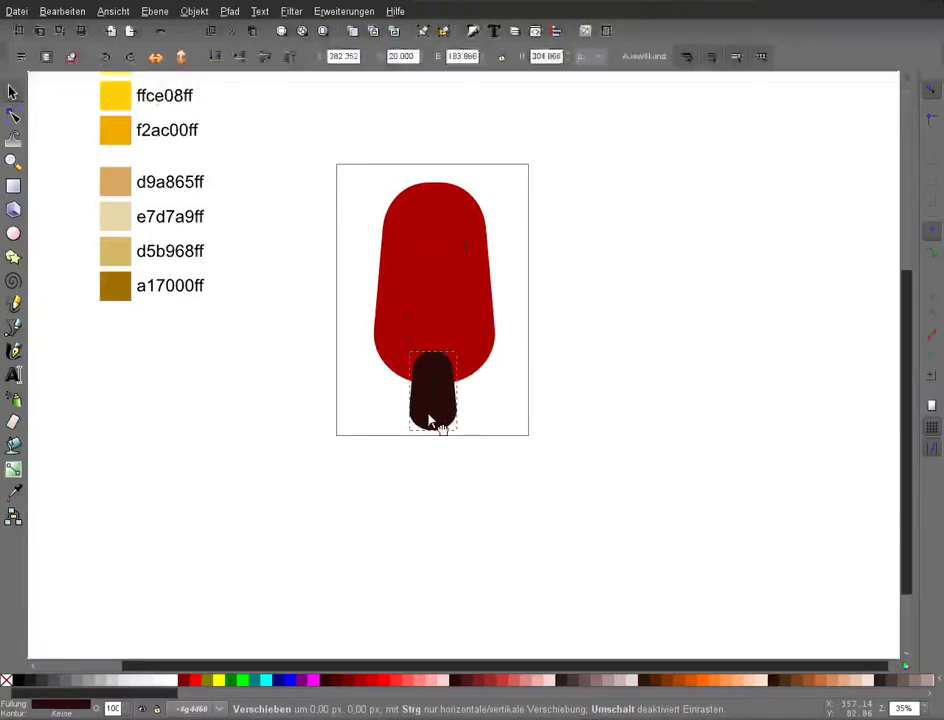
key(Escape)
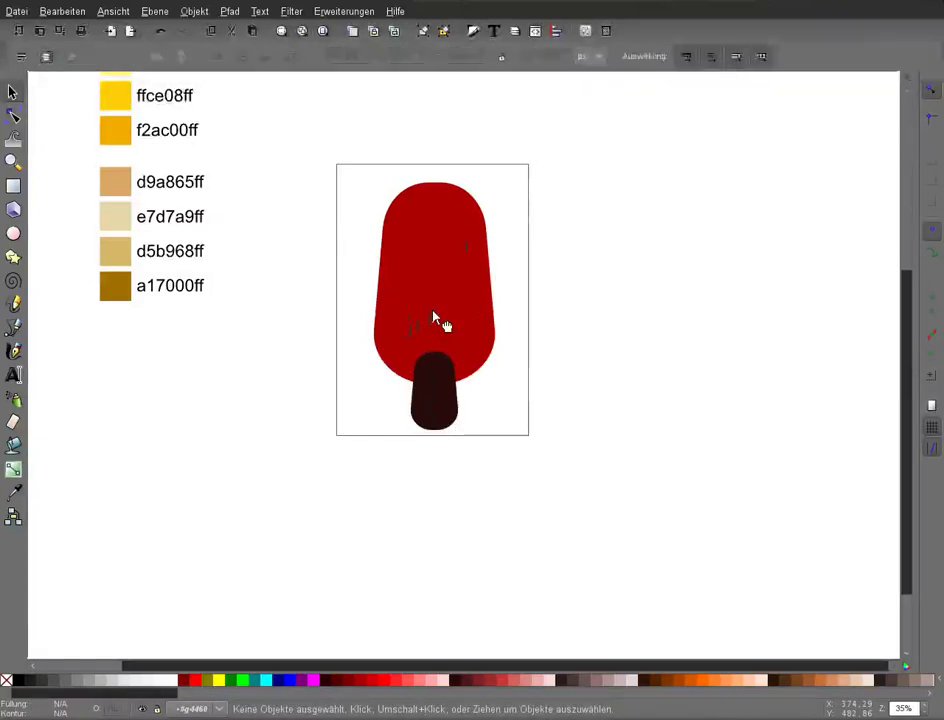
key(ctrl+a)
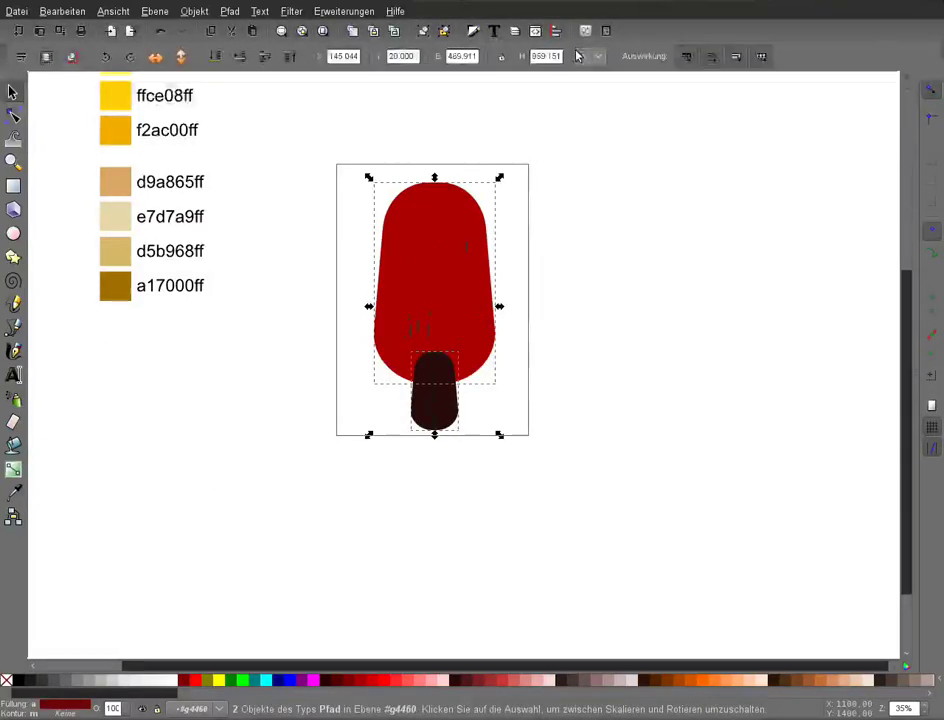
key(ctrl+shift+a)
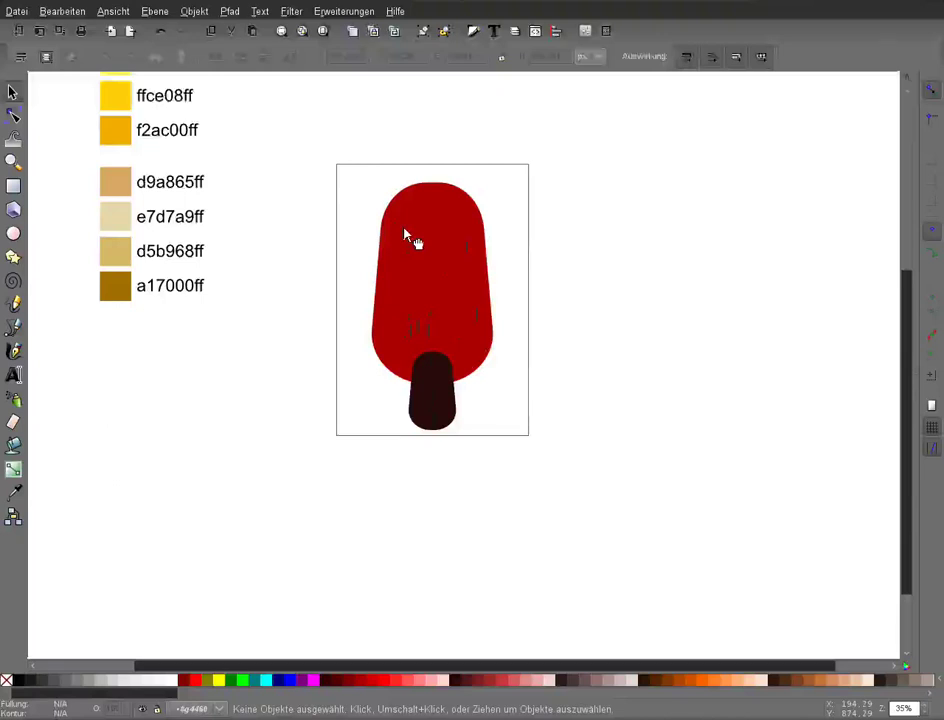
Rotate the red body and stick together by about -22.56° so the top leans right.
click(405, 232)
drag(293, 137, 490, 392)
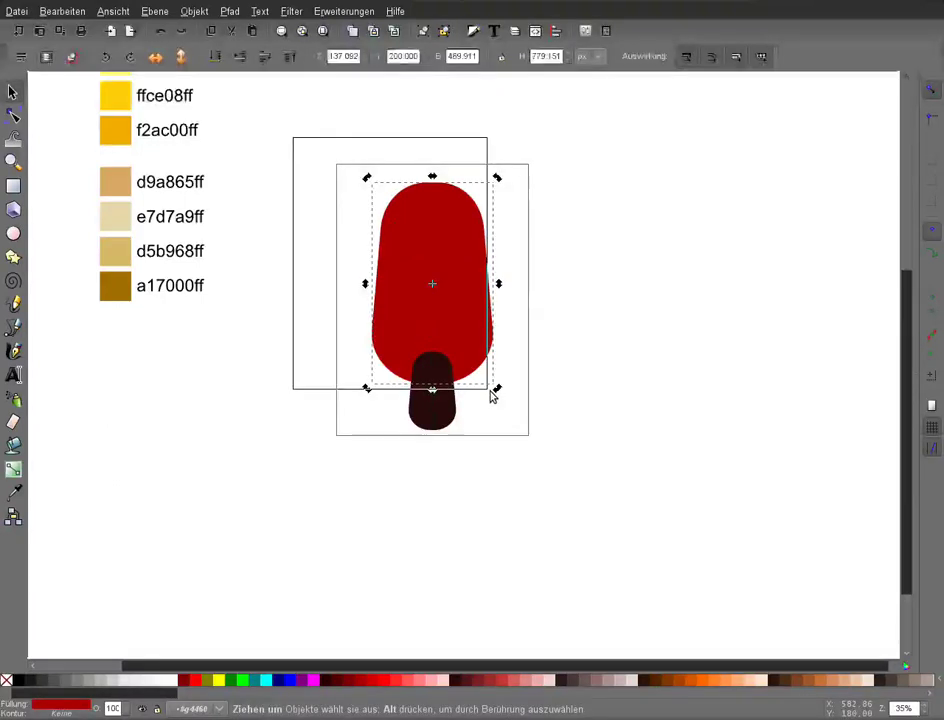
drag(490, 392, 490, 392)
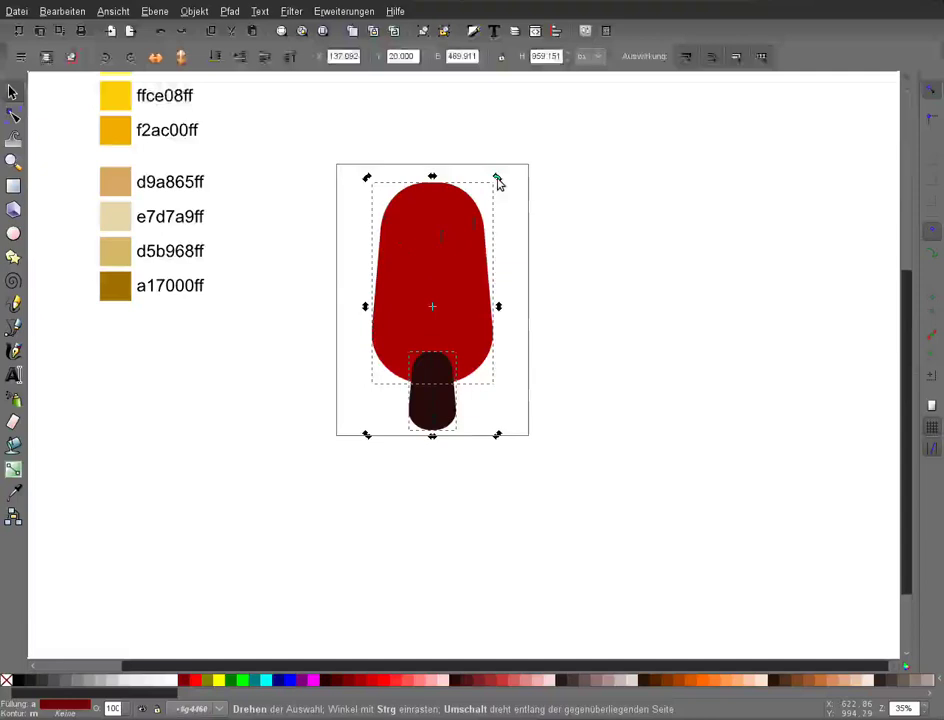
drag(497, 180, 538, 220)
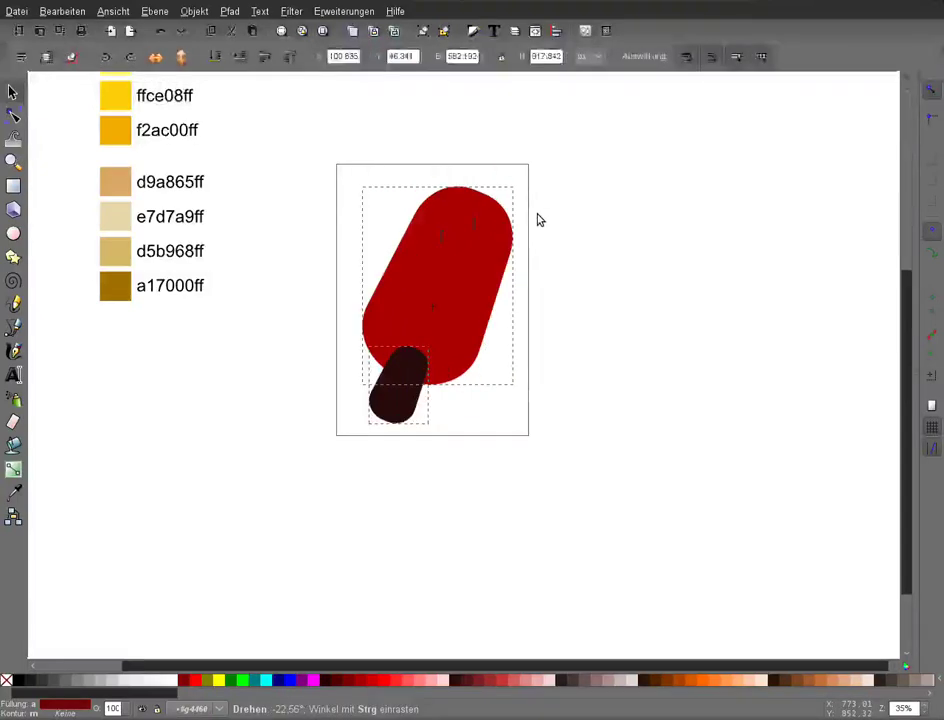
click(758, 263)
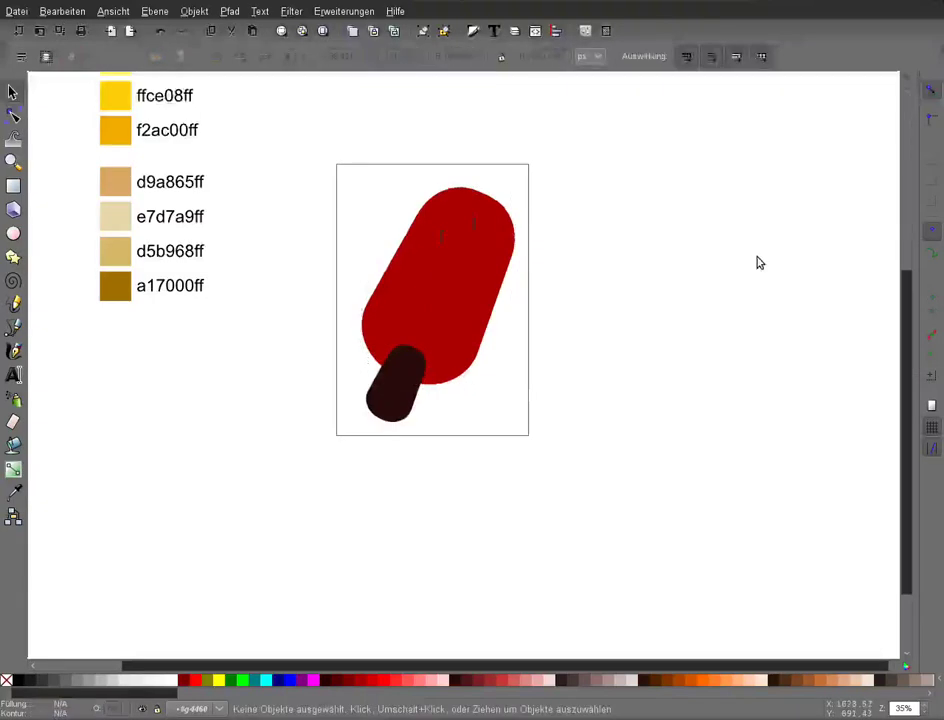
key(ctrl+a)
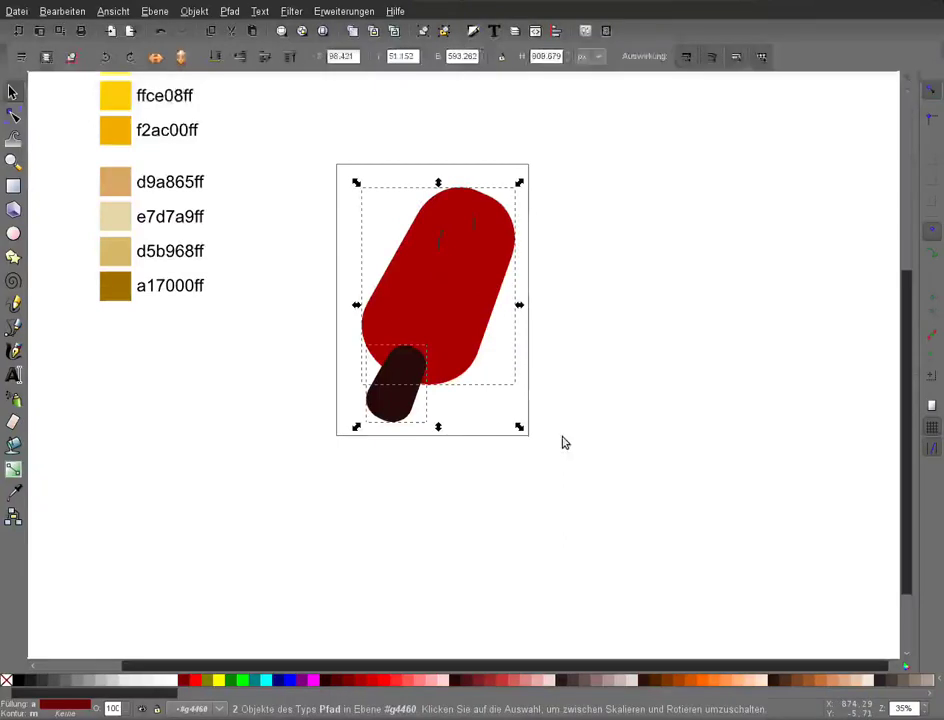
Nudge the popsicle up and lower the dark stick behind the red body.
key(Up)
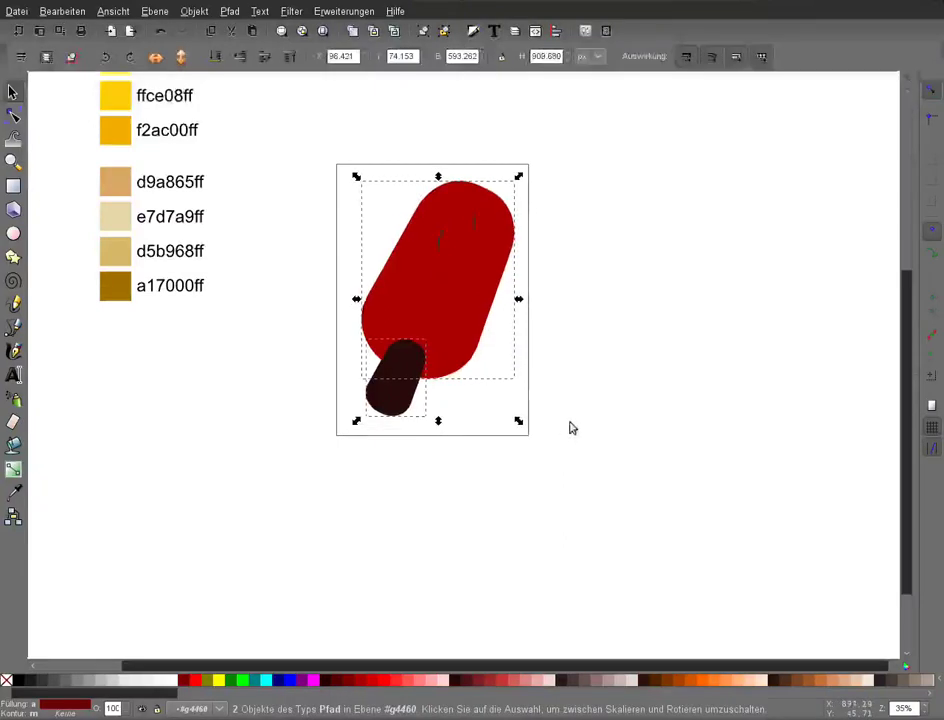
click(384, 388)
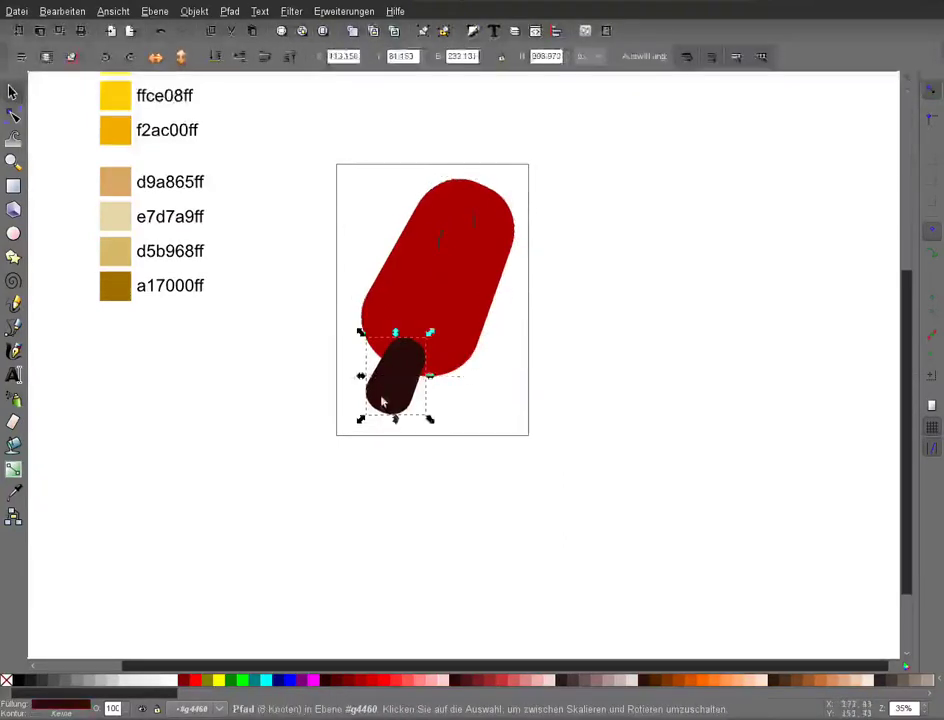
drag(381, 401, 378, 400)
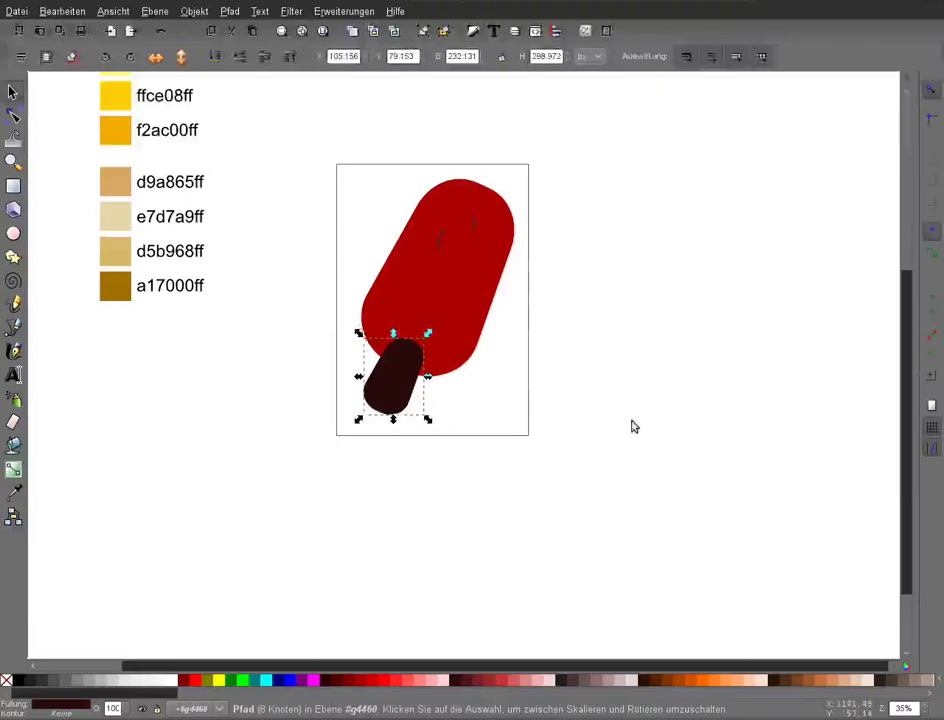
key(Page_Down)
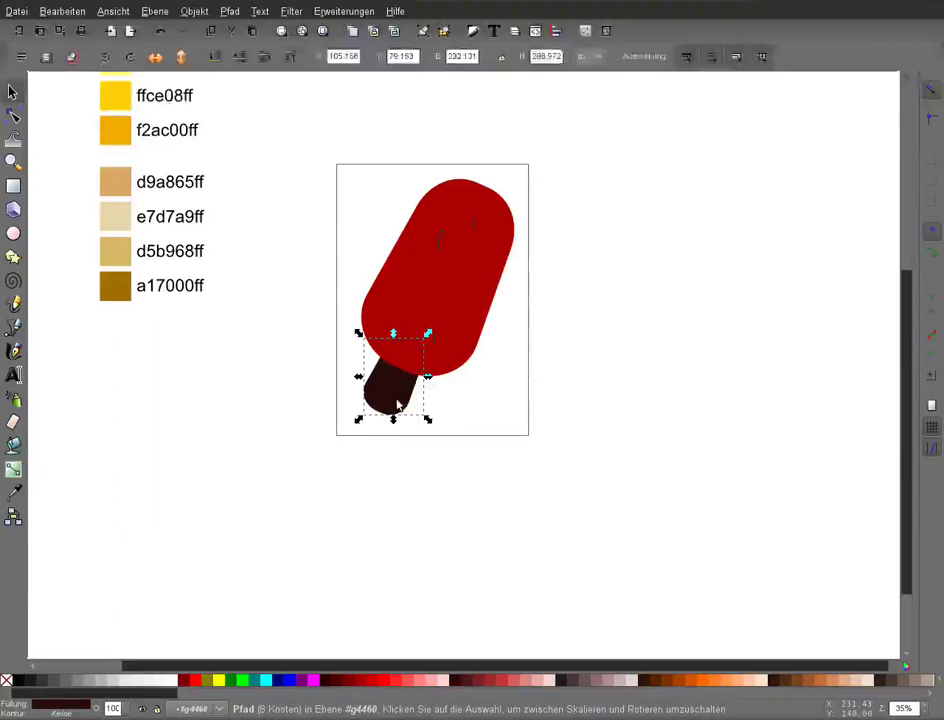
click(835, 458)
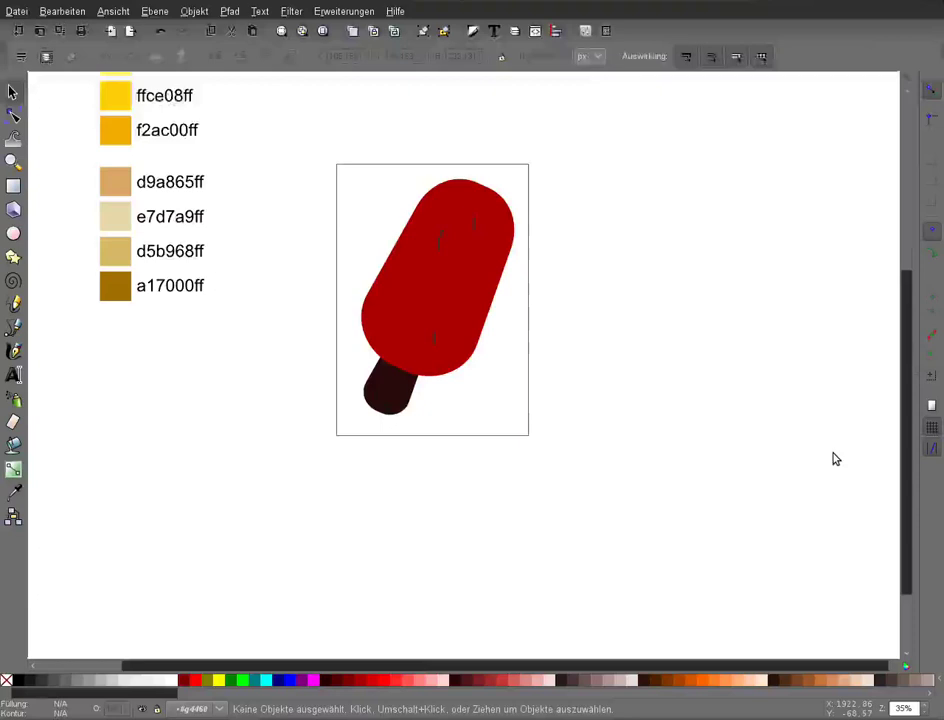
scroll(465, 366, up, 3)
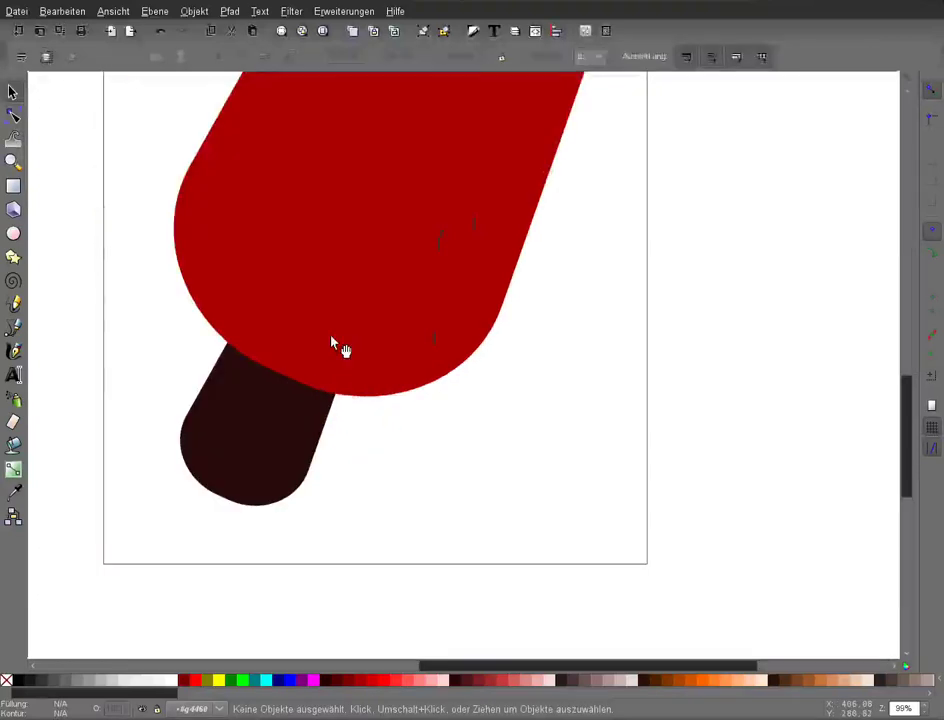
Switch to the Bezier pen tool.
key(b)
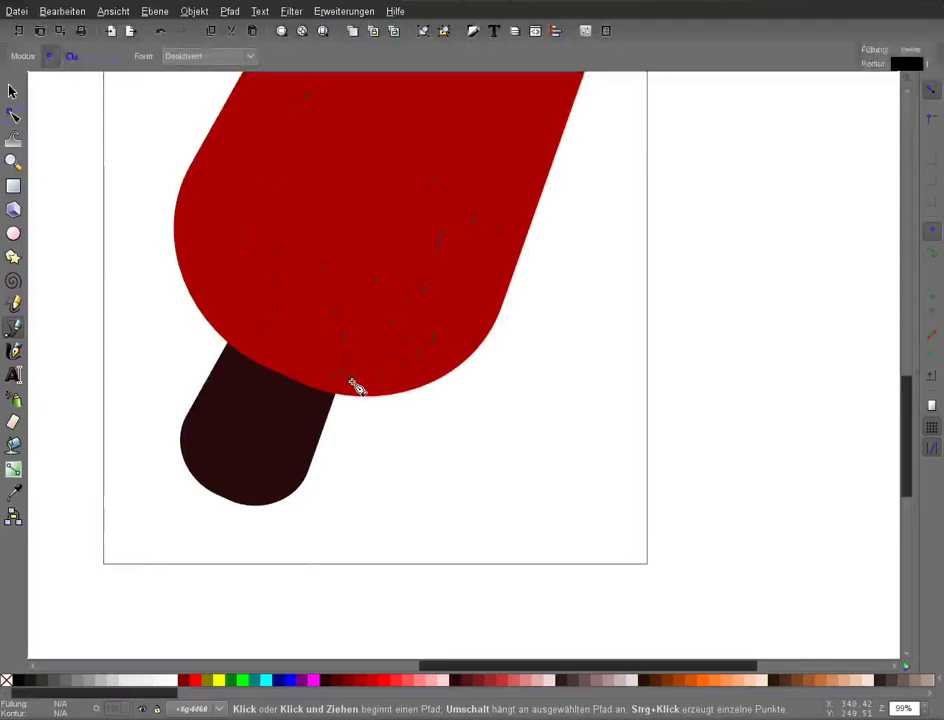
Click out a closed outline along the body's lower edge with two pointed drips hanging down.
double_click(355, 386)
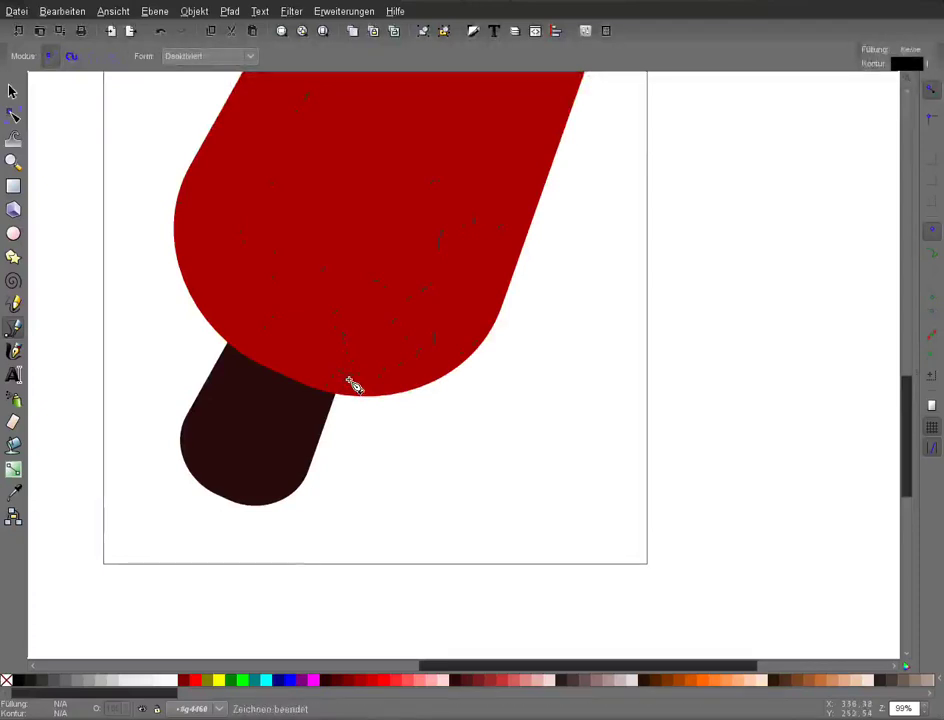
click(348, 377)
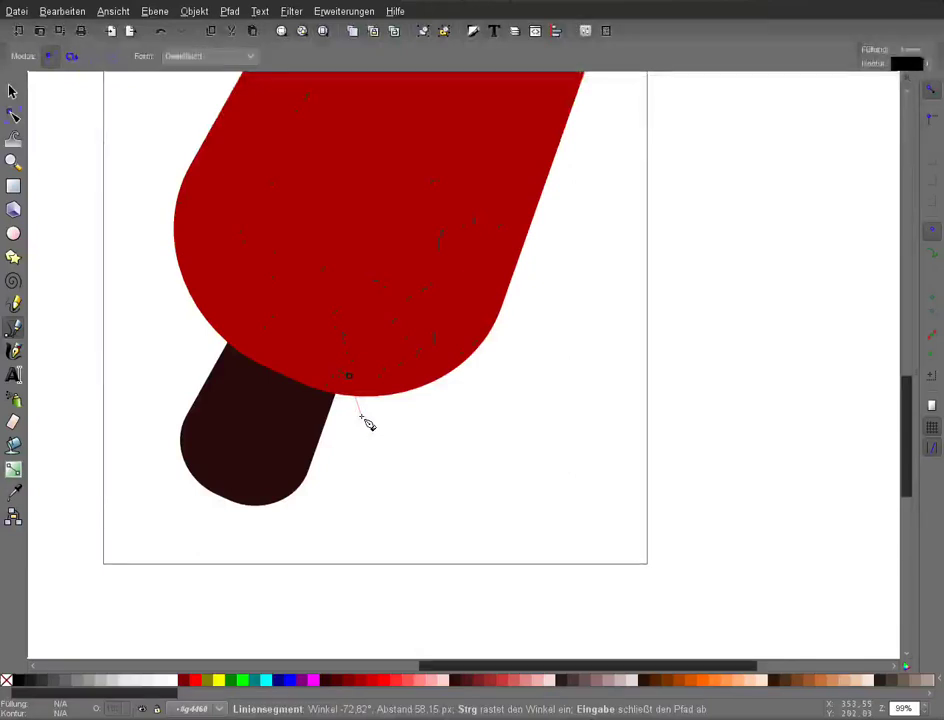
click(360, 418)
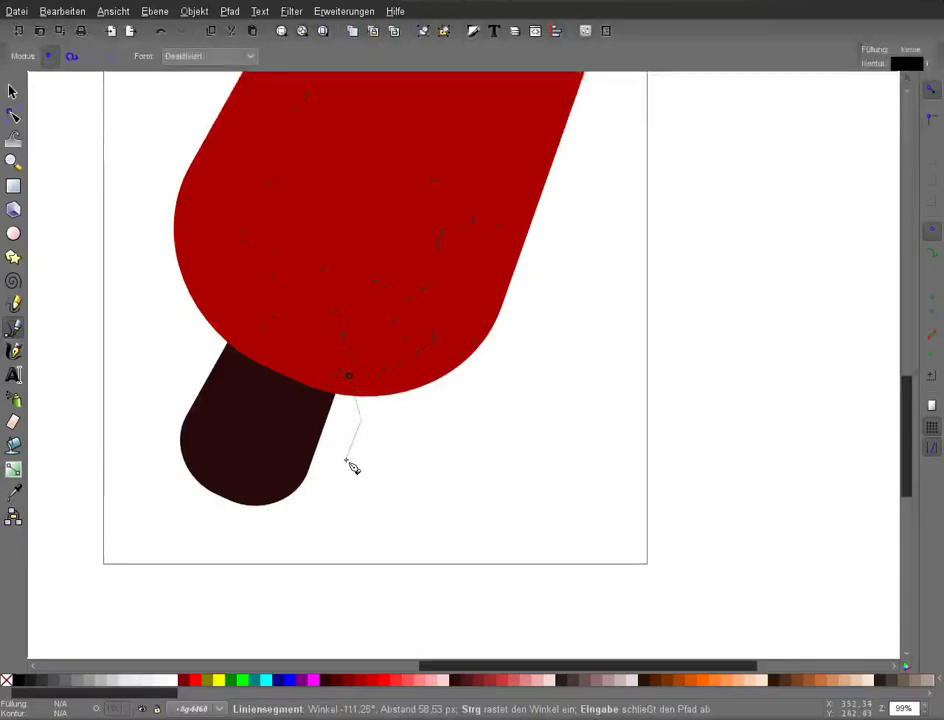
click(352, 447)
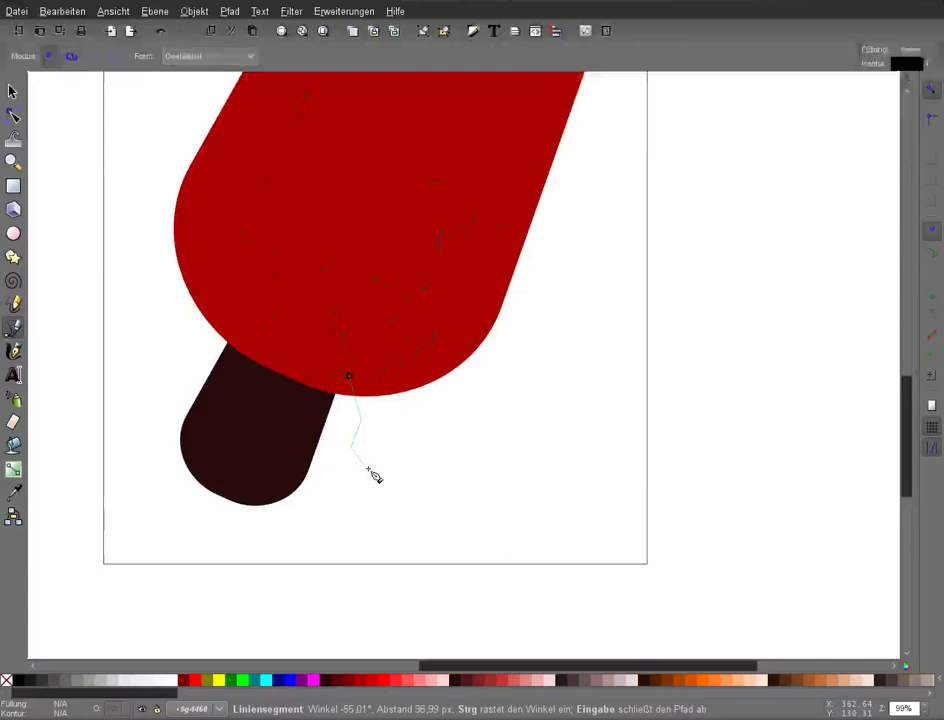
click(369, 469)
click(380, 438)
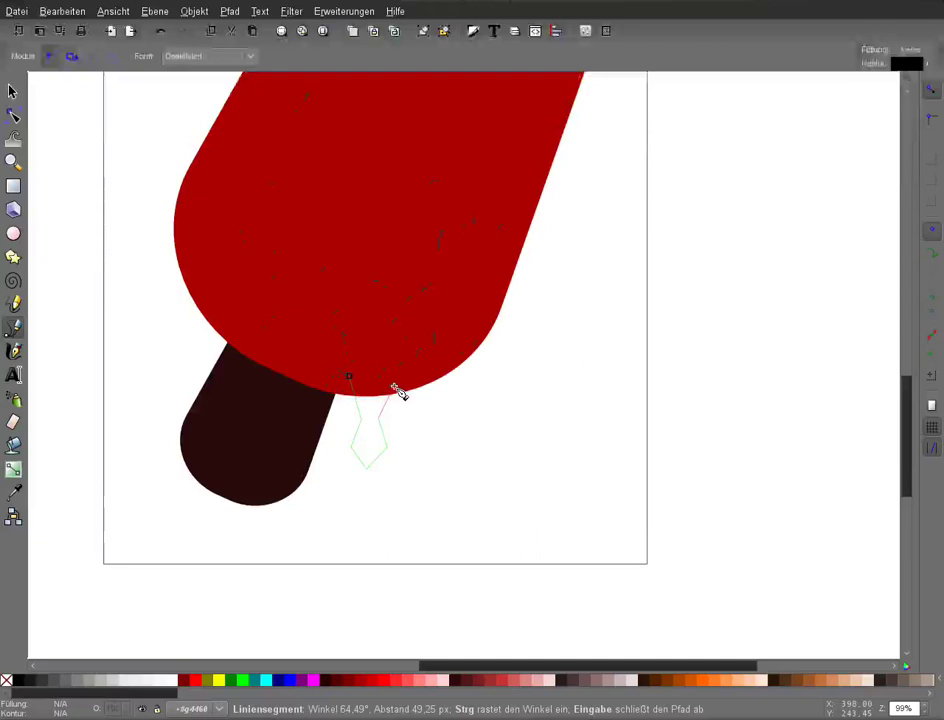
click(396, 381)
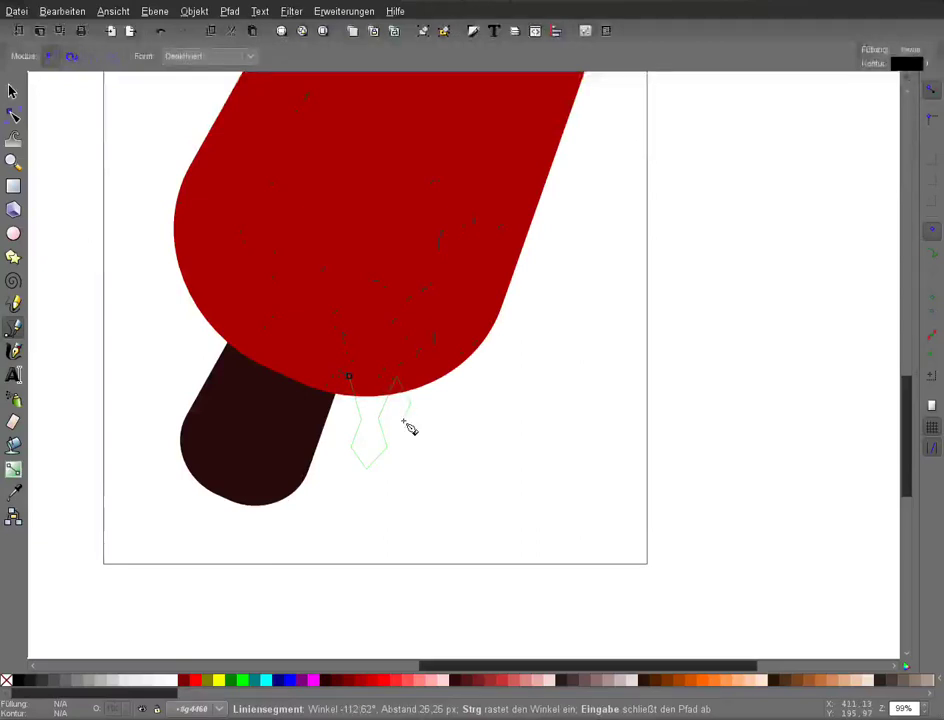
click(416, 428)
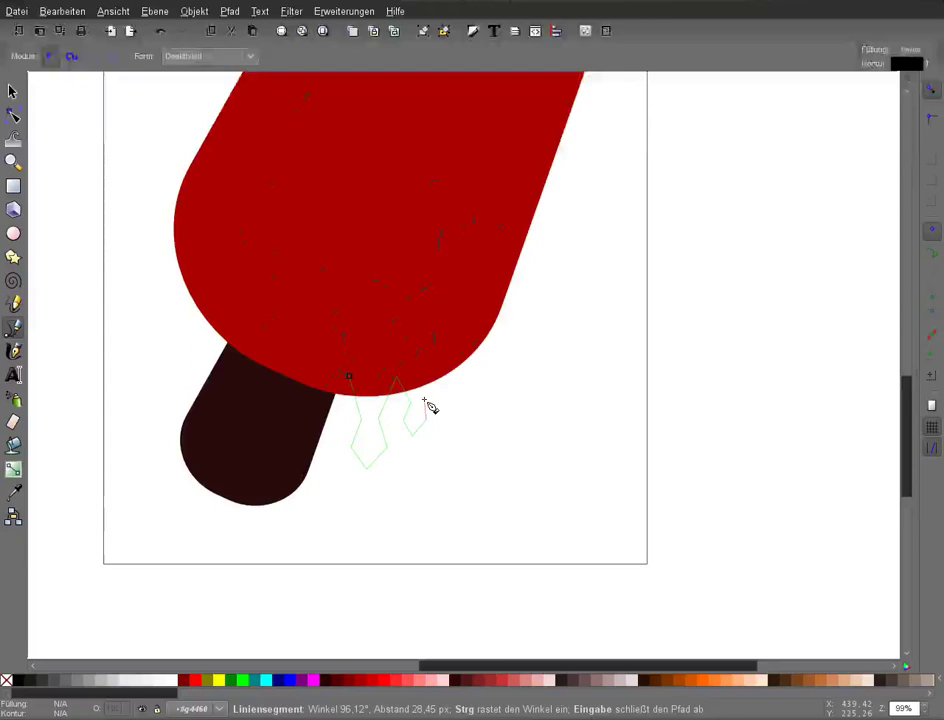
click(425, 401)
click(463, 361)
click(349, 376)
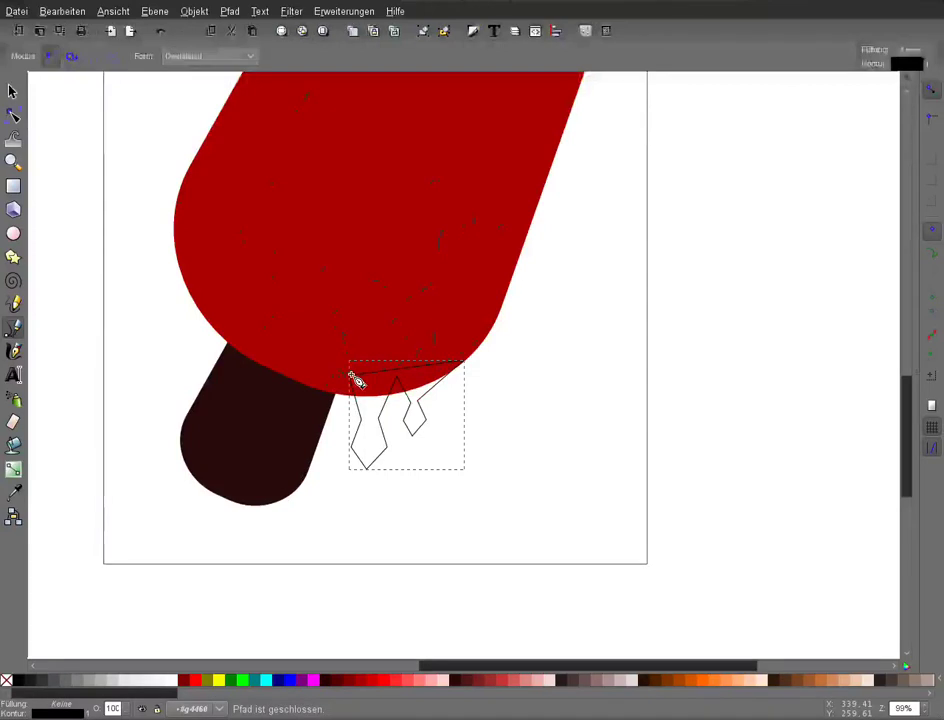
key(n)
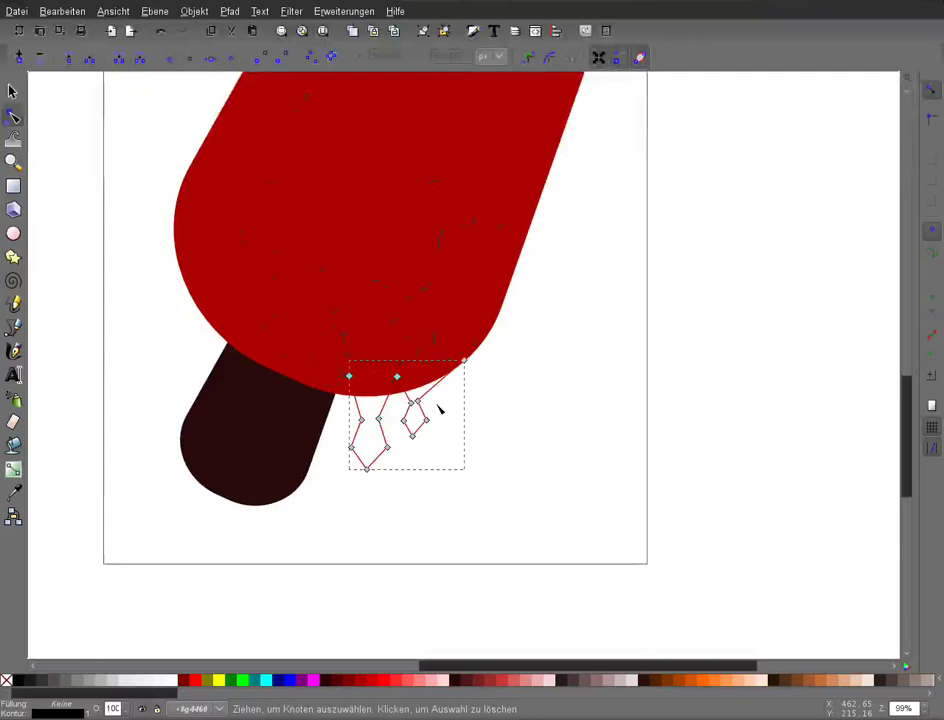
Select the drip outline's nodes and make them smooth, rounding both drips into teardrops.
click(417, 403)
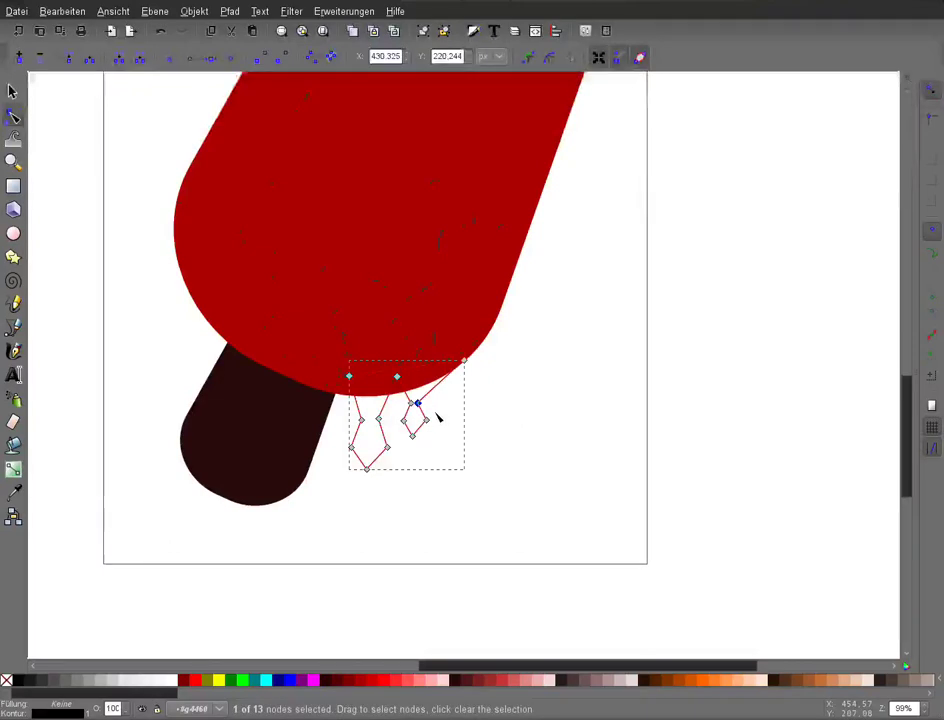
click(418, 444)
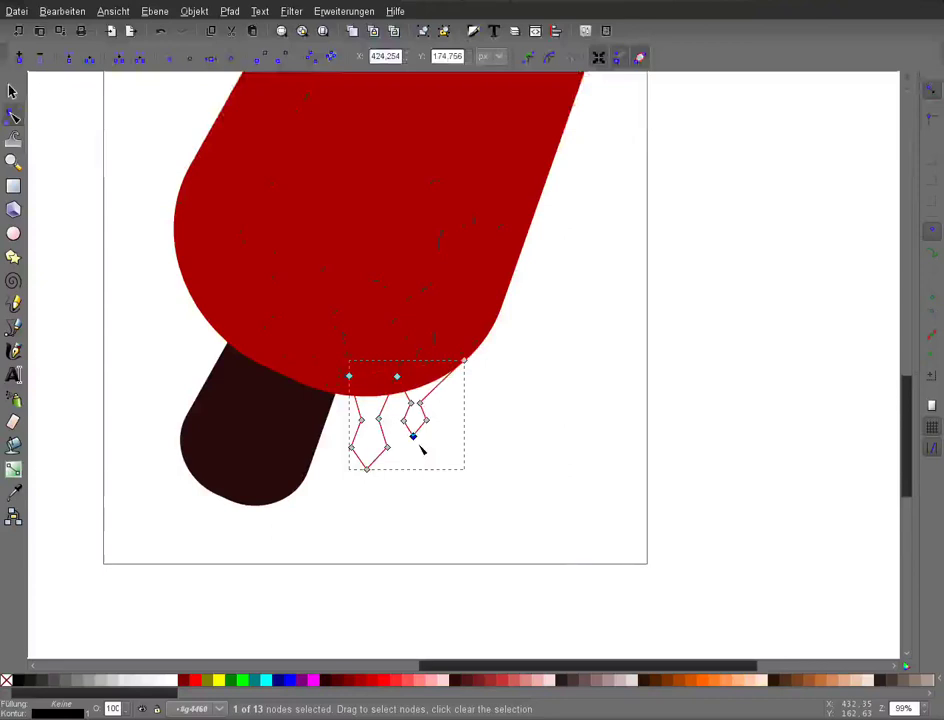
click(368, 468)
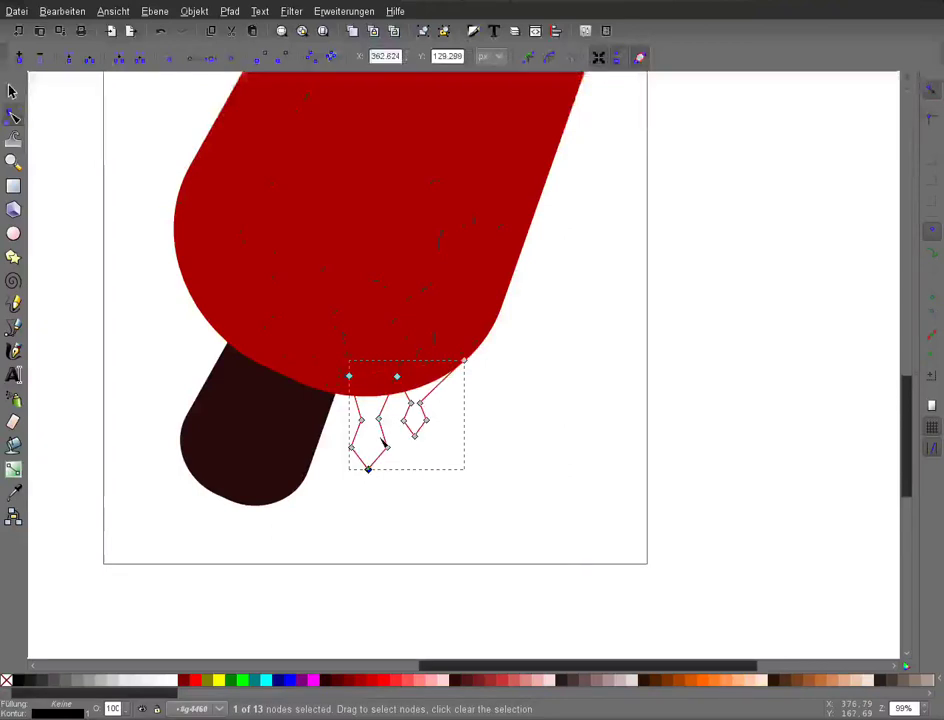
click(378, 420)
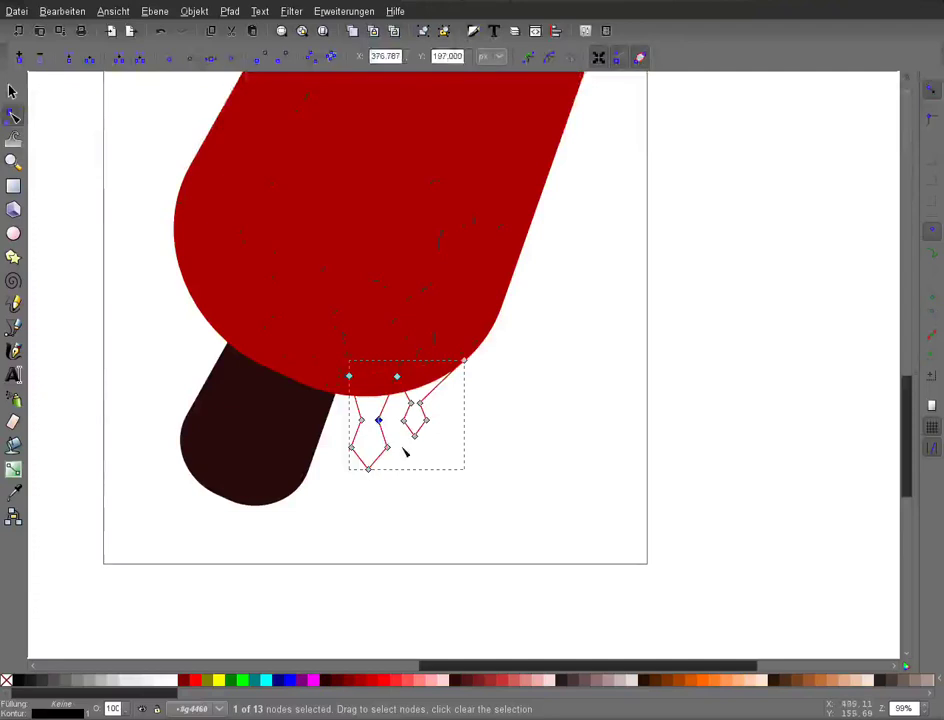
click(616, 548)
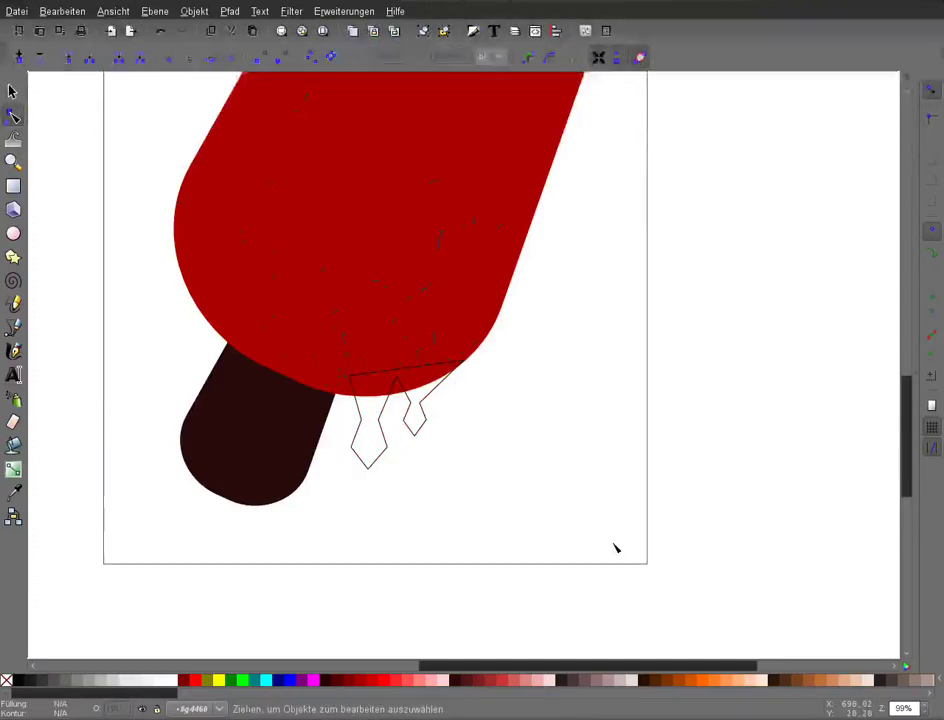
click(382, 425)
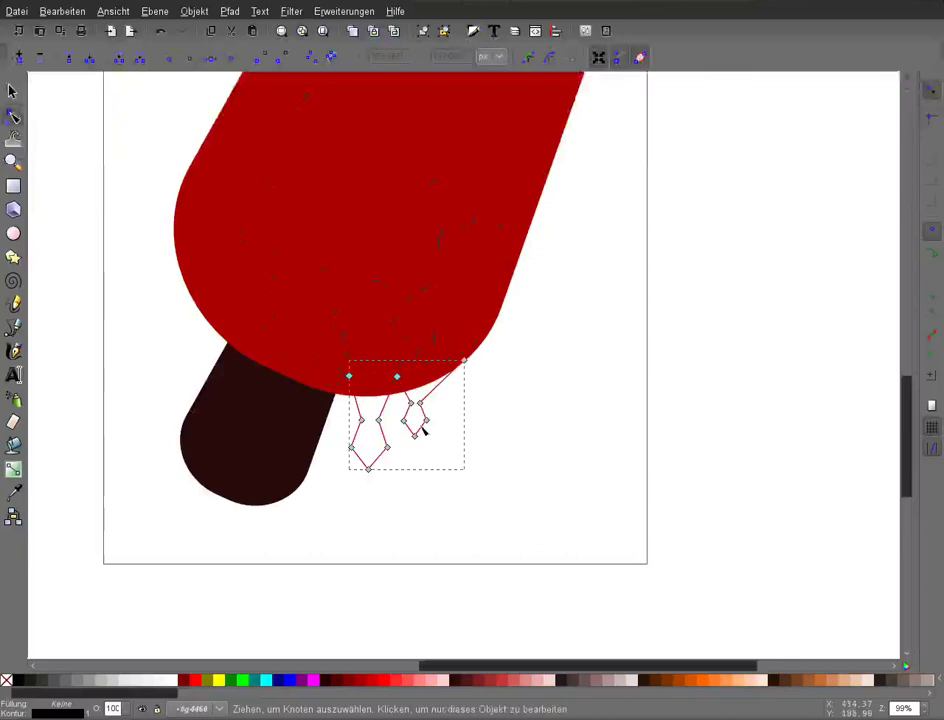
drag(505, 510, 345, 400)
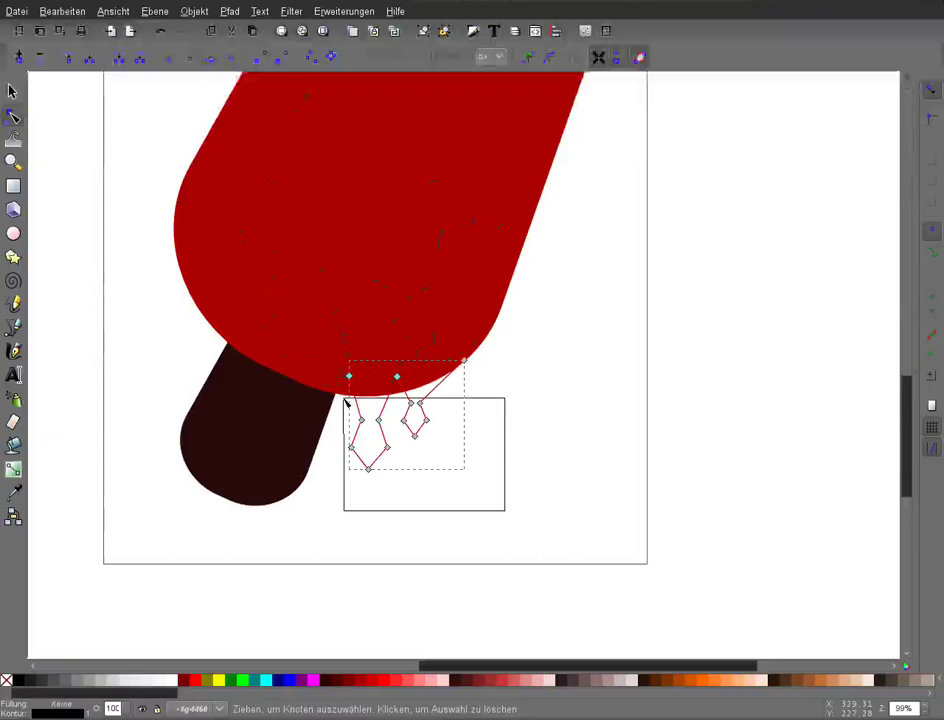
drag(345, 400, 345, 400)
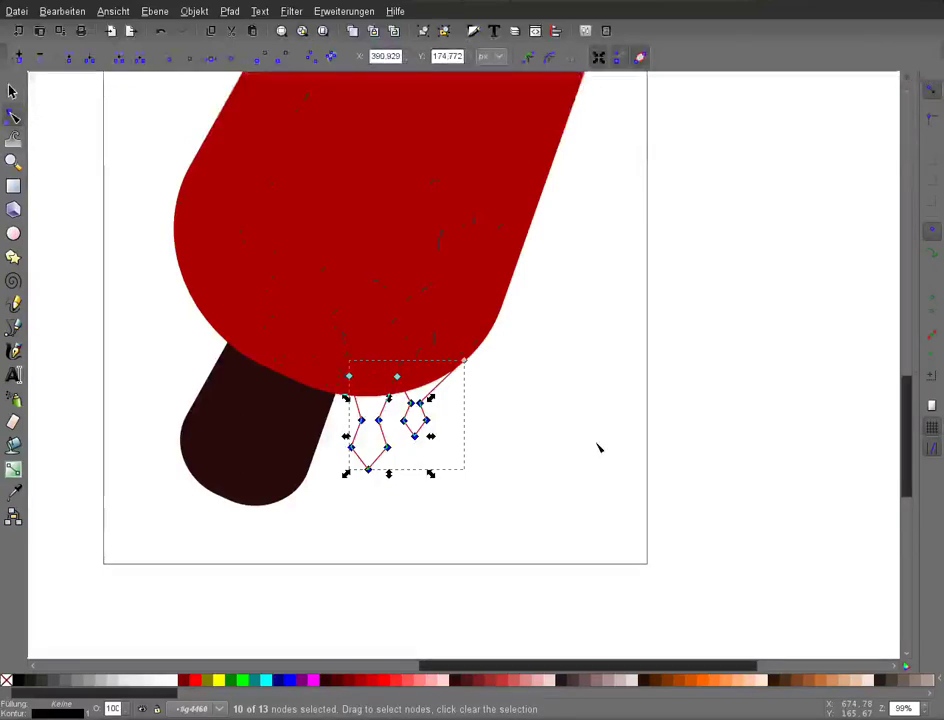
click(233, 58)
click(578, 515)
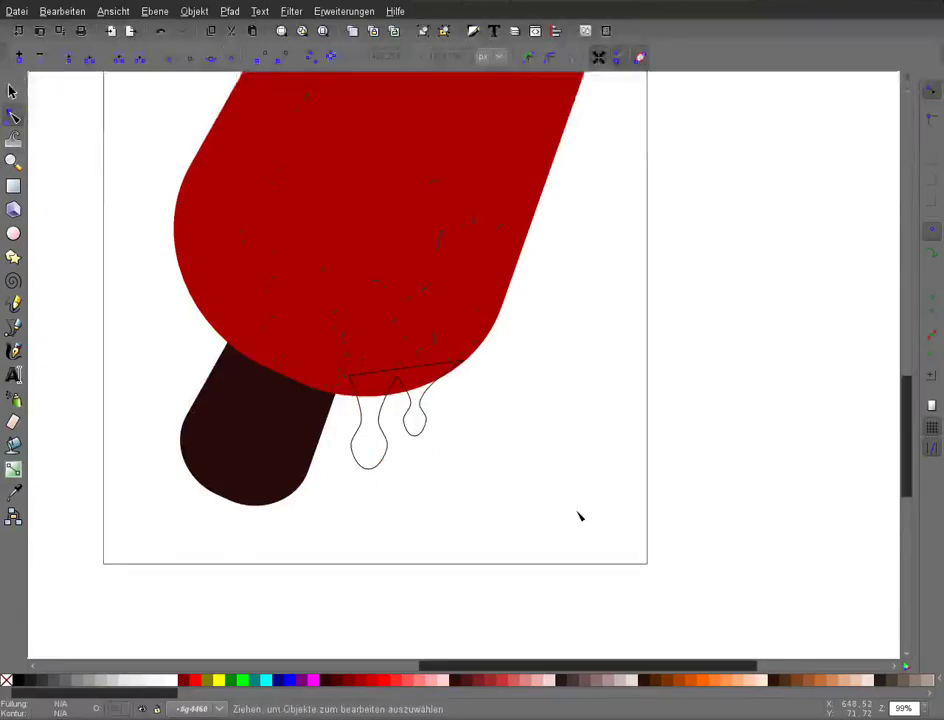
Raise the left drip's bottom node slightly to shorten it.
key(plus)
key(plus)
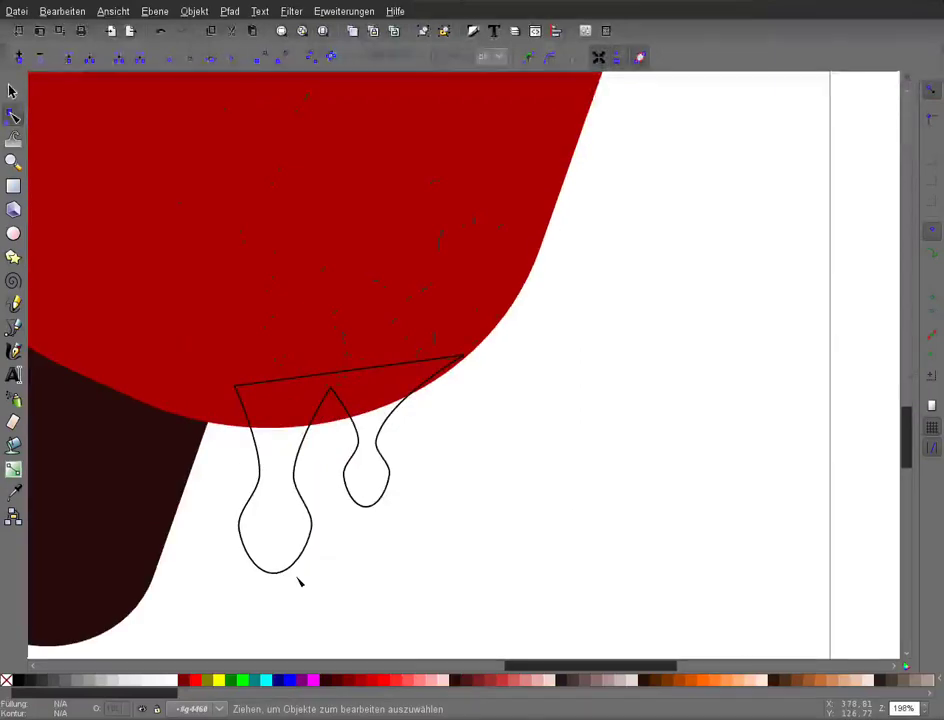
click(273, 568)
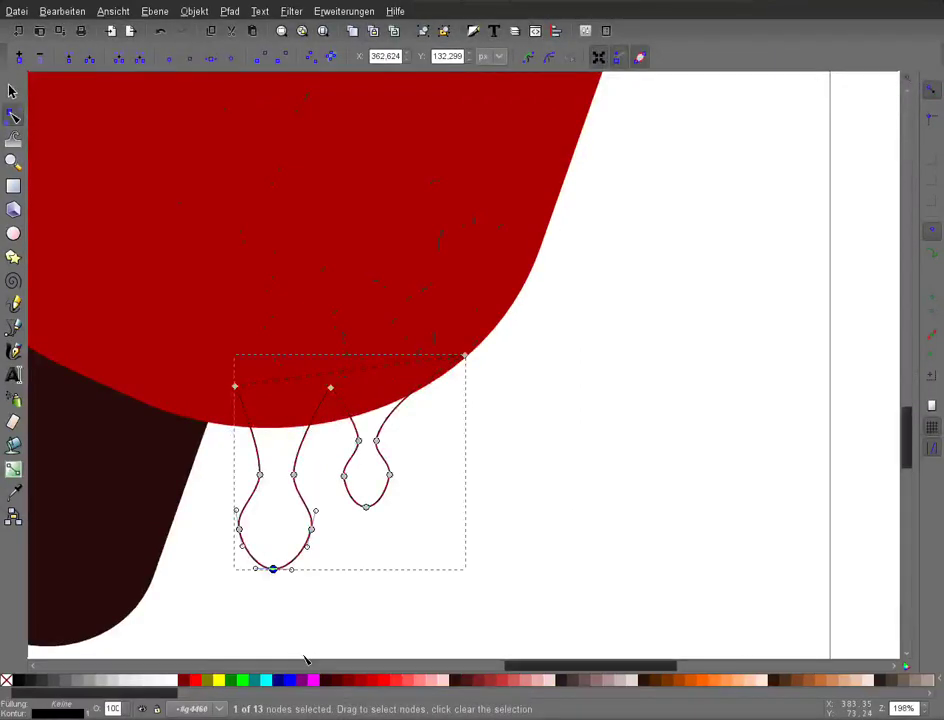
key(Up)
click(366, 507)
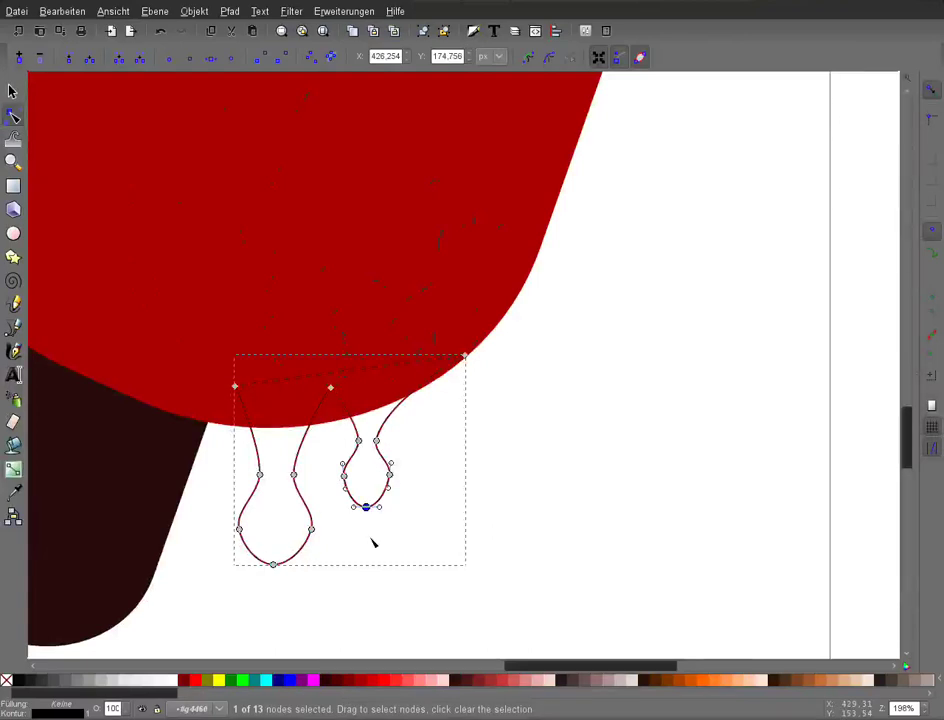
click(372, 543)
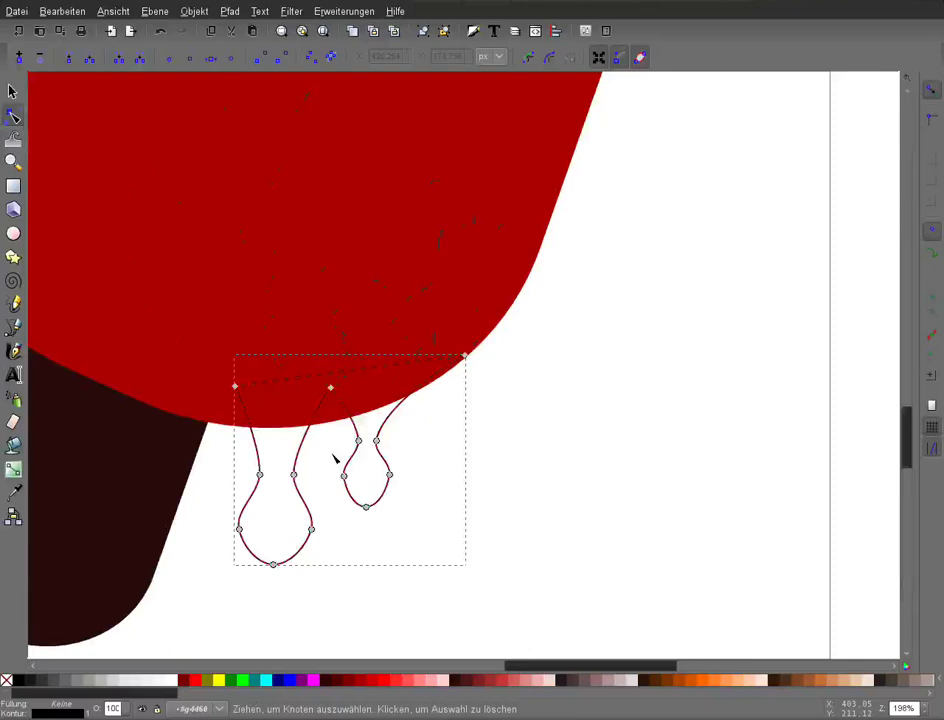
Shift the right drip's nodes slightly right and reshape its neck curve.
drag(494, 617, 337, 423)
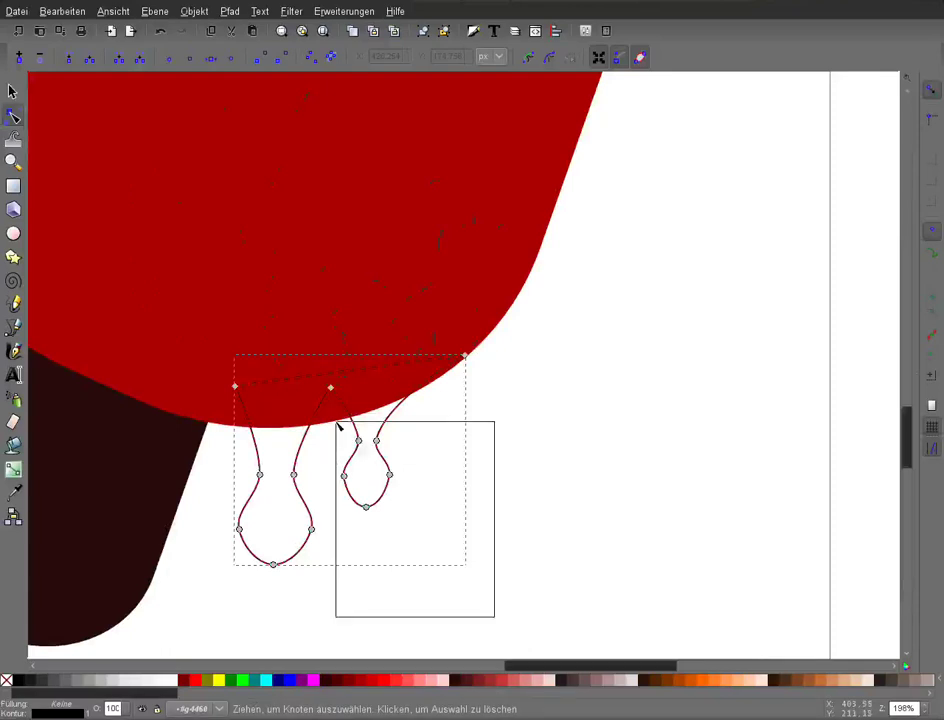
drag(337, 423, 338, 424)
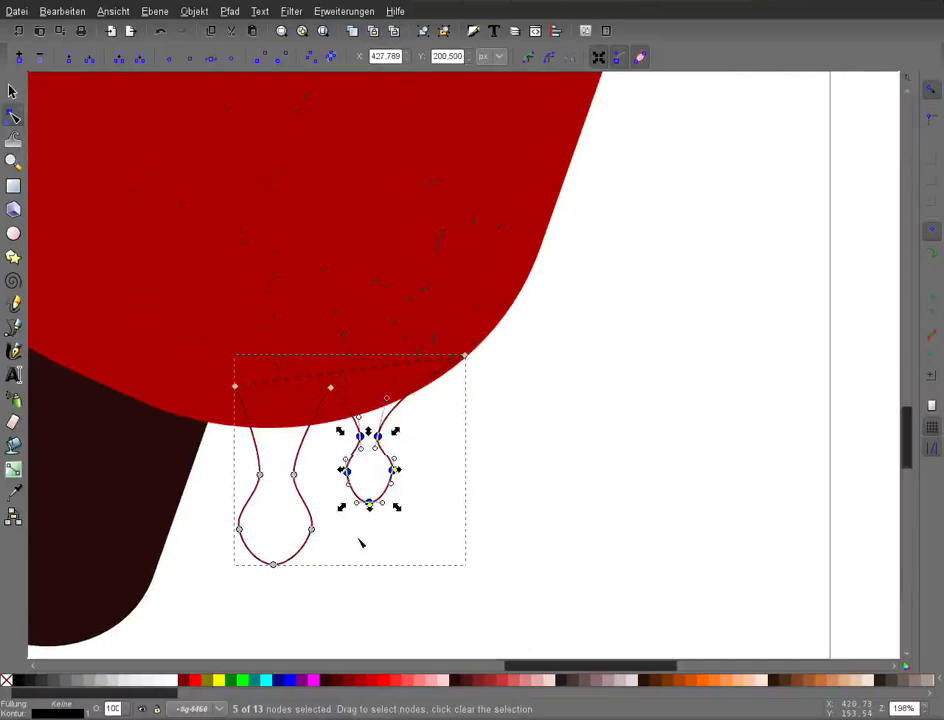
key(Right)
key(Right)
key(Right)
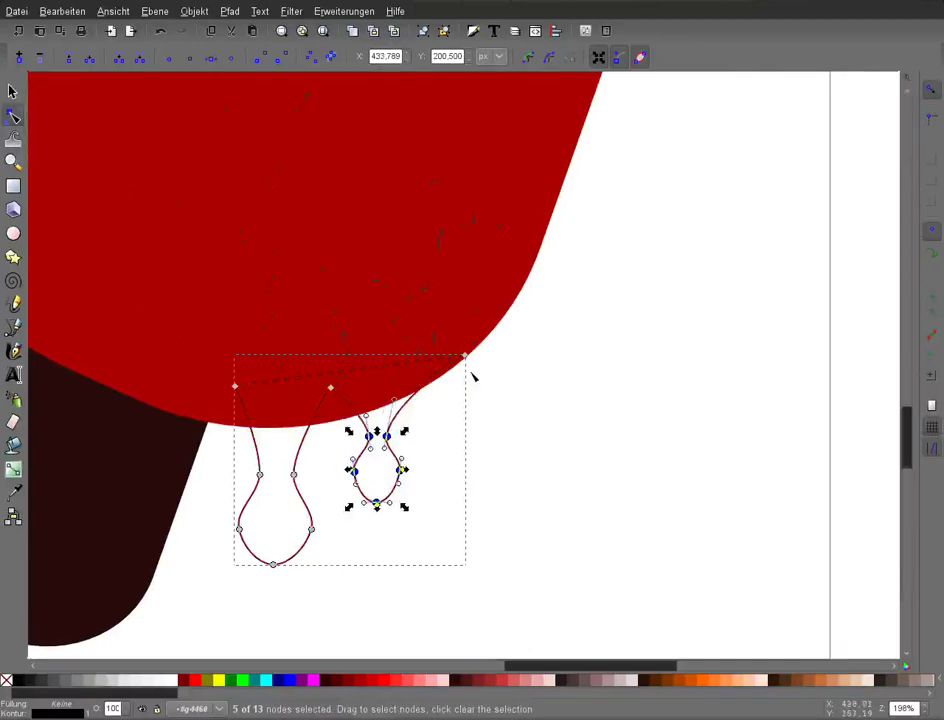
drag(395, 400, 400, 409)
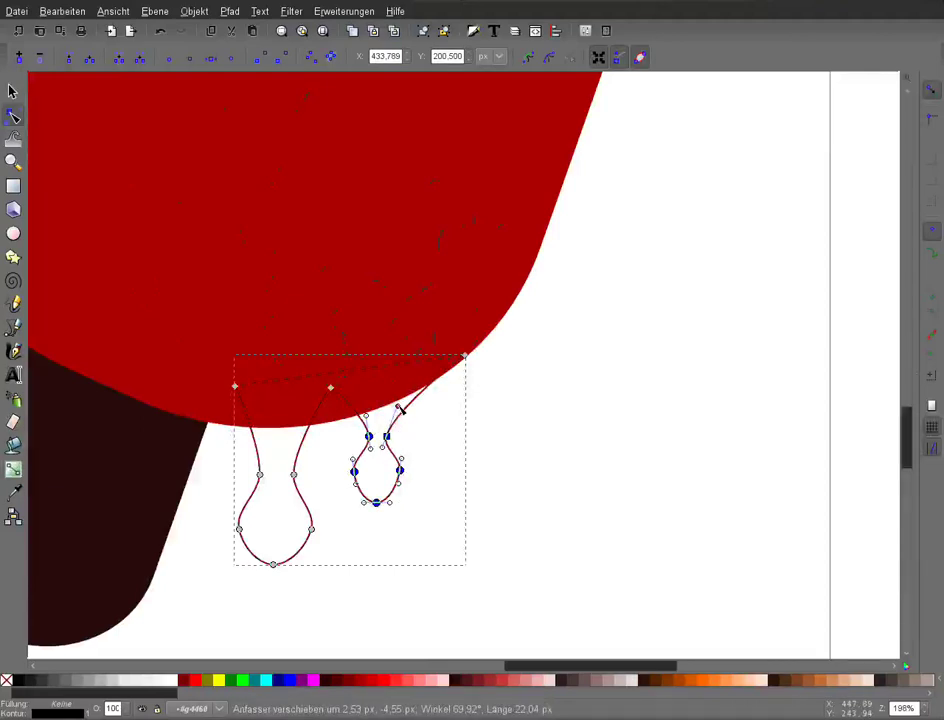
click(612, 449)
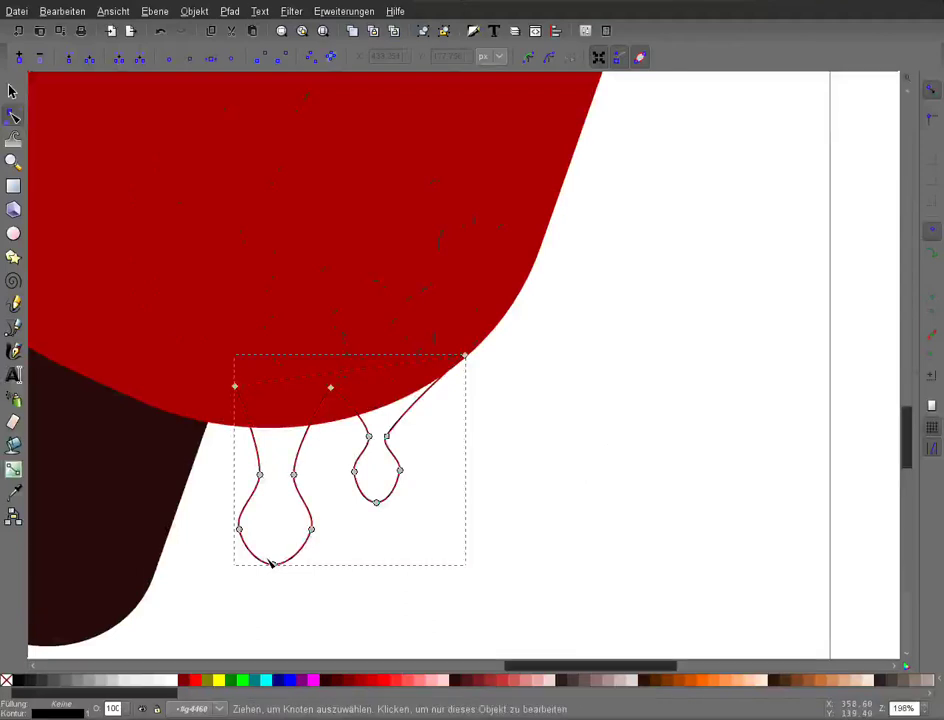
Select the left drip's lower nodes to check its rounded shape.
drag(322, 500, 228, 575)
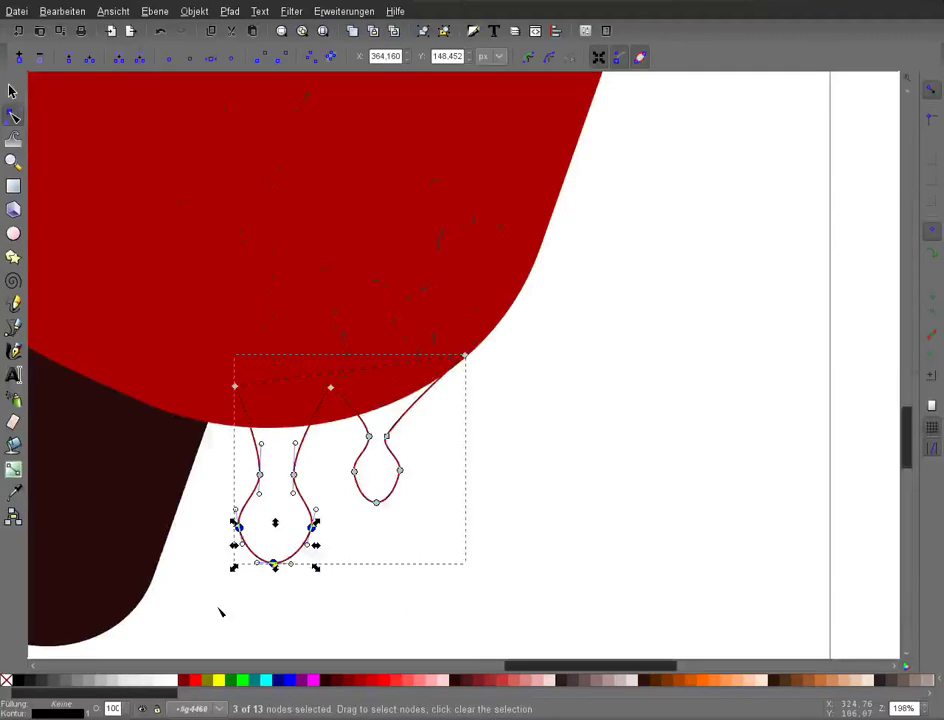
click(325, 640)
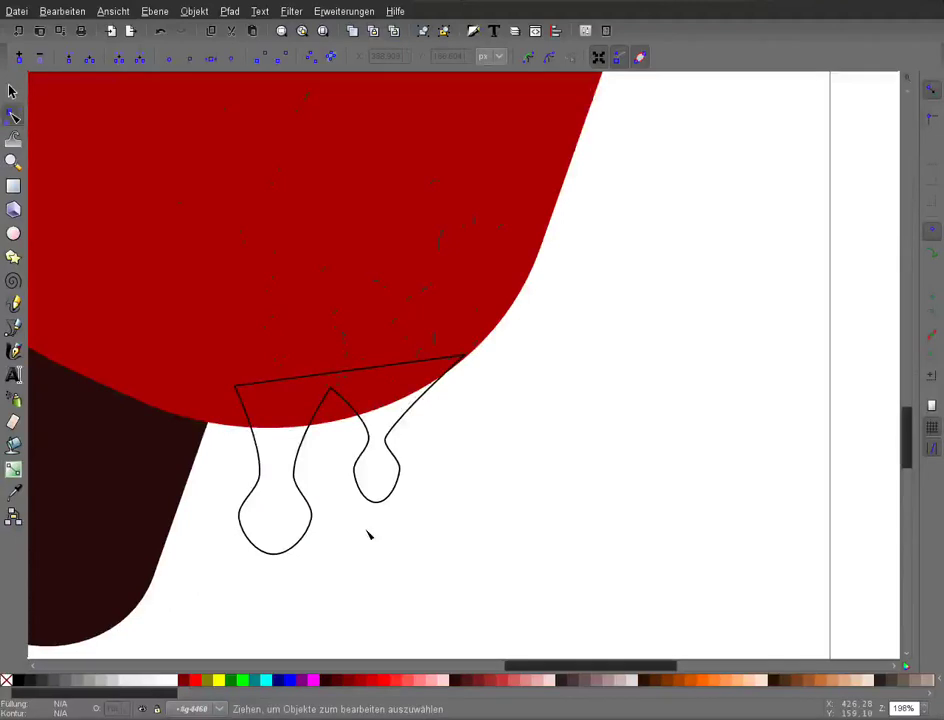
key(minus)
key(minus)
key(minus)
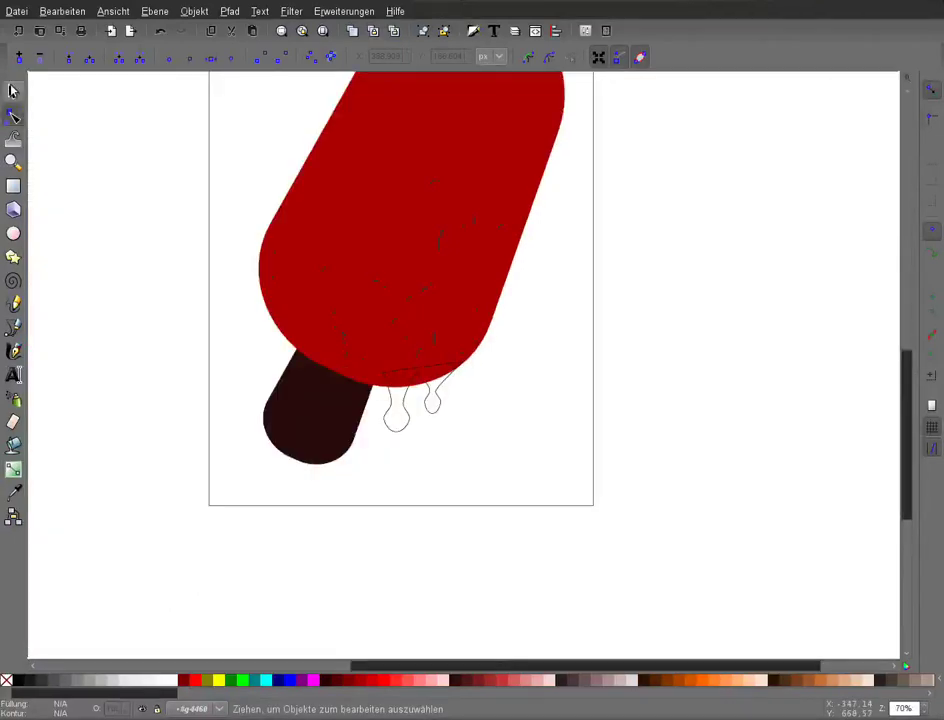
Union the drip shape with the red body into one path.
click(12, 91)
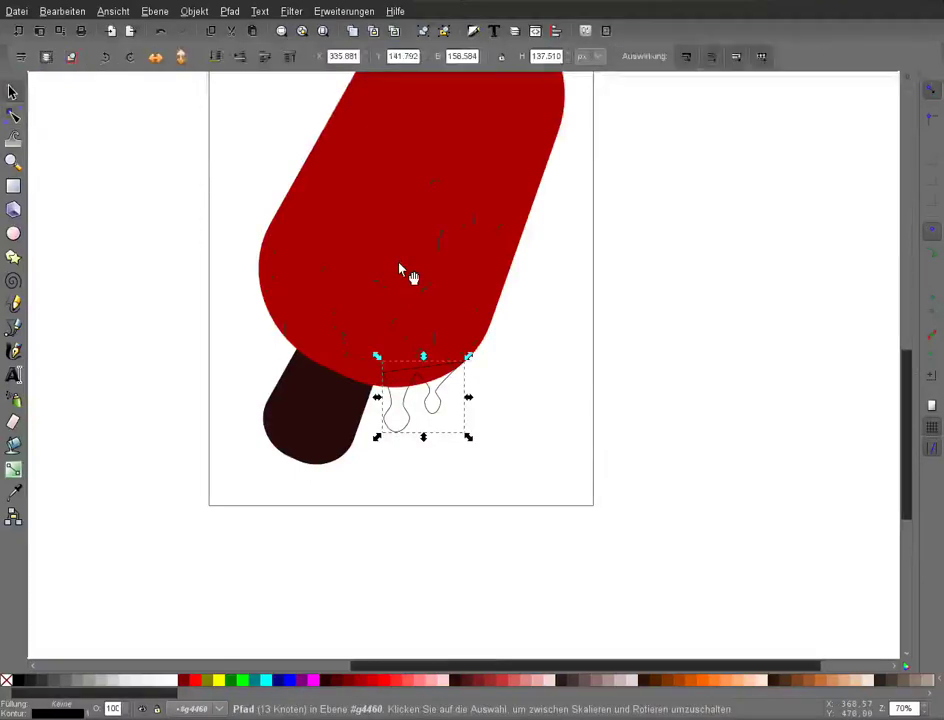
shift+click(400, 270)
key(minus)
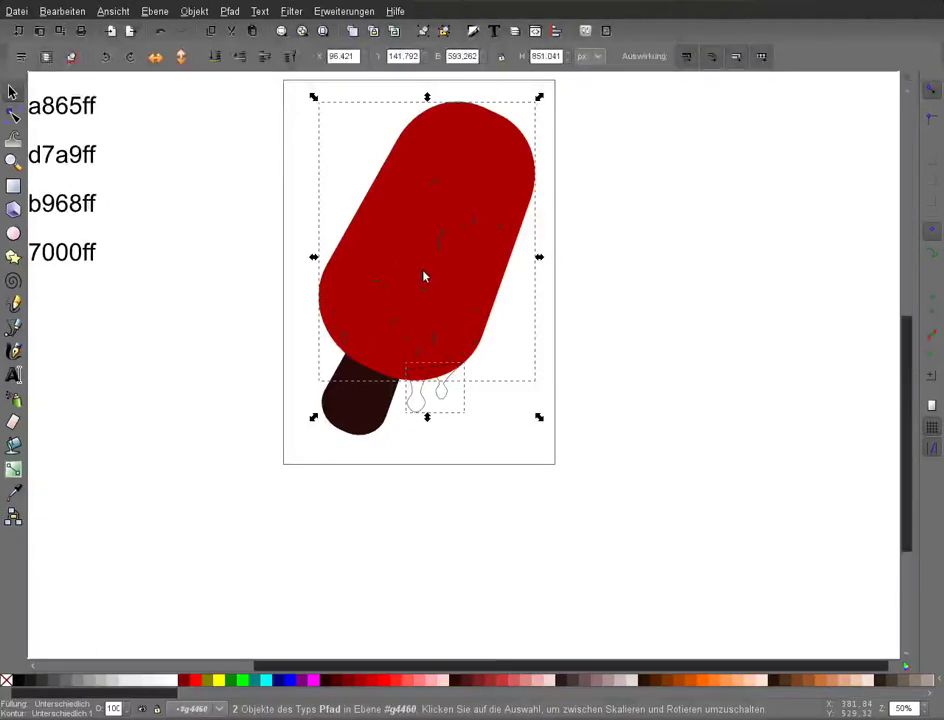
key(ctrl+plus)
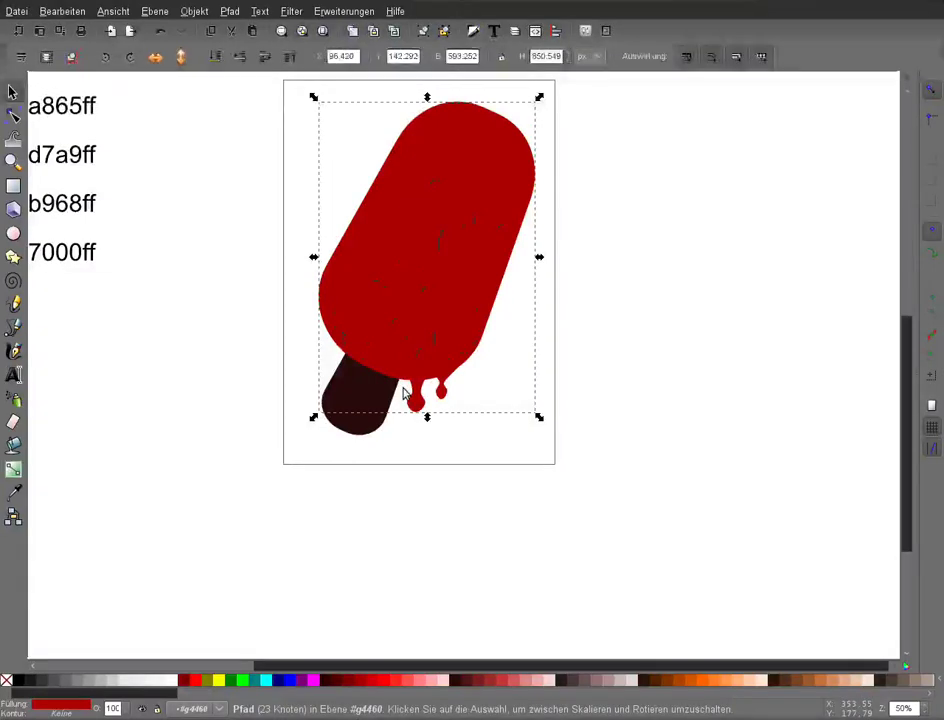
Nudge the node where the small drip meets the body slightly right, then leave node editing.
key(plus)
key(plus)
key(plus)
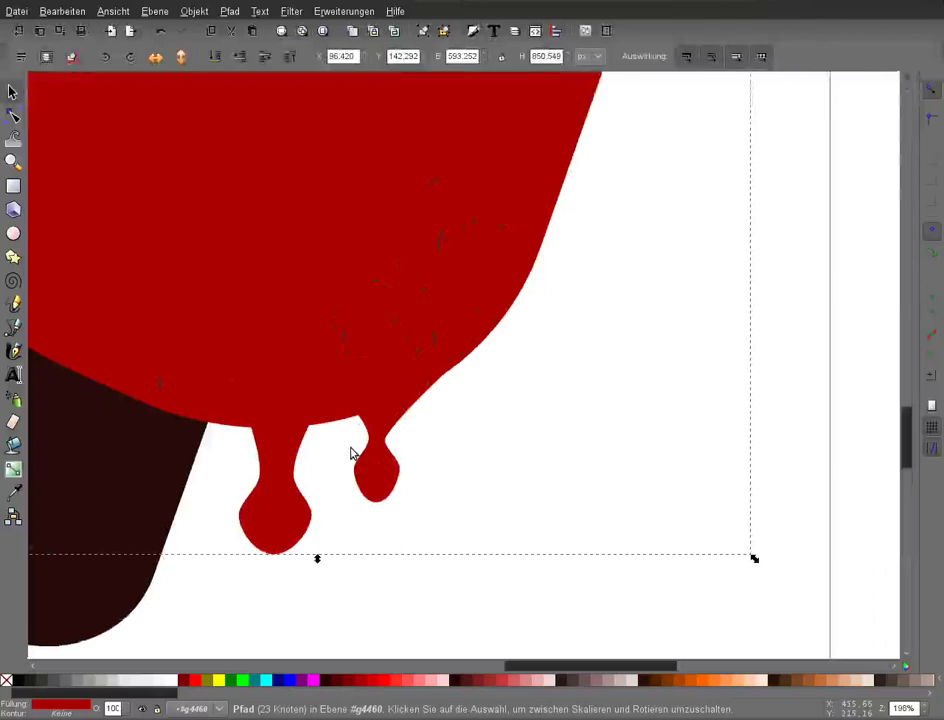
key(n)
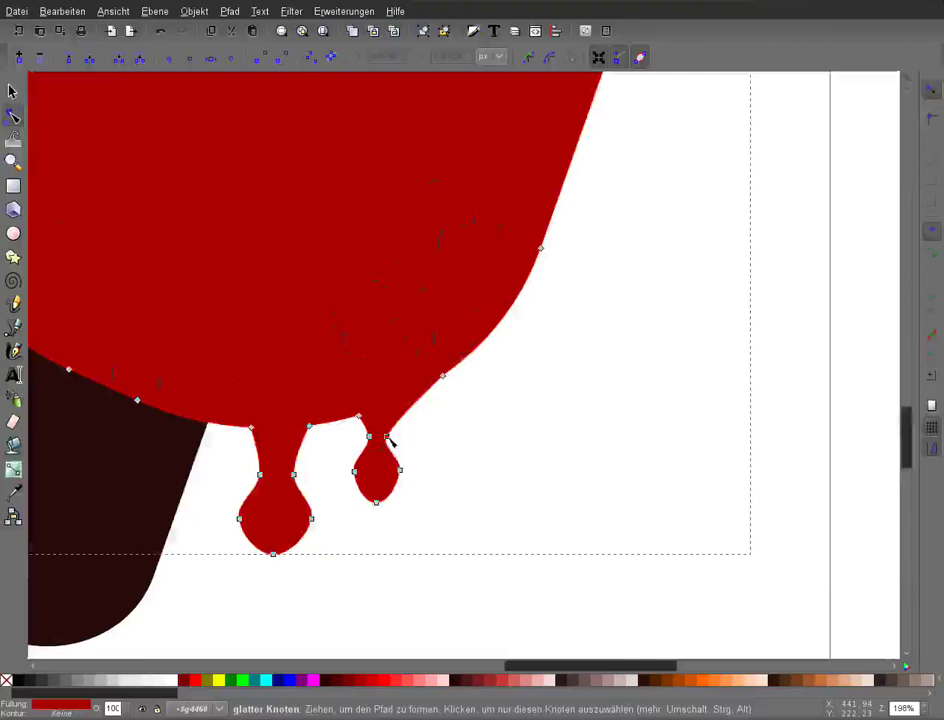
click(388, 438)
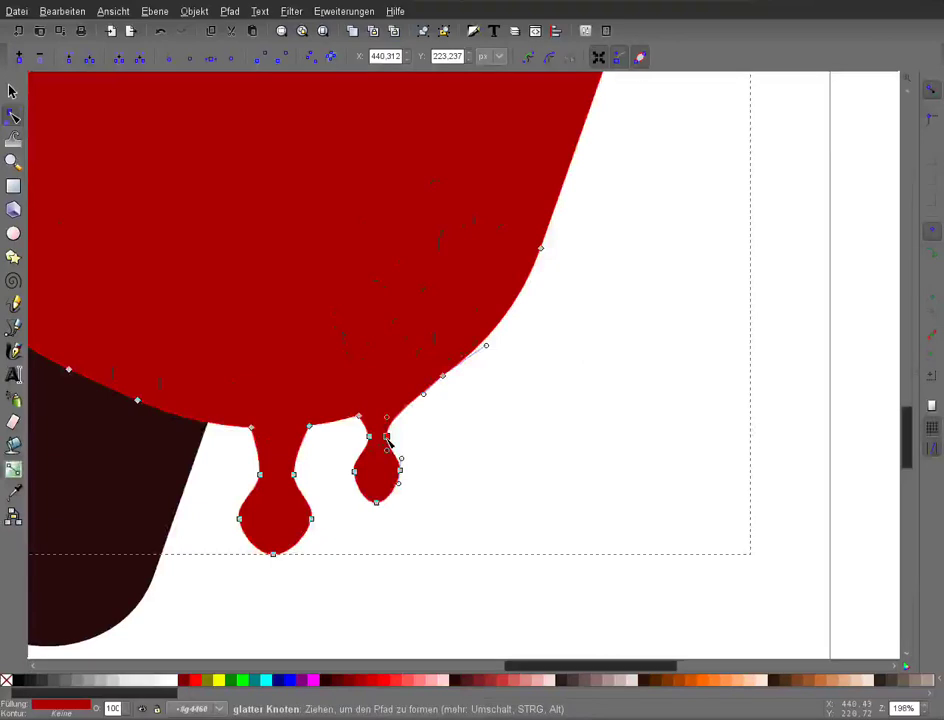
key(Right)
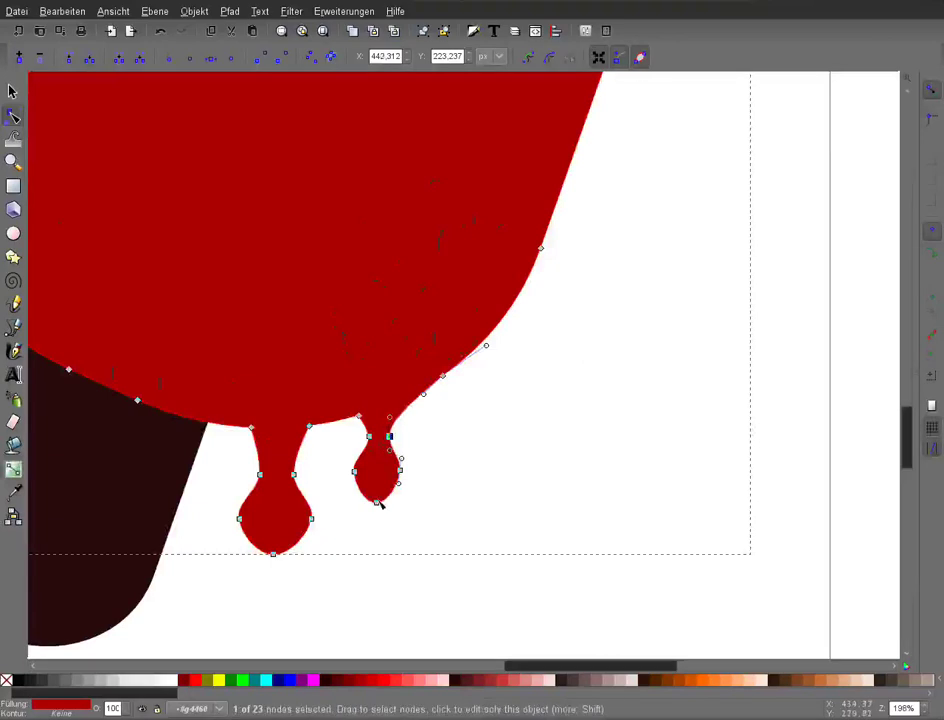
click(377, 501)
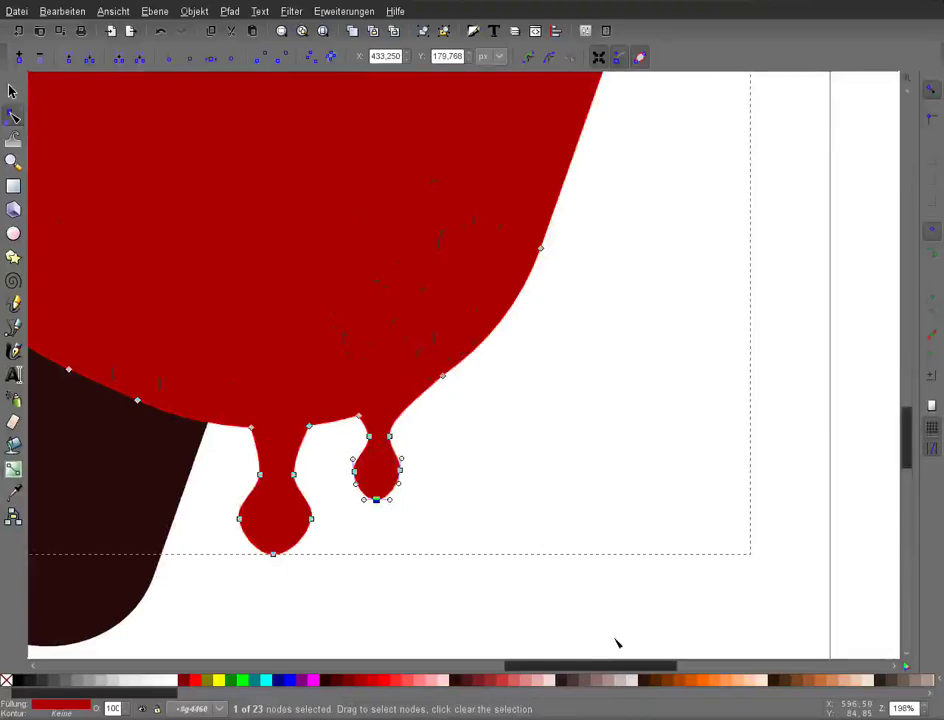
key(Escape)
key(2)
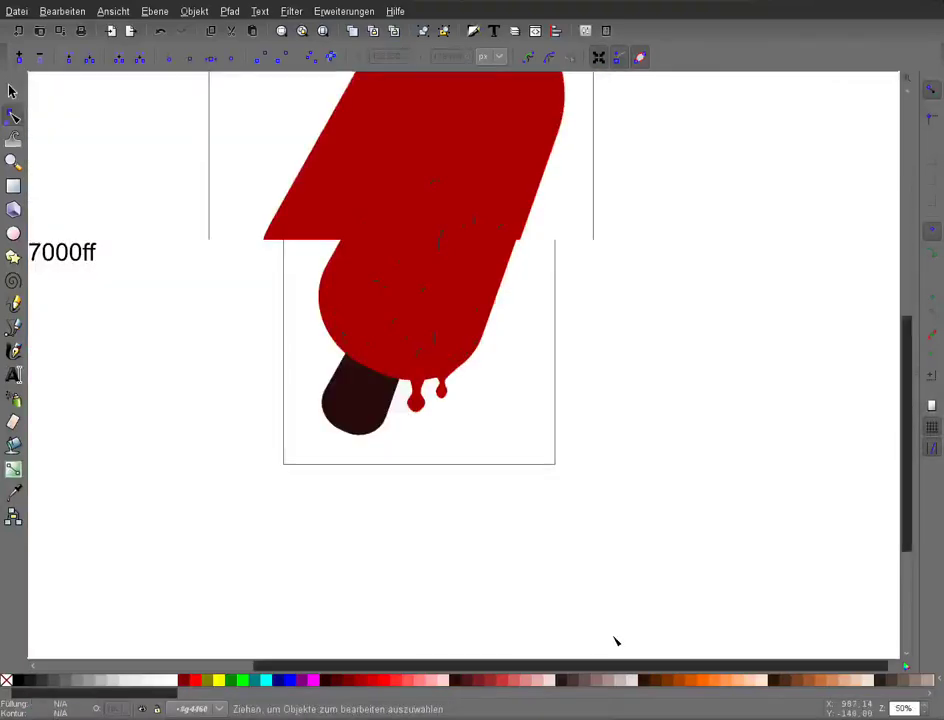
key(s)
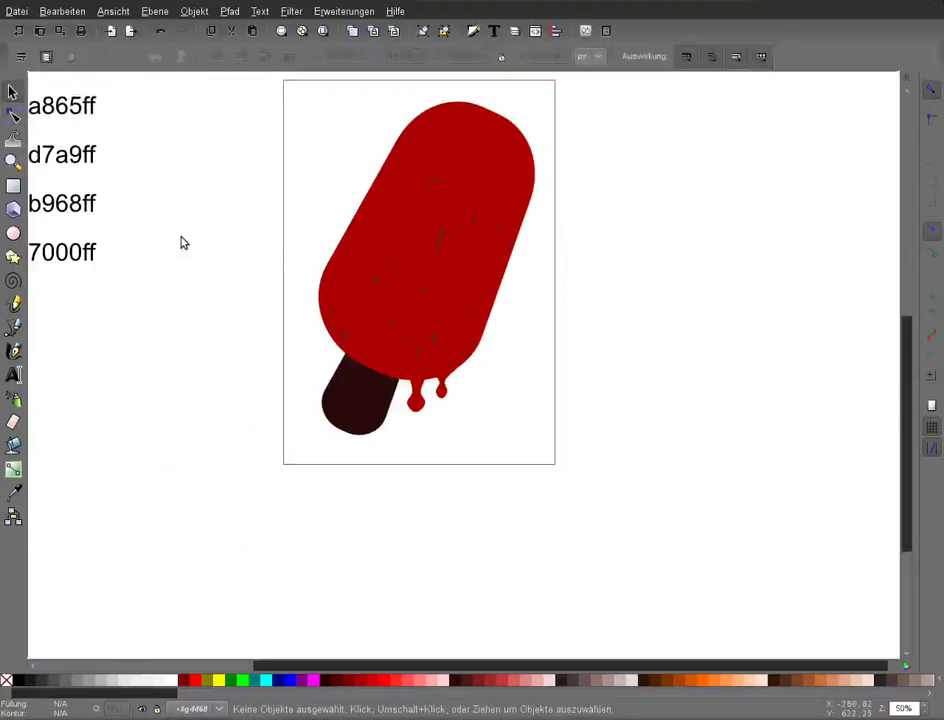
Fill the popsicle body and drips orange ff7f2aff, trying blur 10 then resetting it to 0.
click(484, 249)
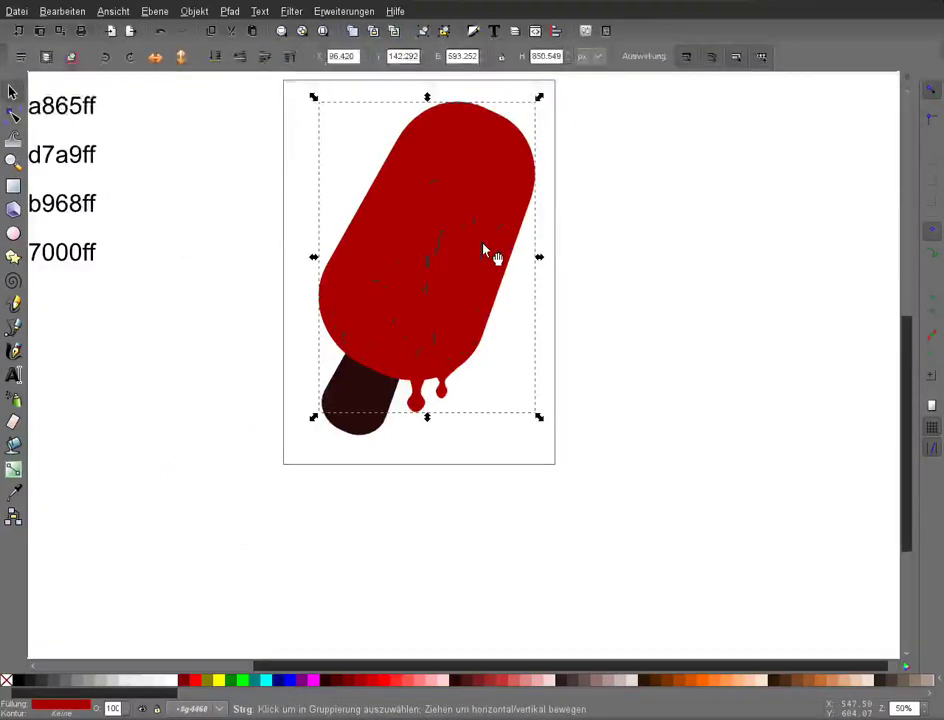
key(ctrl+shift+v)
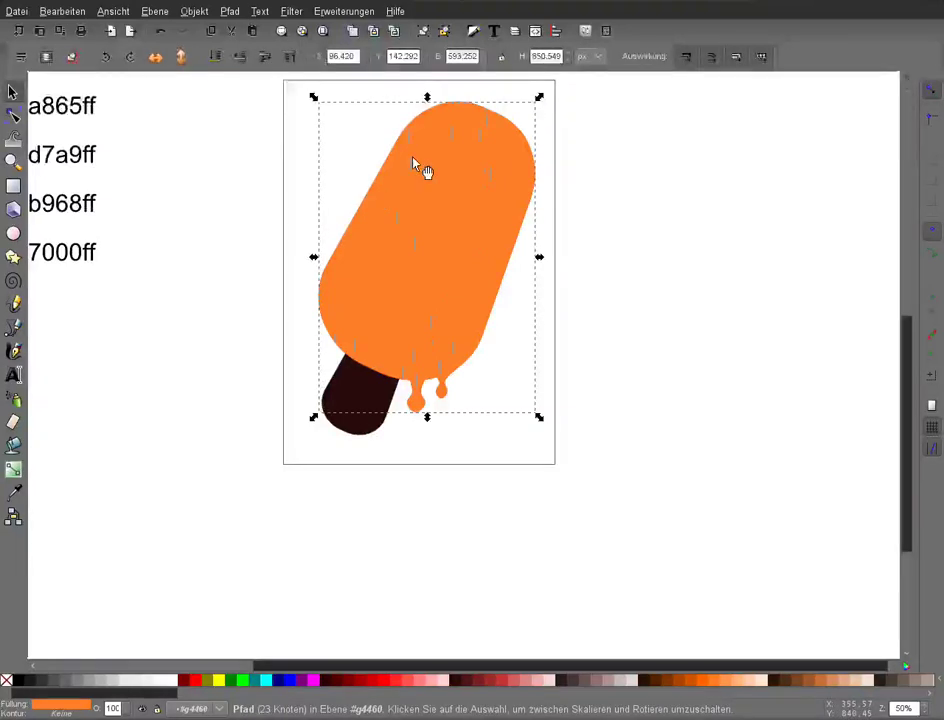
key(ctrl+shift+f)
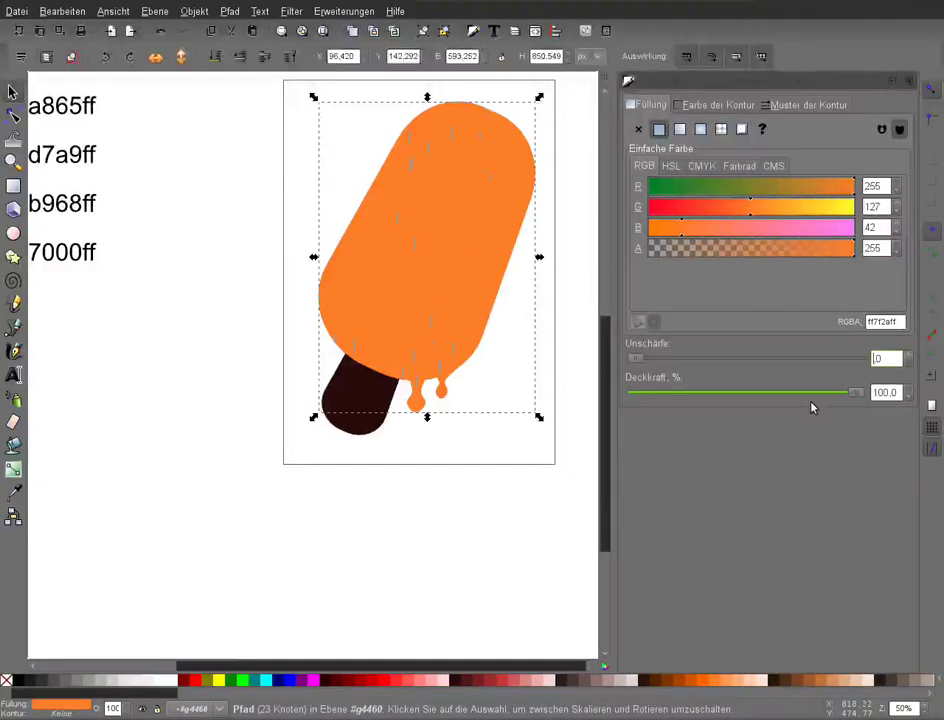
text(1)
key(Return)
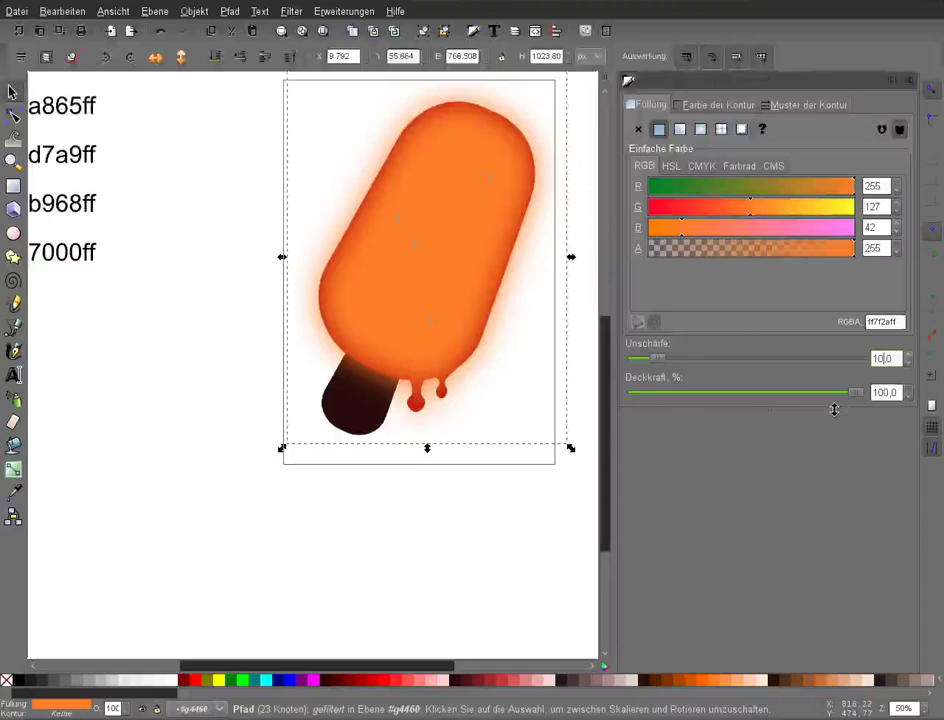
text(0)
key(Return)
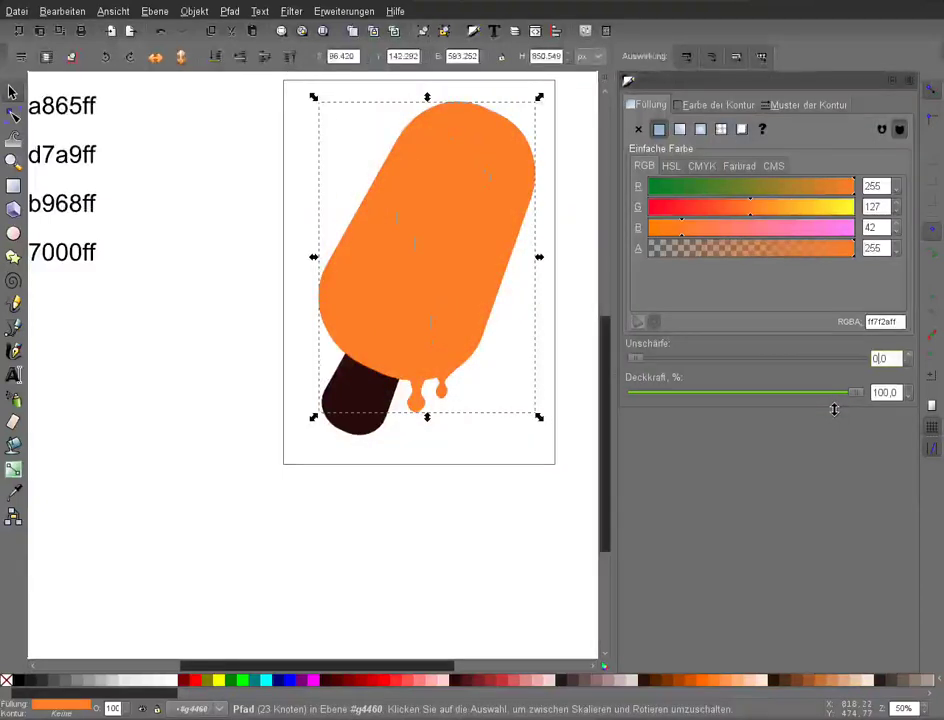
key(ctrl+shift+f)
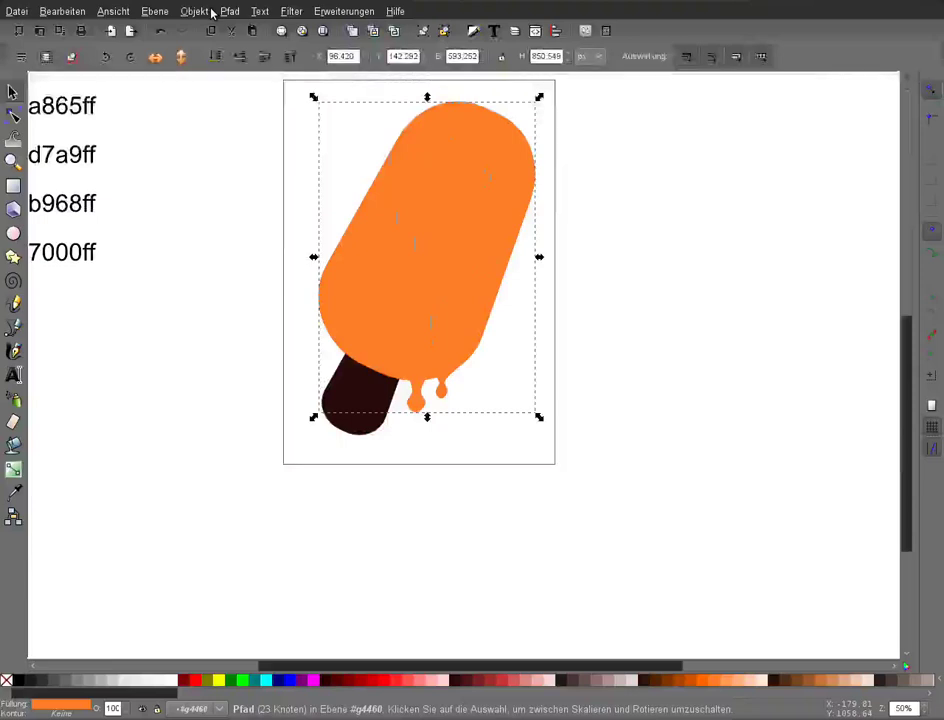
Inset the orange body twice, add a linked offset and simplify it to form a dark red rim.
key(ctrl+l)
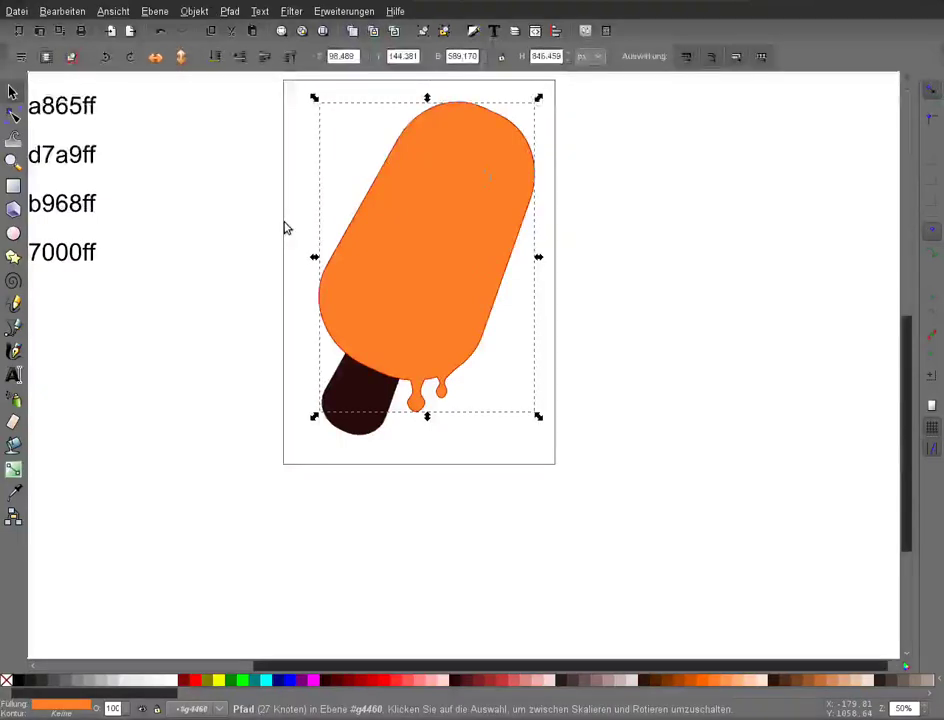
key(ctrl+l)
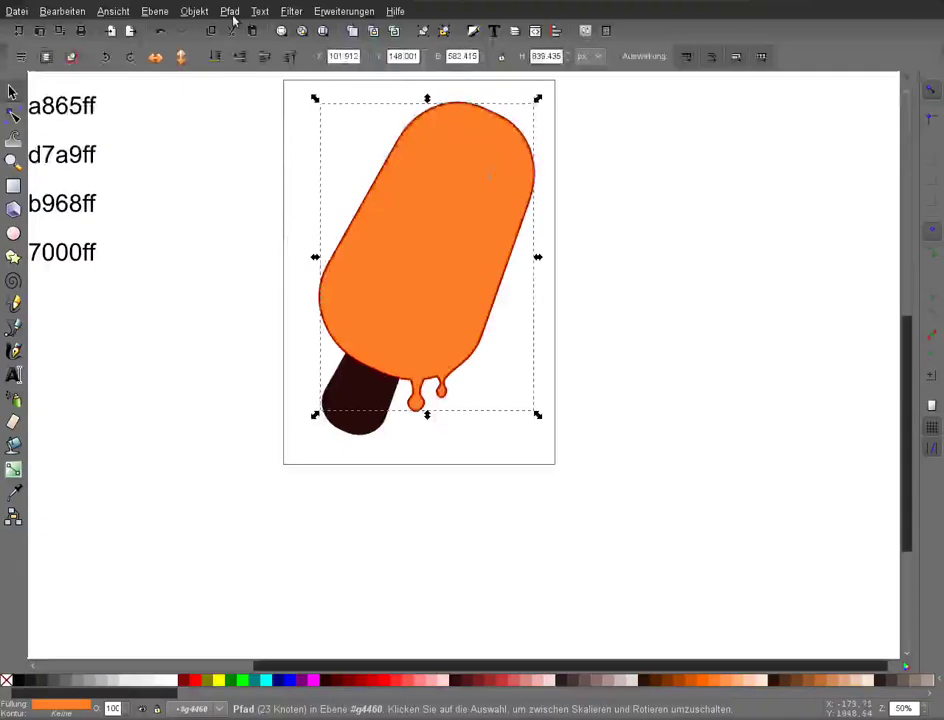
click(231, 12)
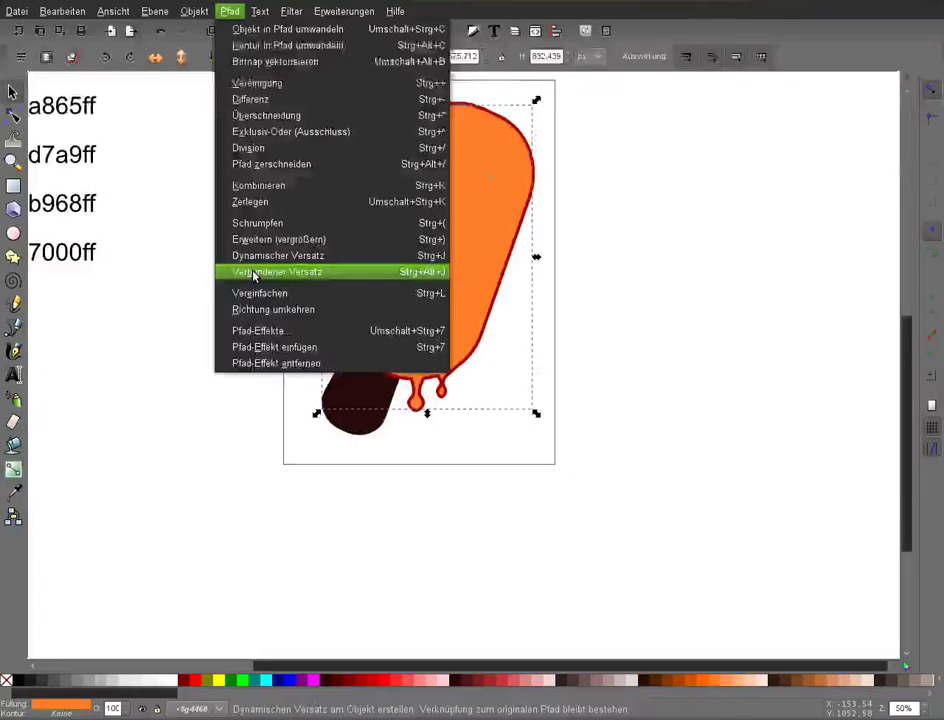
click(253, 273)
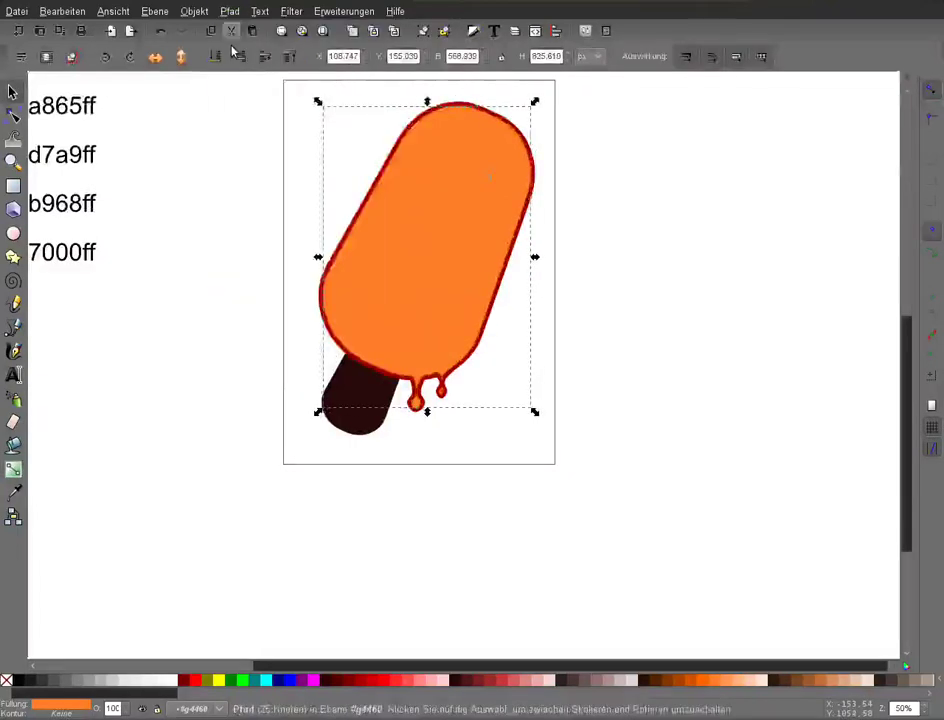
key(ctrl+l)
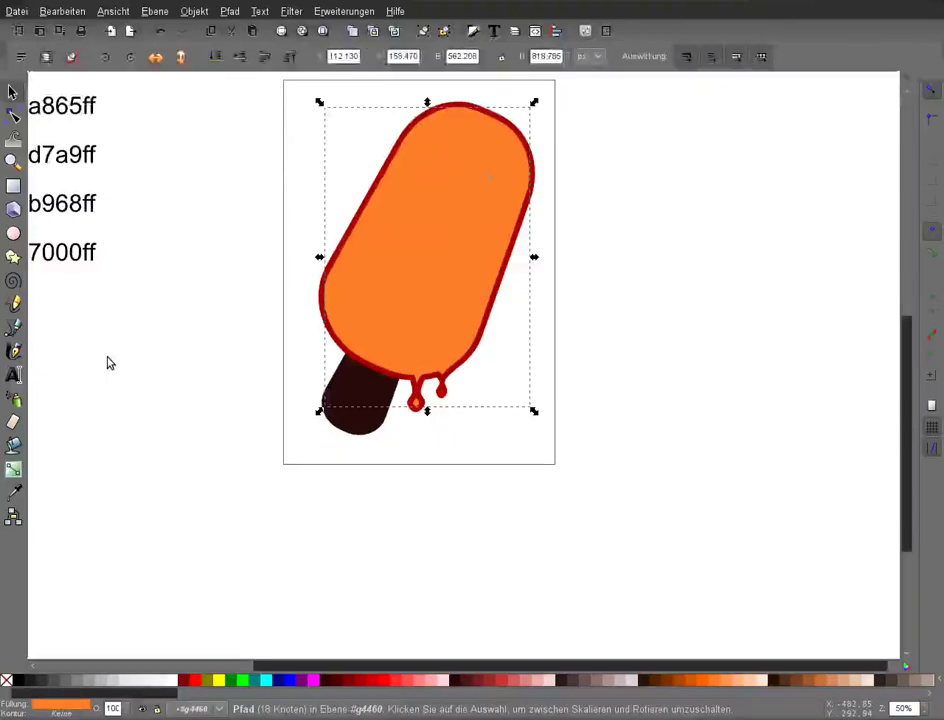
click(224, 266)
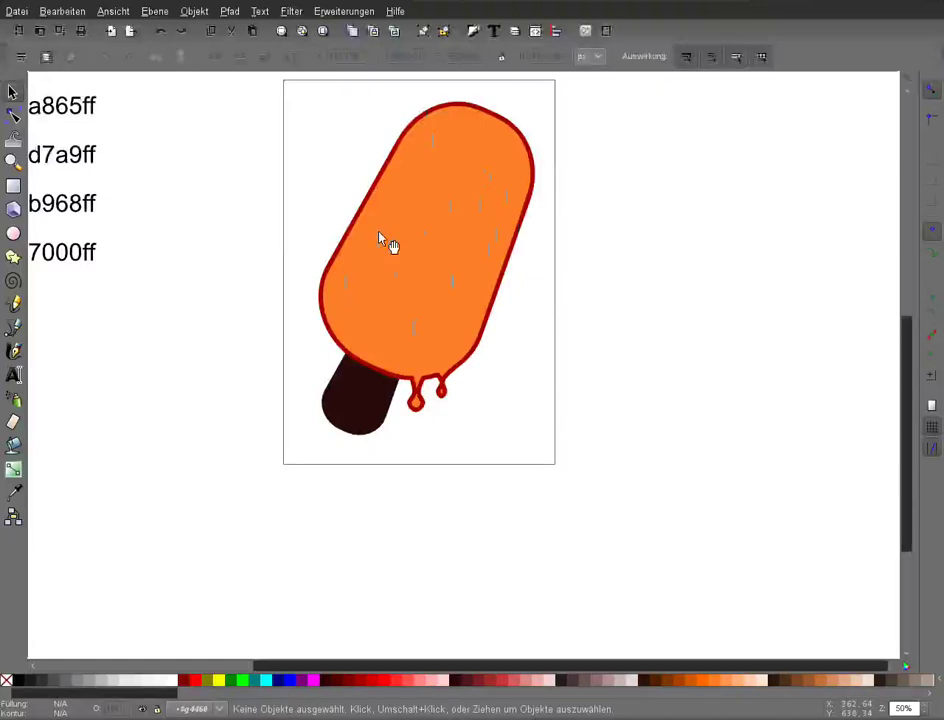
Raise the orange body's drip nodes slightly to sit inside the red rim.
click(502, 319)
key(plus)
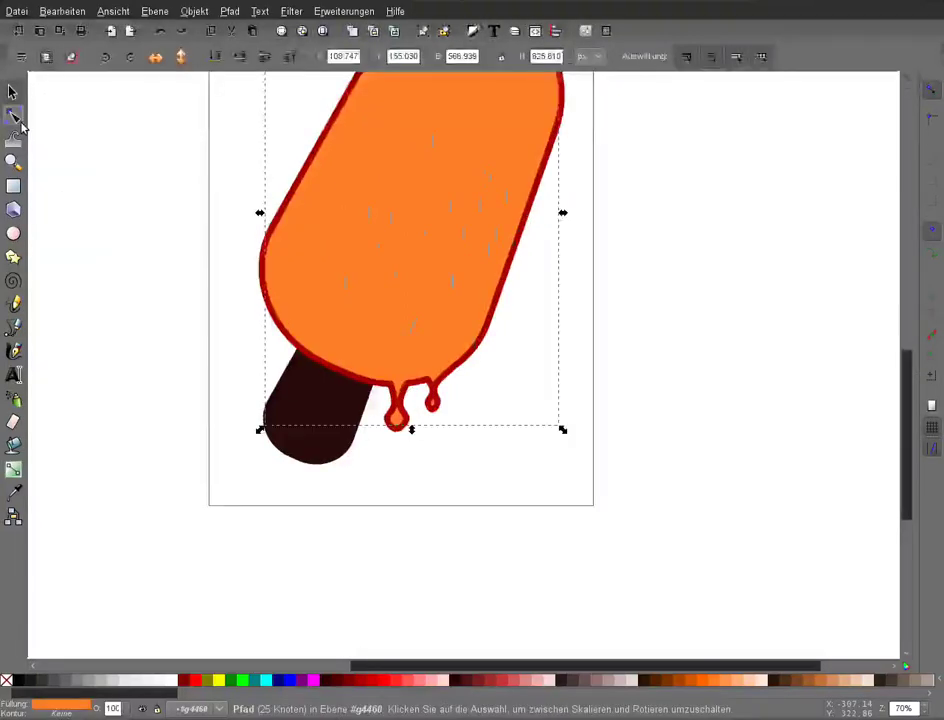
click(20, 121)
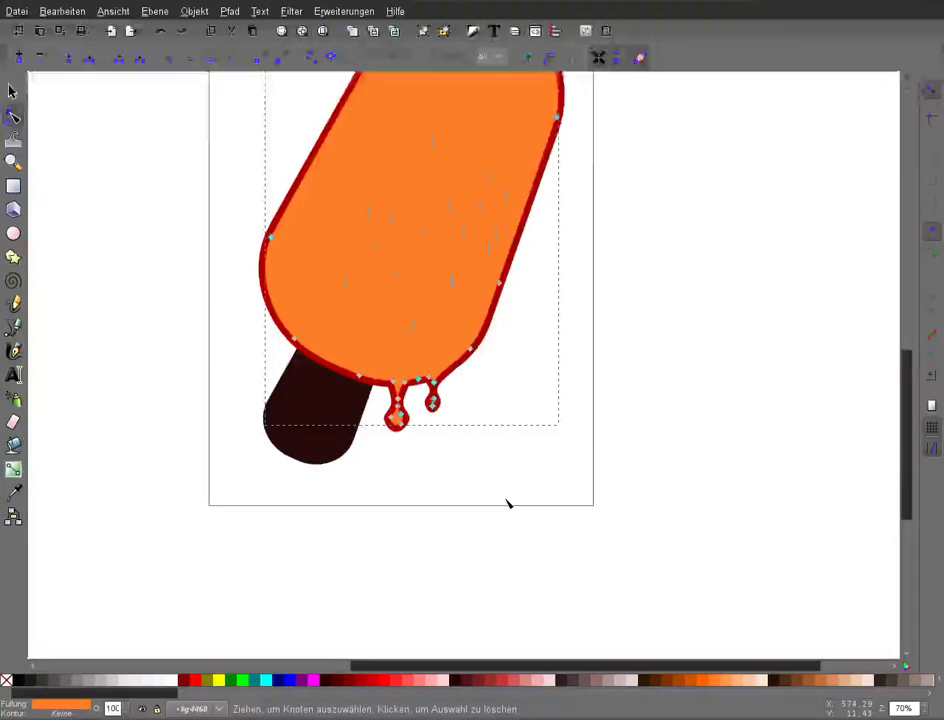
drag(507, 503, 268, 352)
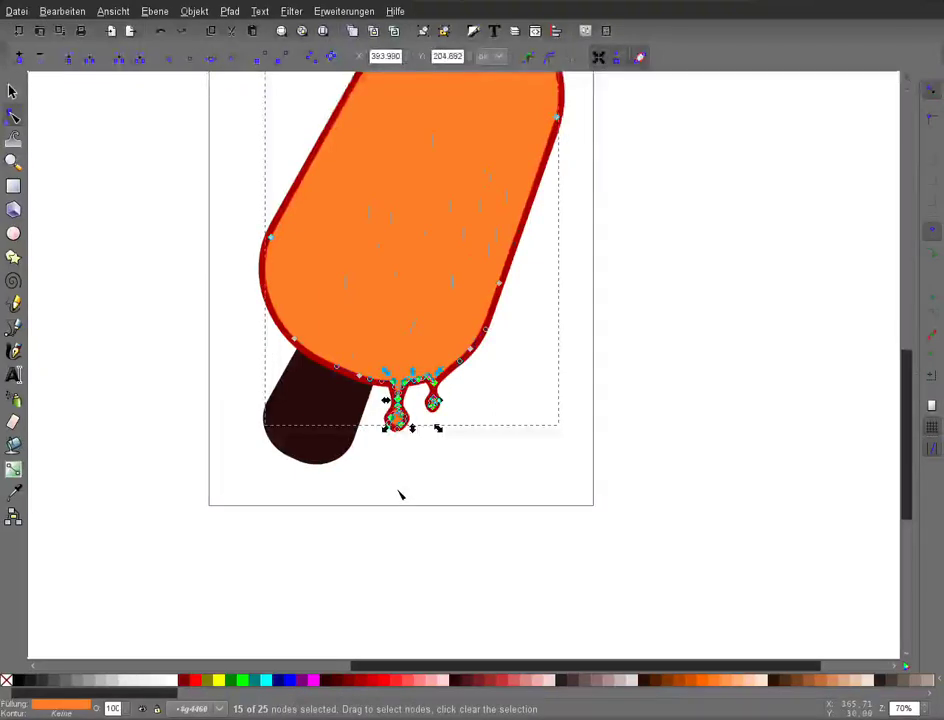
key(Up)
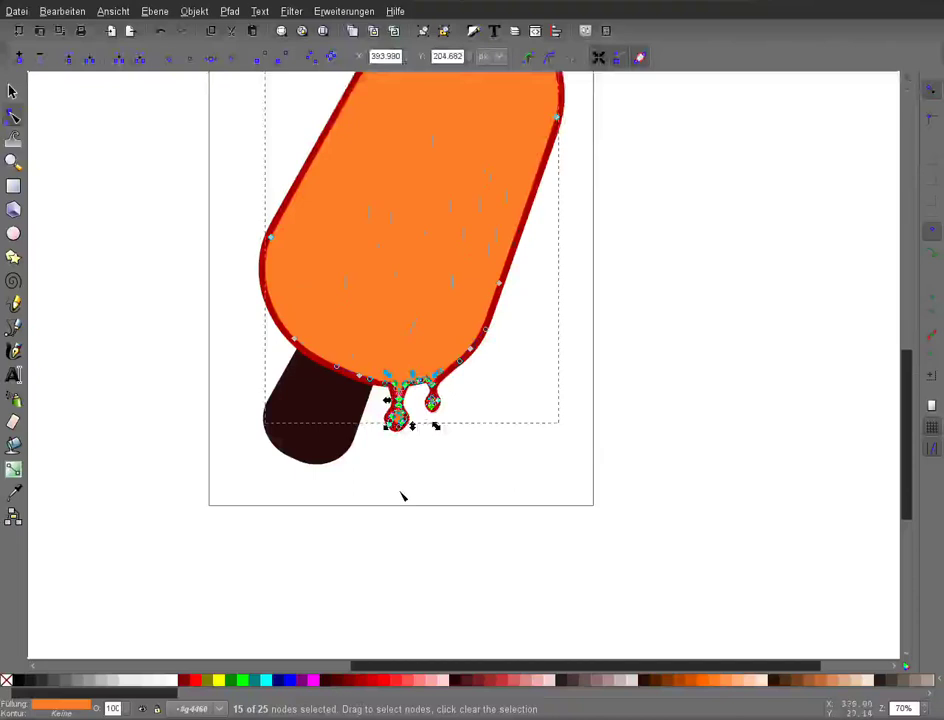
Zoom in closely and inspect the left drip's nodes.
key(plus)
key(plus)
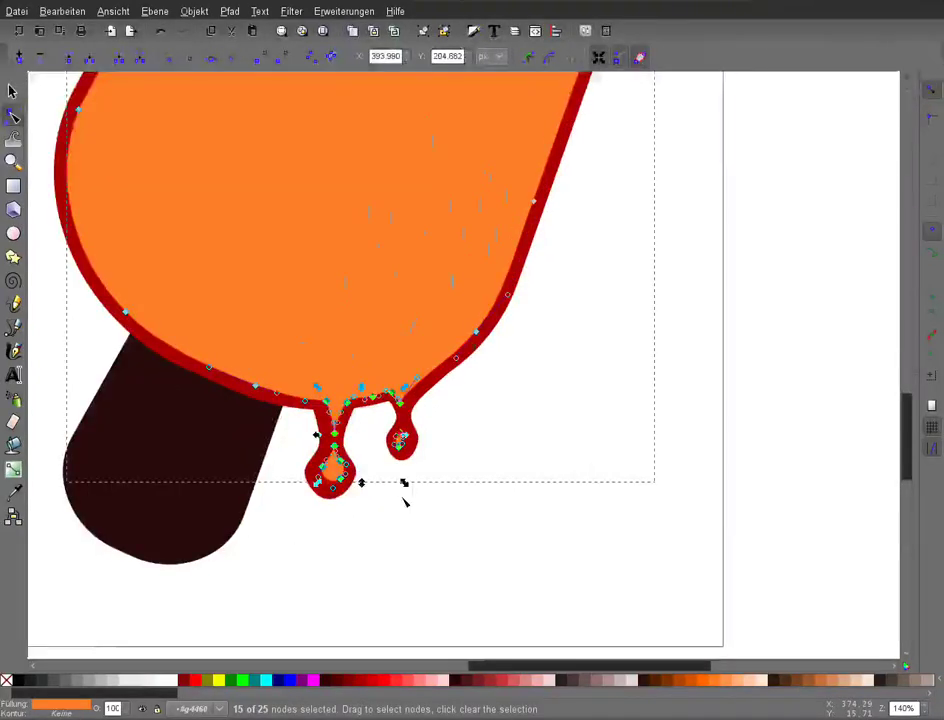
key(plus)
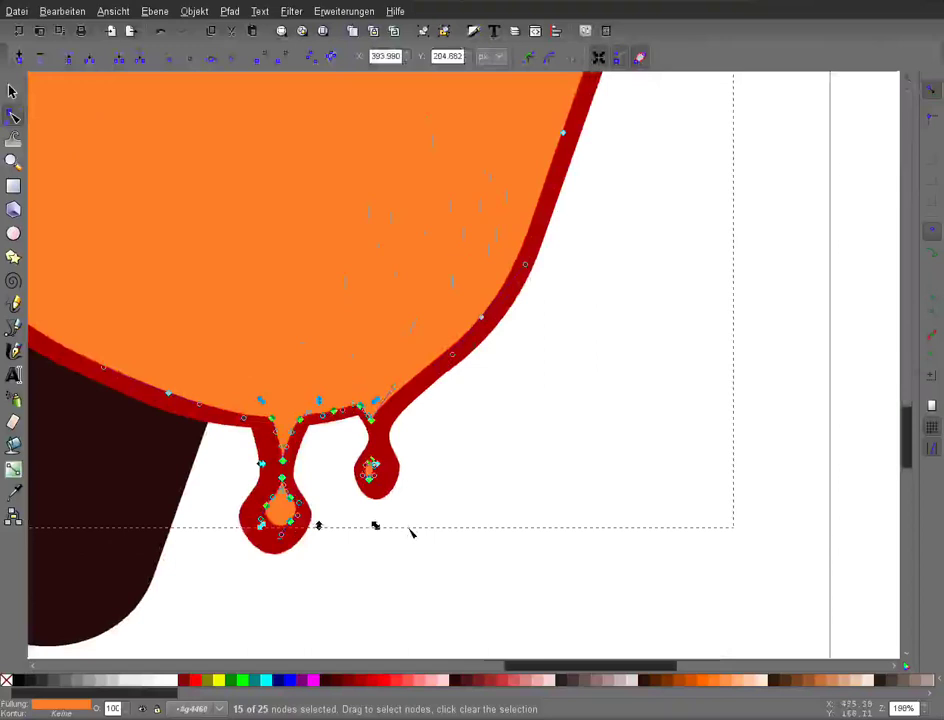
click(340, 569)
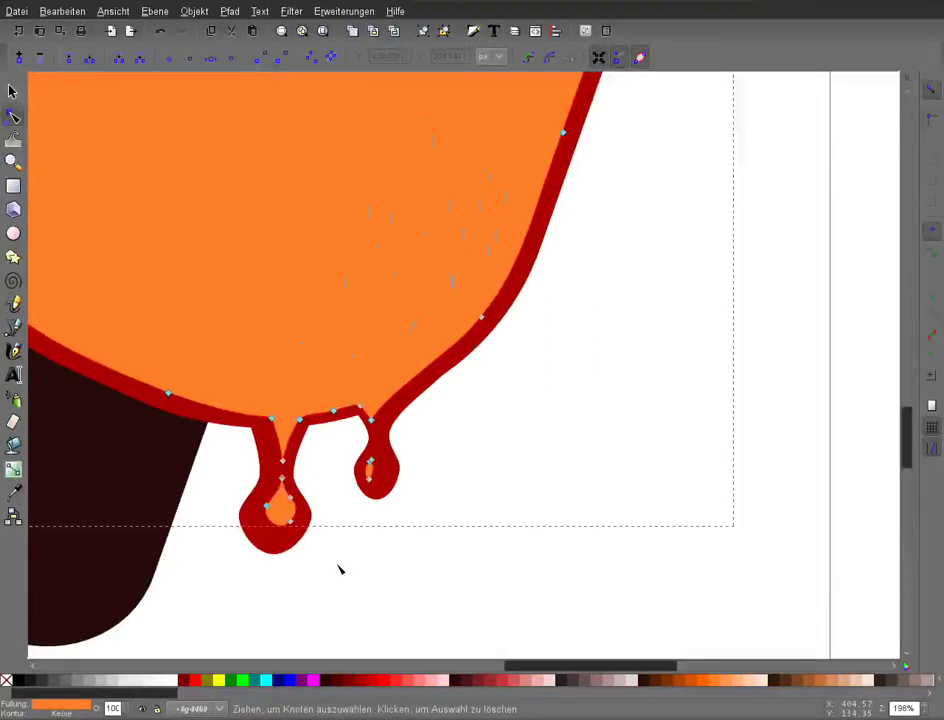
drag(341, 563, 242, 419)
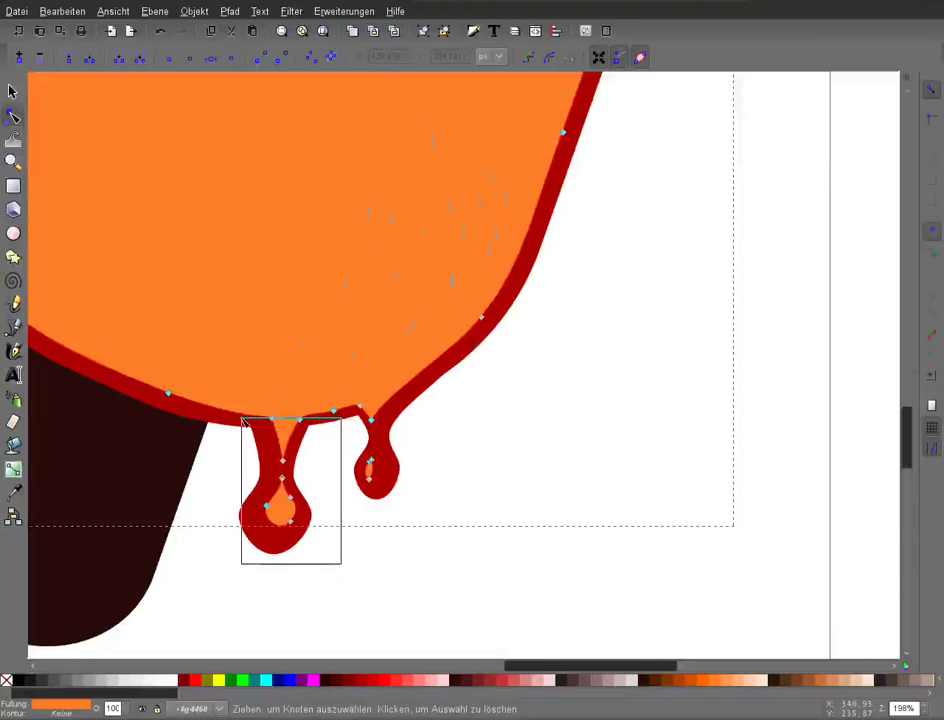
drag(242, 419, 242, 419)
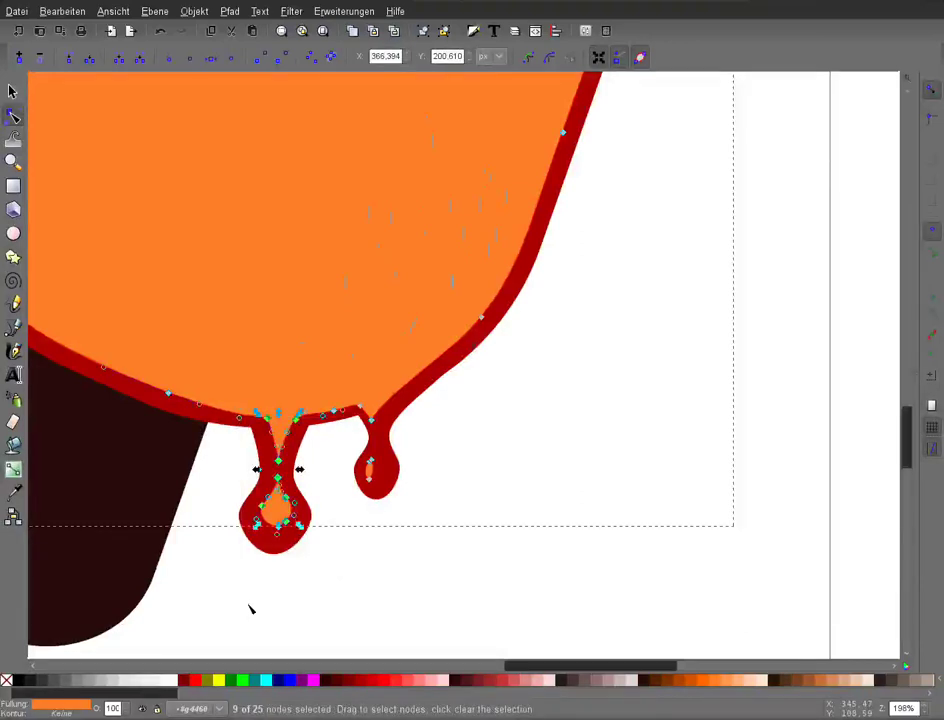
click(251, 609)
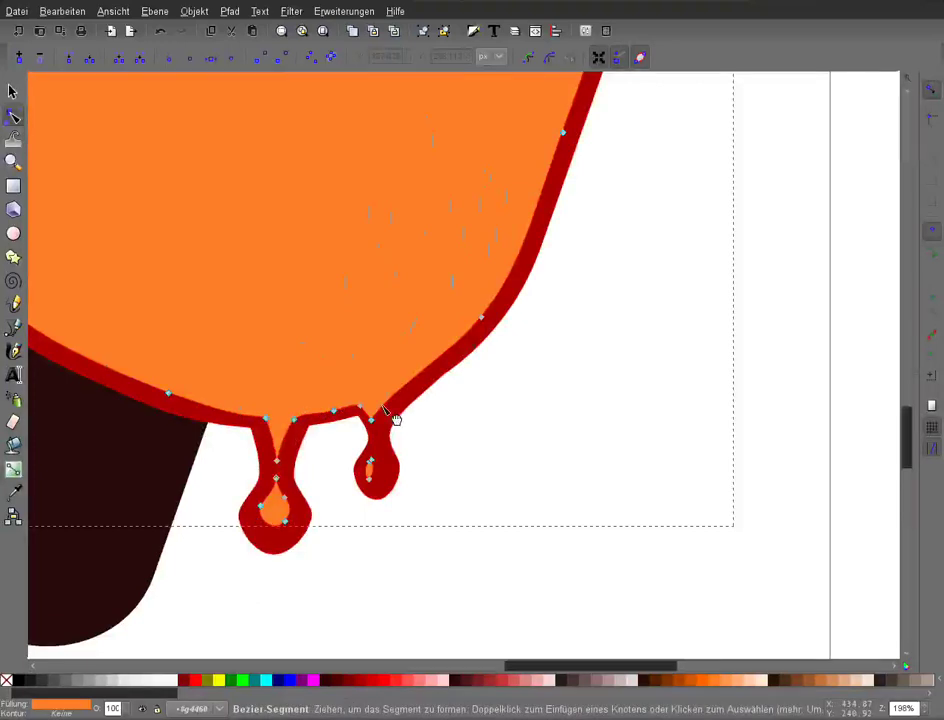
Nudge the node where the right drip meets the body up slightly, then deselect.
click(359, 405)
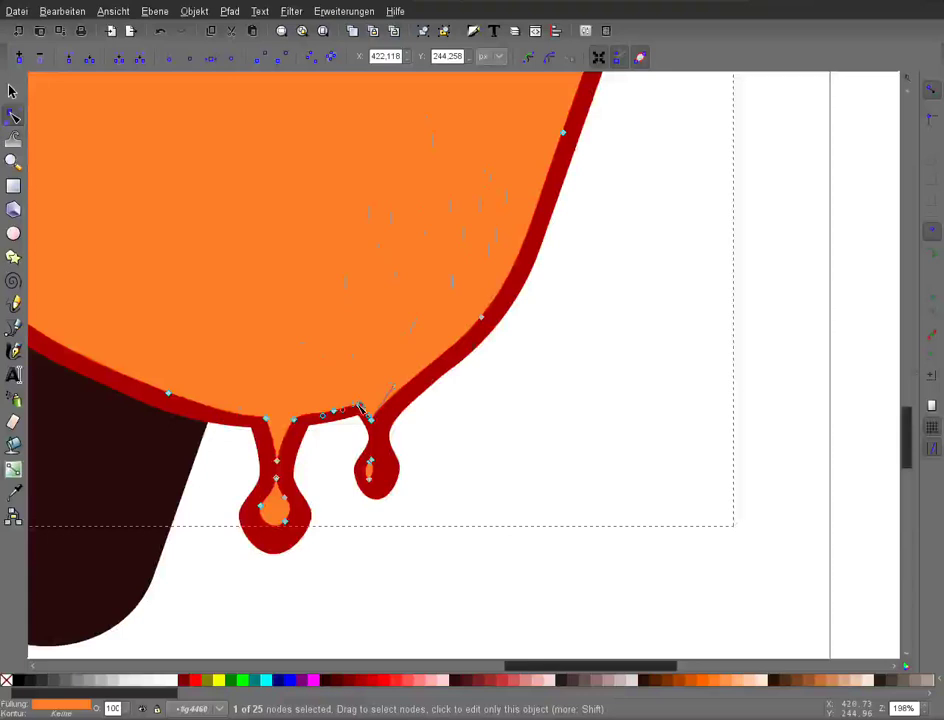
key(Up)
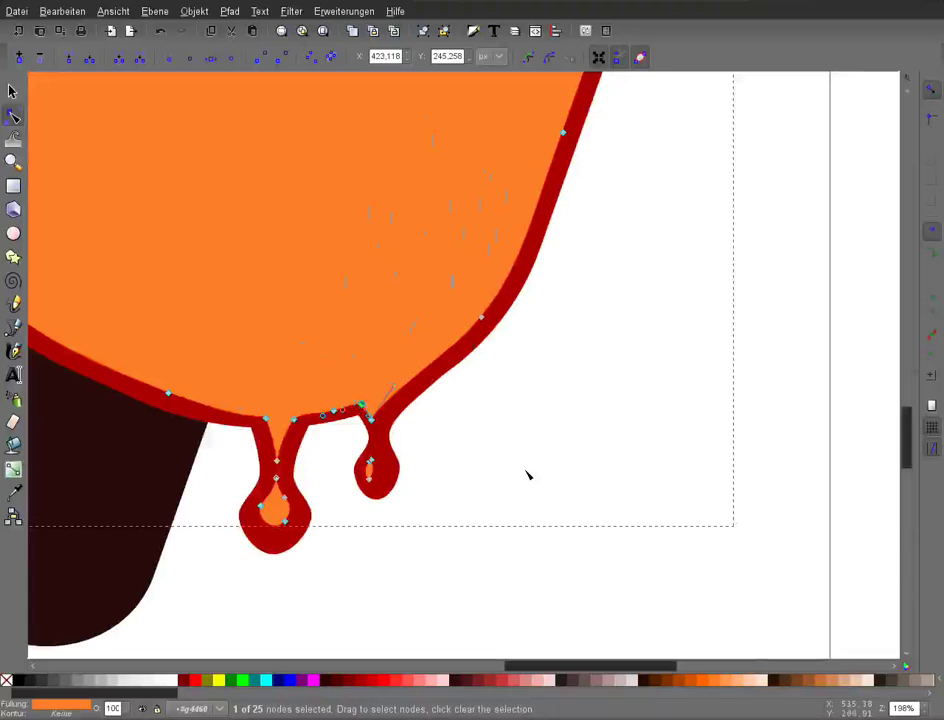
key(minus)
key(minus)
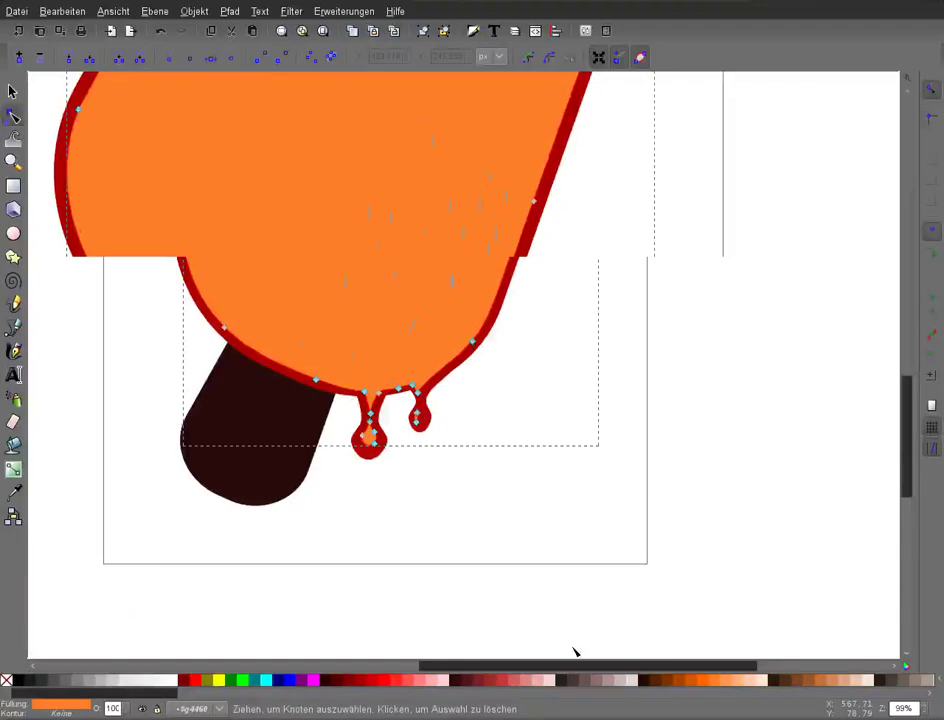
key(minus)
key(s)
key(Escape)
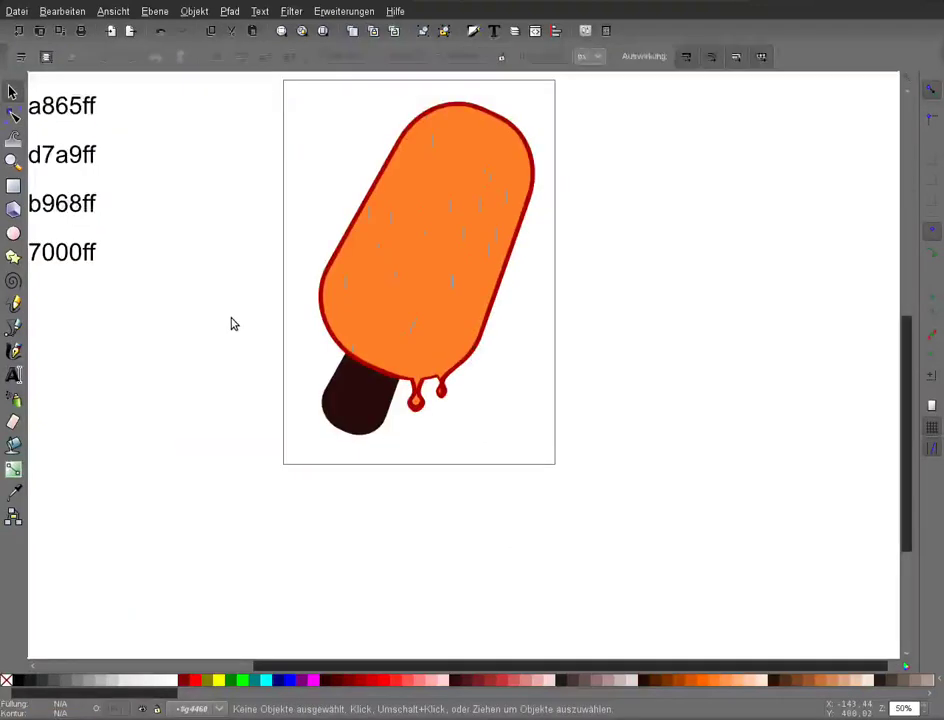
Move the eight-colour swatch group down and right beside the popsicle, then reselect the body.
key(minus)
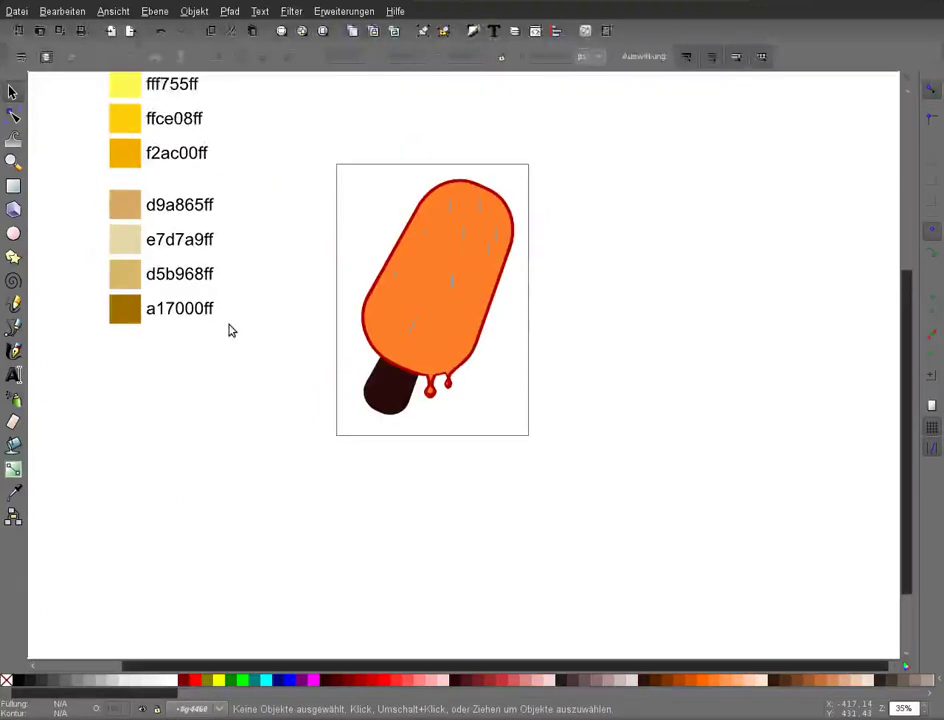
key(ctrl+a)
click(453, 33)
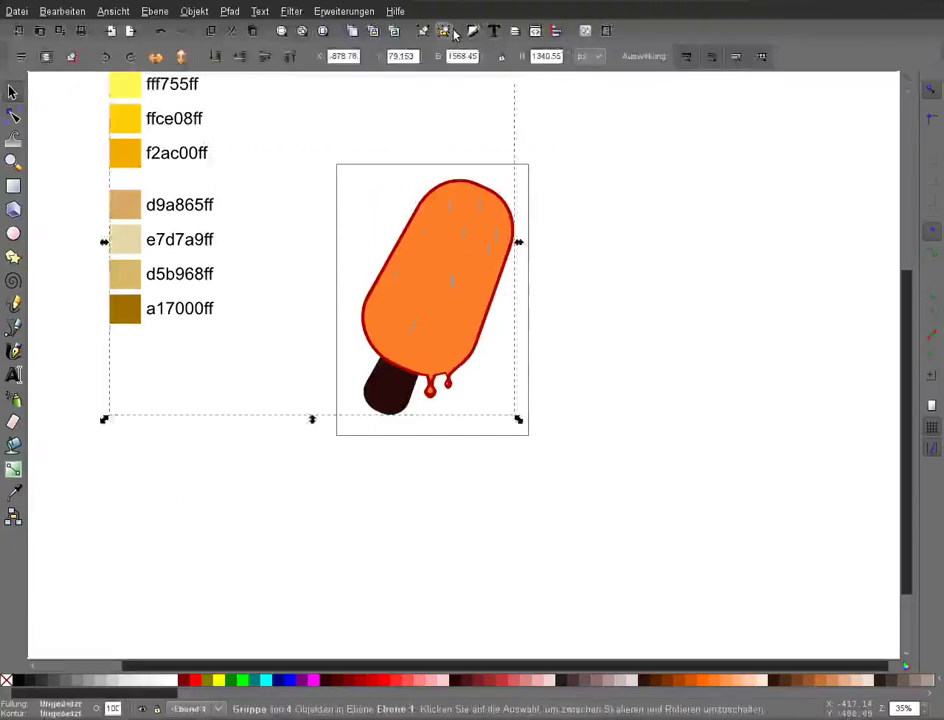
drag(202, 226, 242, 333)
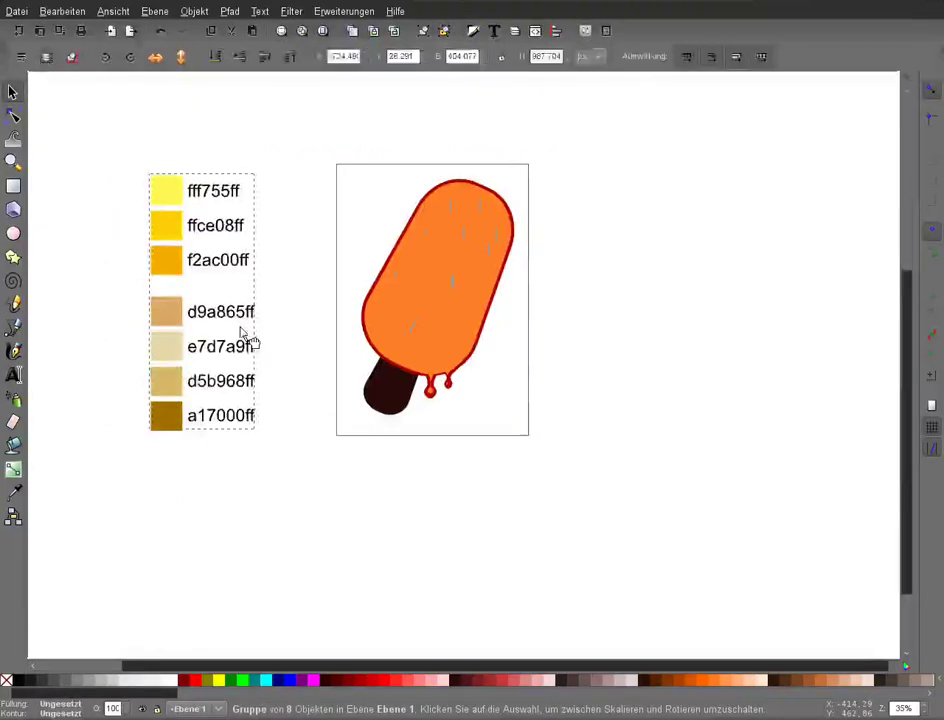
drag(242, 333, 283, 321)
click(430, 400)
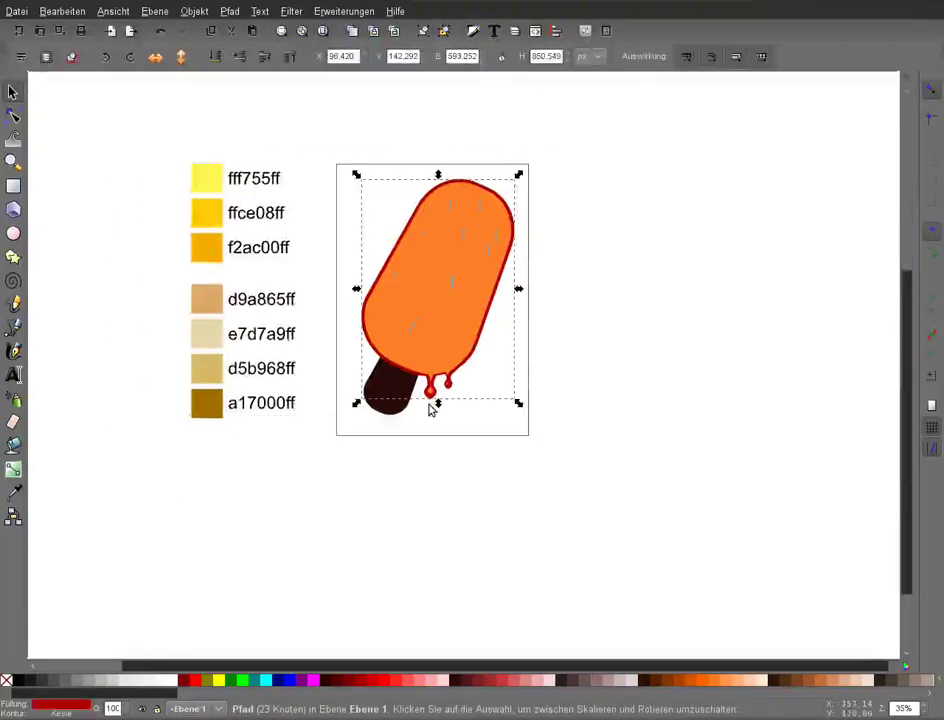
key(d)
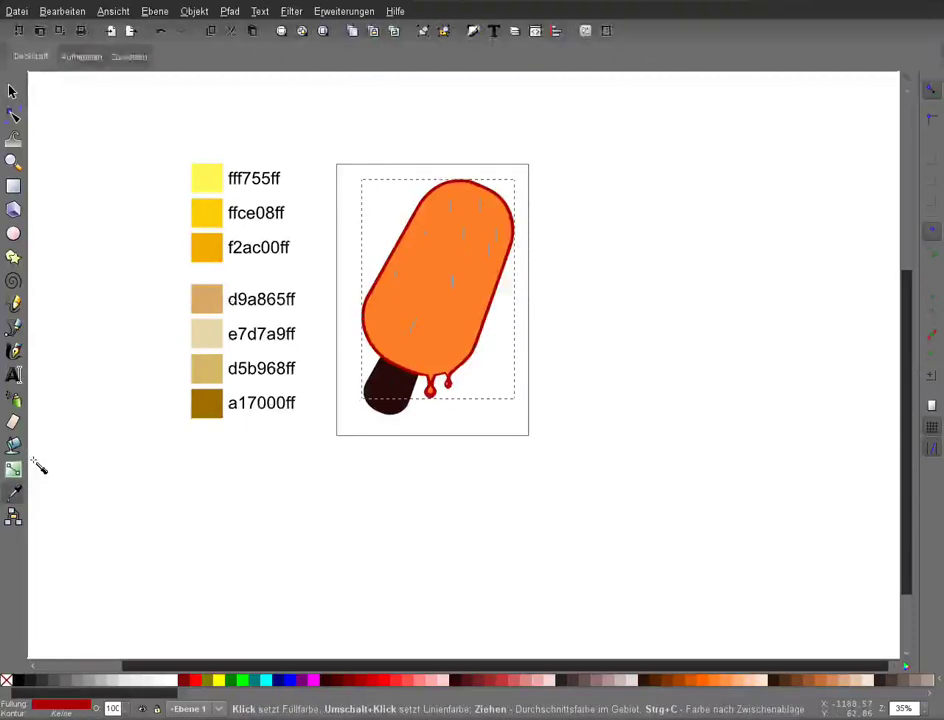
Give the body an orange swatch outline and add a radial gradient fill.
shift+click(206, 247)
key(s)
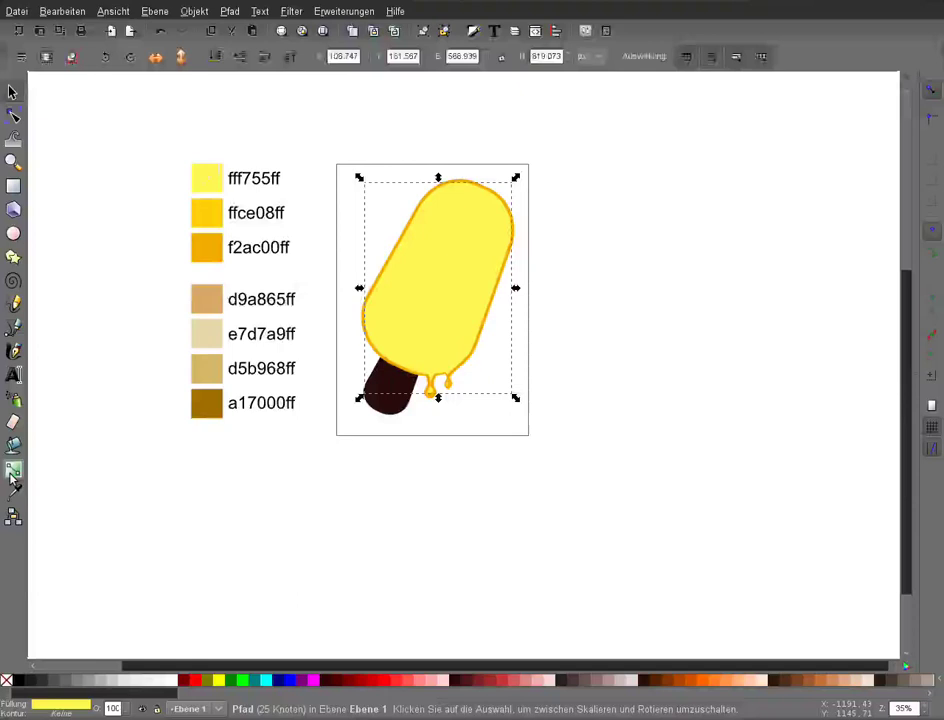
click(13, 471)
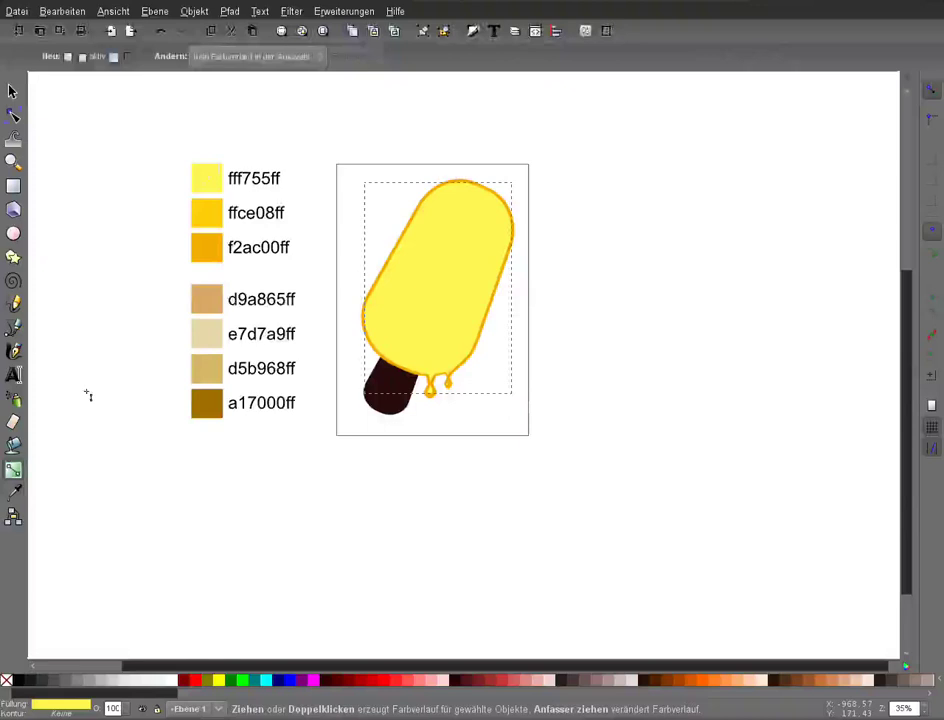
double_click(447, 302)
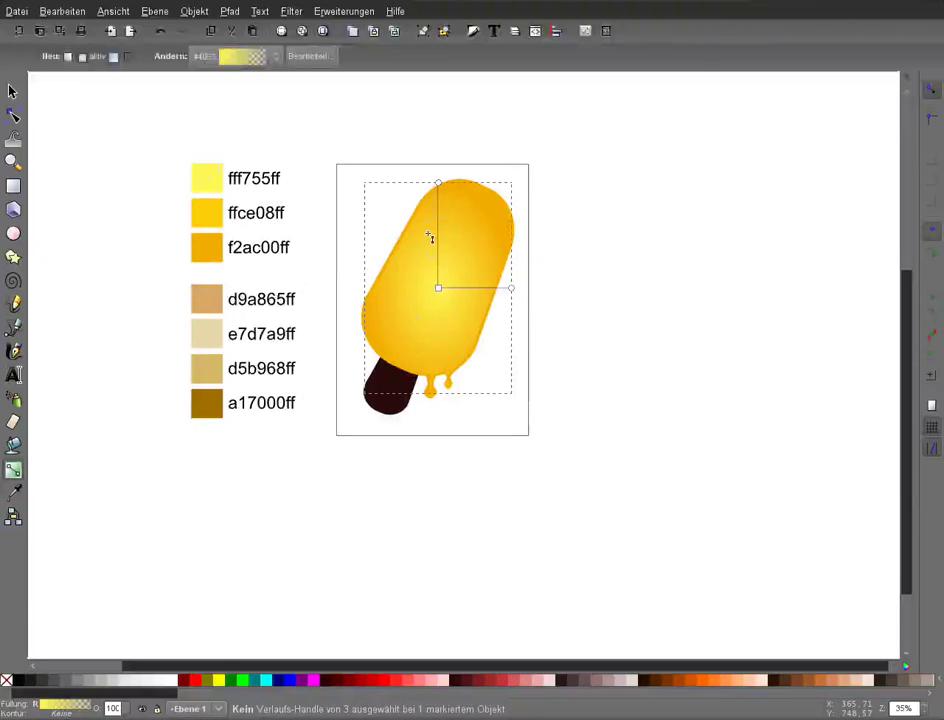
click(438, 184)
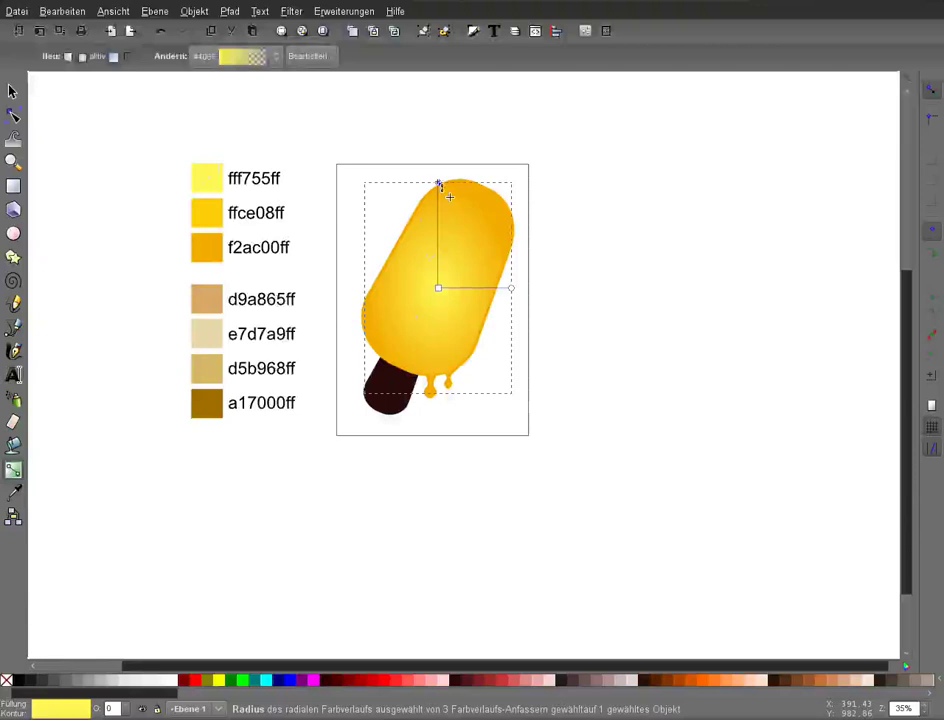
Shift the radial gradient's centre slightly down the body.
click(14, 493)
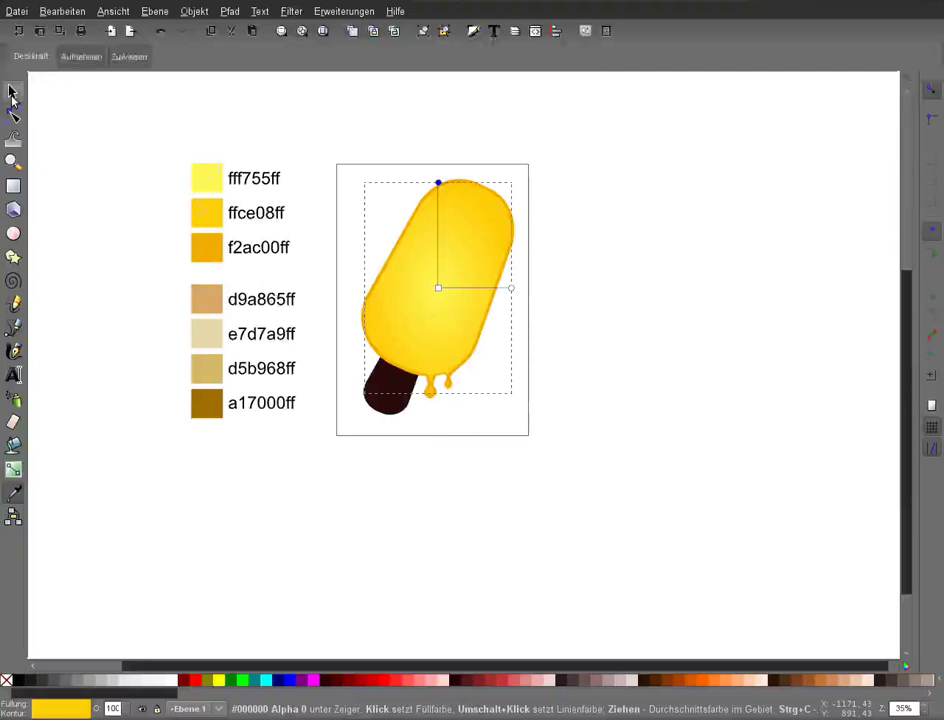
click(14, 471)
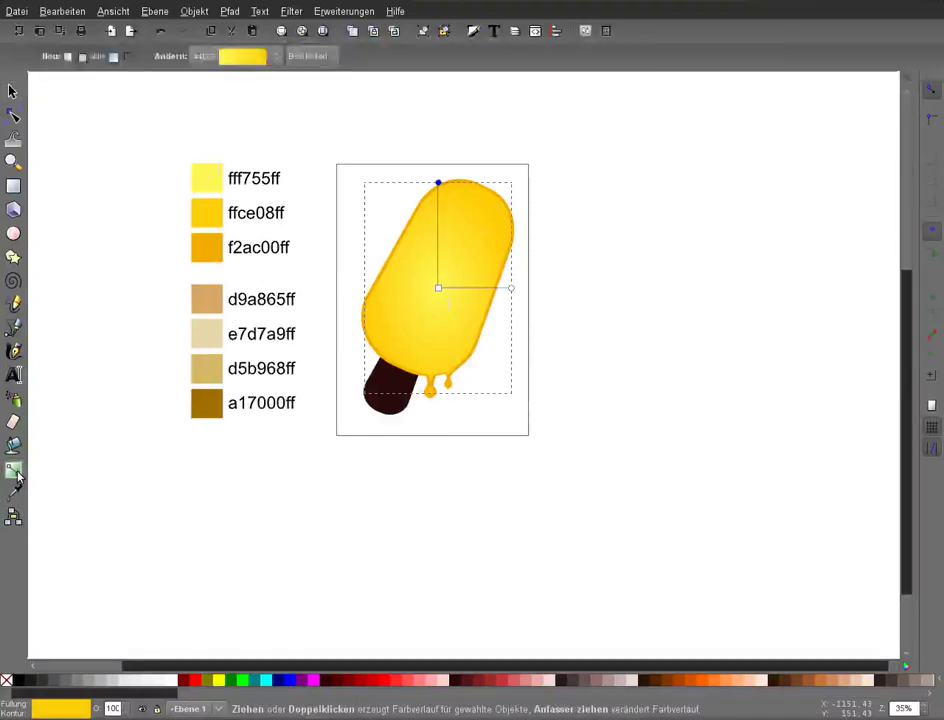
click(438, 288)
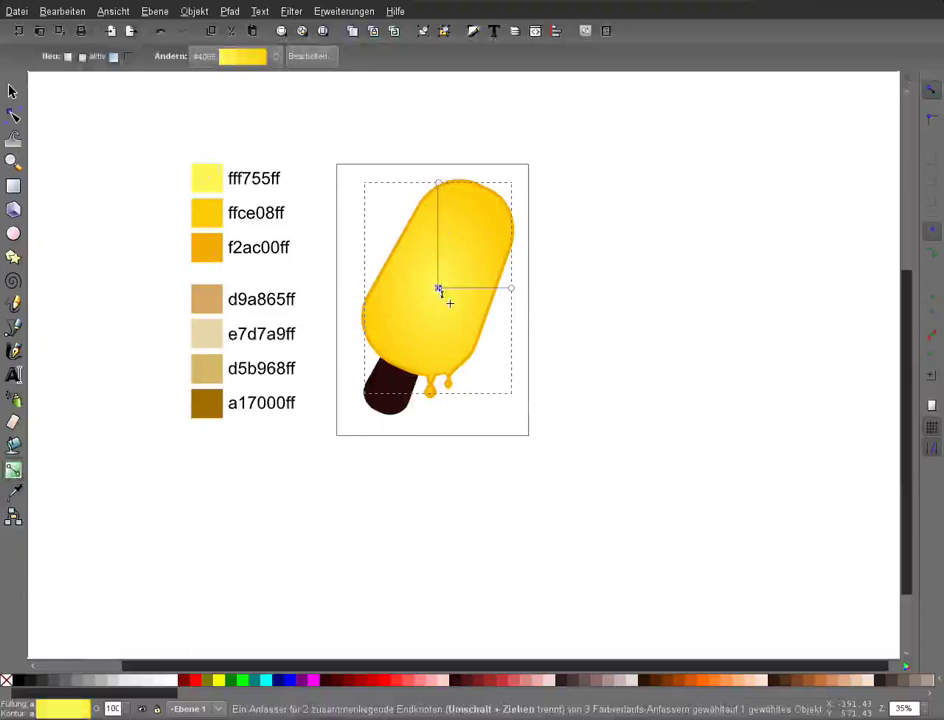
drag(439, 289, 438, 299)
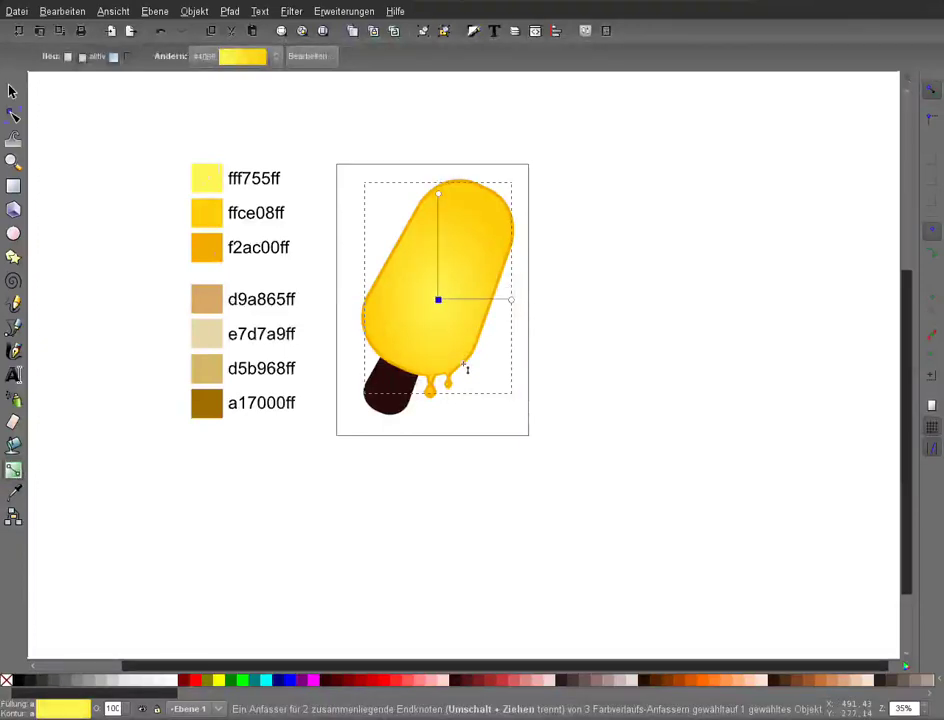
key(shift+Down)
key(shift+Down)
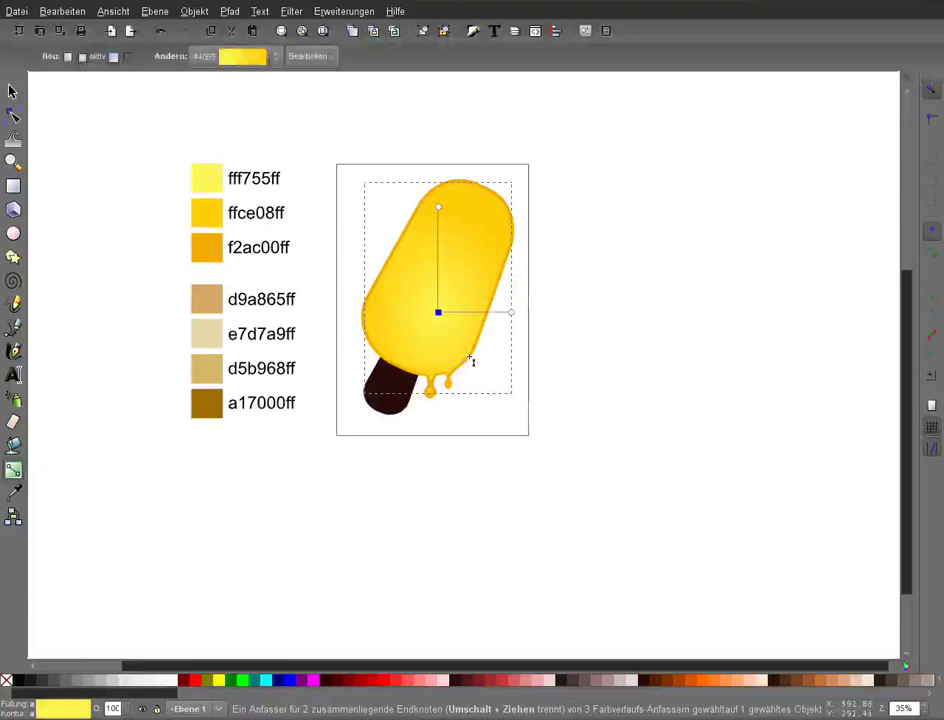
Rotate the gradient to follow the tilted body and shorten its second radius.
double_click(438, 208)
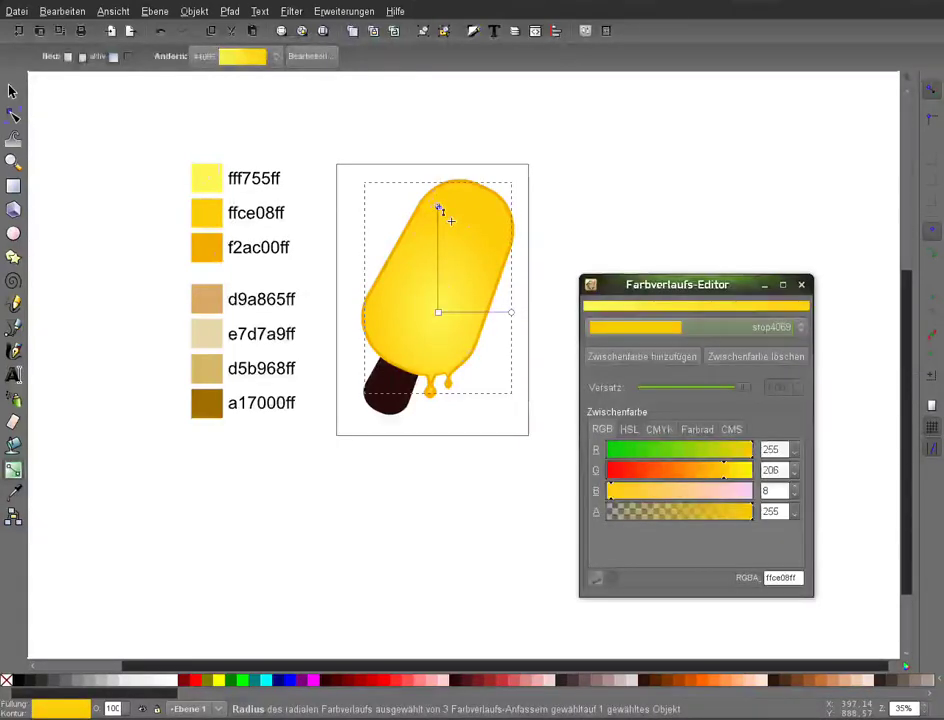
key(Escape)
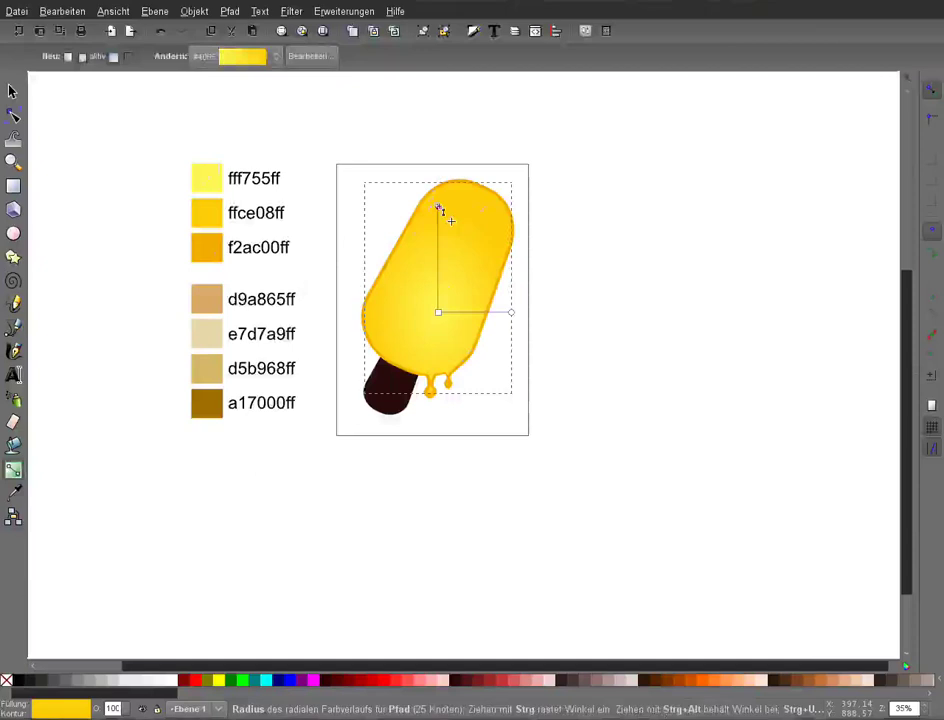
drag(439, 209, 479, 218)
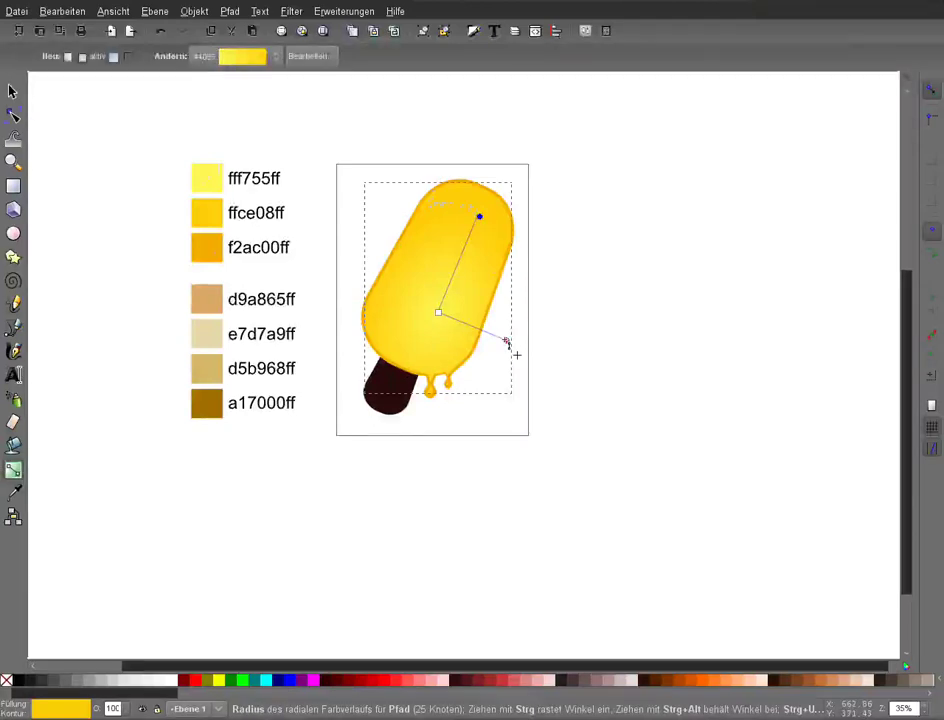
drag(507, 343, 494, 336)
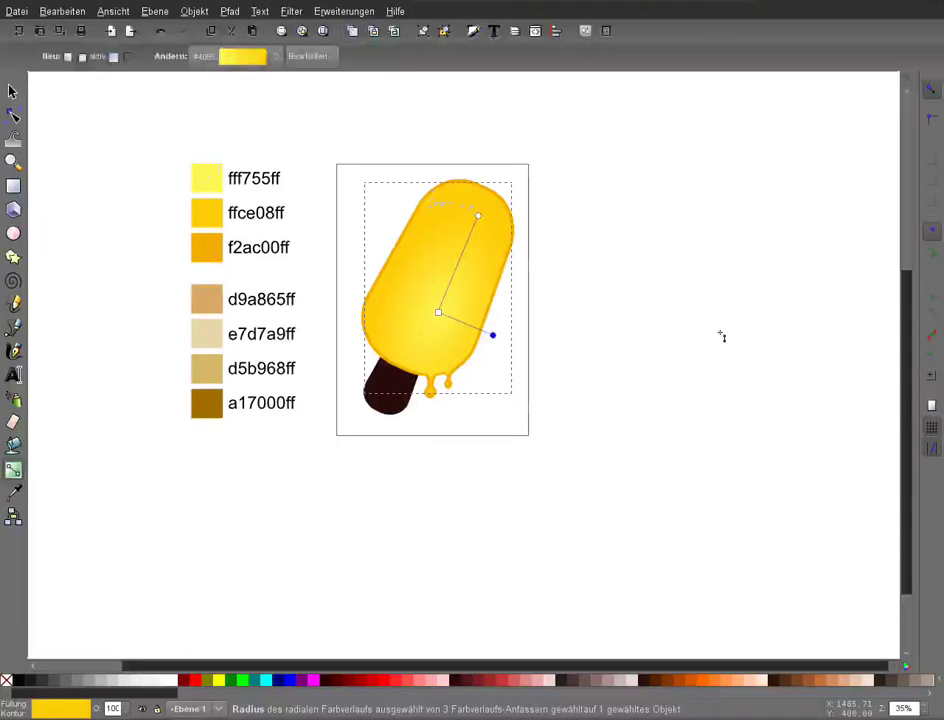
click(43, 135)
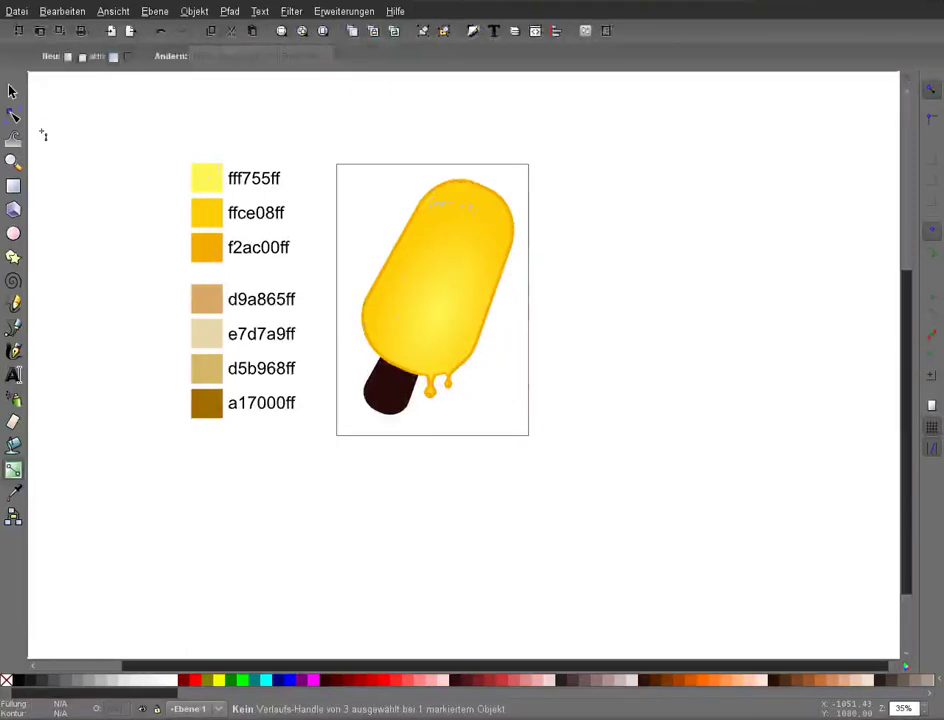
Set the yellow popsicle body's blur to 3.5 in Fill and Stroke.
key(s)
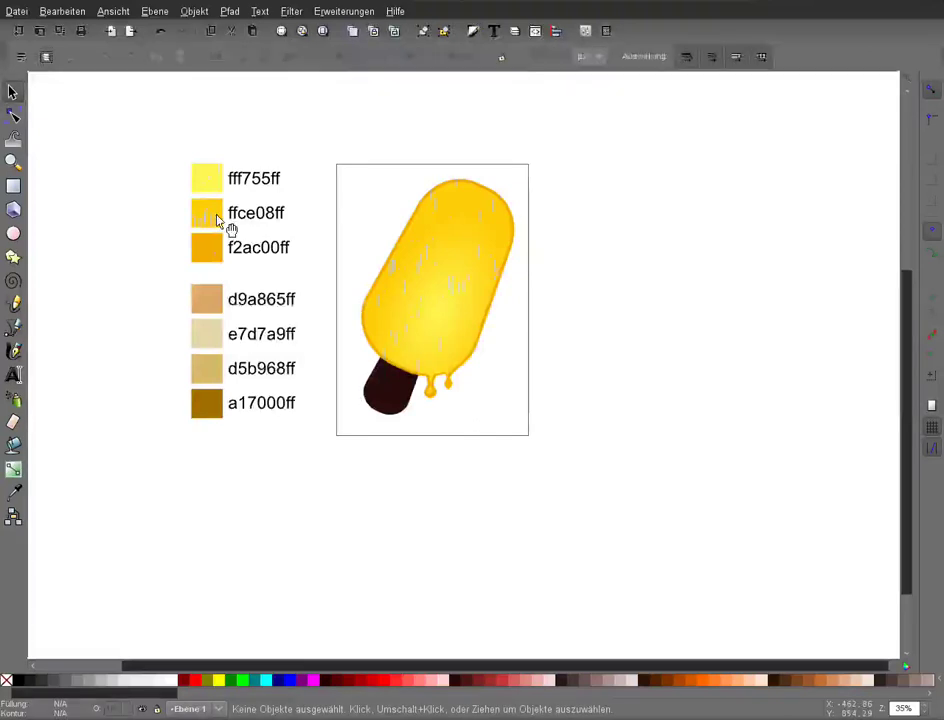
click(478, 238)
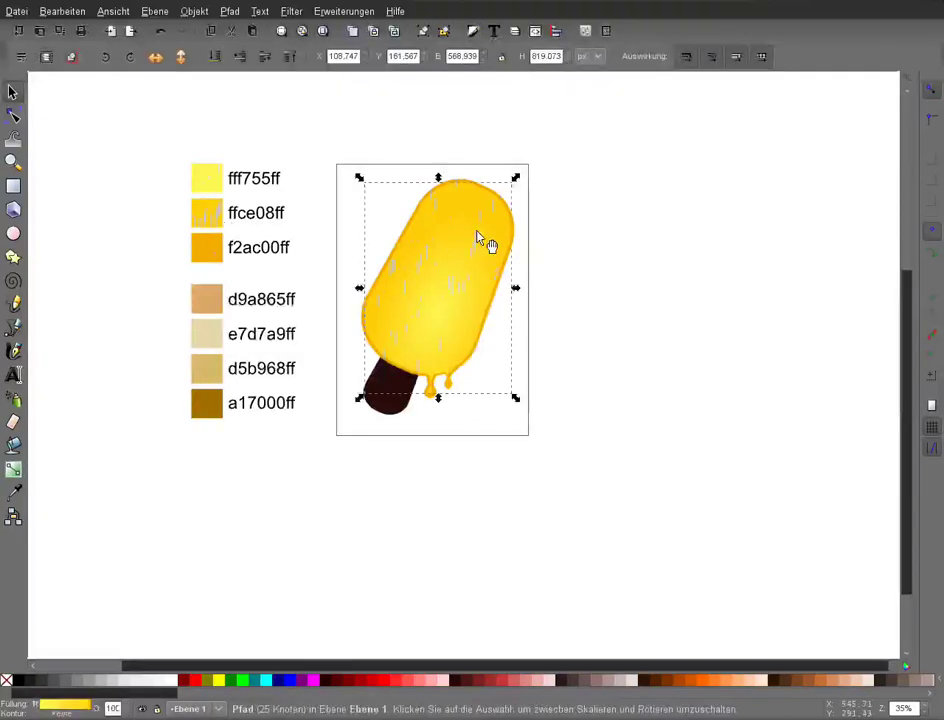
key(ctrl+shift+f)
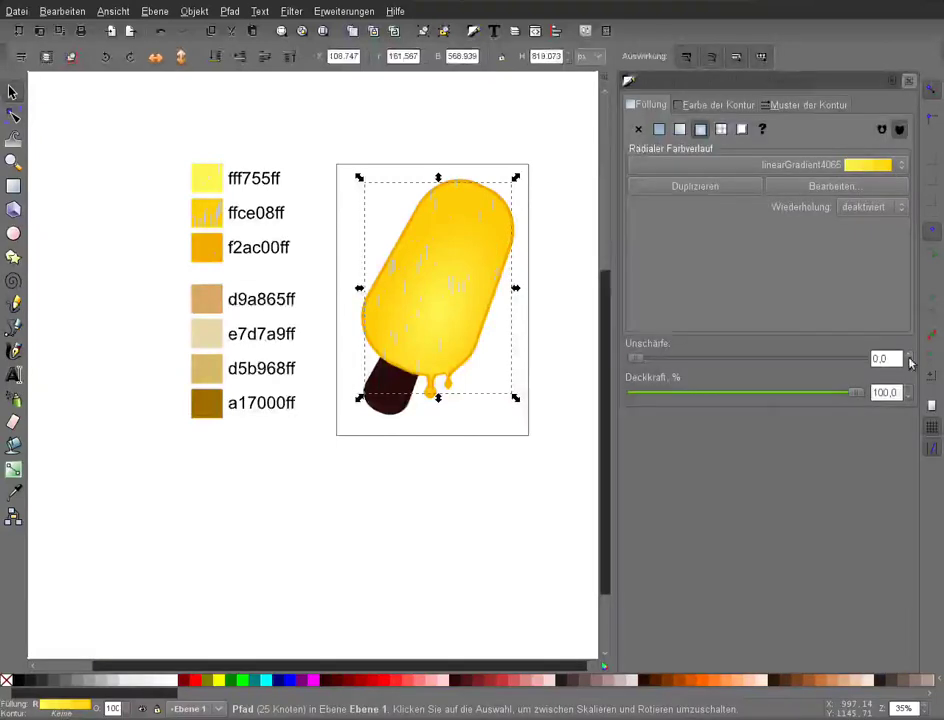
click(909, 357)
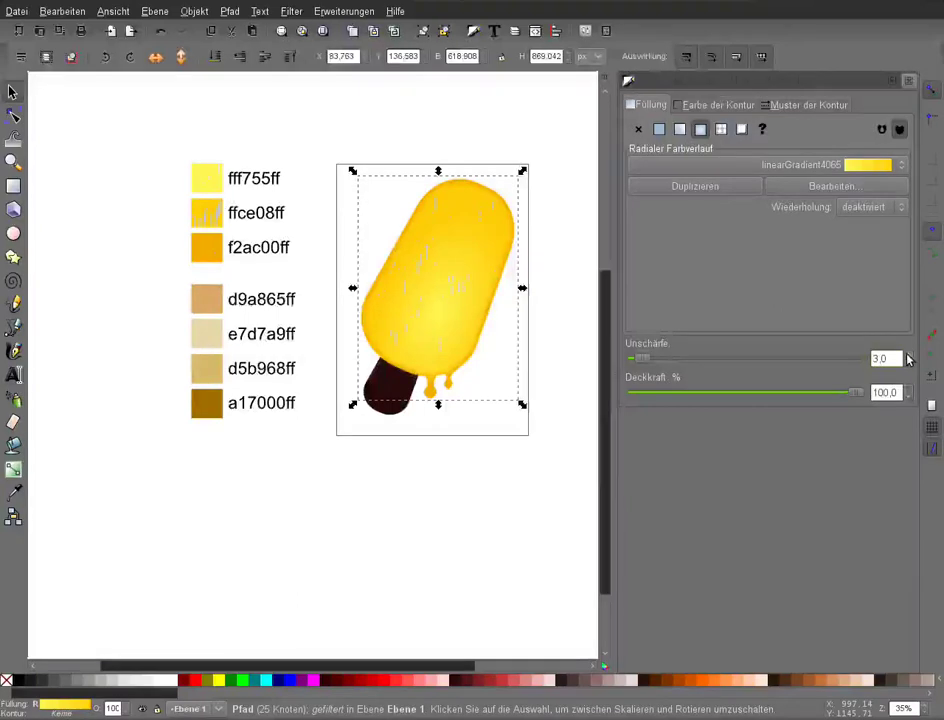
scroll(908, 358, up, 6)
key(BackSpace)
text(5)
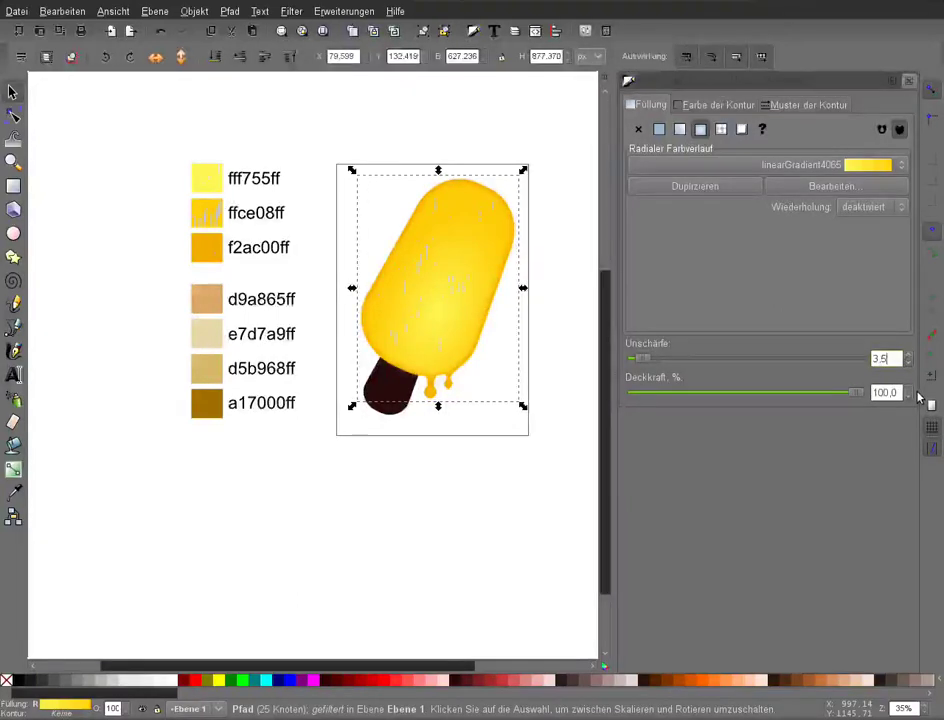
click(909, 80)
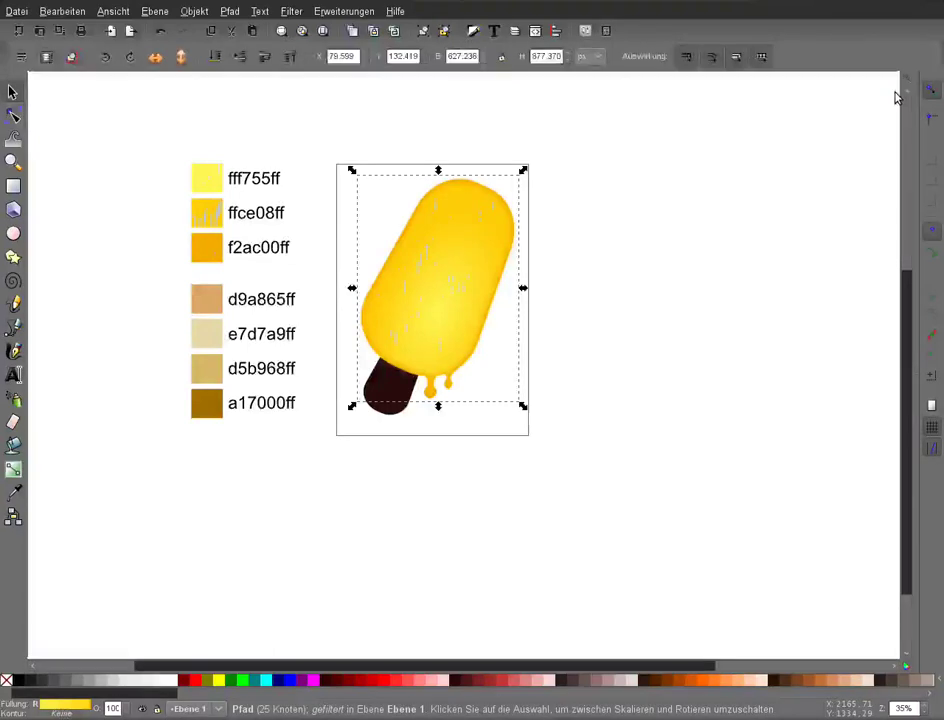
key(plus)
key(plus)
key(plus)
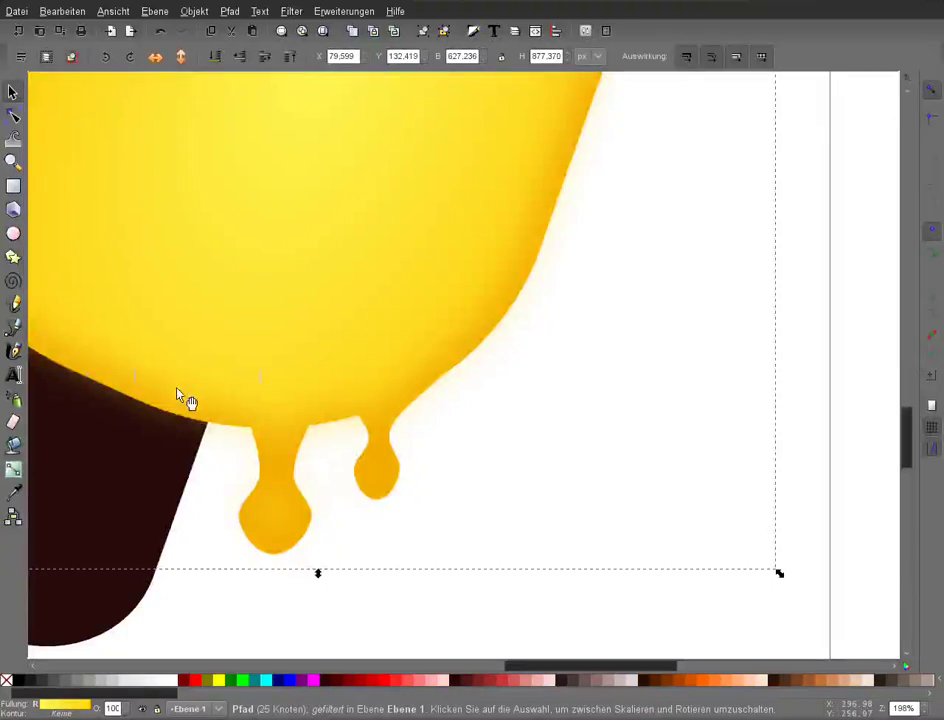
Drag the swatch group further left, away from the page.
key(minus)
key(minus)
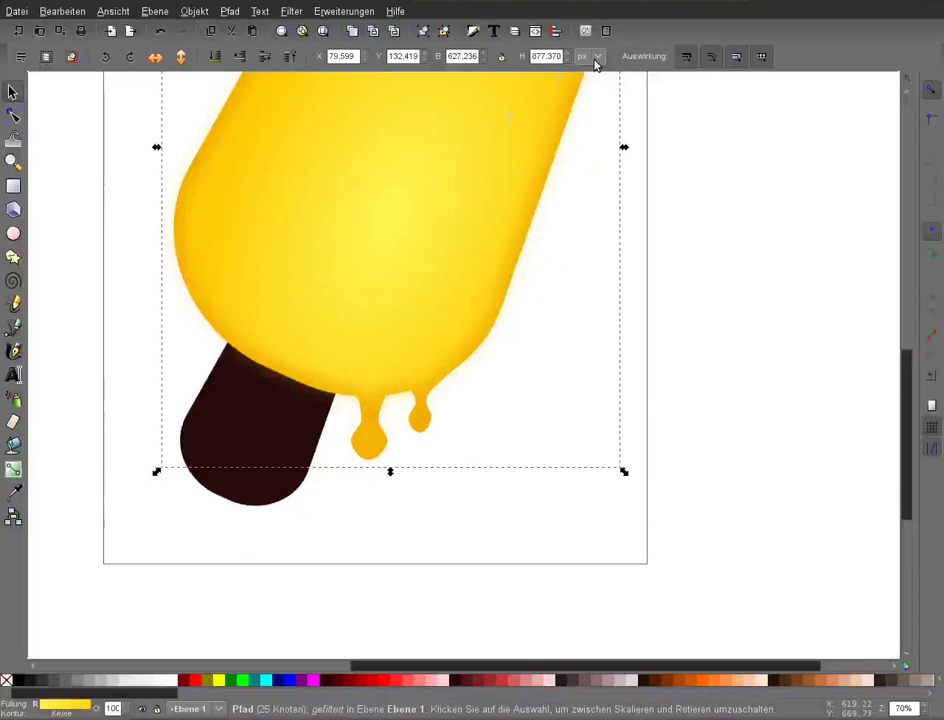
key(minus)
click(689, 196)
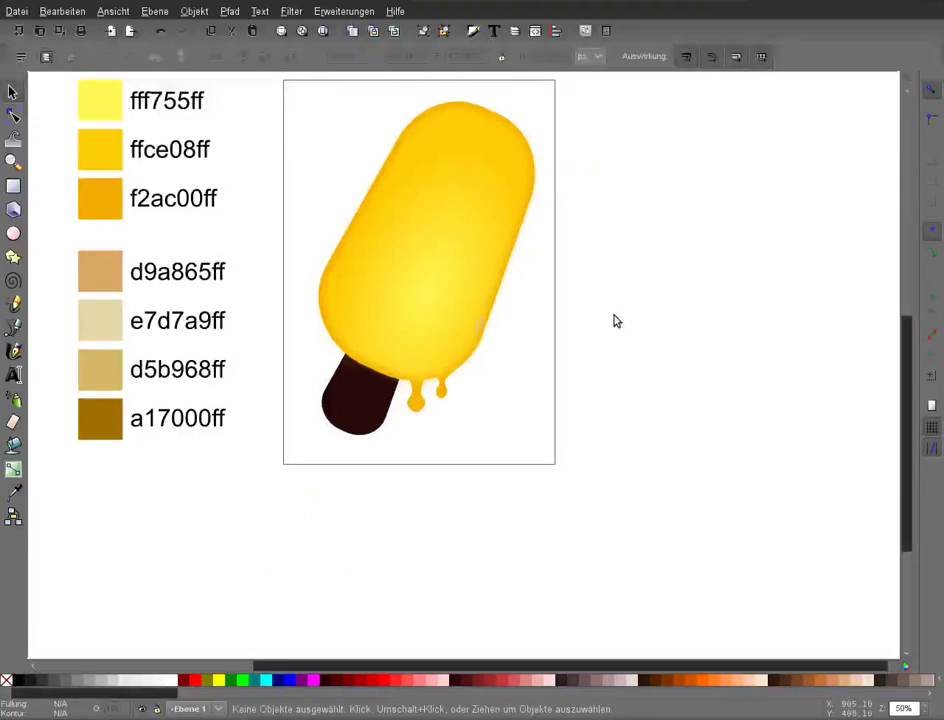
key(minus)
click(213, 260)
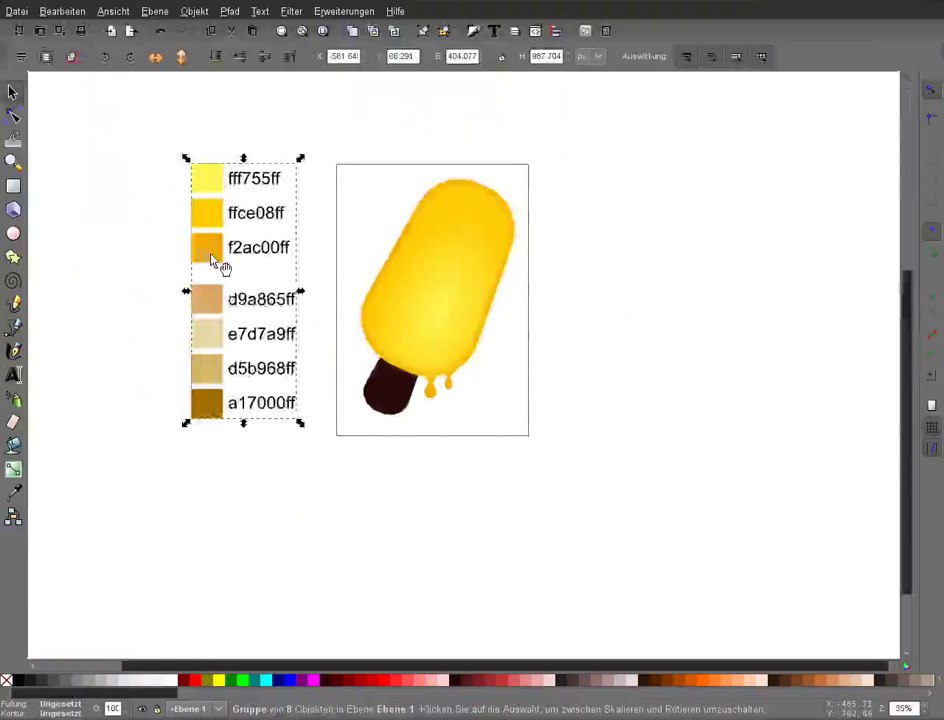
drag(212, 258, 79, 260)
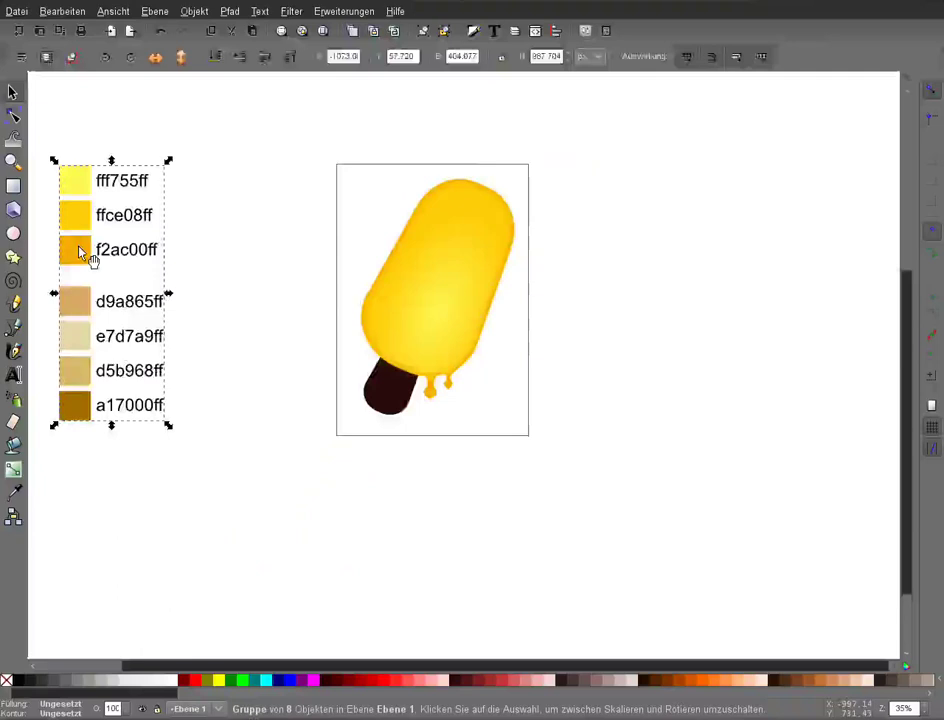
Draw a yellow ellipse, roughly 1313 × 513 px, above the popsicle page.
key(minus)
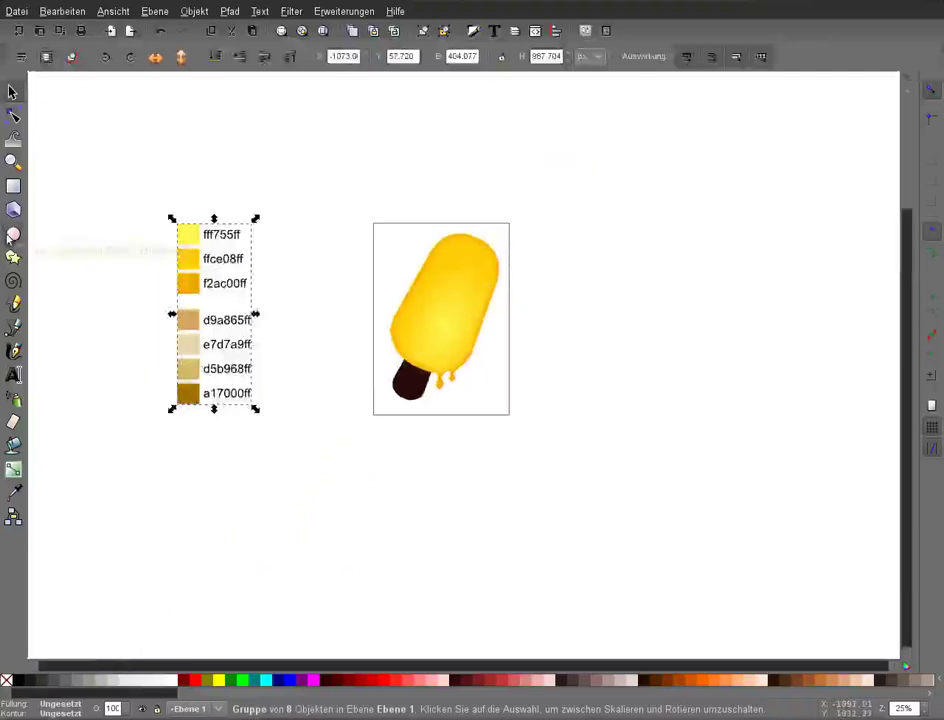
click(12, 235)
drag(318, 117, 558, 210)
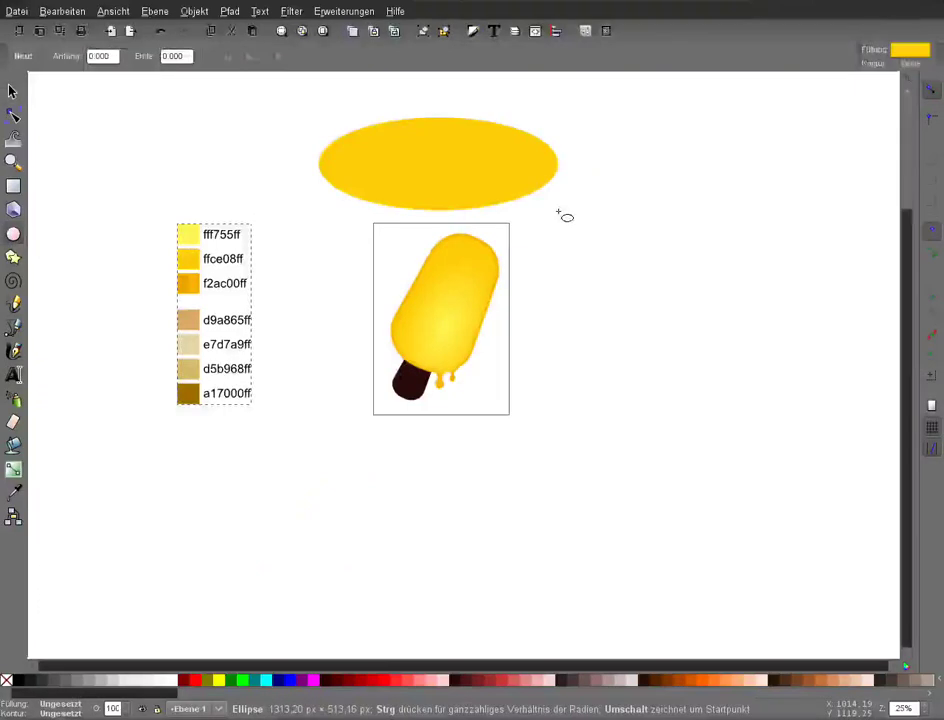
Fill the ellipse dark brown, move it over the popsicle top, rotate it and make it translucent.
key(ctrl+shift+v)
click(13, 91)
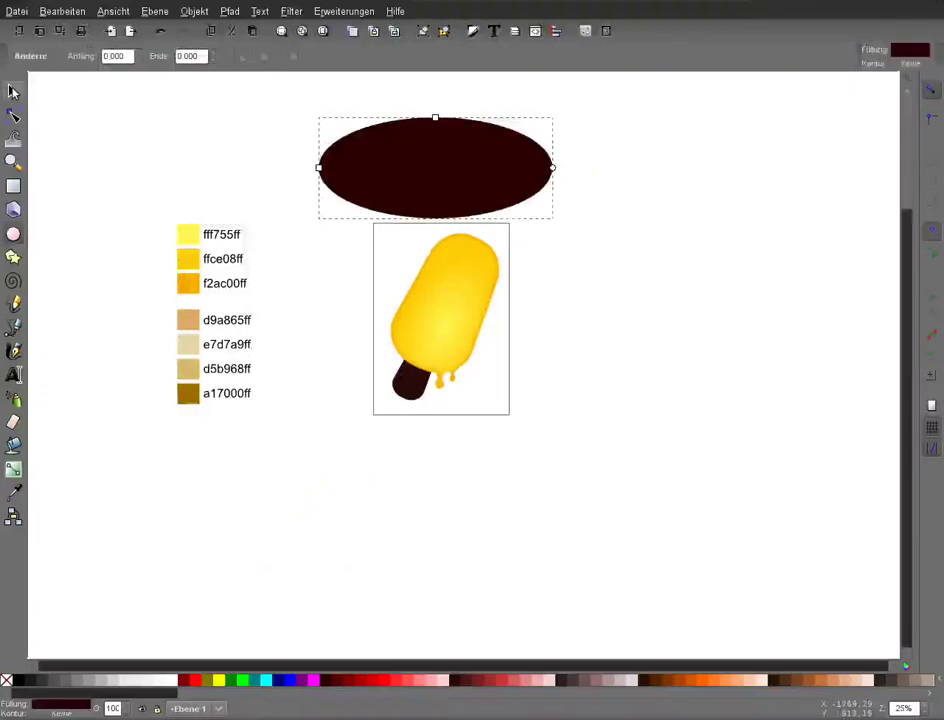
drag(364, 169, 356, 254)
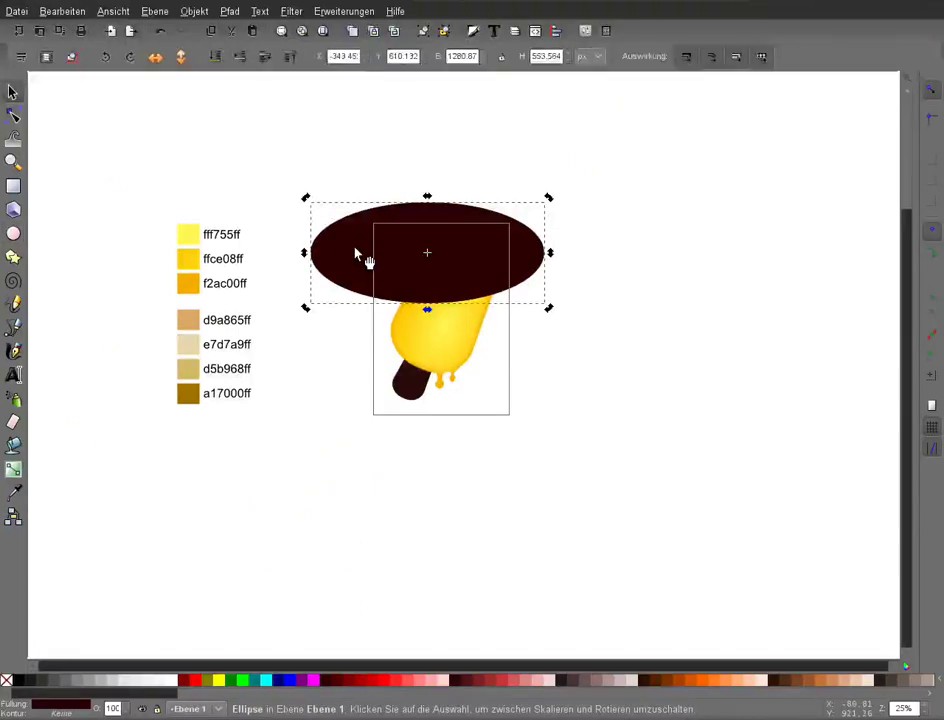
key(bracketleft)
key(bracketleft)
key(bracketleft)
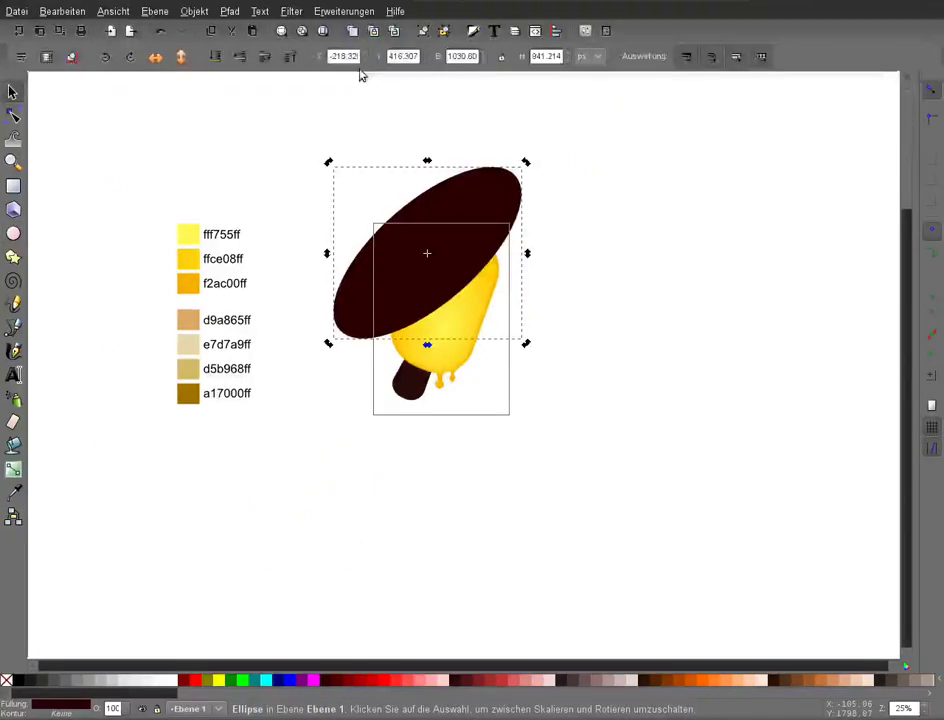
click(474, 32)
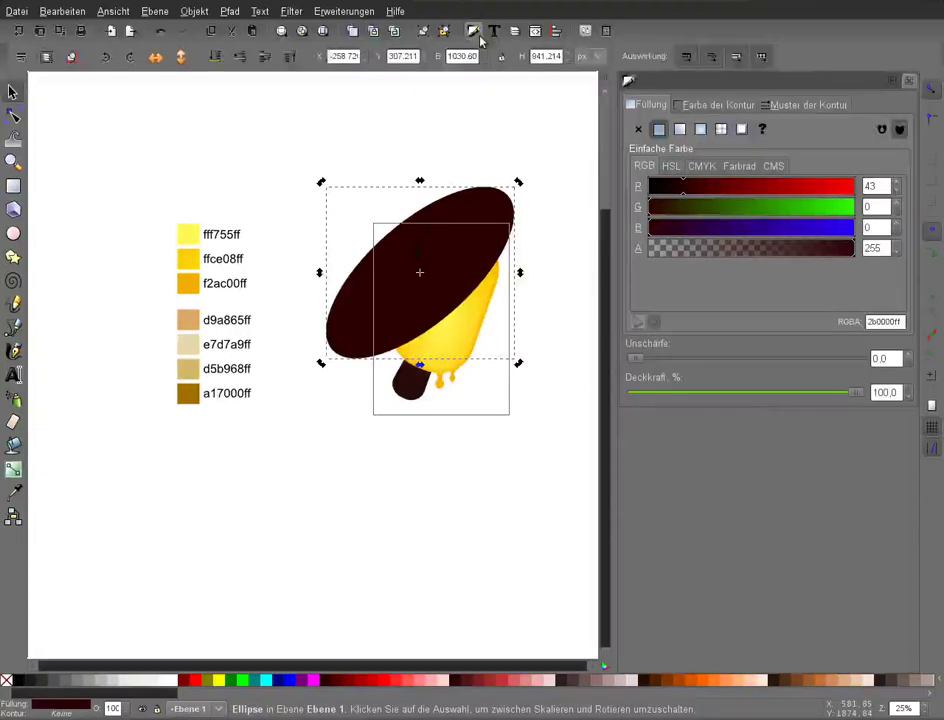
click(480, 38)
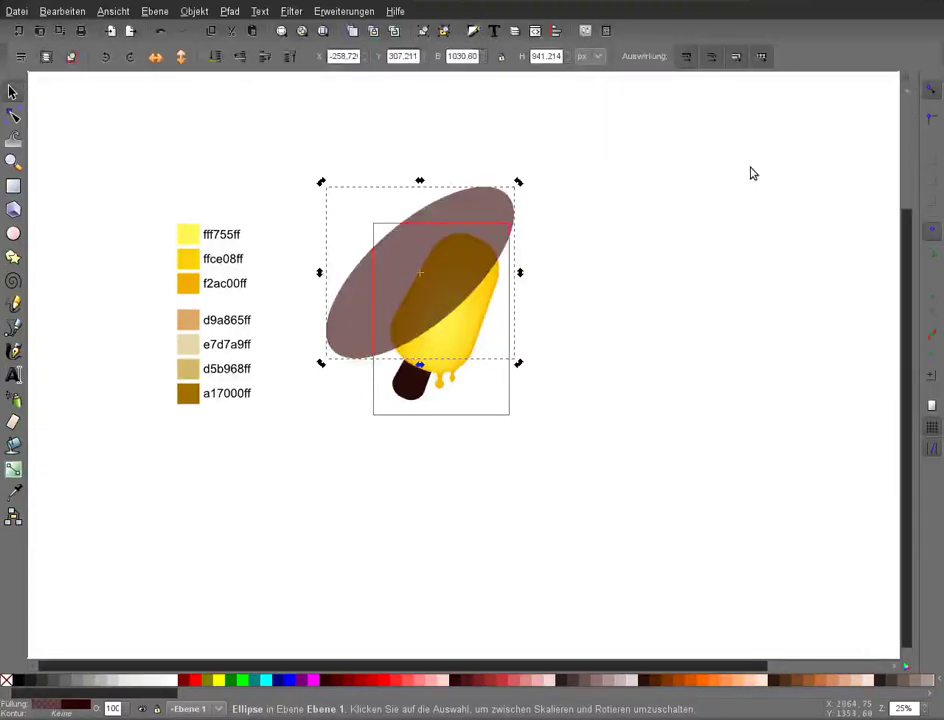
Rotate the brown ellipse a few more degrees and shift it down-left across the body's upper half.
key(Escape)
key(2)
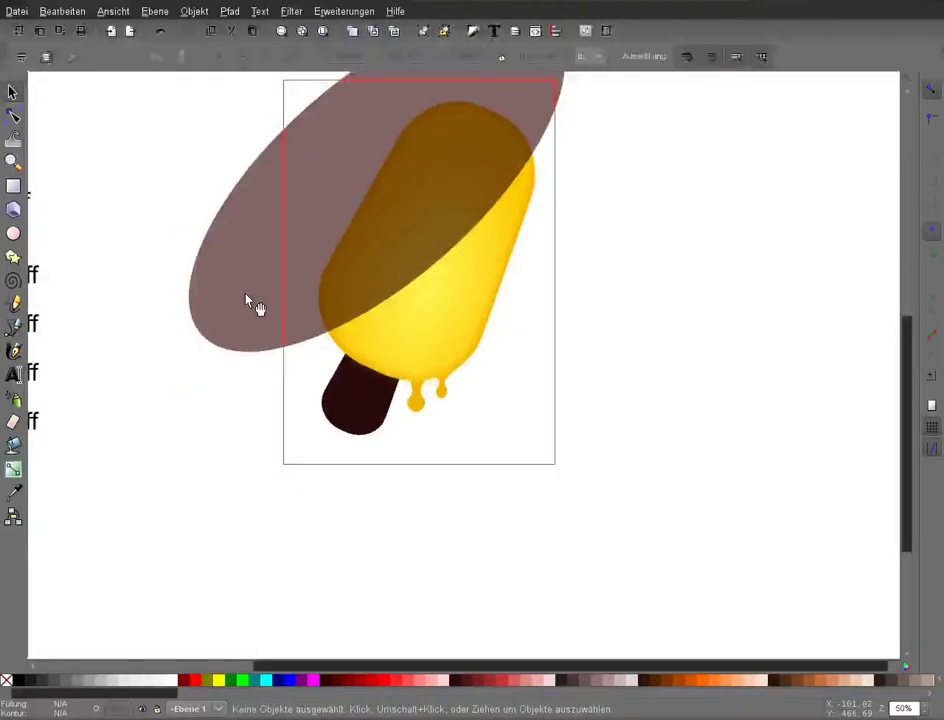
click(248, 302)
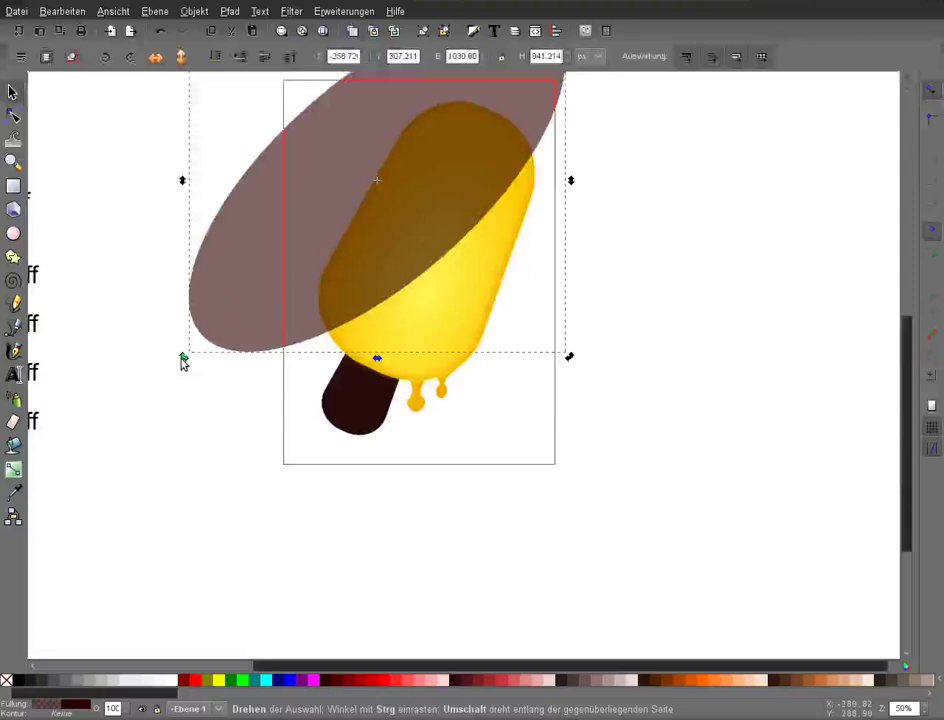
drag(183, 362, 196, 381)
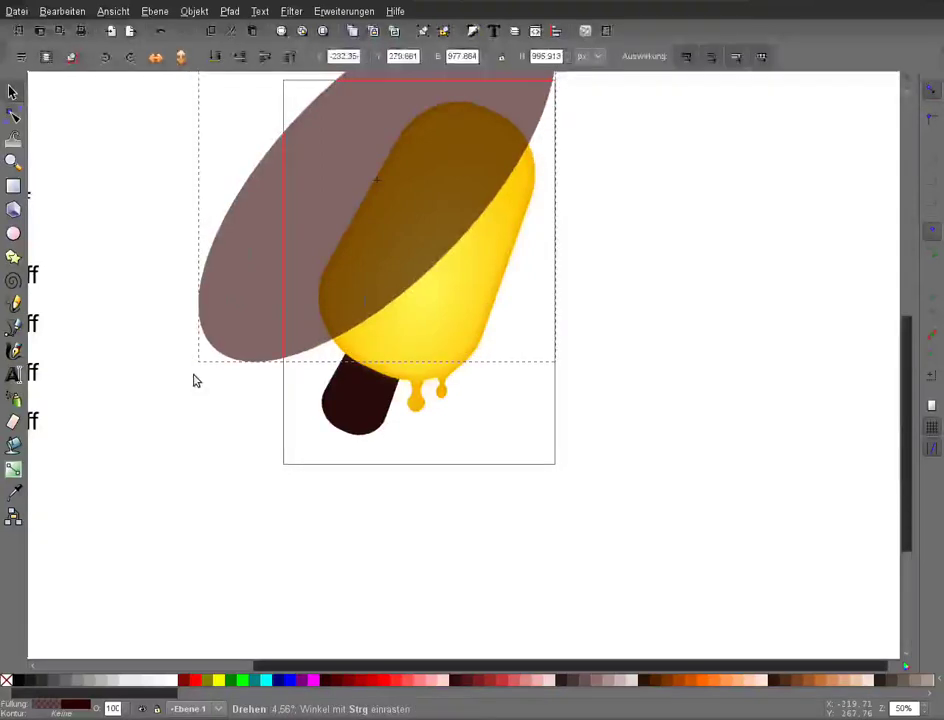
mouse_move(346, 208)
mouse_down()
mouse_move(348, 246)
mouse_move(340, 240)
mouse_move(328, 251)
mouse_up()
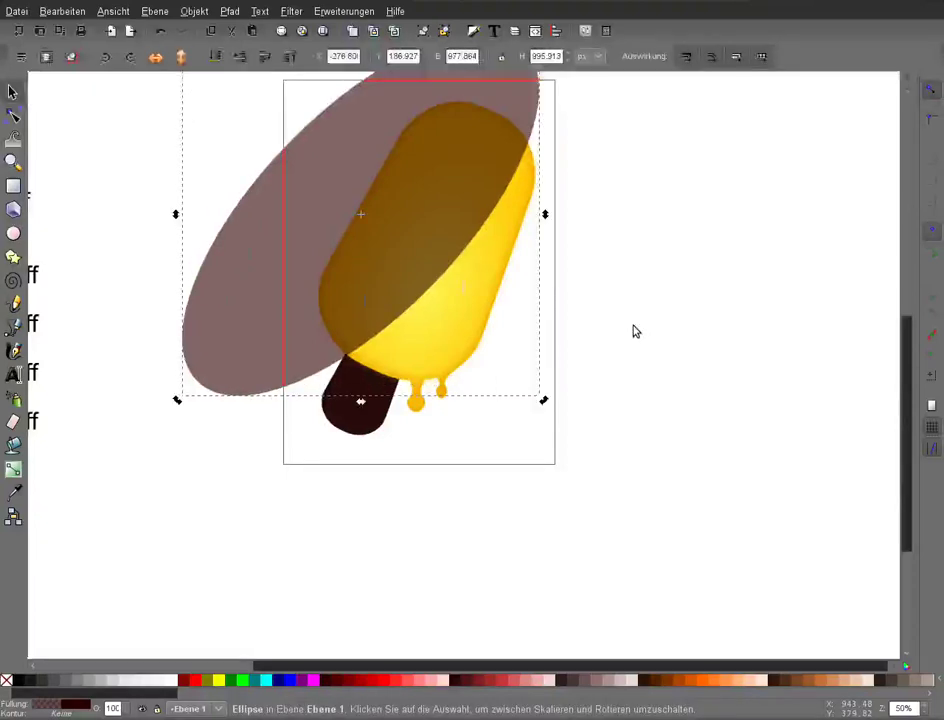
click(470, 355)
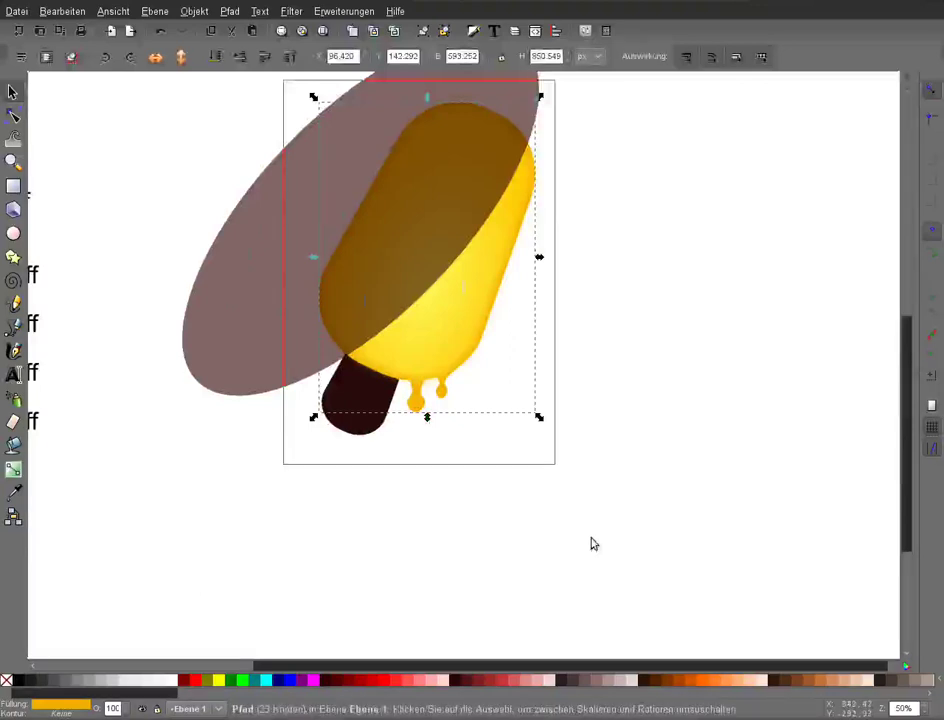
Intersect a copy of the popsicle body with the brown ellipse, clipping it to the body's upper-left.
key(ctrl+z)
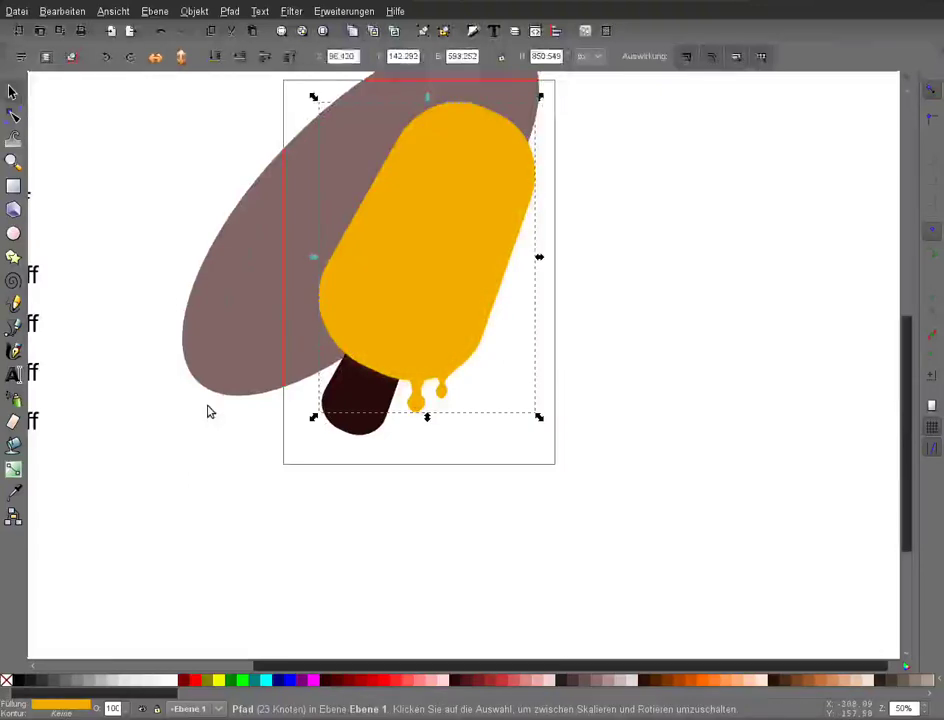
shift+click(221, 390)
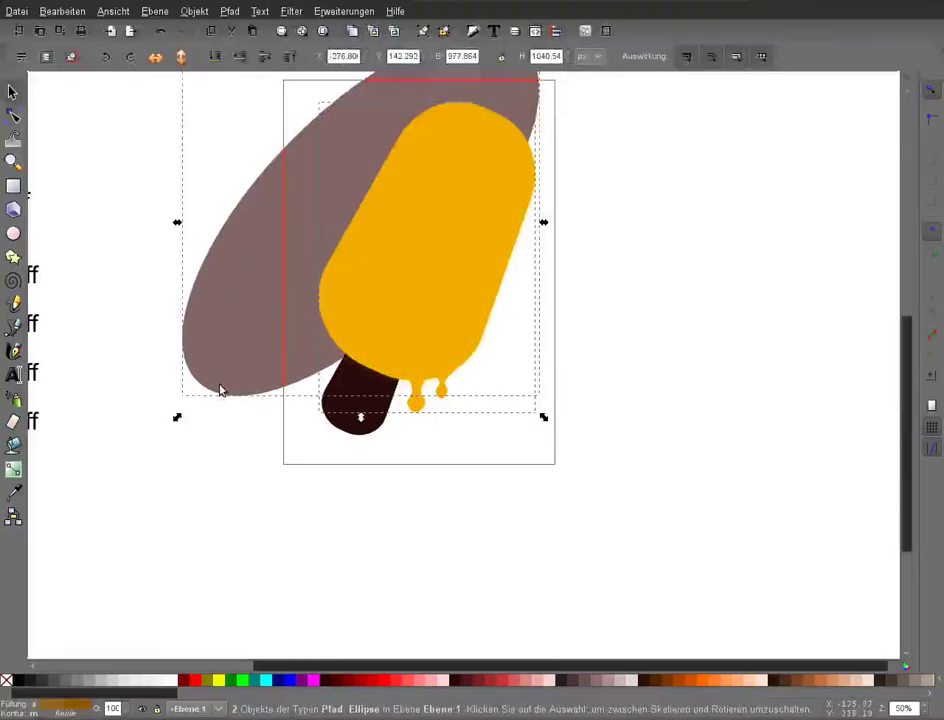
key(ctrl)
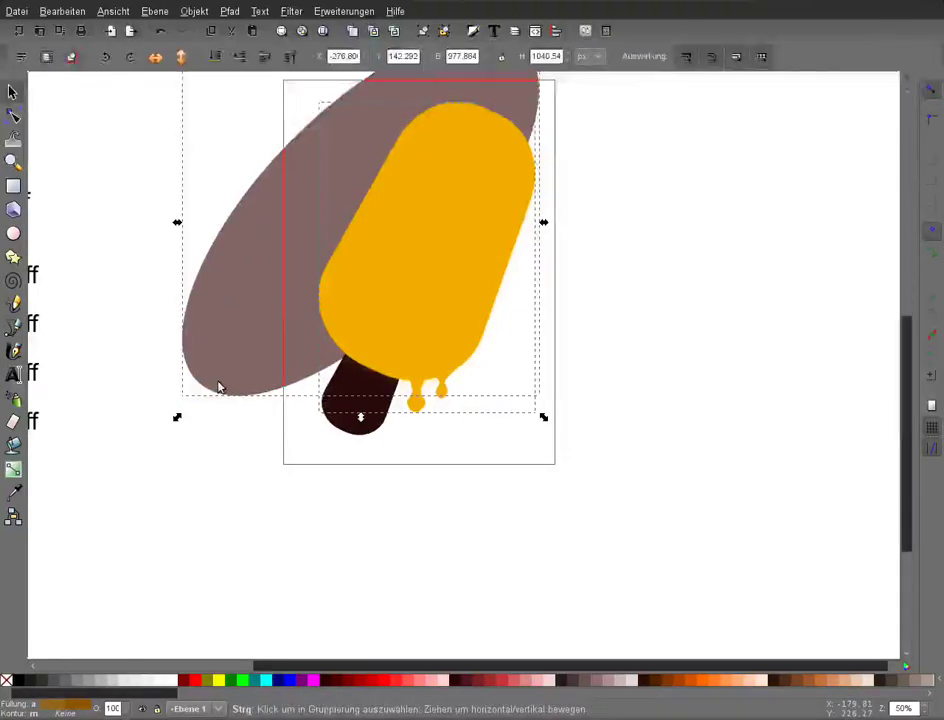
key(ctrl+k)
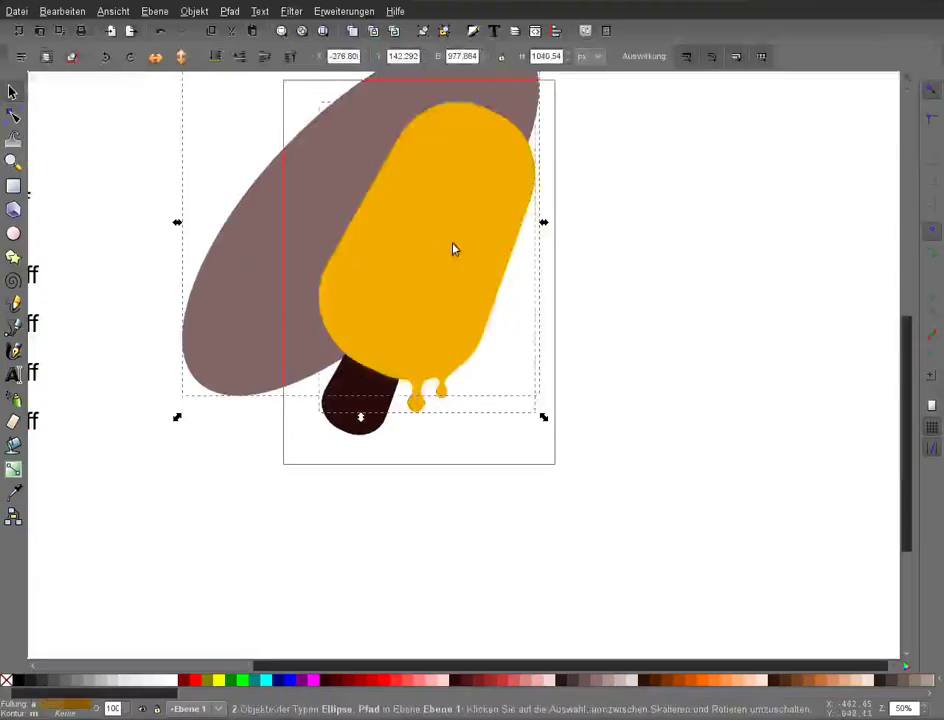
key(ctrl+z)
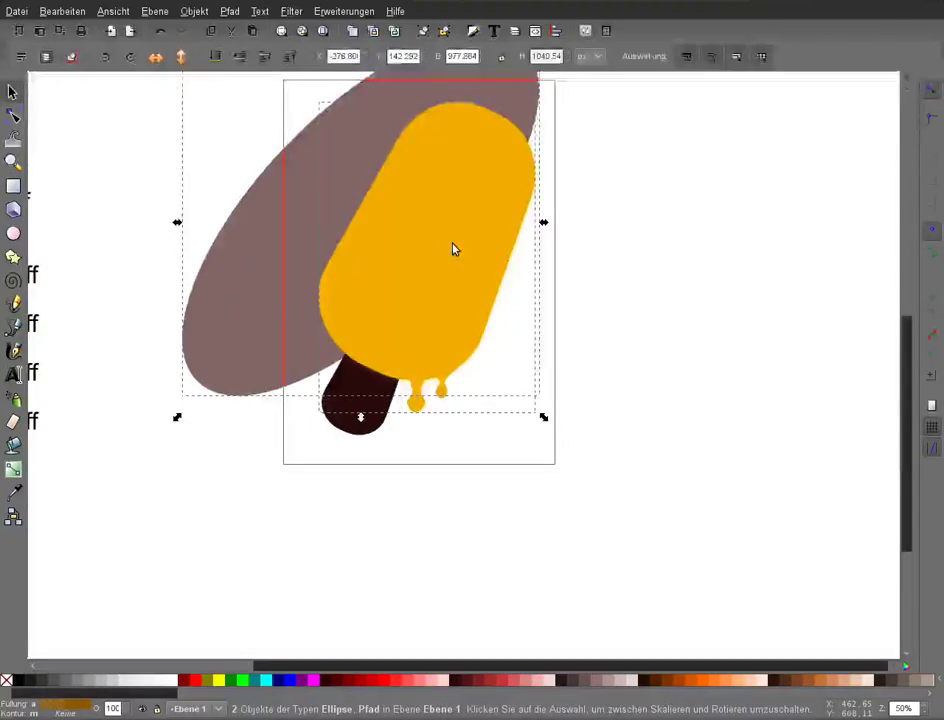
key(ctrl+asterisk)
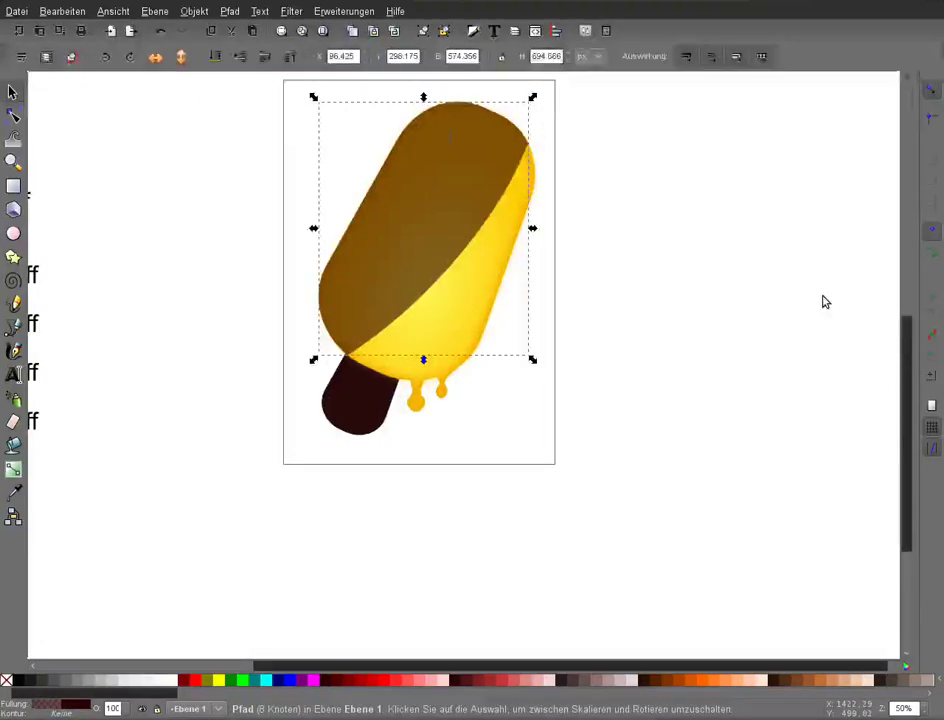
scroll(686, 156, up, 2)
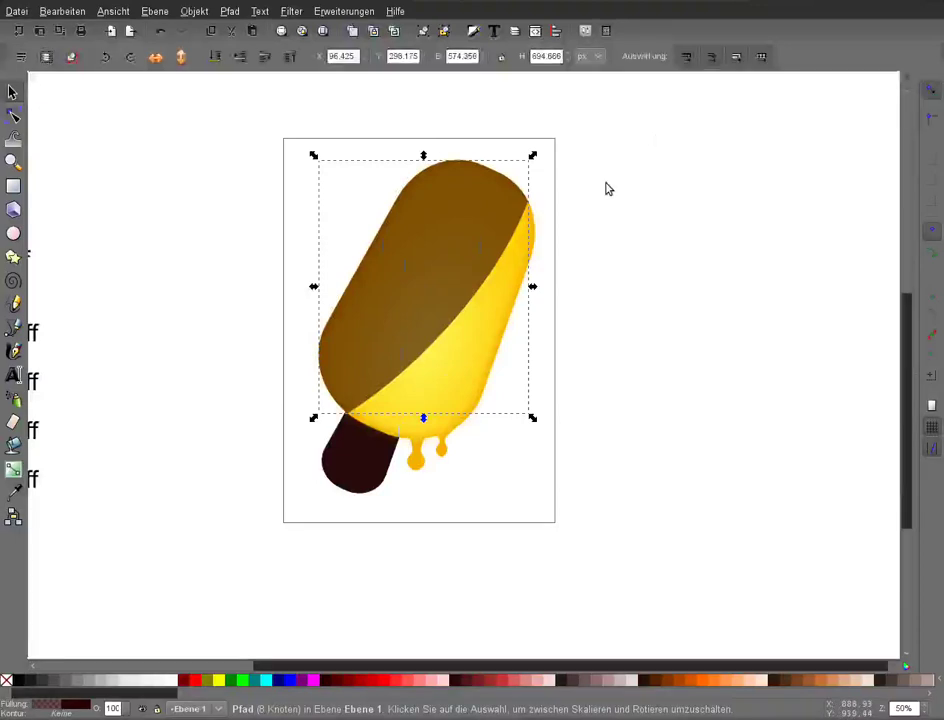
Fill the shading shape white and give it a dynamic offset pulled inward.
key(ctrl+z)
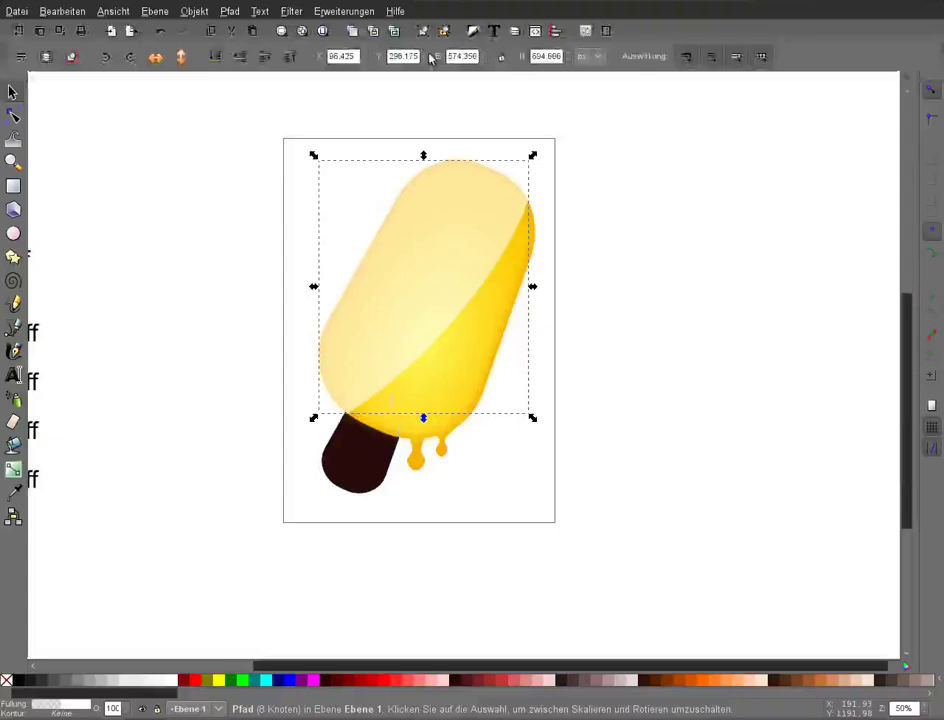
key(ctrl+shift+f)
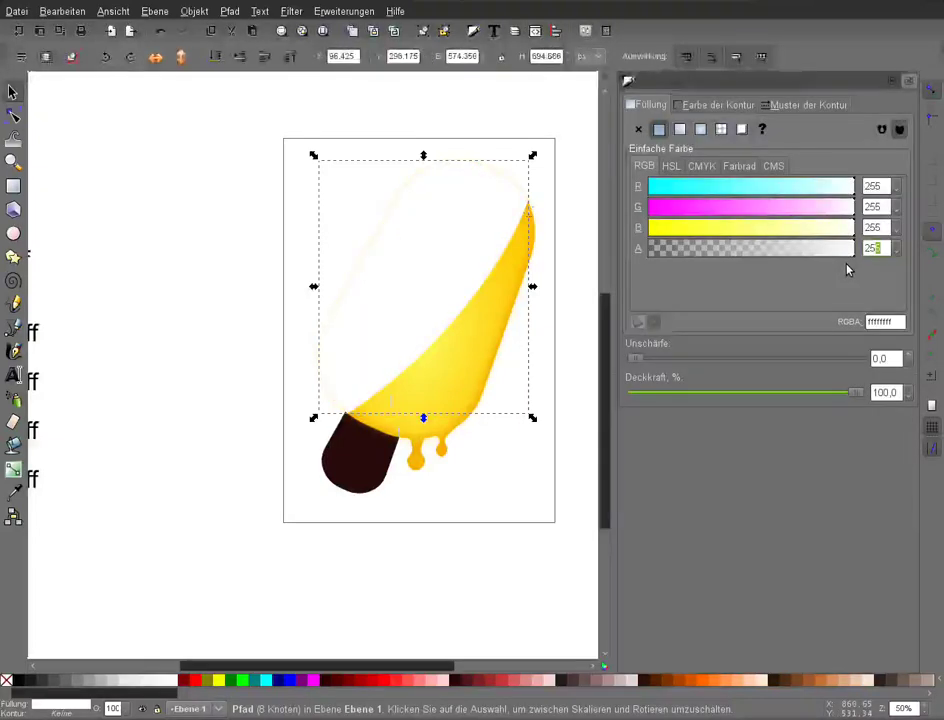
click(229, 11)
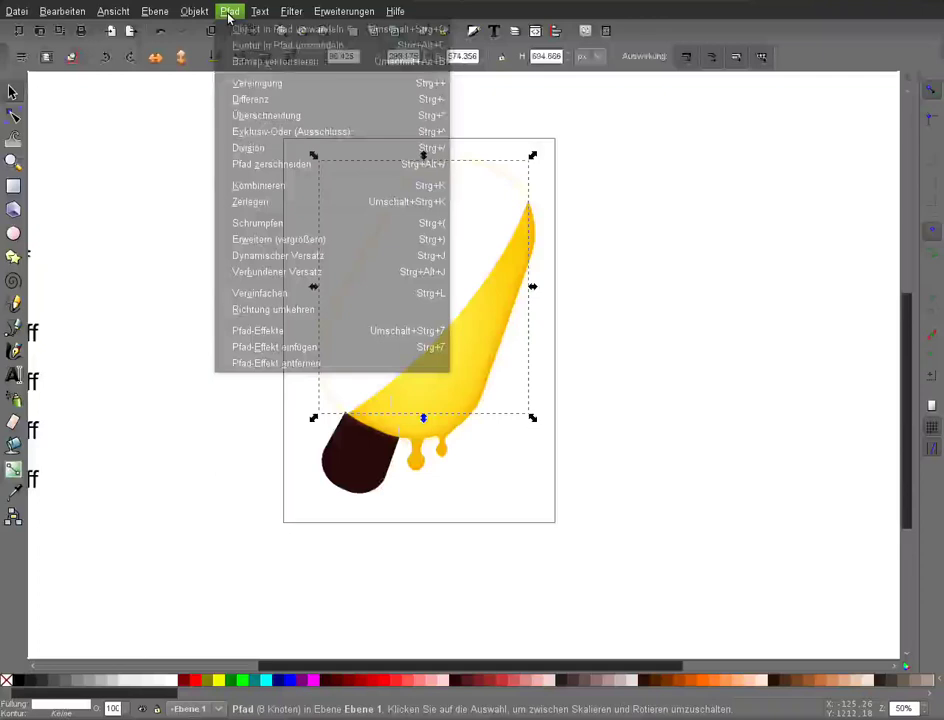
double_click(437, 209)
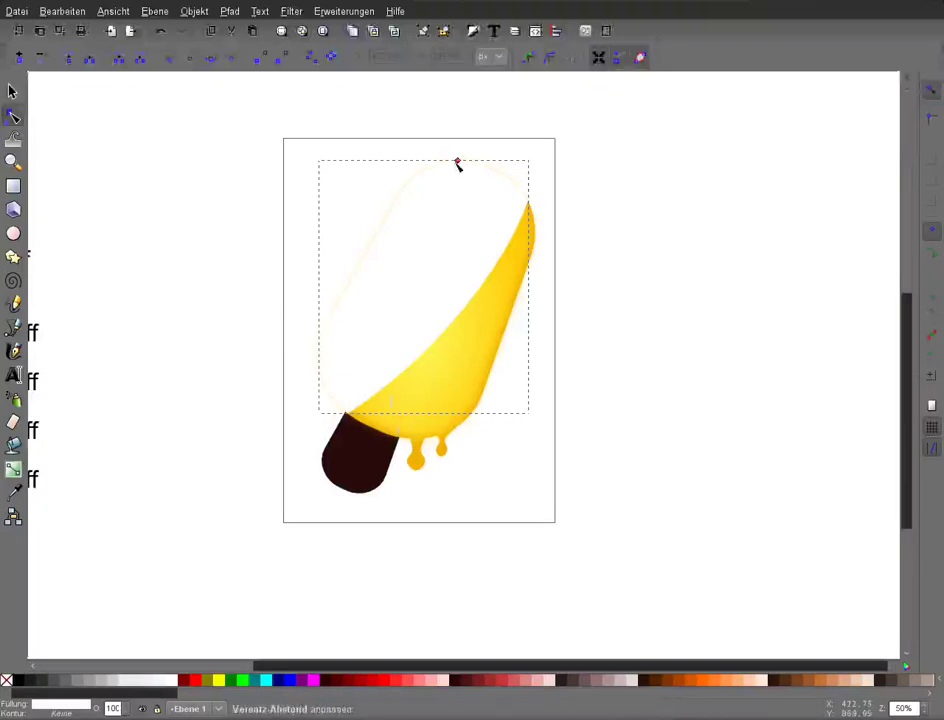
drag(457, 163, 459, 178)
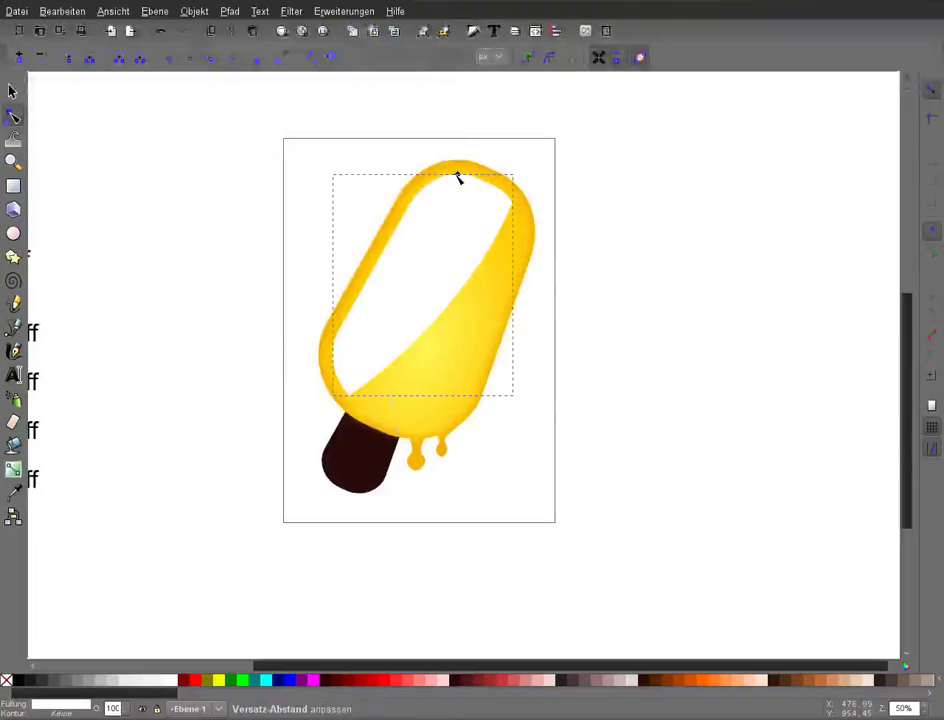
Convert the offset shape to a path, inset it, and adjust its offset to about 28.45 pt.
click(229, 12)
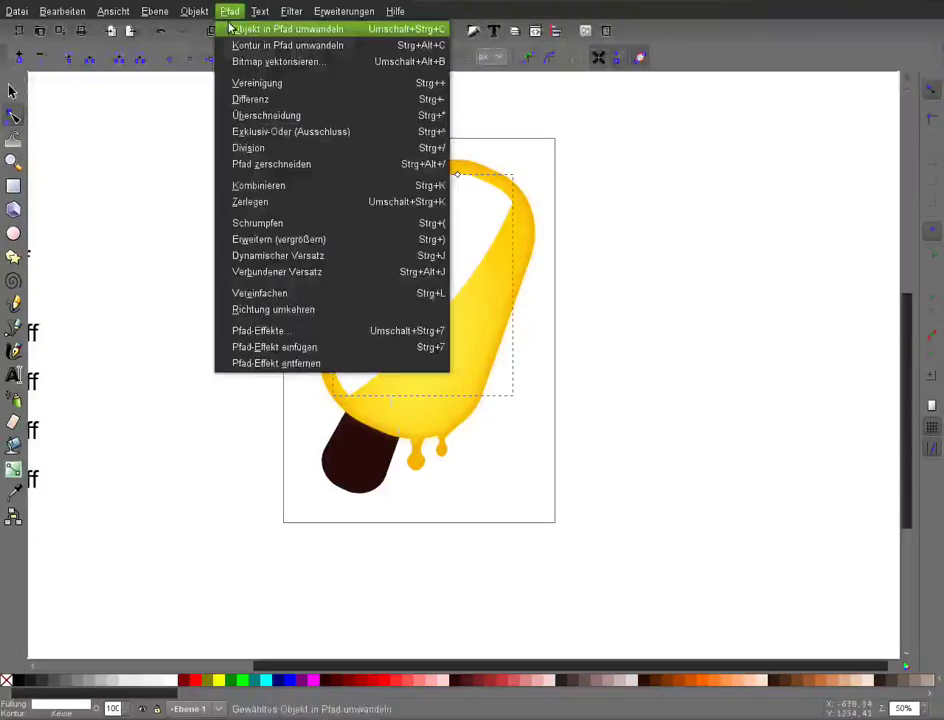
click(232, 29)
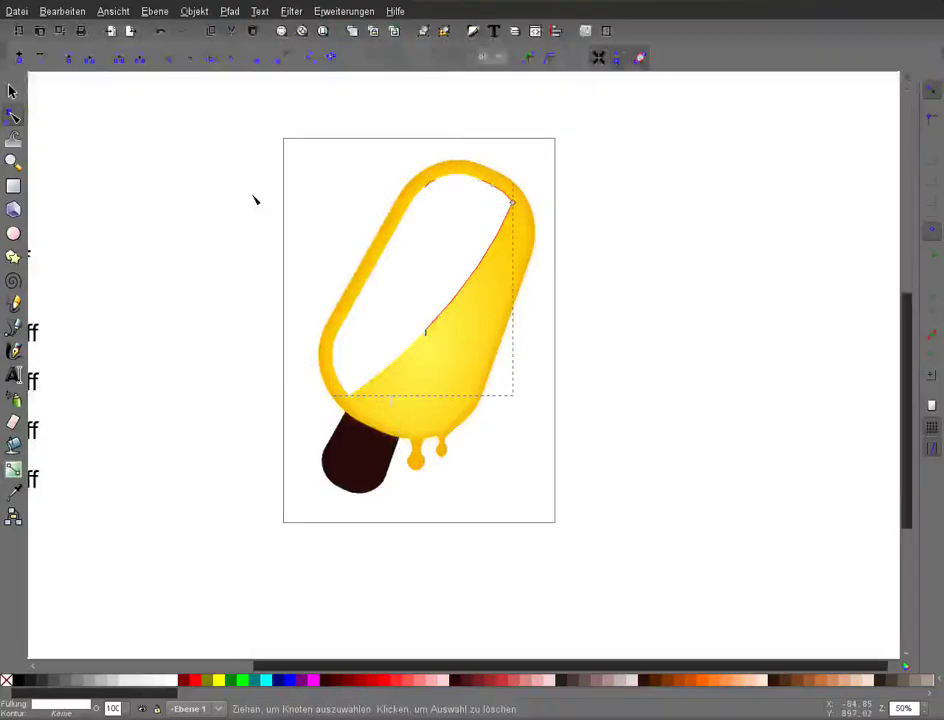
click(229, 11)
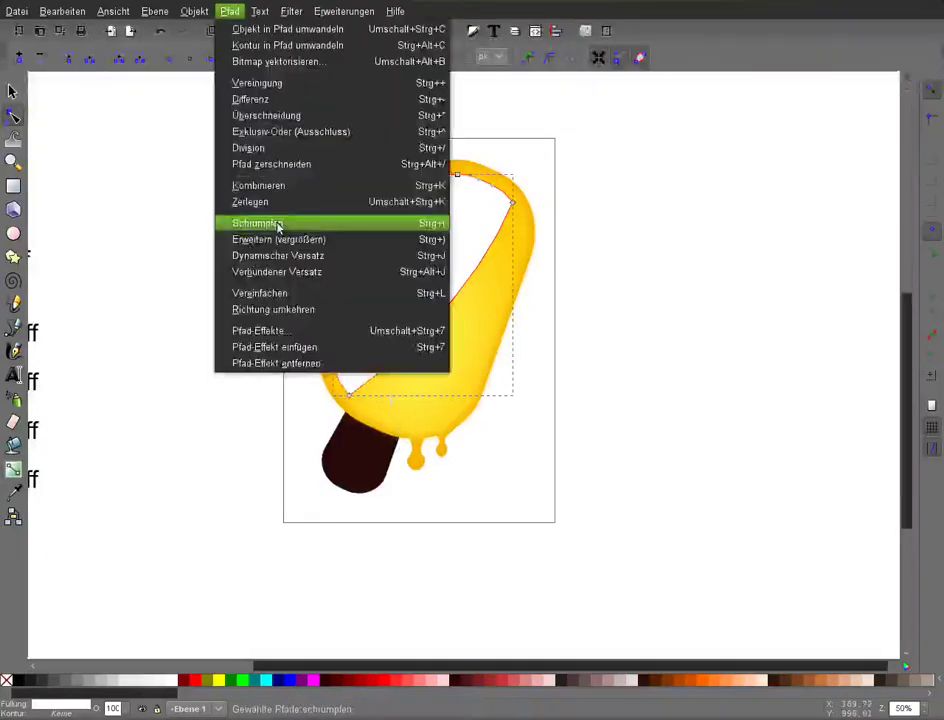
click(277, 224)
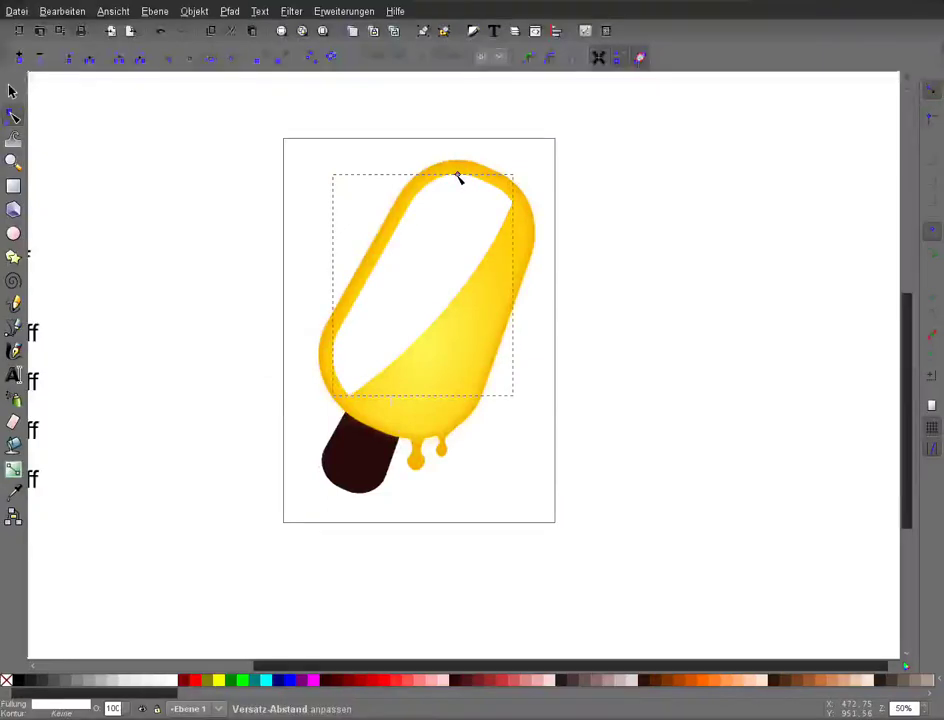
drag(458, 177, 453, 166)
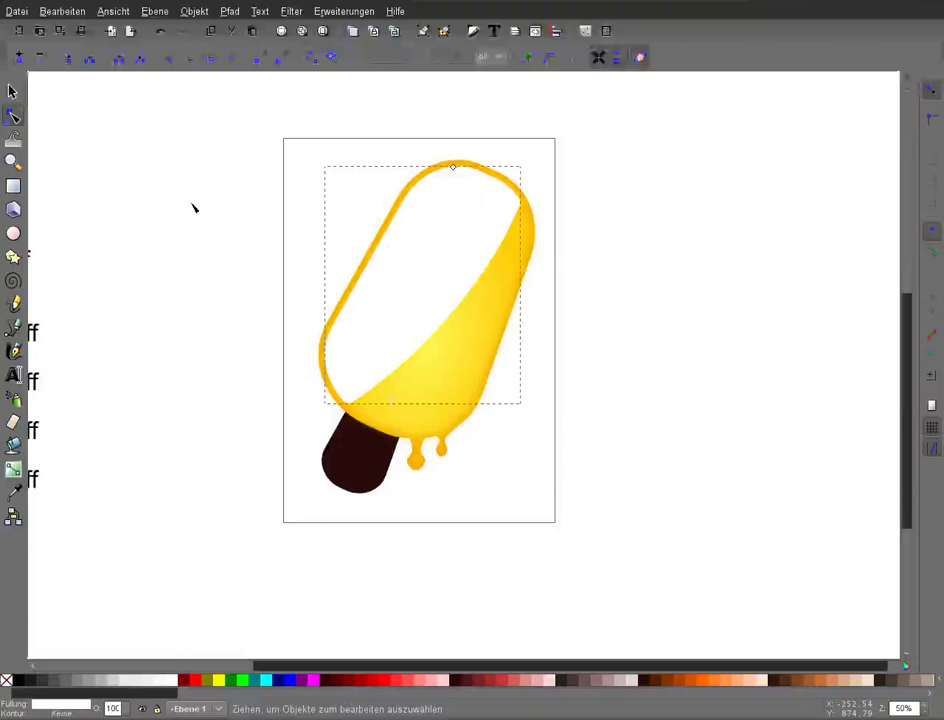
drag(453, 166, 456, 163)
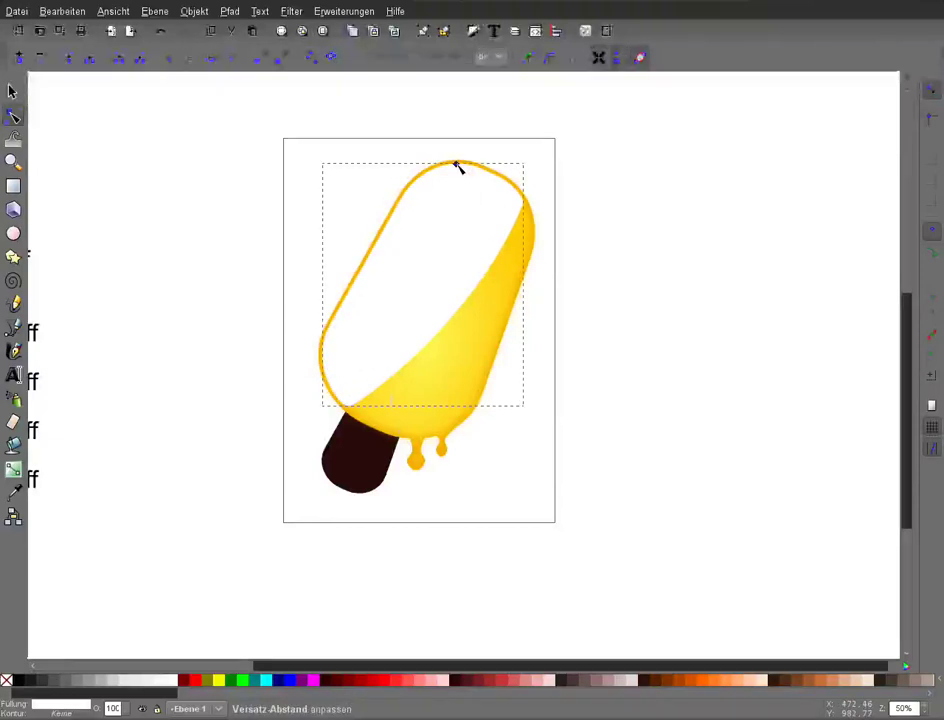
click(12, 92)
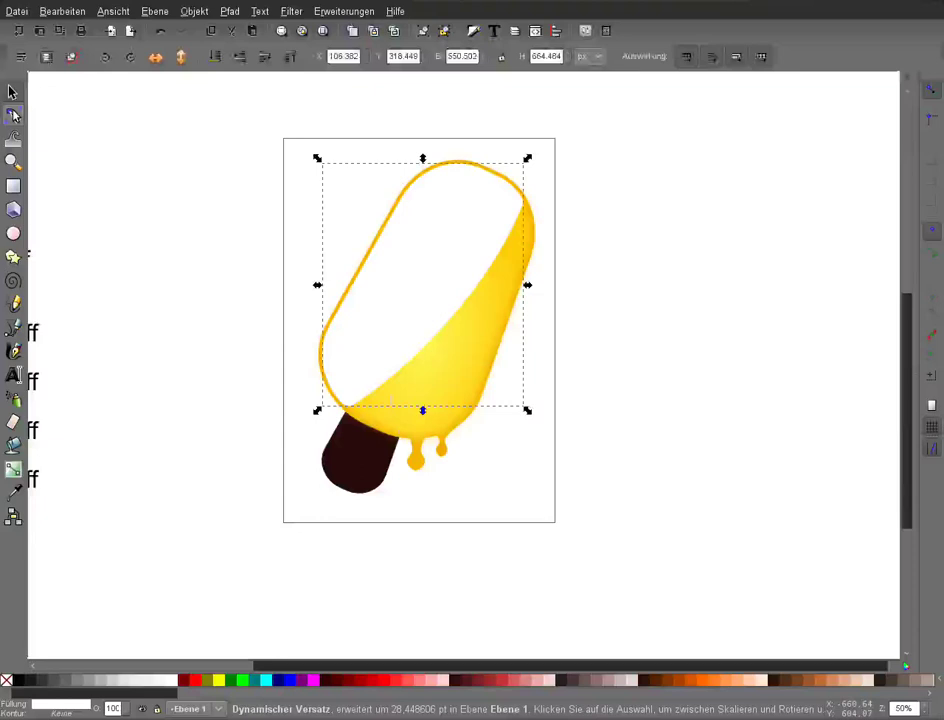
Add a linear gradient to the white overlay, running from above the body's top-left down to the drips.
key(g)
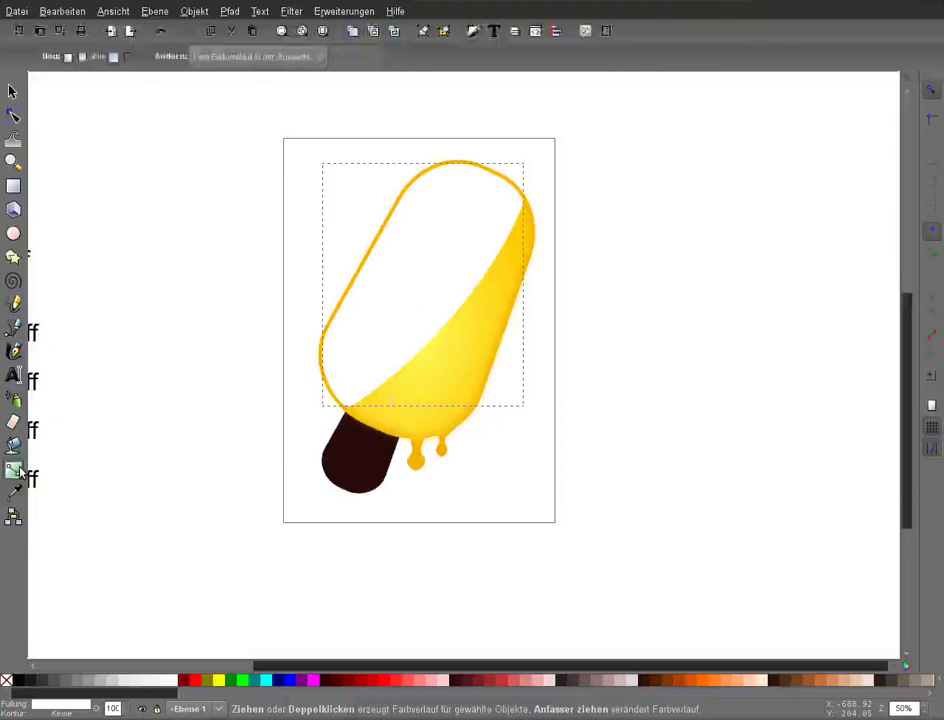
double_click(407, 291)
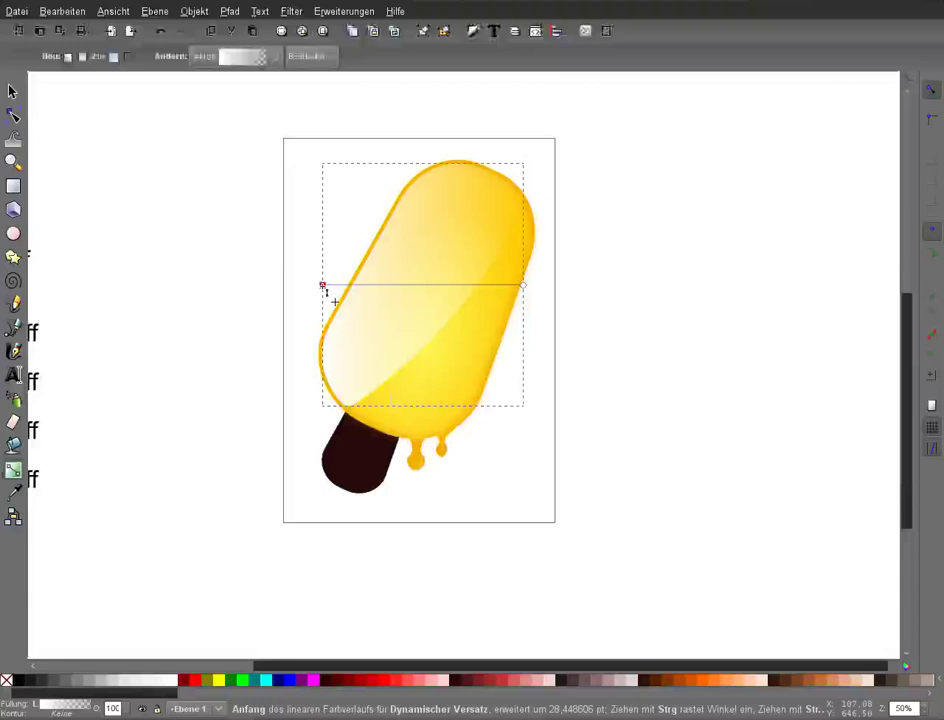
drag(322, 285, 365, 152)
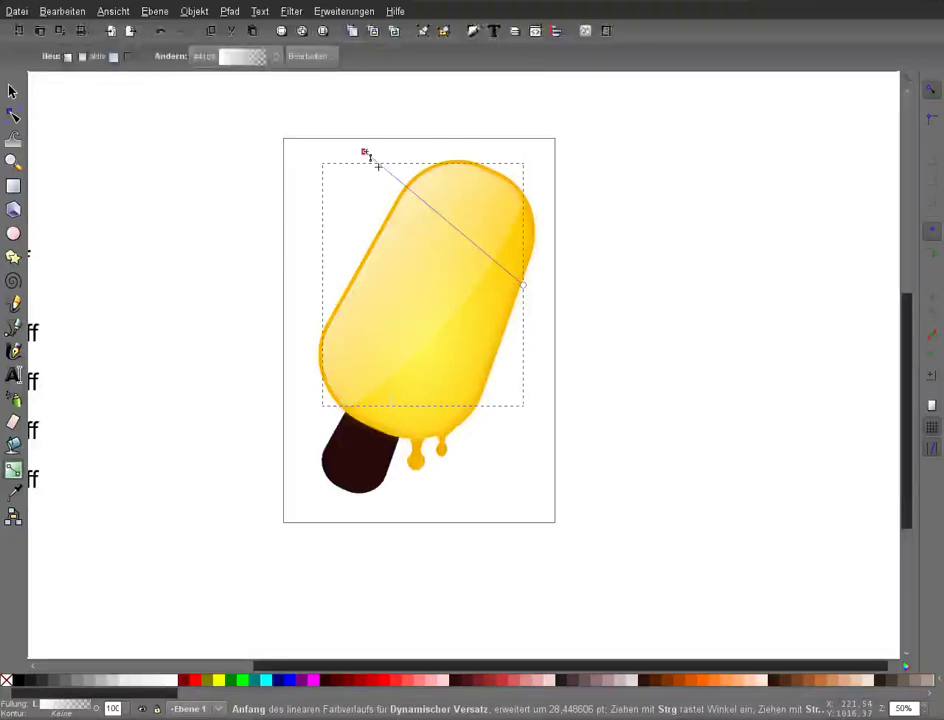
click(524, 286)
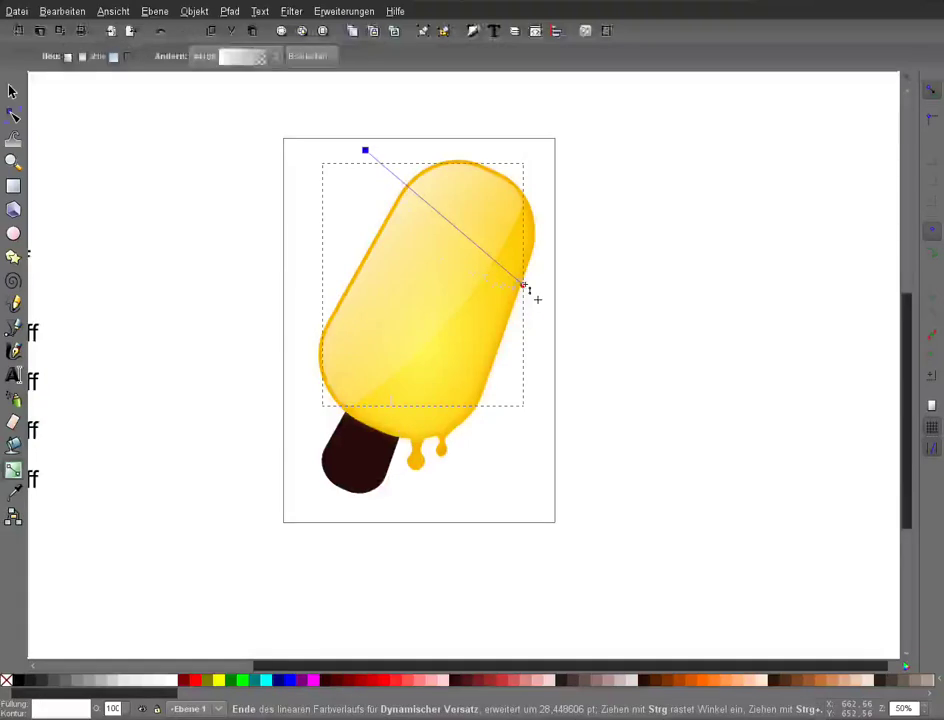
drag(524, 287, 444, 431)
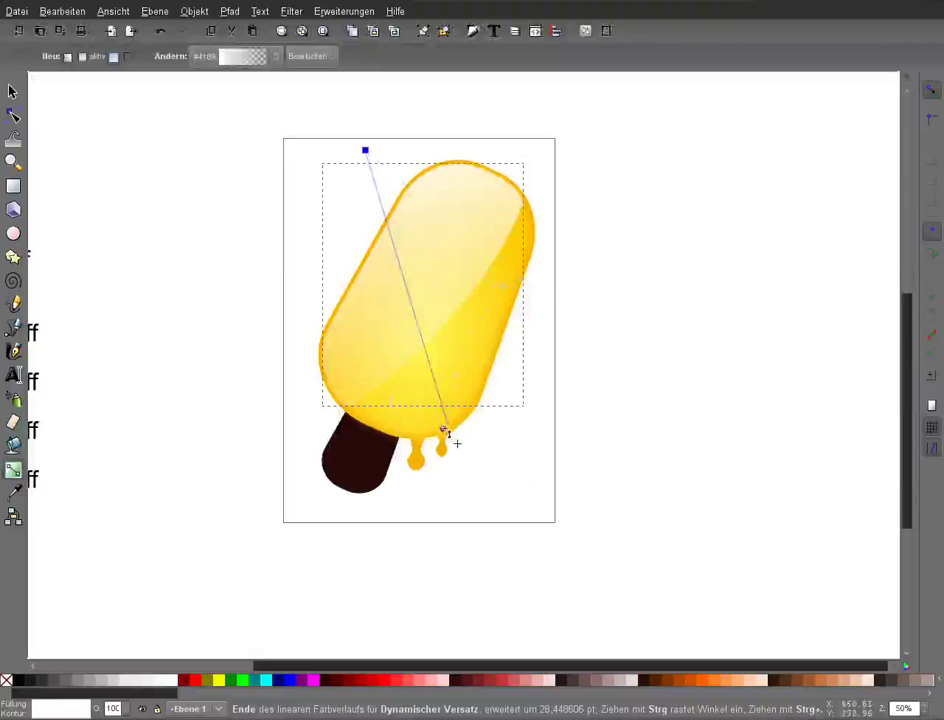
click(13, 91)
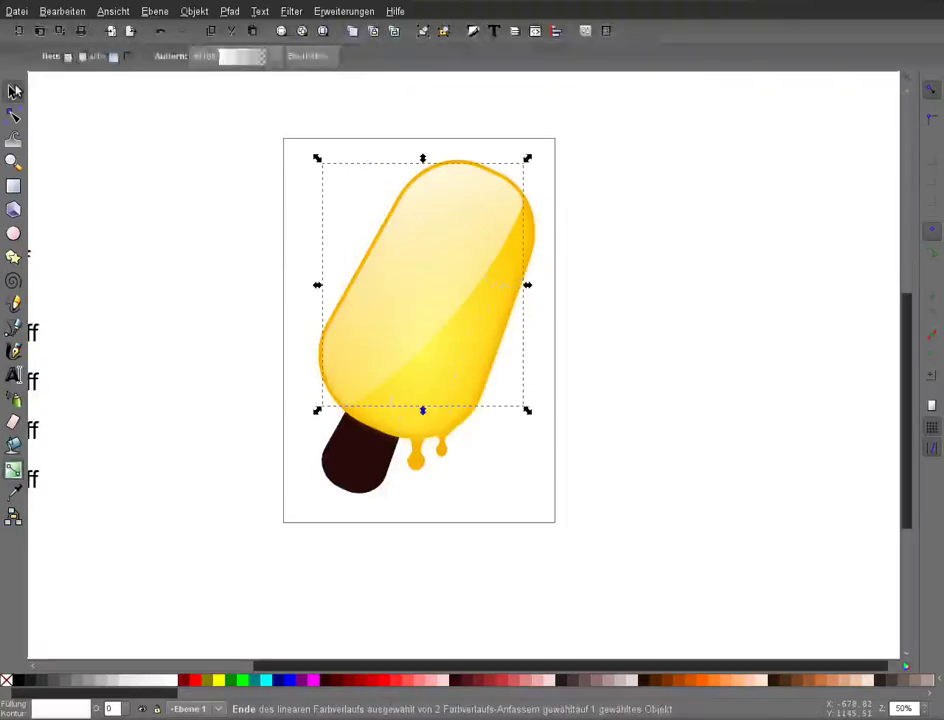
key(ctrl+shift+f)
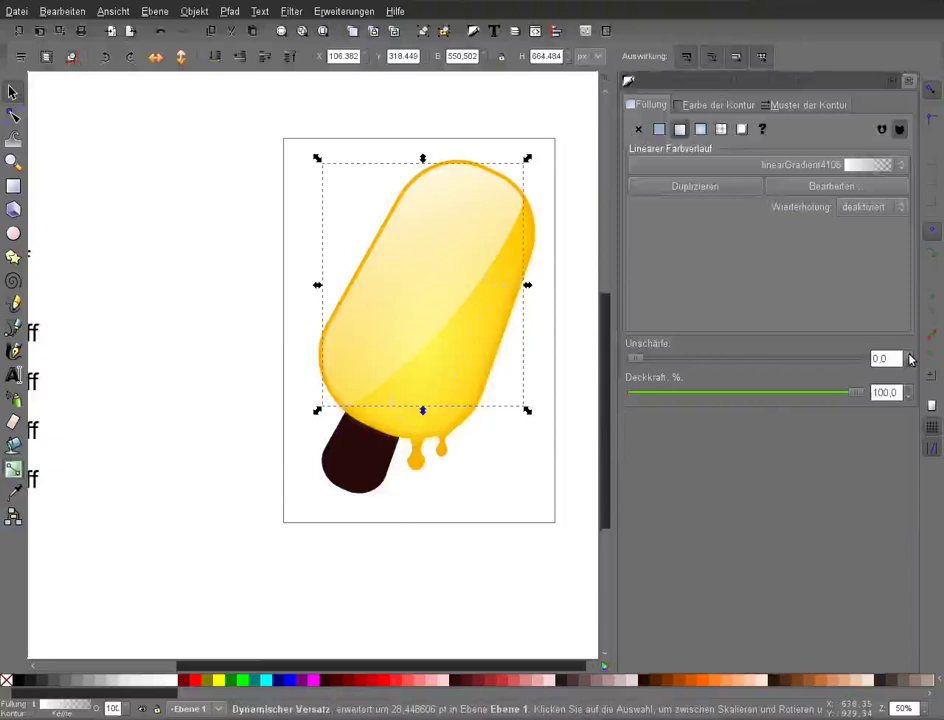
Blur the highlight overlay by 3 and extend its gradient end below the drips.
click(910, 356)
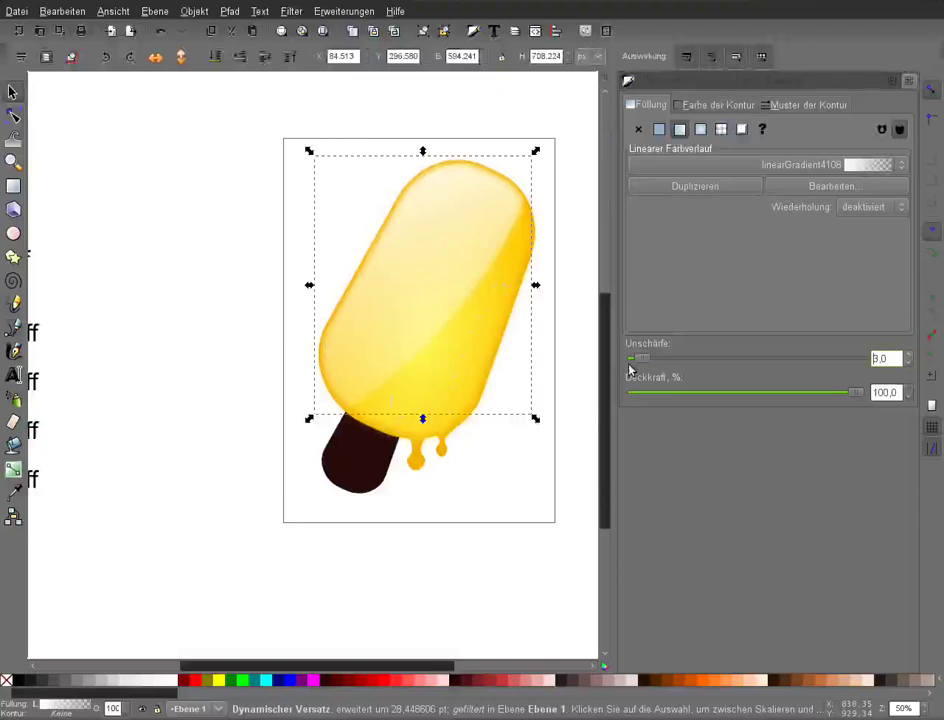
key(F12)
key(g)
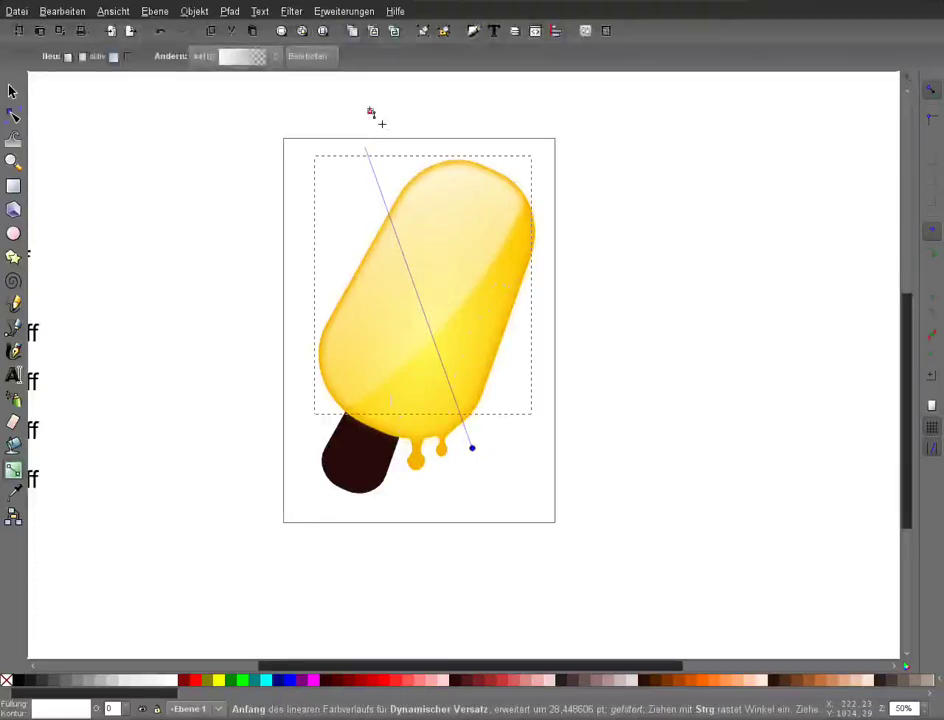
click(368, 109)
key(minus)
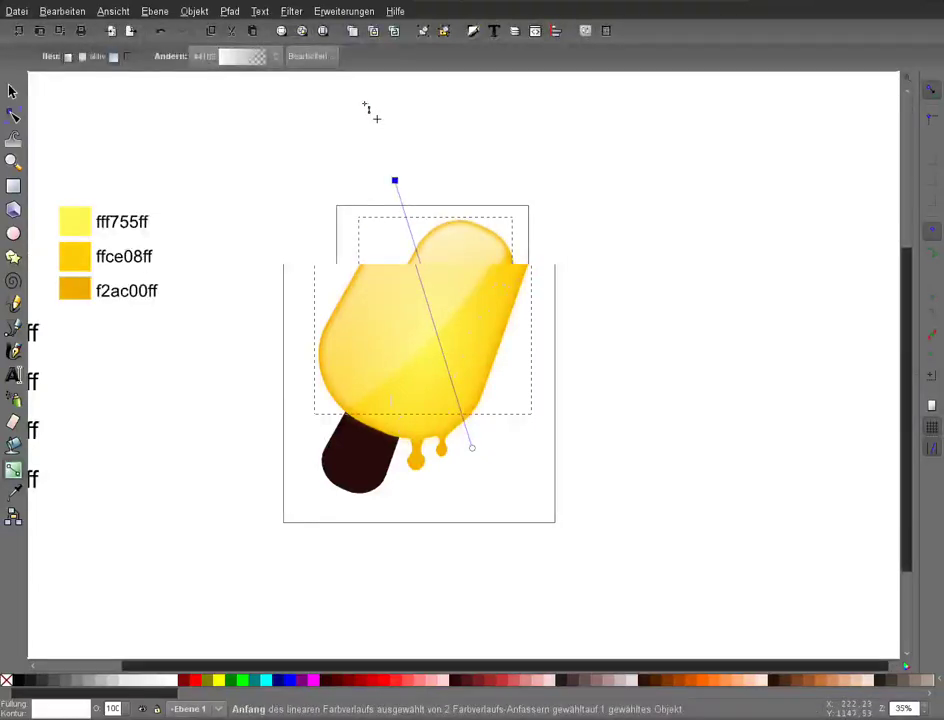
drag(395, 180, 375, 148)
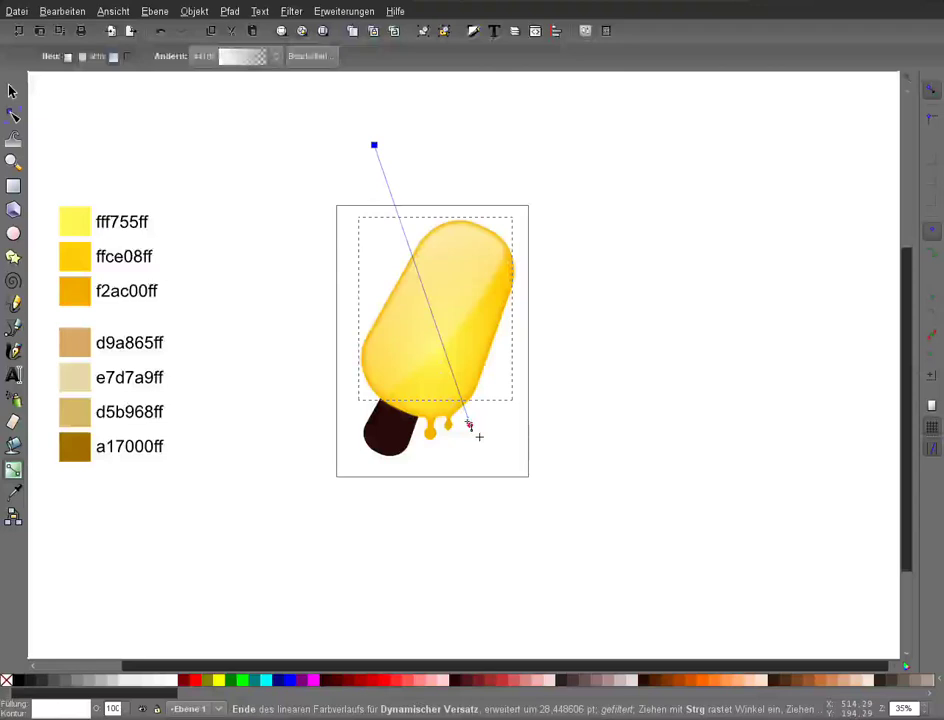
drag(469, 424, 462, 391)
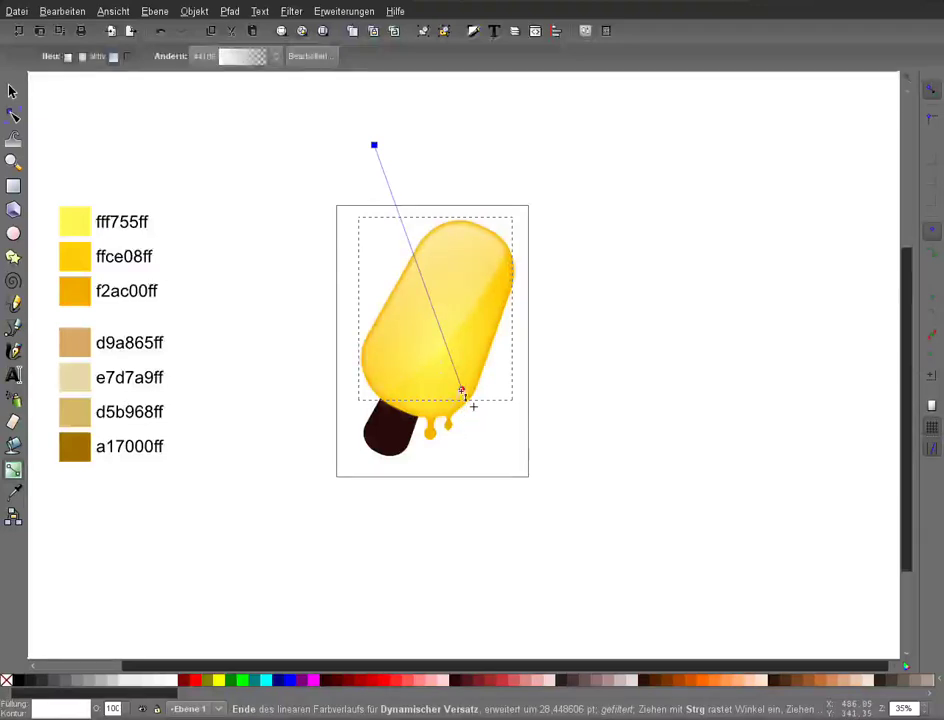
drag(462, 392, 454, 453)
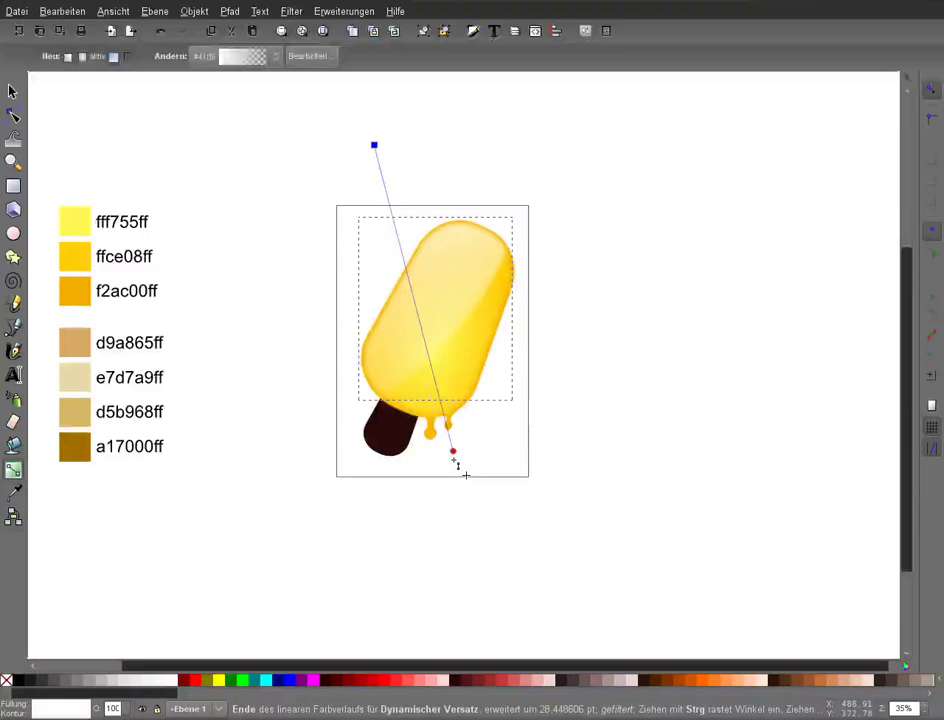
drag(457, 462, 464, 470)
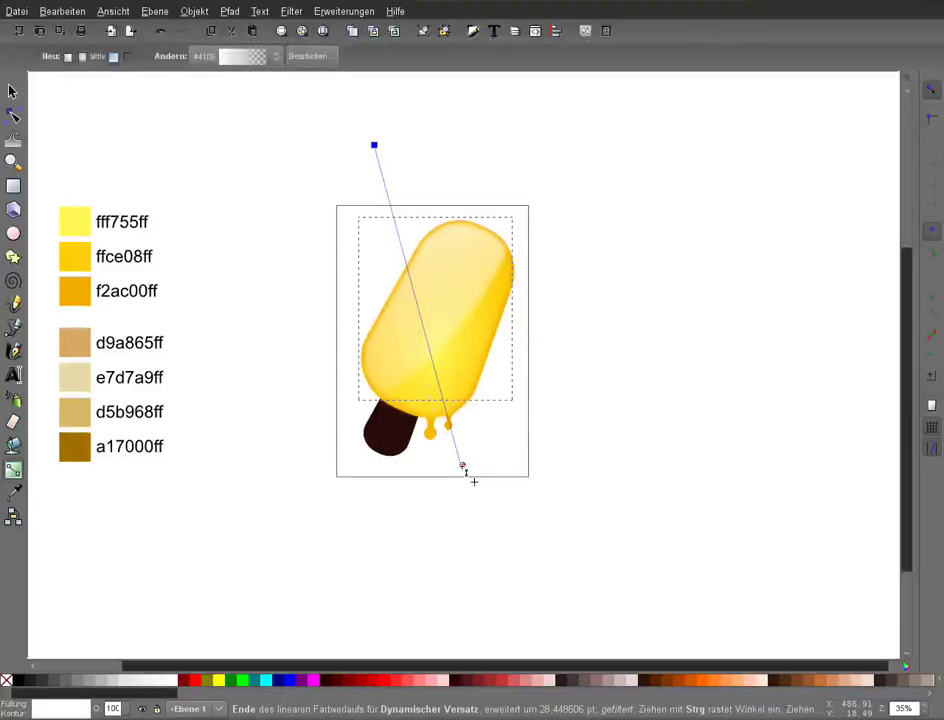
key(s)
key(Escape)
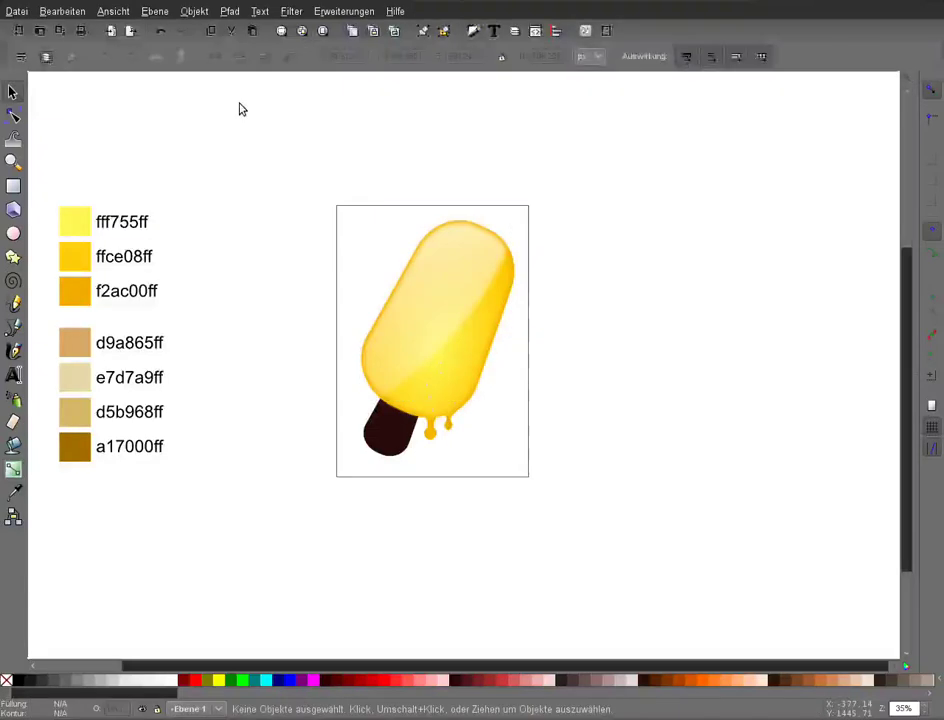
Draw a closed white, outline-free shape along the body's underside just above the drips.
key(plus)
key(plus)
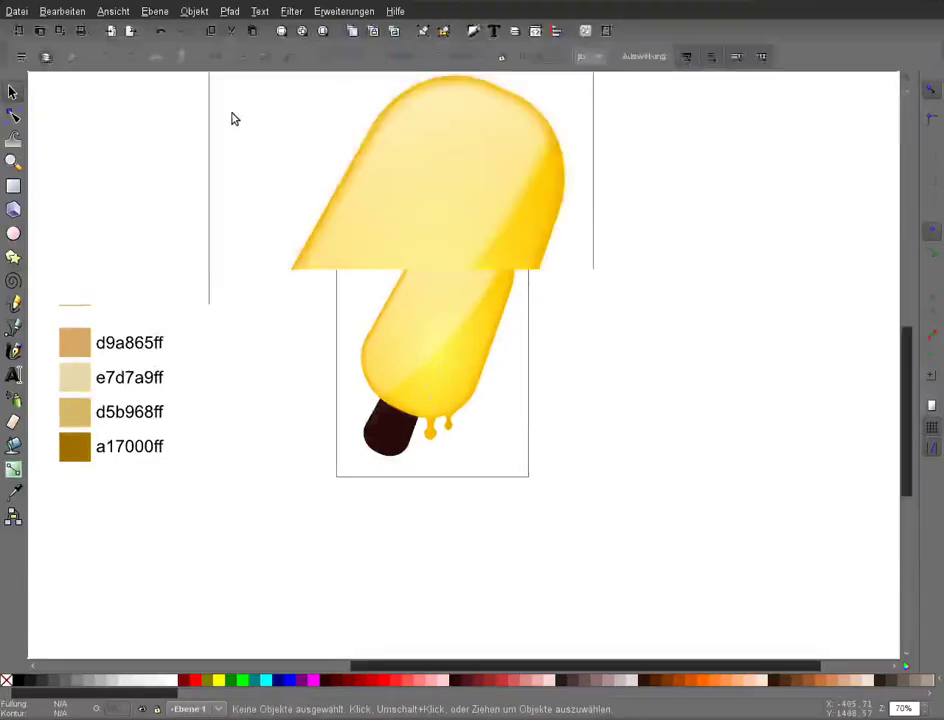
key(plus)
key(plus)
key(plus)
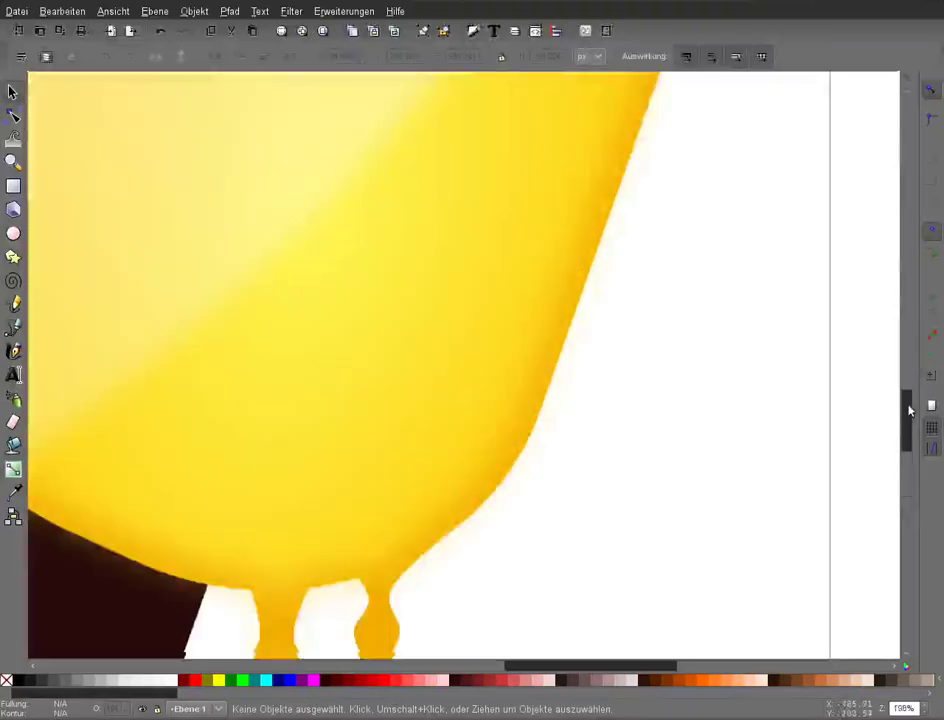
scroll(910, 410, down, 5)
click(13, 327)
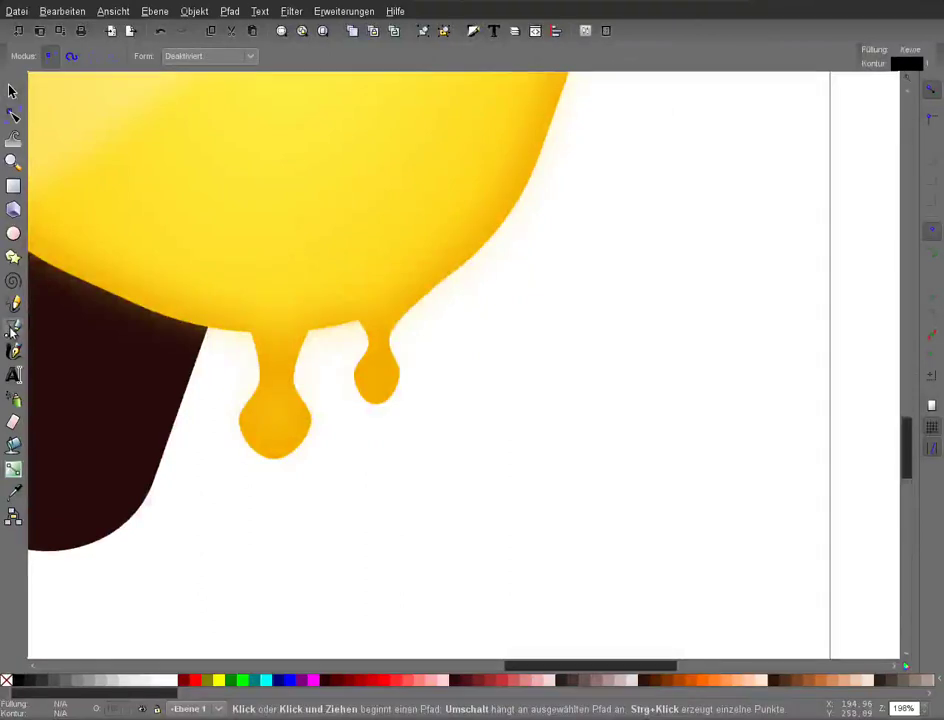
click(162, 278)
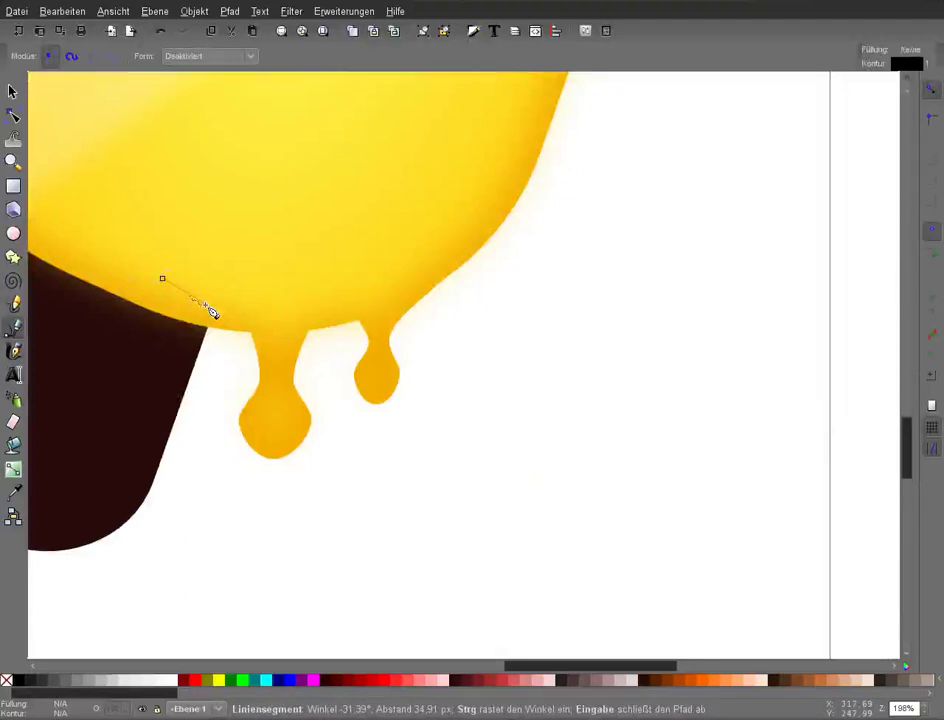
double_click(279, 336)
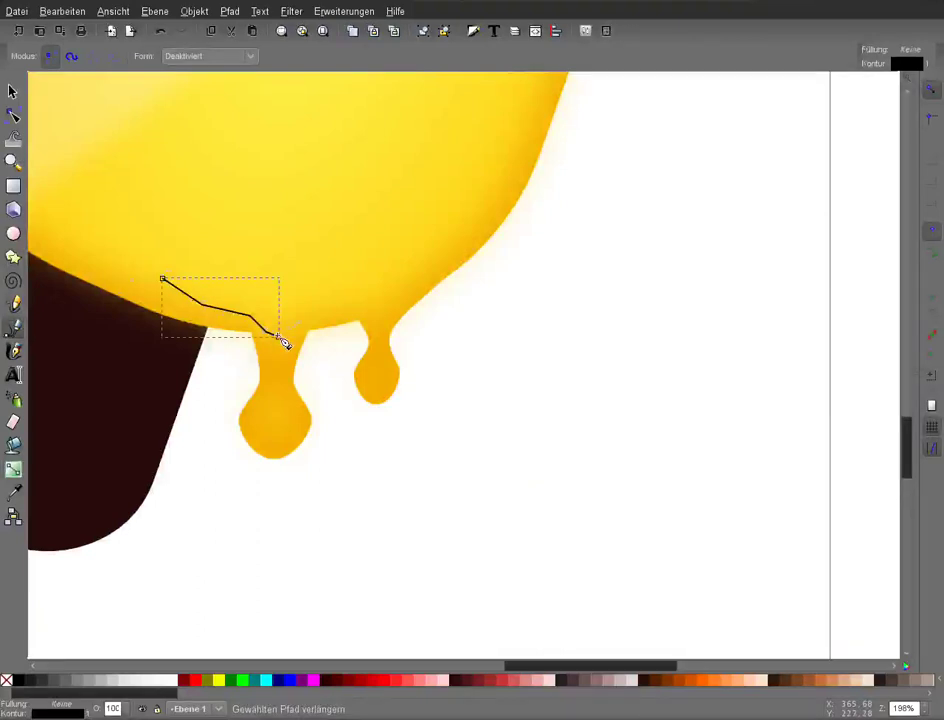
click(348, 299)
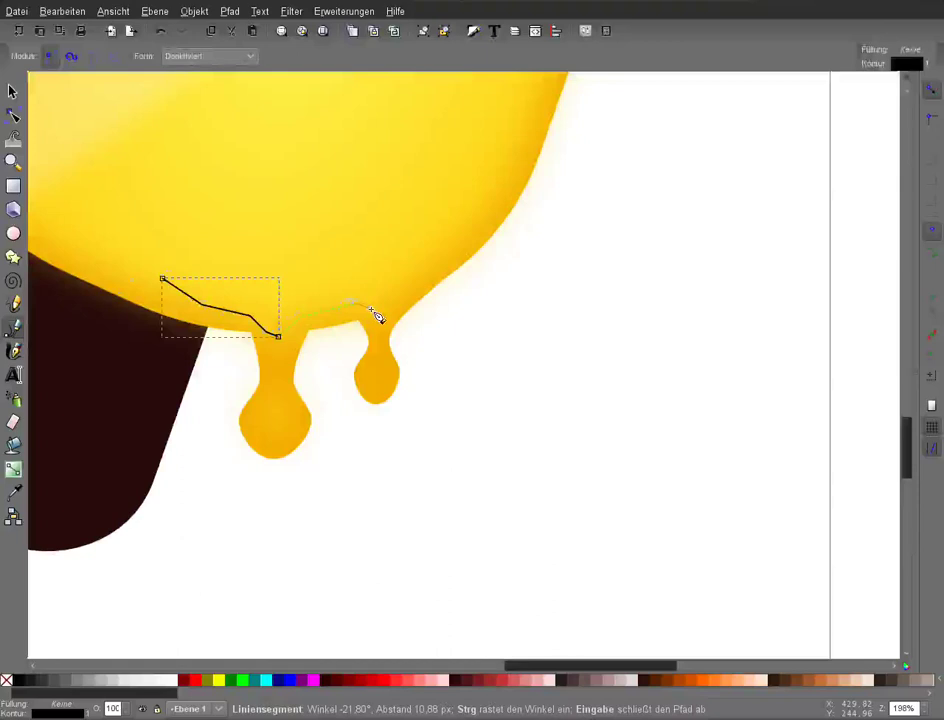
click(452, 252)
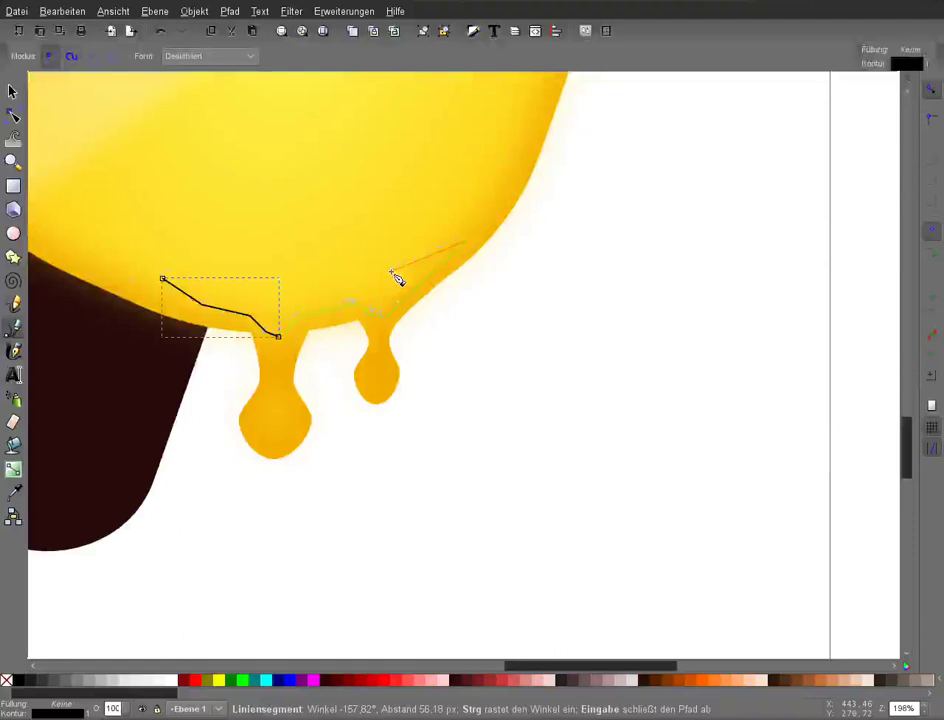
click(396, 278)
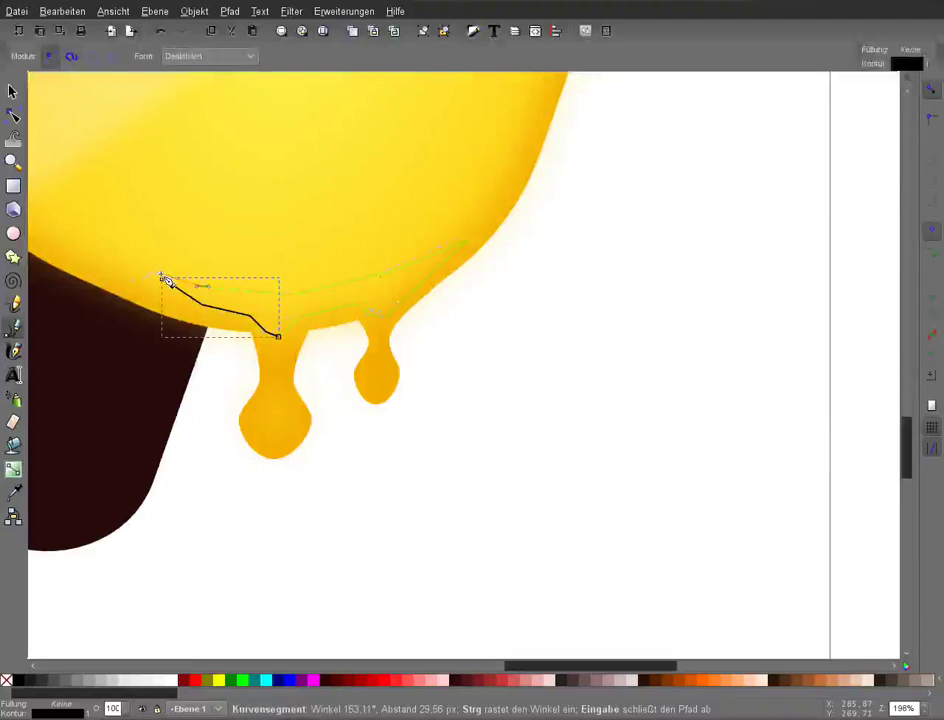
click(165, 279)
click(174, 681)
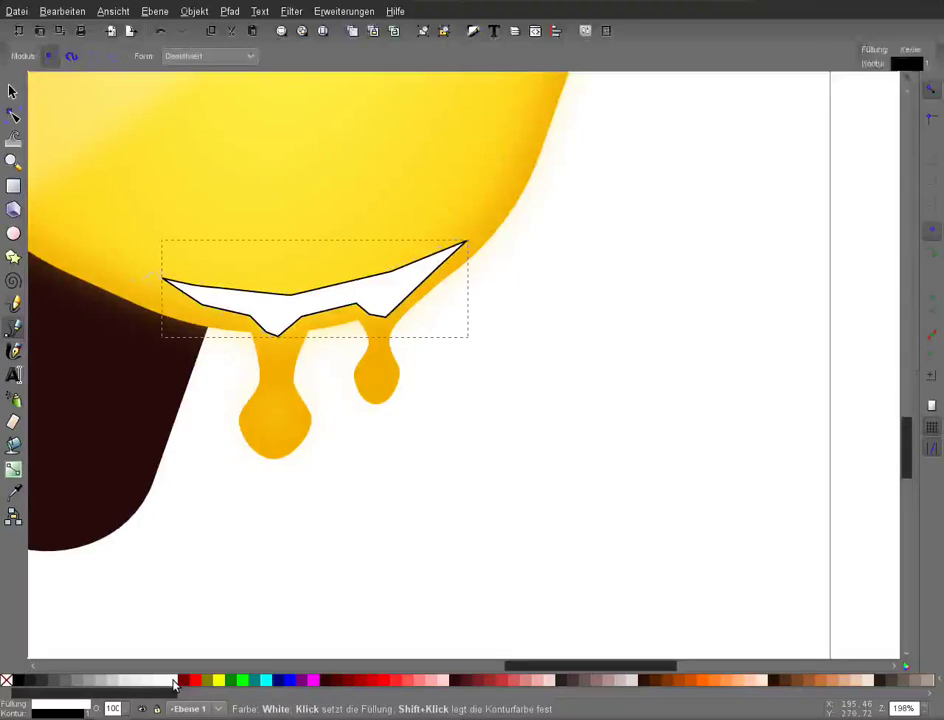
shift+click(6, 681)
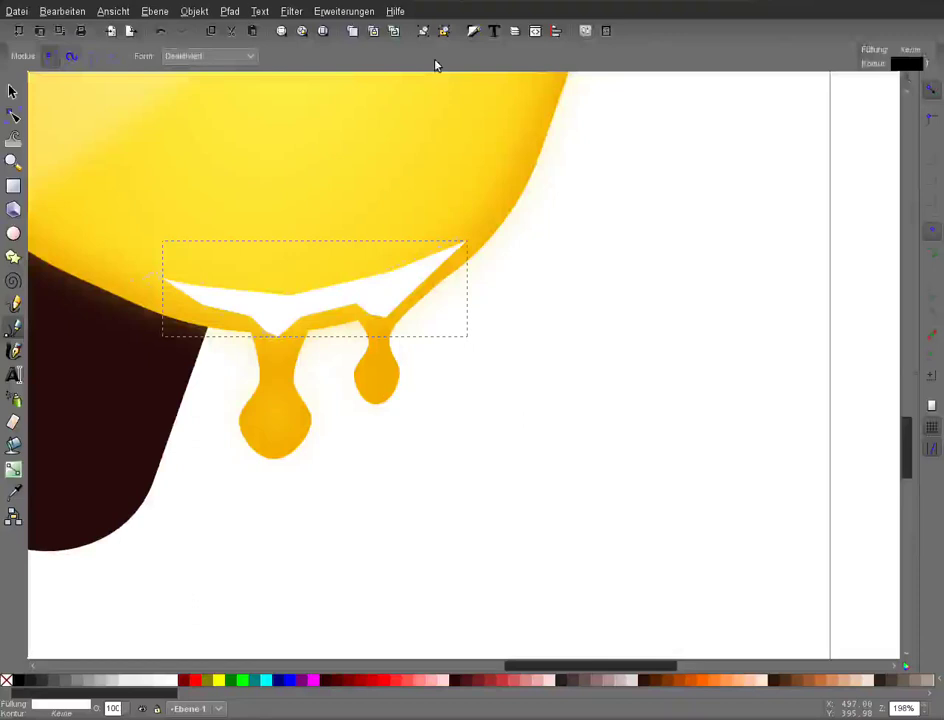
Blur the lower white highlight band by about 11.
key(n)
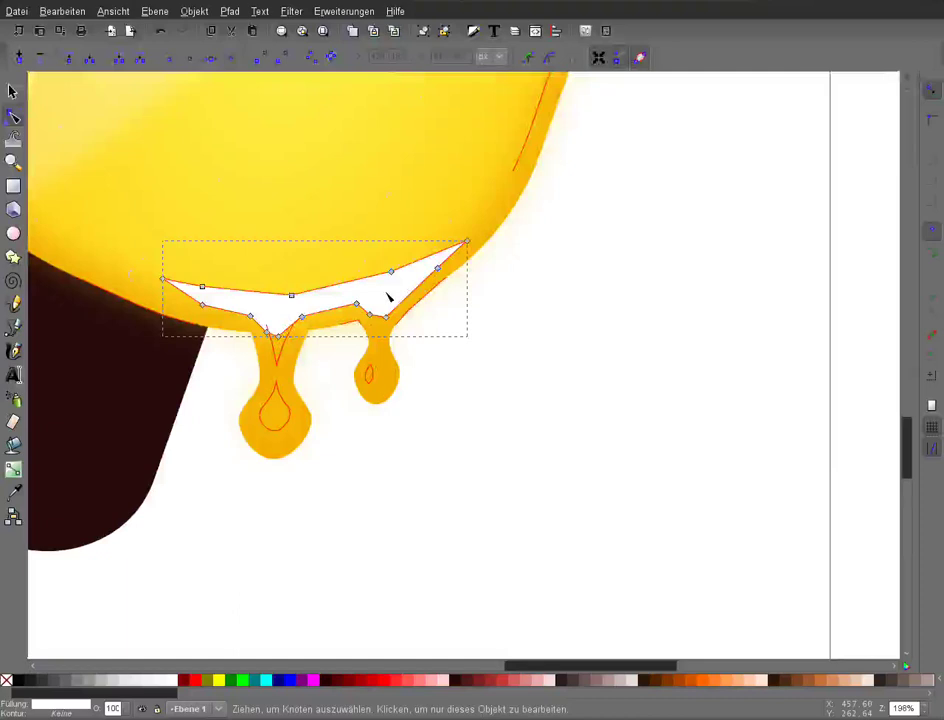
key(ctrl+shift+f)
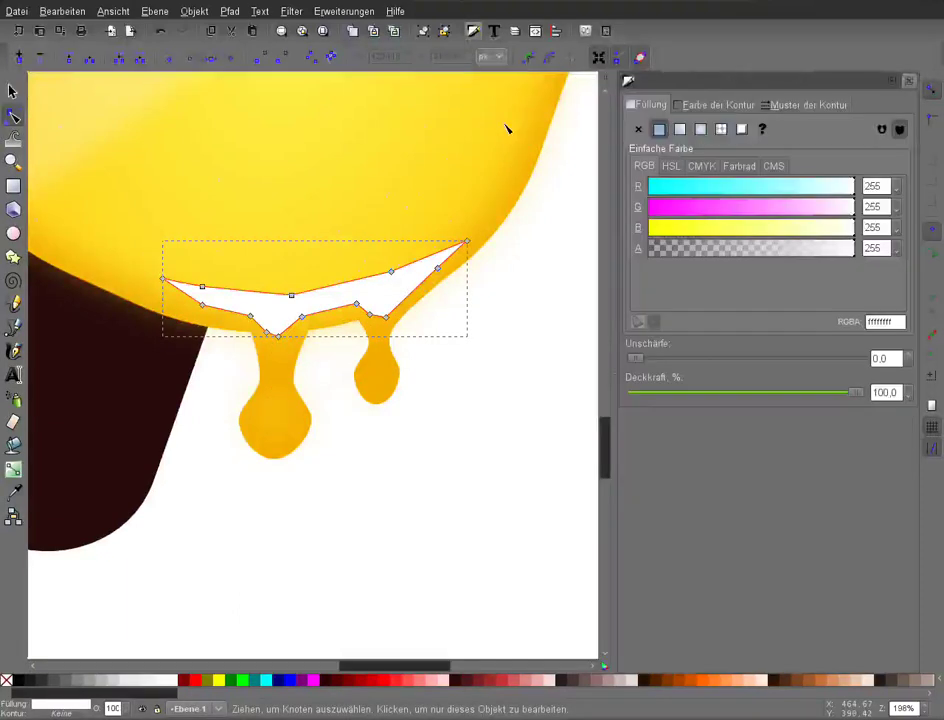
click(910, 358)
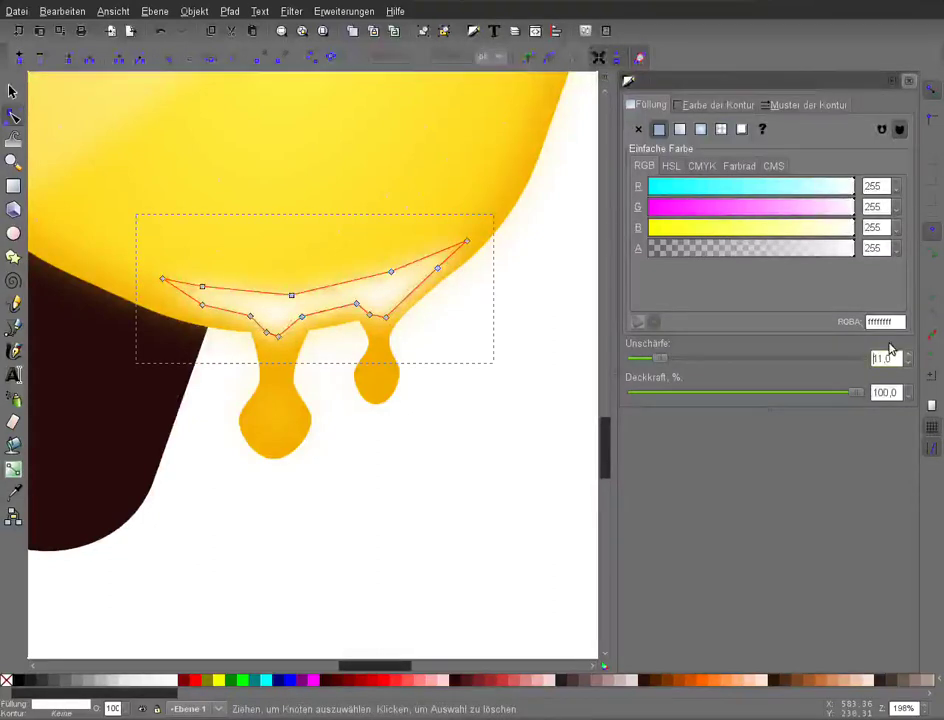
key(s)
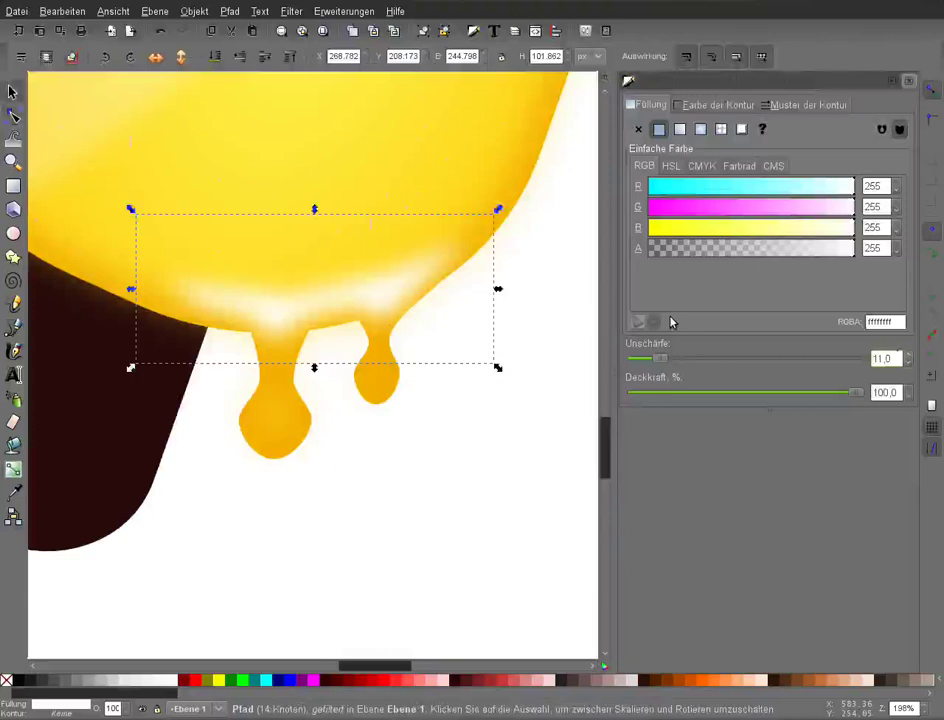
click(899, 359)
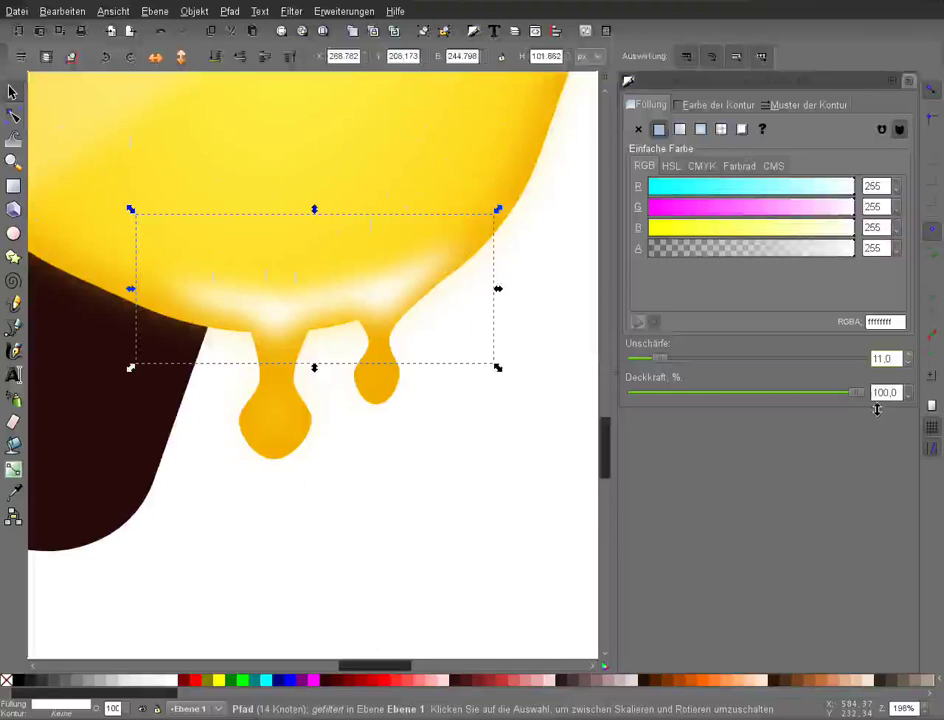
Set the highlight band's opacity to 80%, then lower it to 70%.
text(80,0)
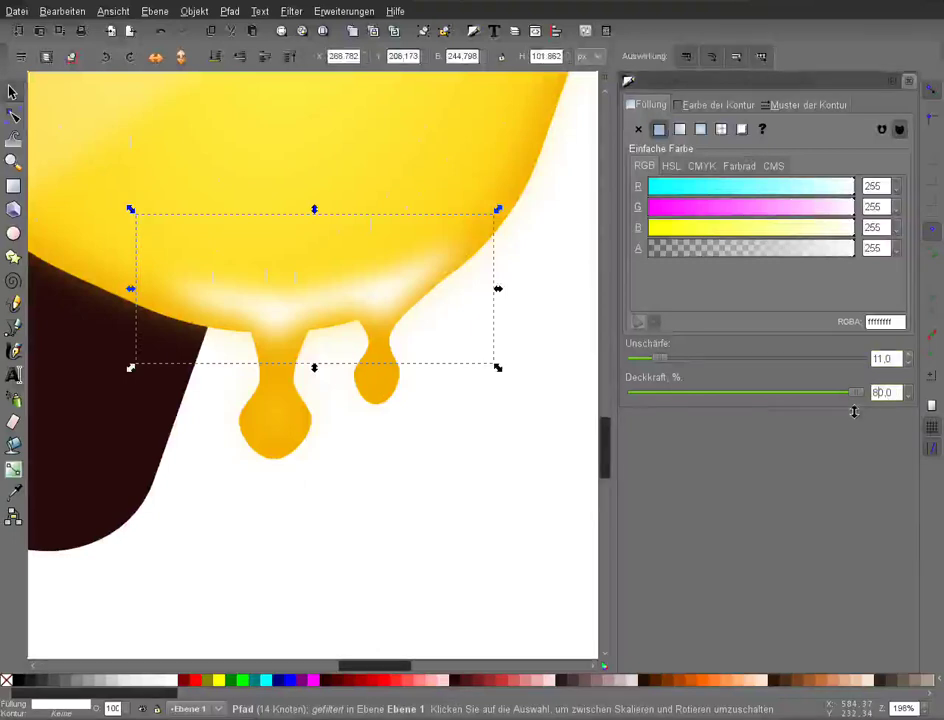
key(Left)
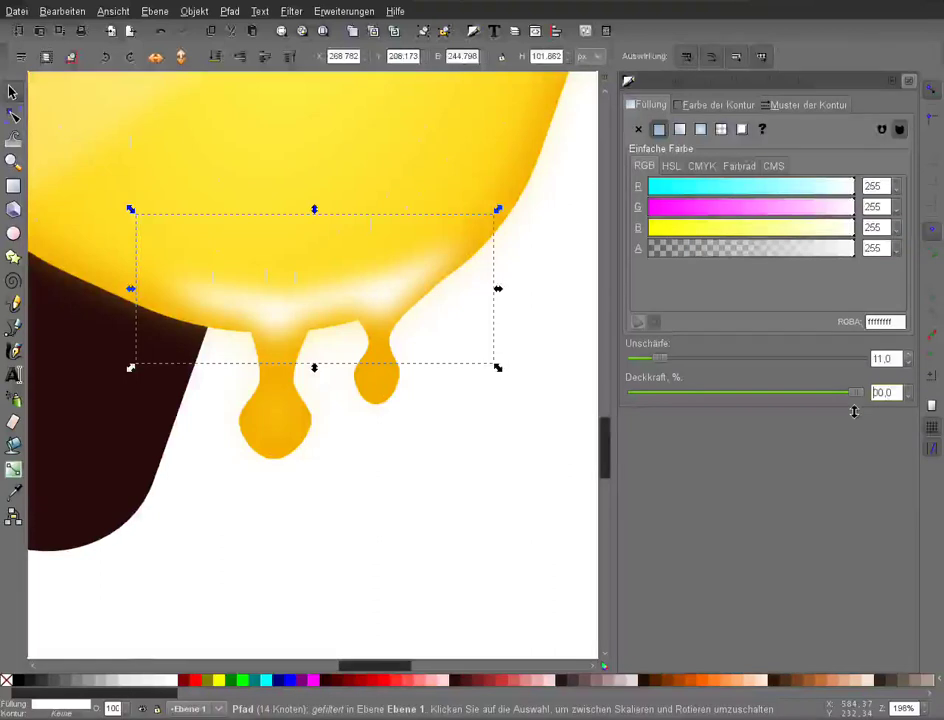
text(80)
key(Return)
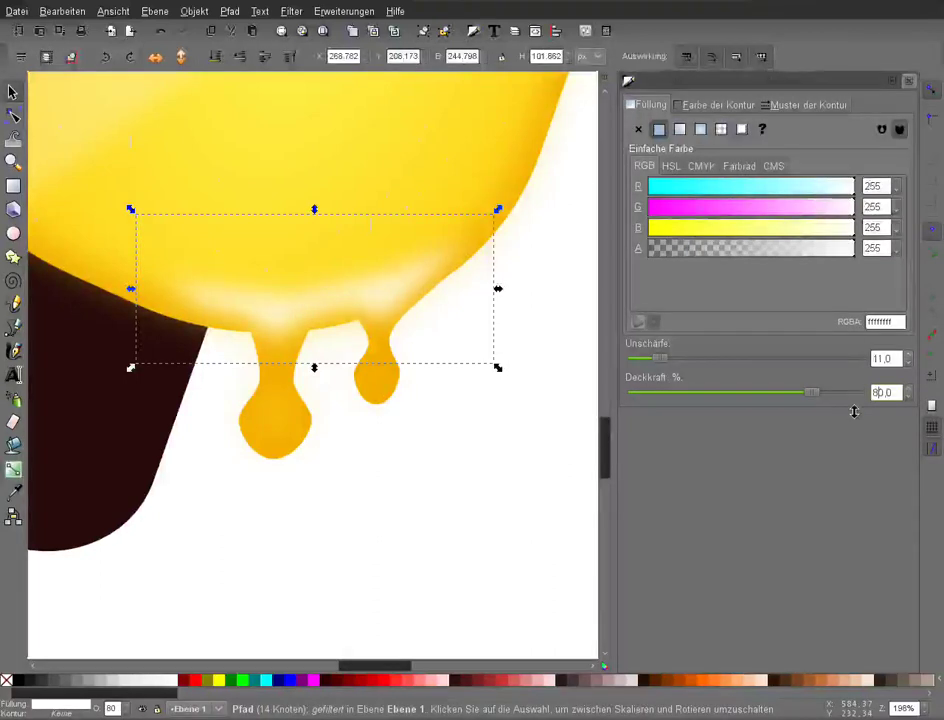
key(BackSpace)
text(7)
key(Return)
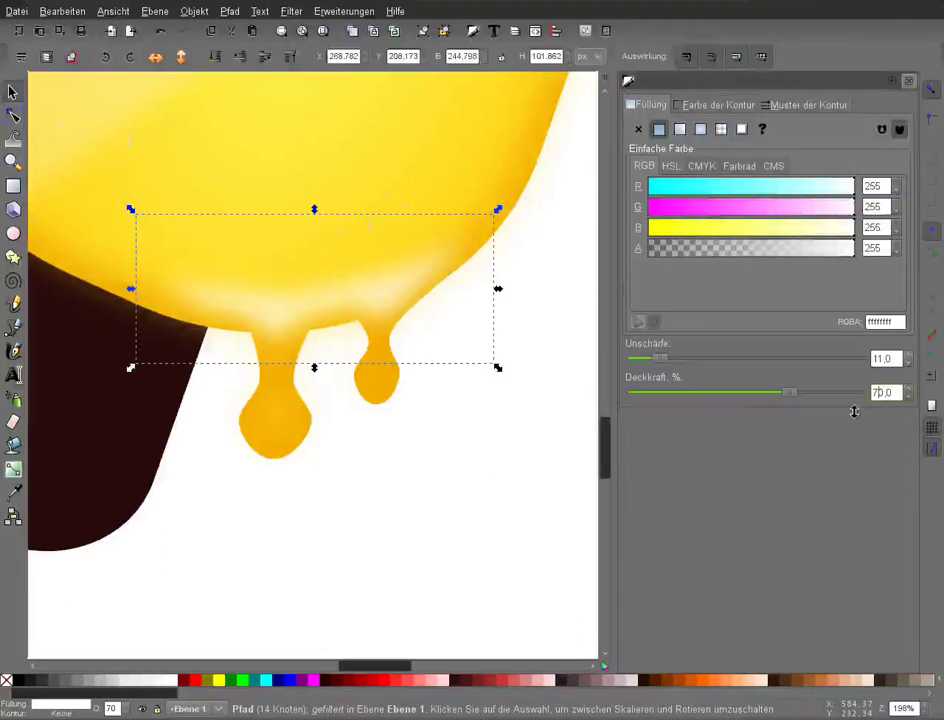
click(908, 82)
key(2)
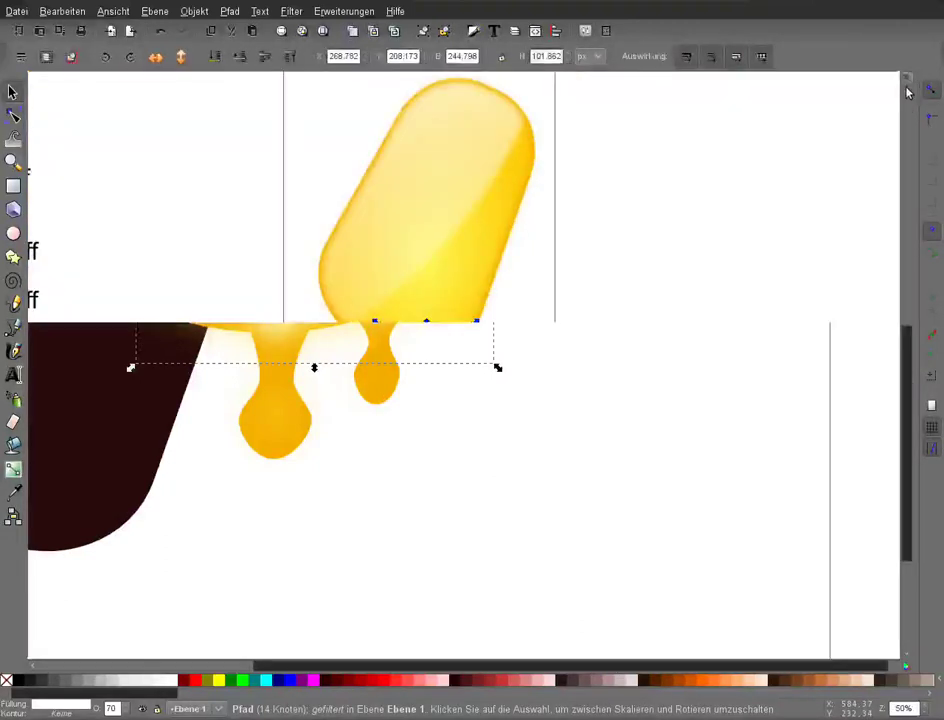
Draw a small closed Bezier shape inside the larger left drip's rounded drop.
click(822, 311)
key(5)
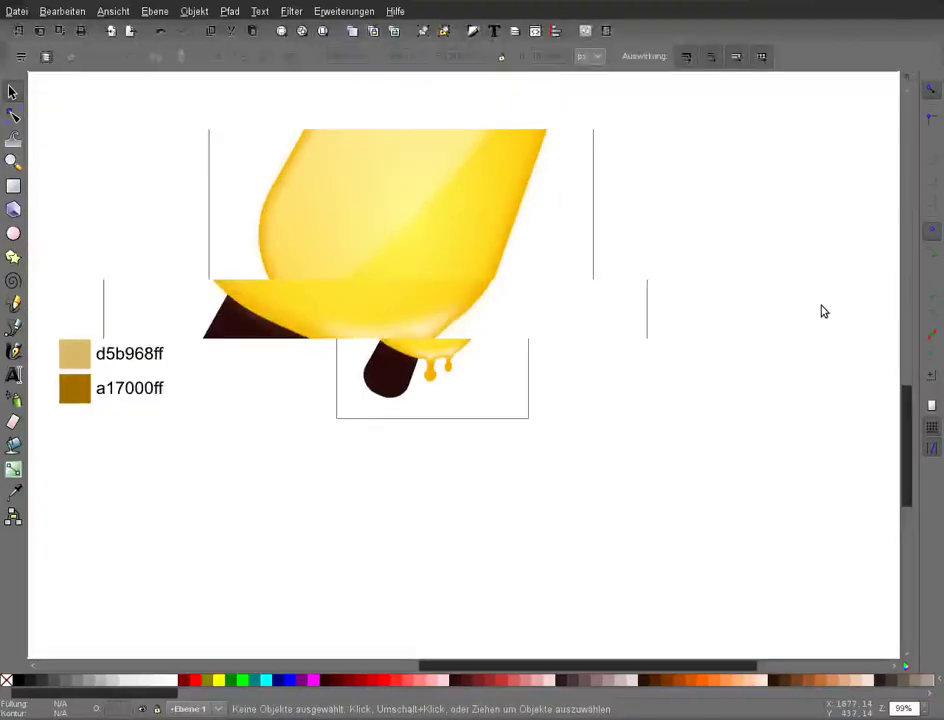
scroll(585, 320, up, 2)
click(13, 327)
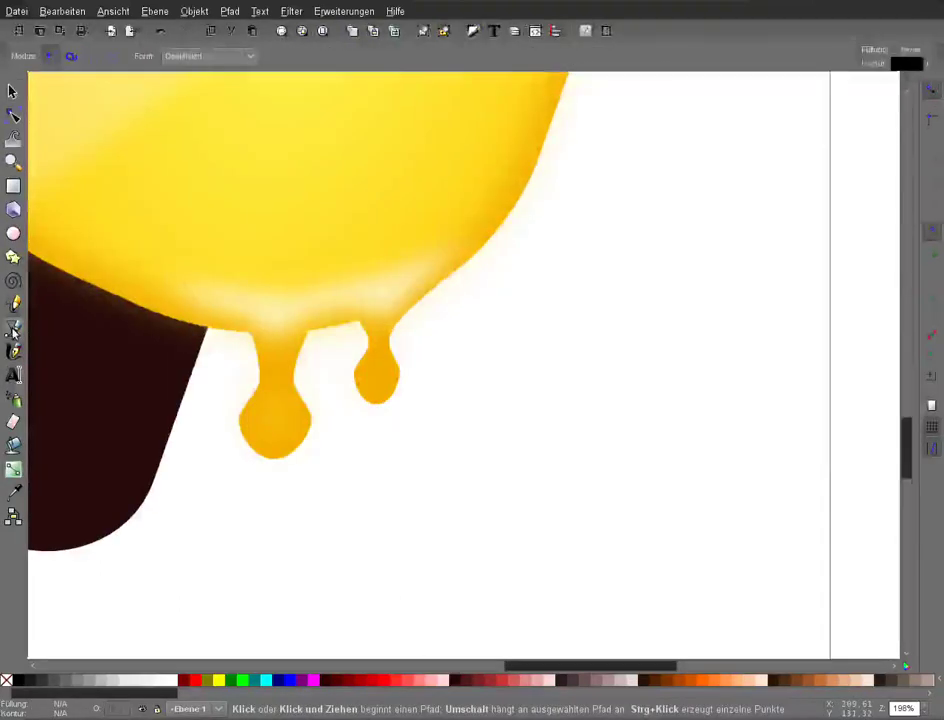
click(266, 388)
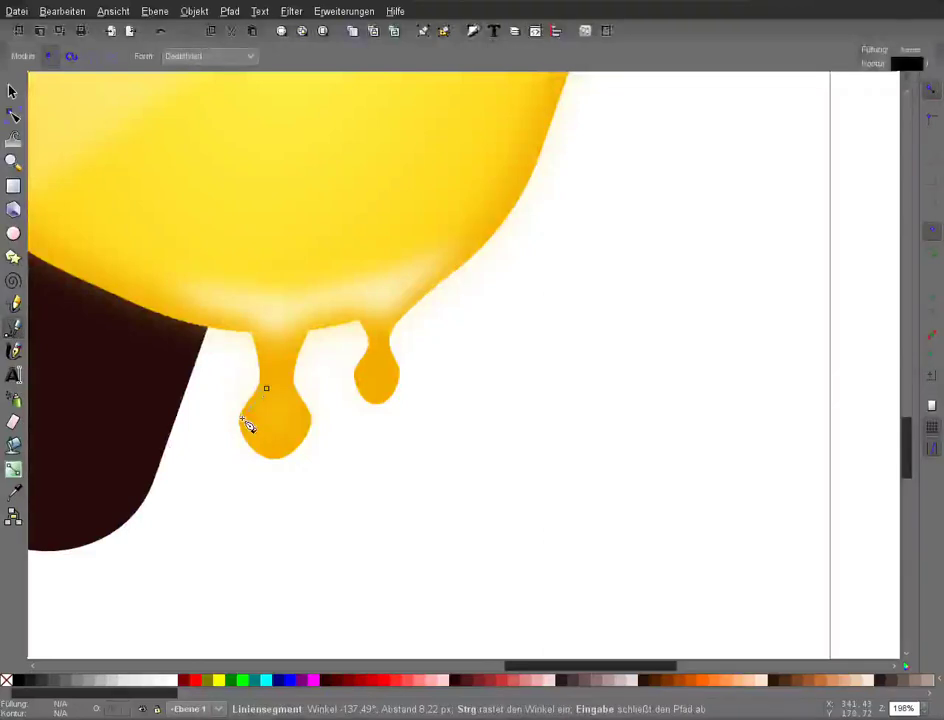
click(268, 453)
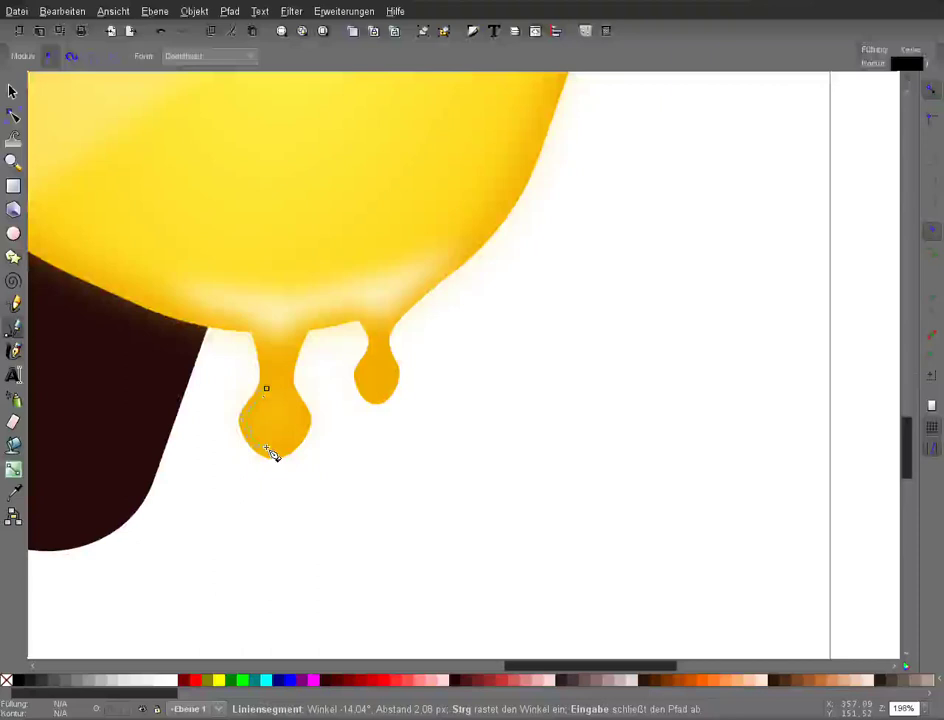
drag(268, 453, 304, 434)
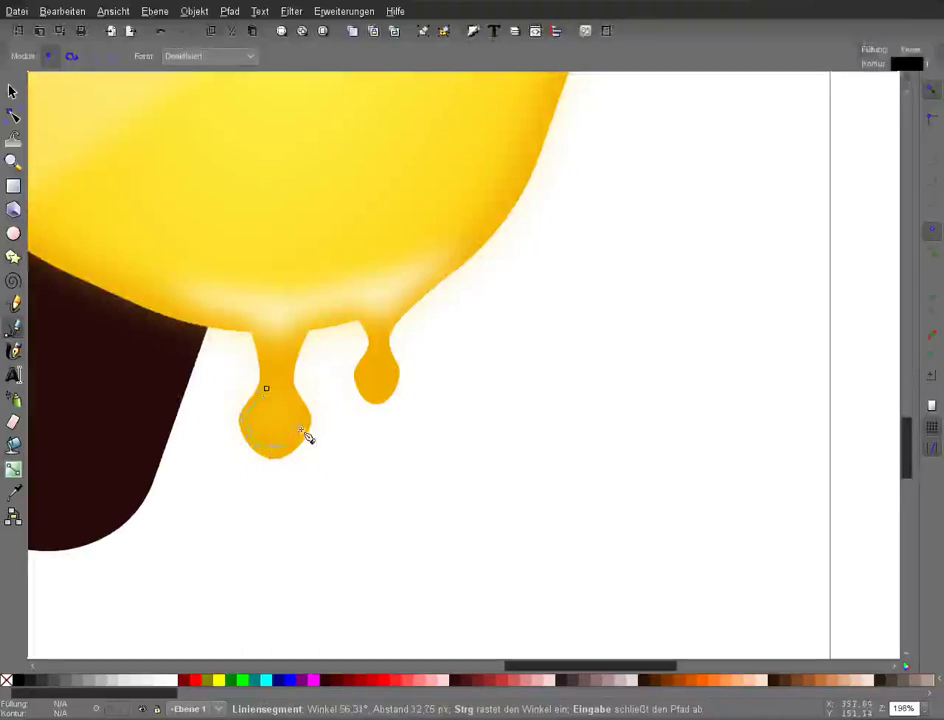
click(289, 425)
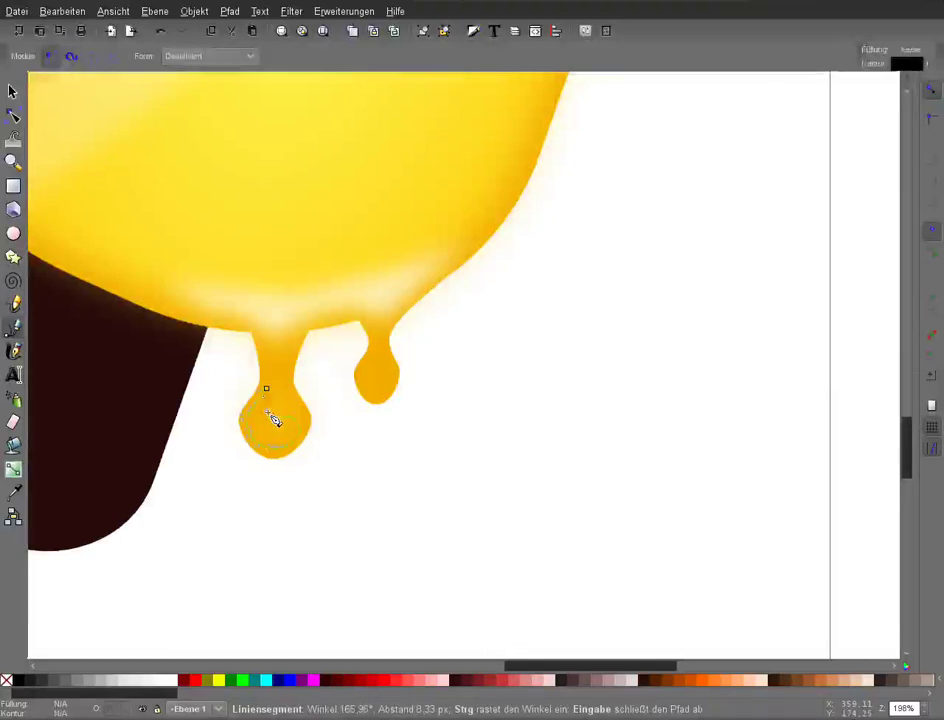
key(Return)
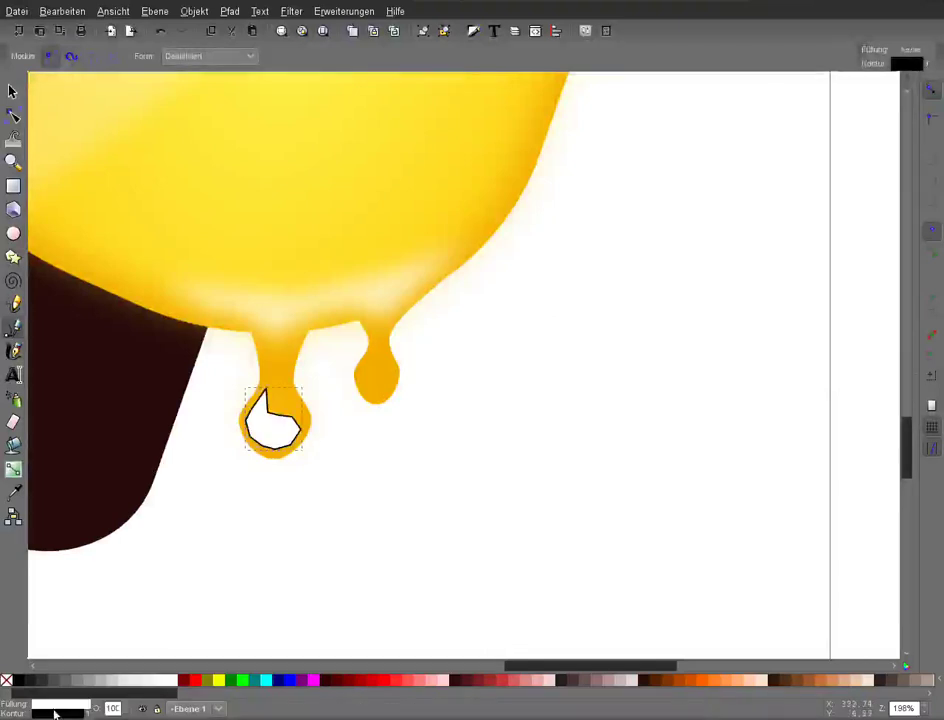
Remove the drip shape's outline, blur it about 14.5 at 60% opacity, and nudge its top node down.
click(55, 713)
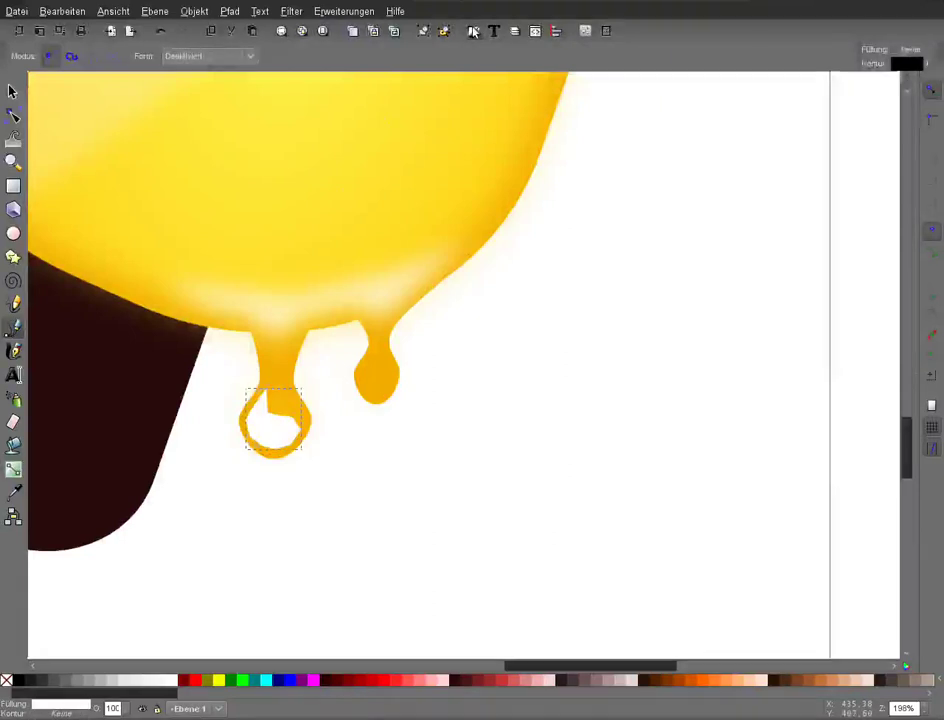
click(473, 31)
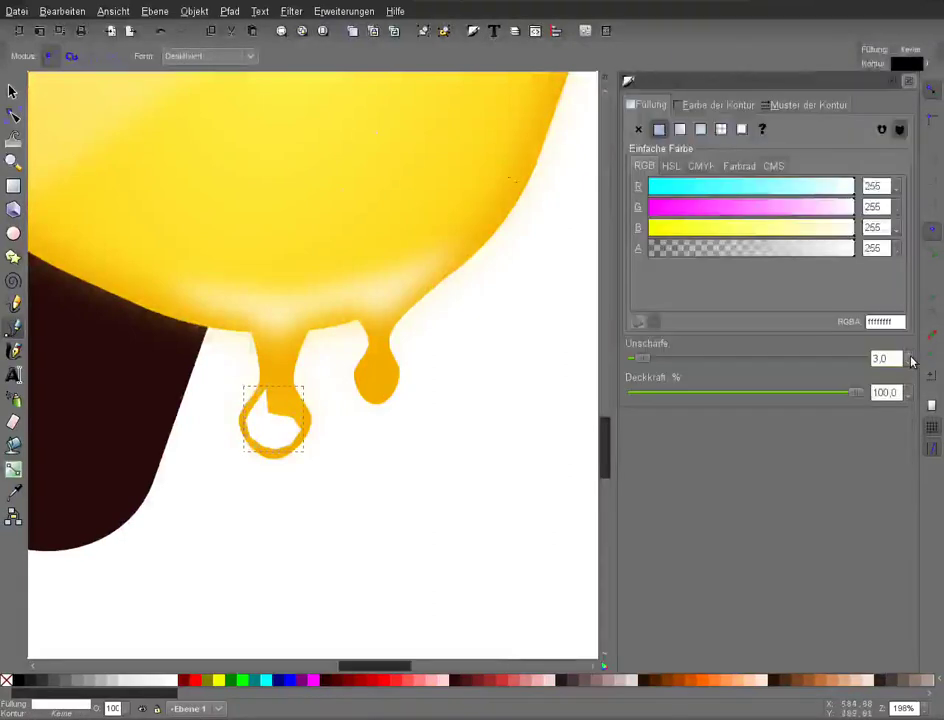
scroll(911, 360, up, 11)
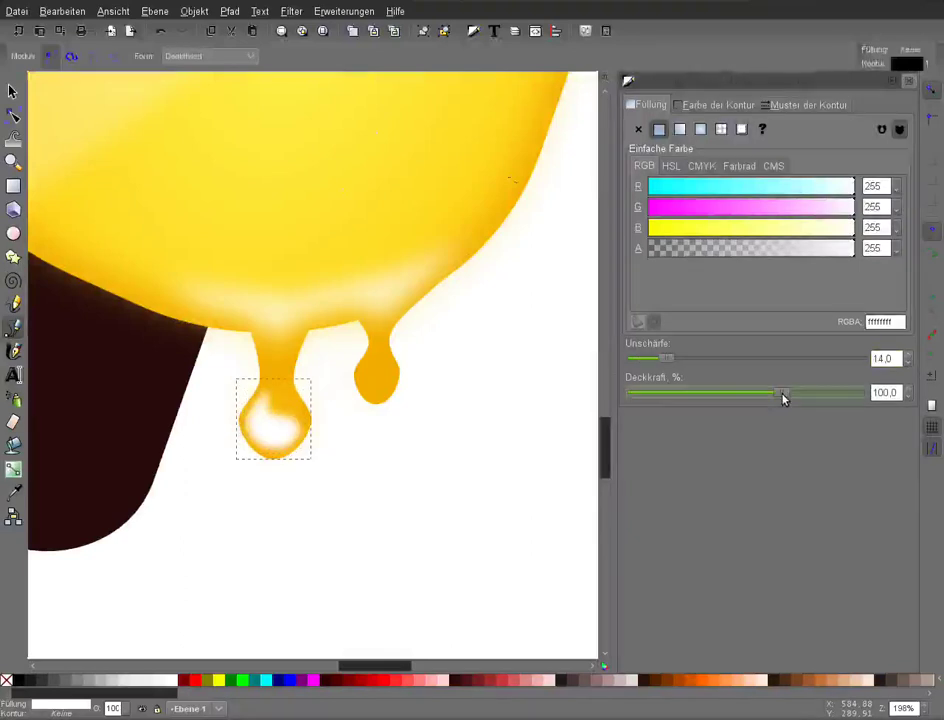
drag(783, 394, 767, 394)
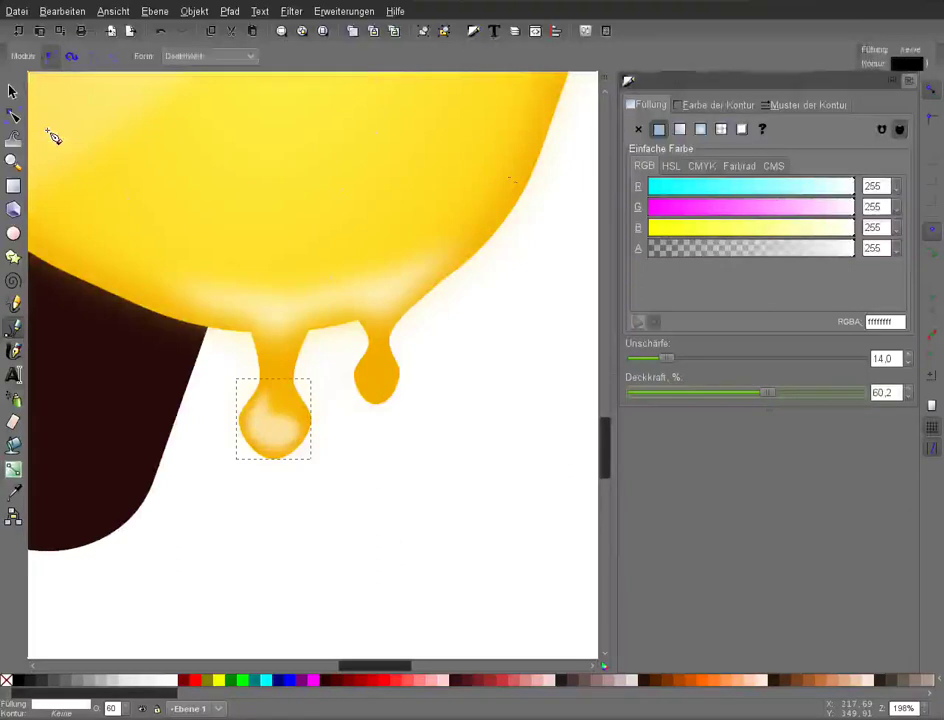
key(n)
click(267, 390)
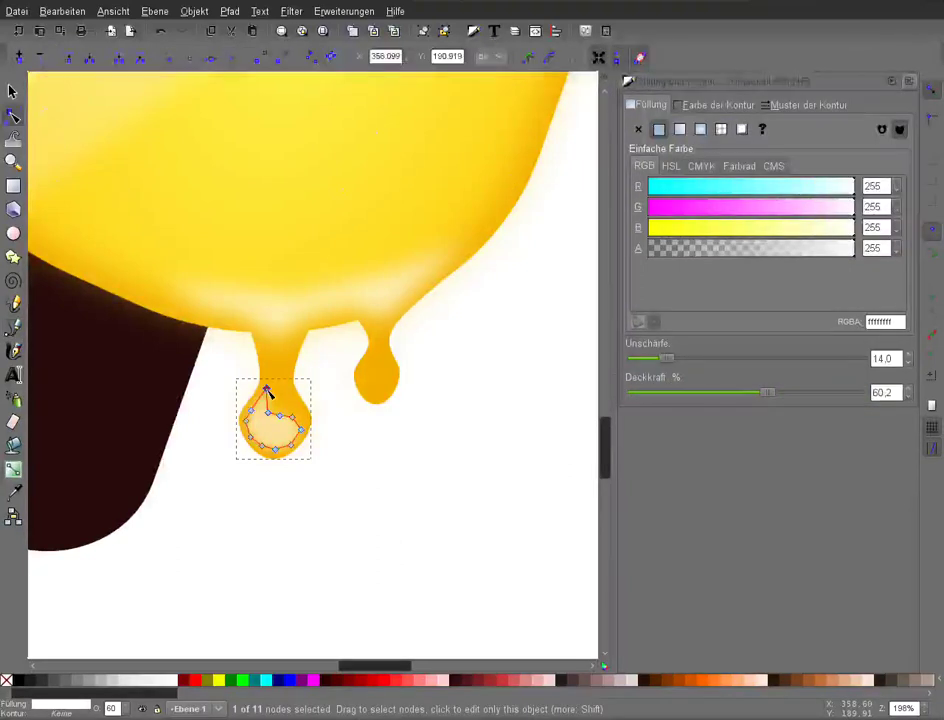
drag(267, 390, 268, 393)
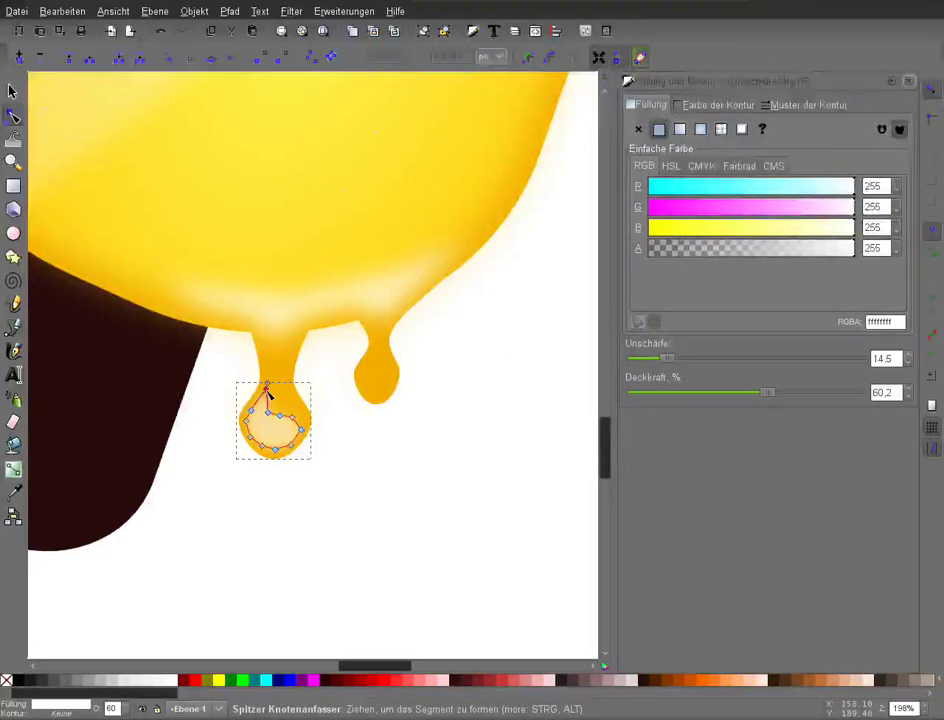
key(Escape)
key(F12)
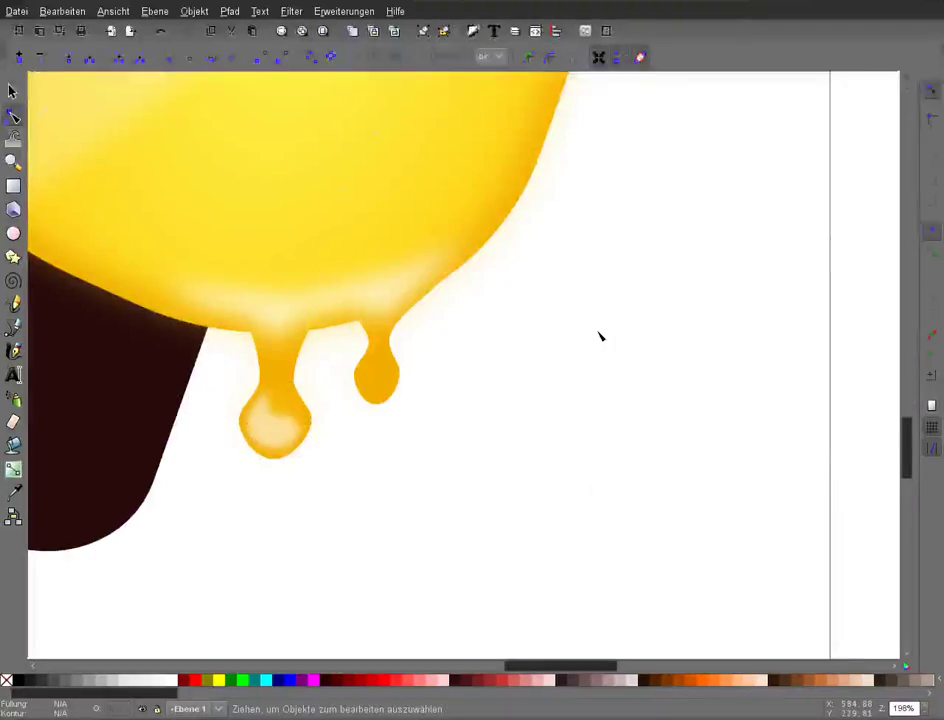
Zoom in on the drips and select the right-side nodes of the drip highlight.
key(minus)
key(minus)
key(minus)
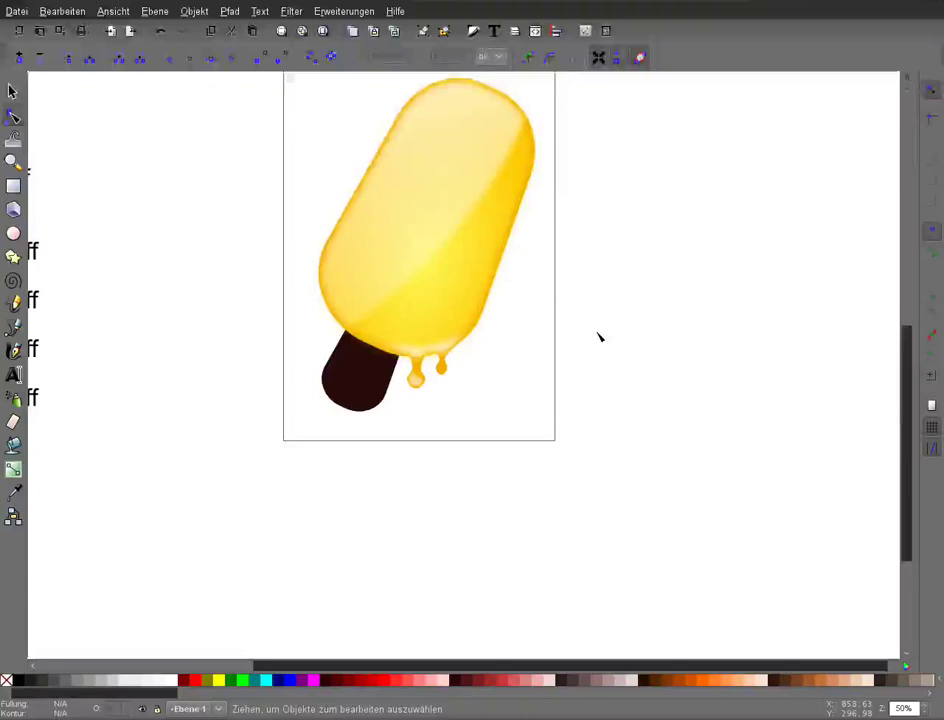
key(plus)
key(plus)
key(plus)
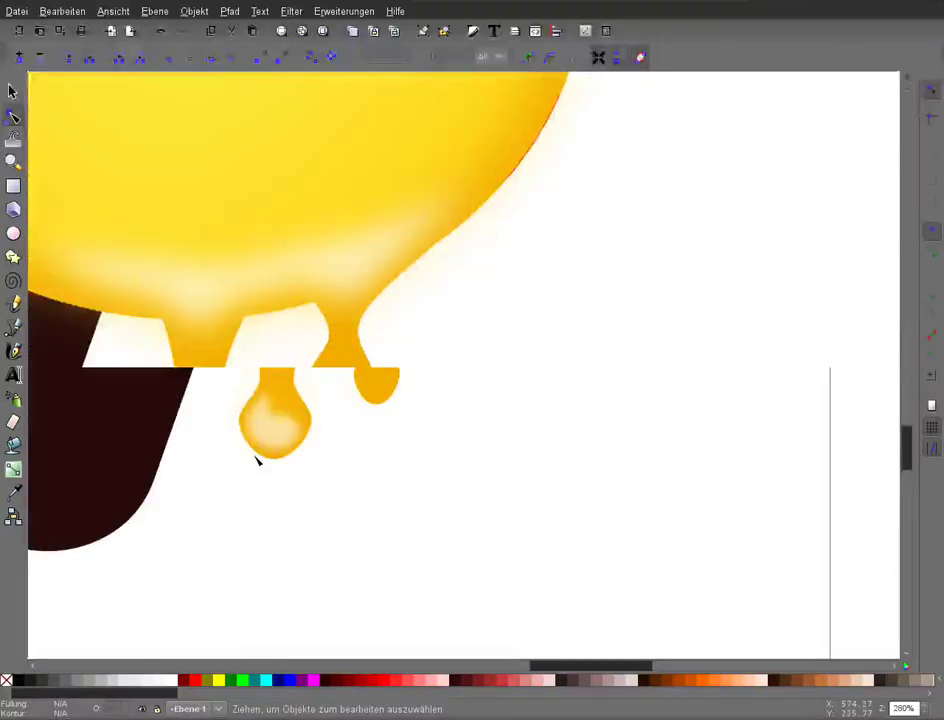
click(243, 472)
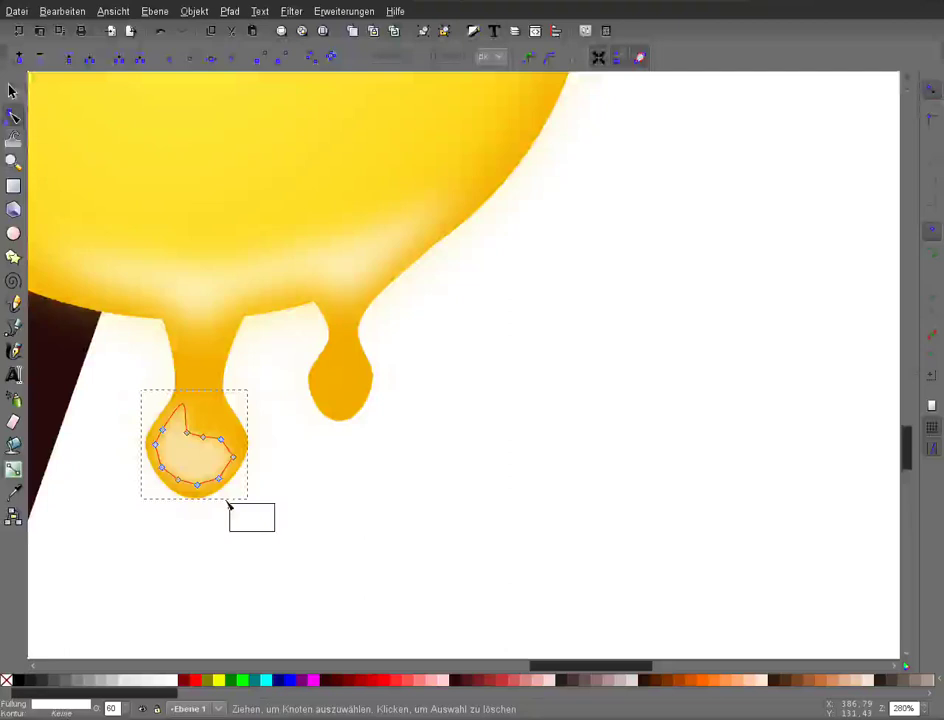
drag(229, 505, 178, 415)
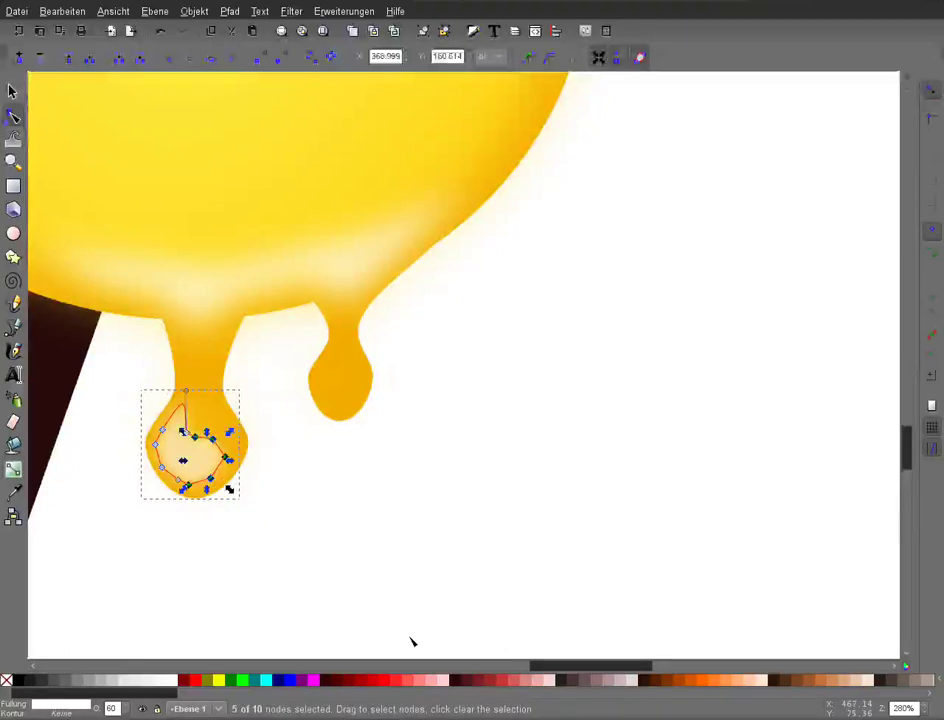
click(401, 522)
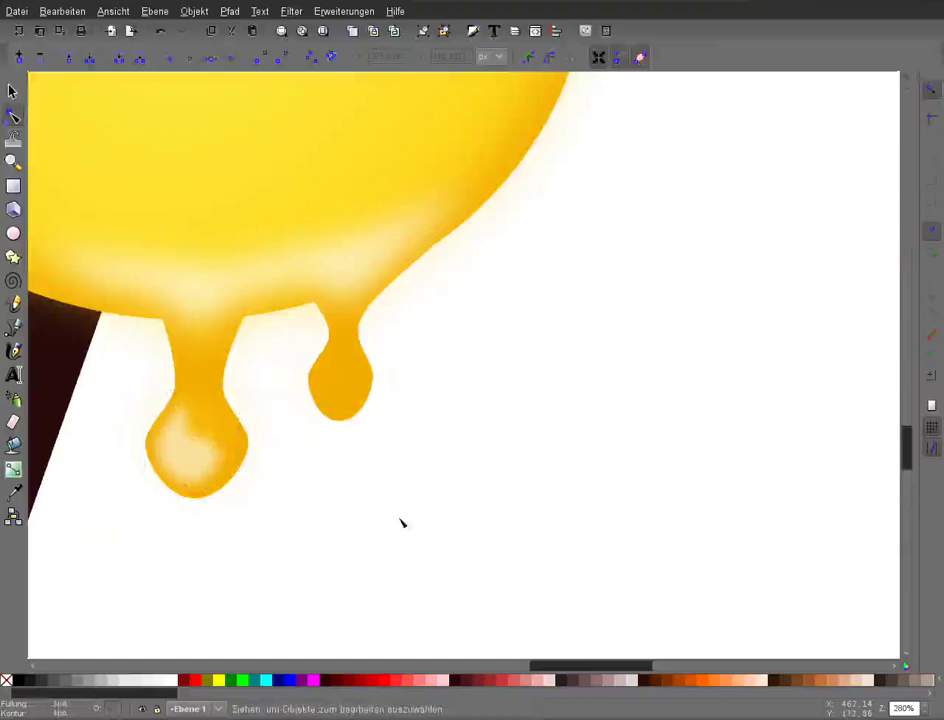
key(minus)
key(minus)
key(minus)
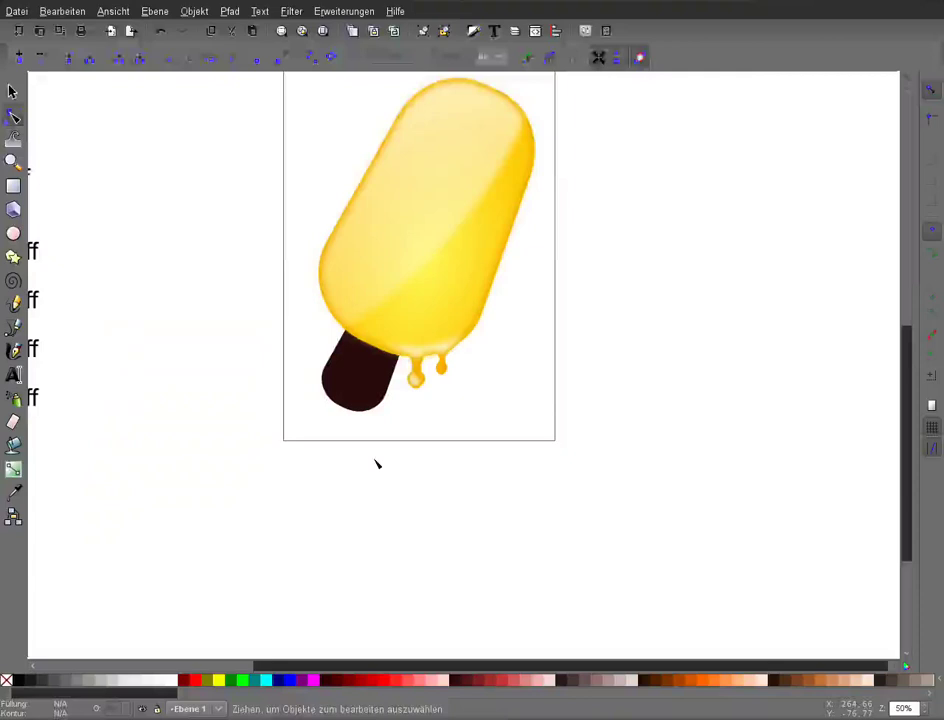
Set the drip highlight's opacity to 50%.
key(s)
click(414, 377)
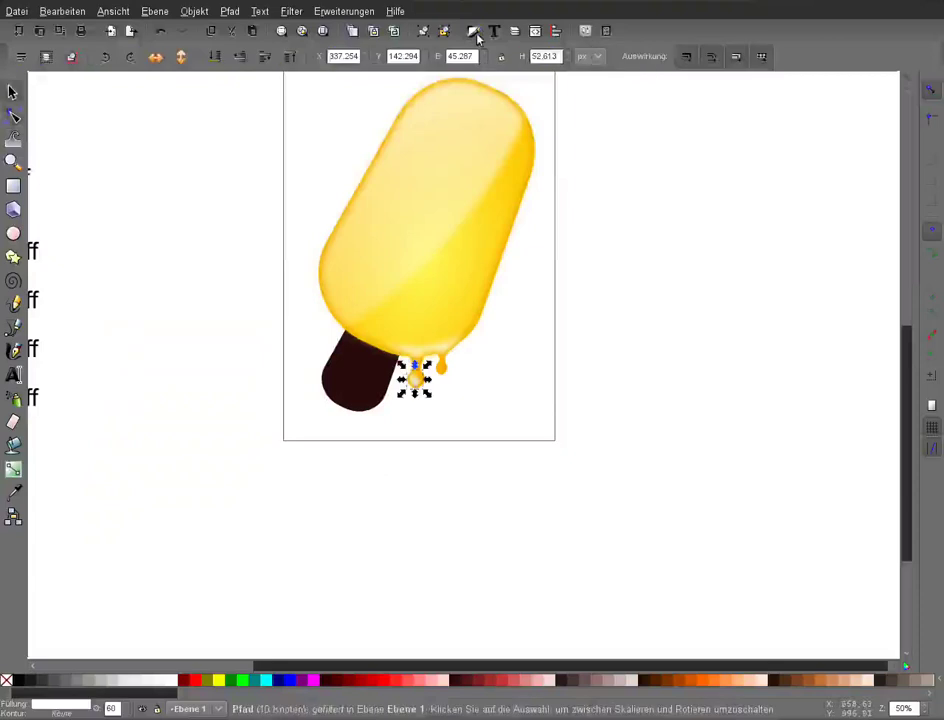
click(476, 35)
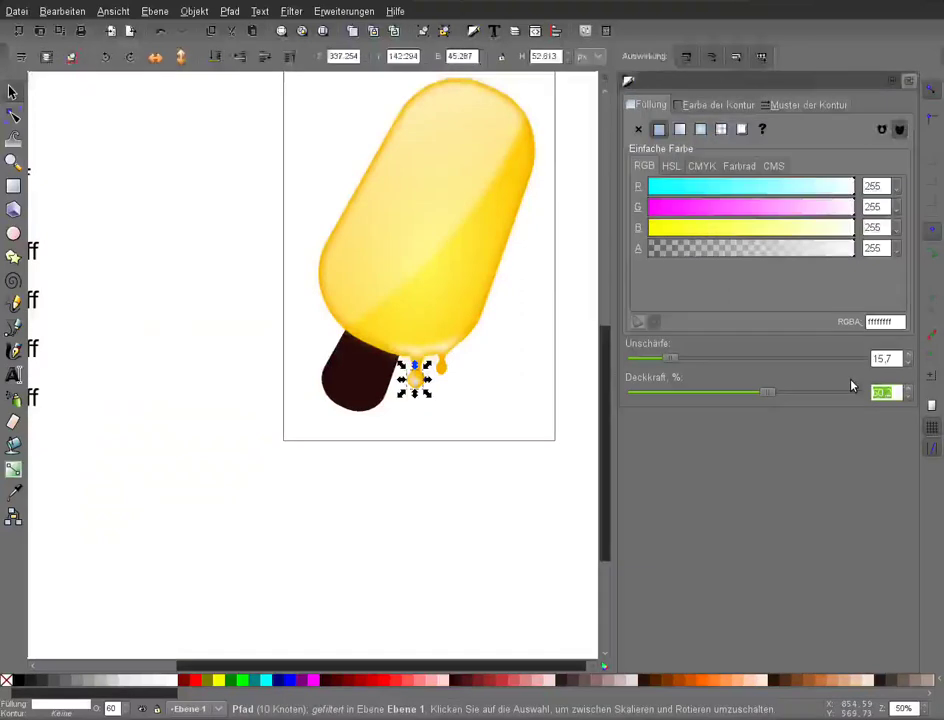
text(50)
key(Return)
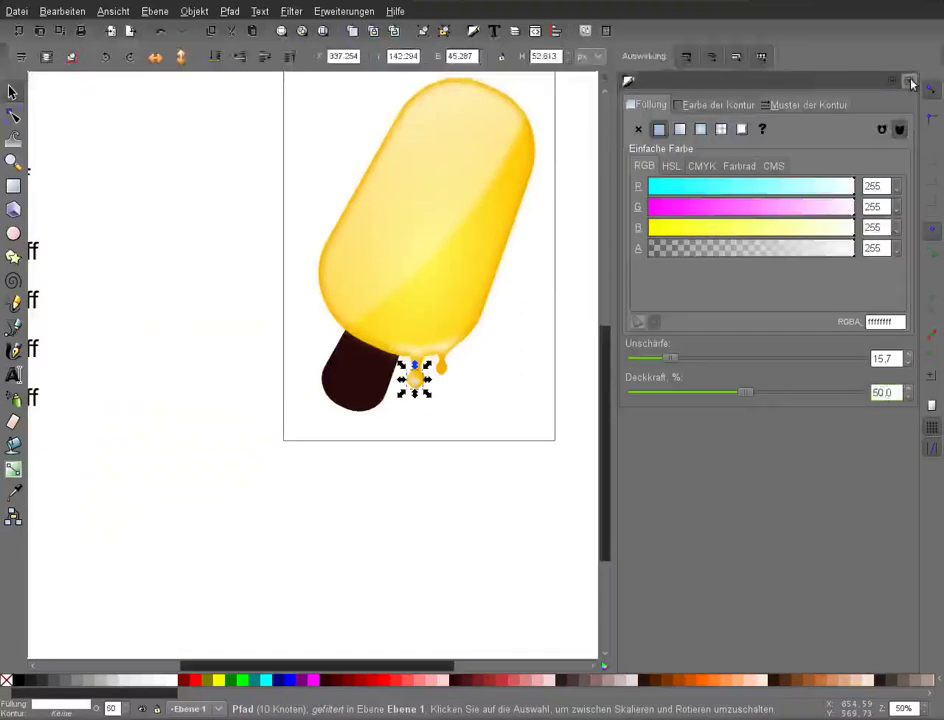
click(911, 84)
ctrl+scroll(720, 276, up, 3)
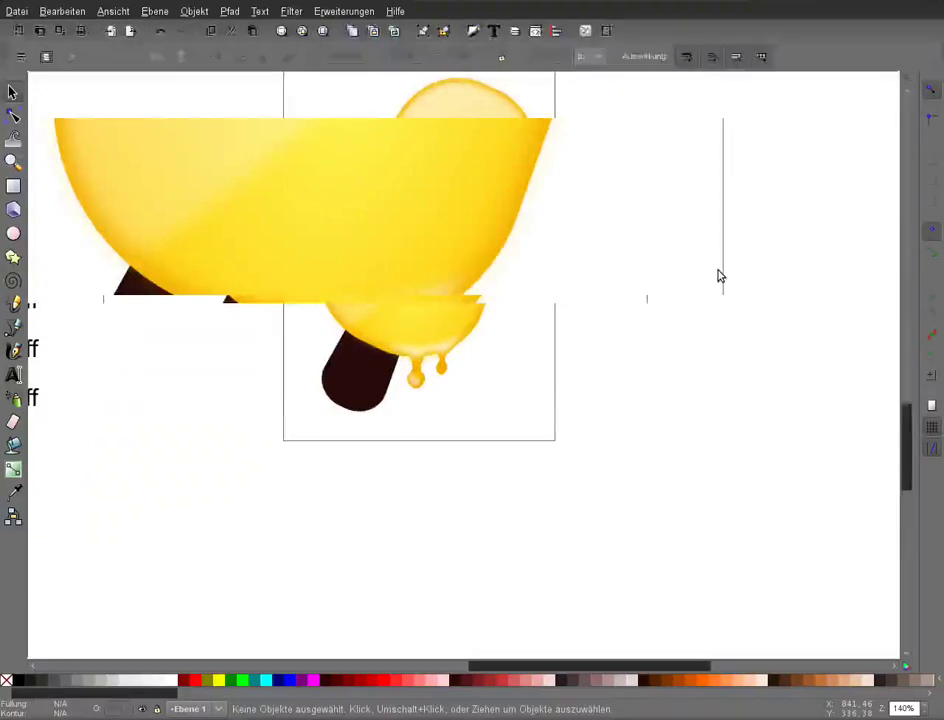
ctrl+scroll(720, 276, up, 2)
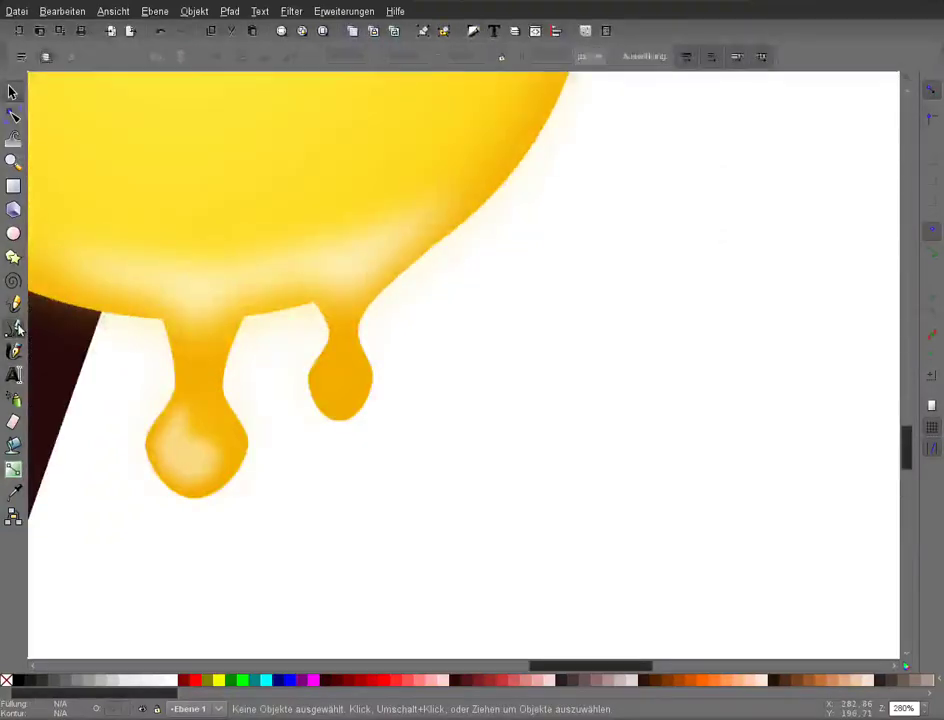
Draw a closed, outline-free shape inside the smaller right drip's drop.
click(15, 328)
click(332, 356)
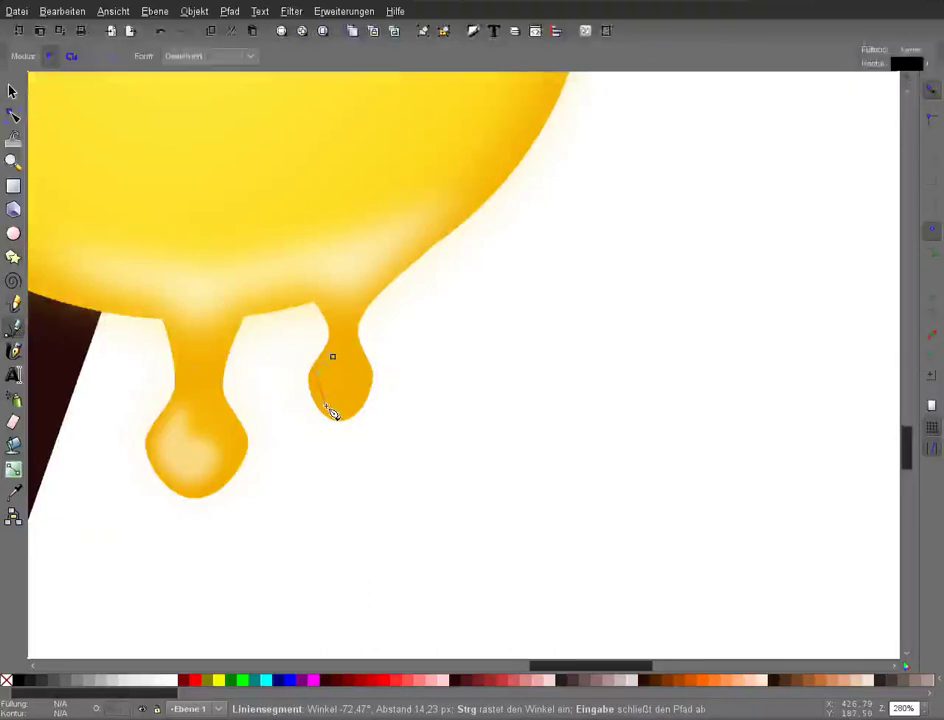
click(330, 409)
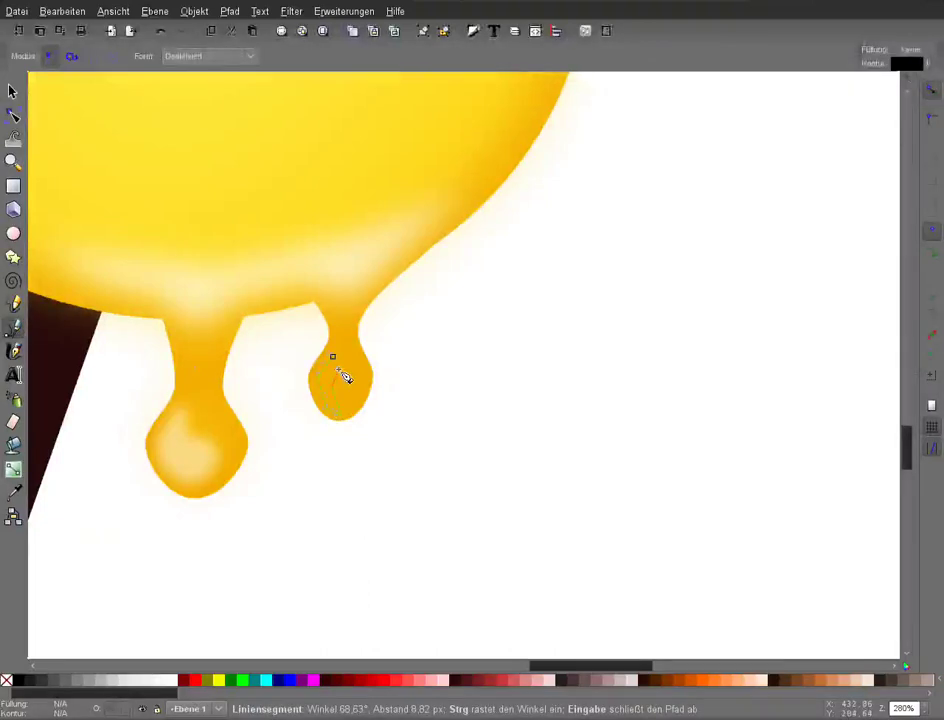
click(332, 357)
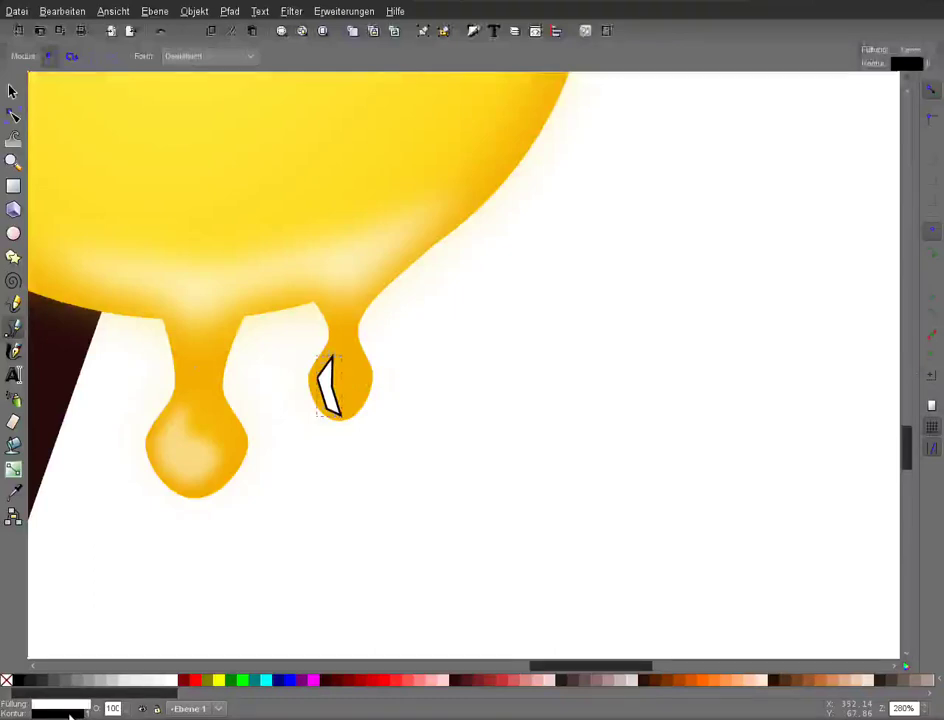
right_click(70, 716)
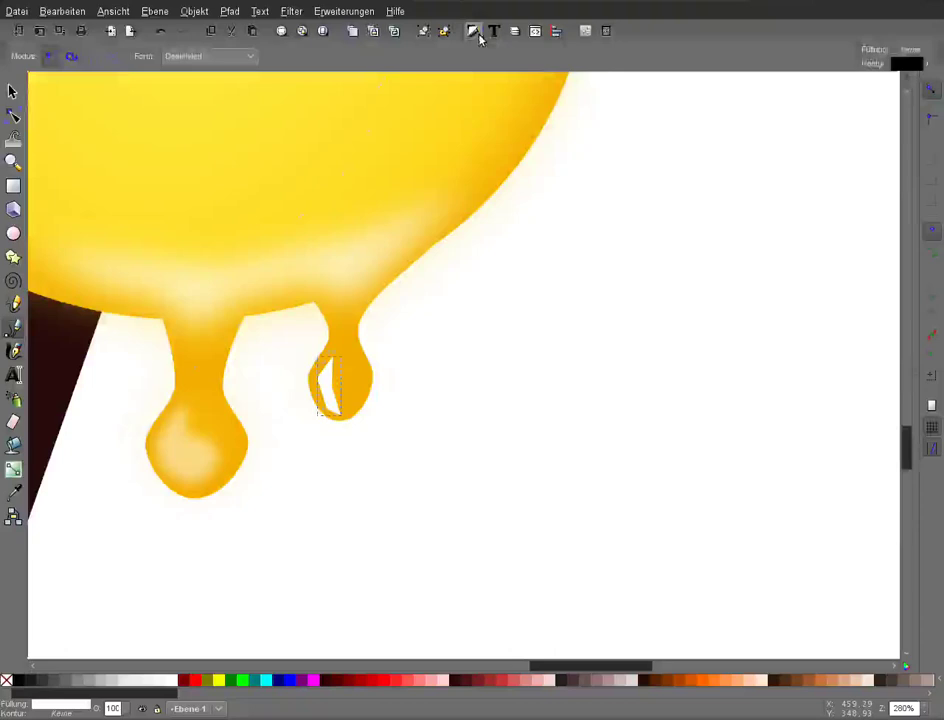
Blur the small drip highlight to about 23.1 and set its opacity to 60%.
click(474, 32)
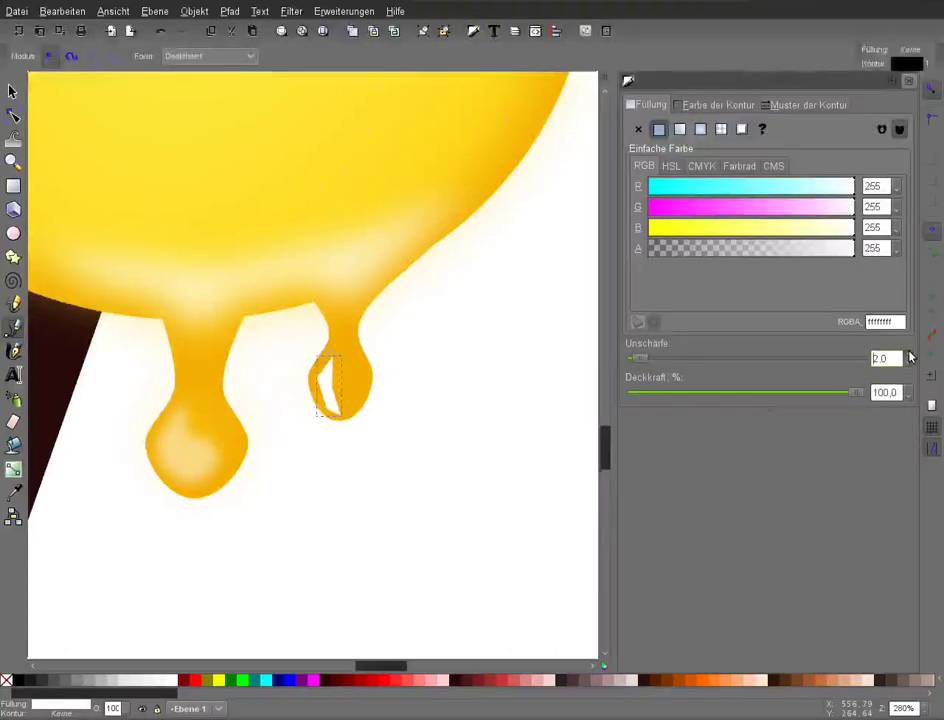
text(13)
key(Return)
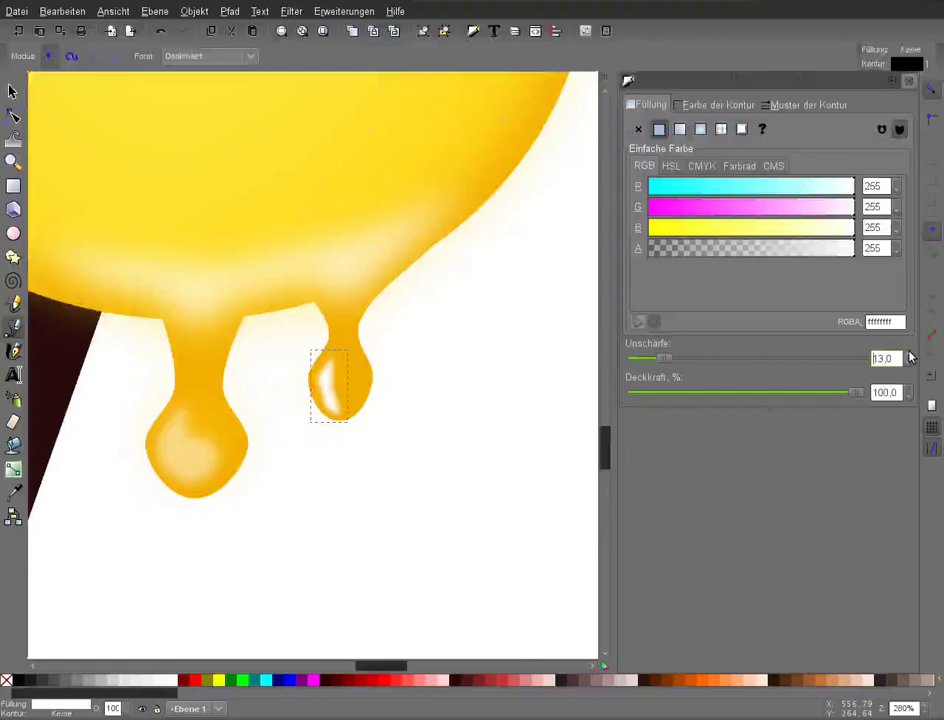
drag(908, 357, 907, 367)
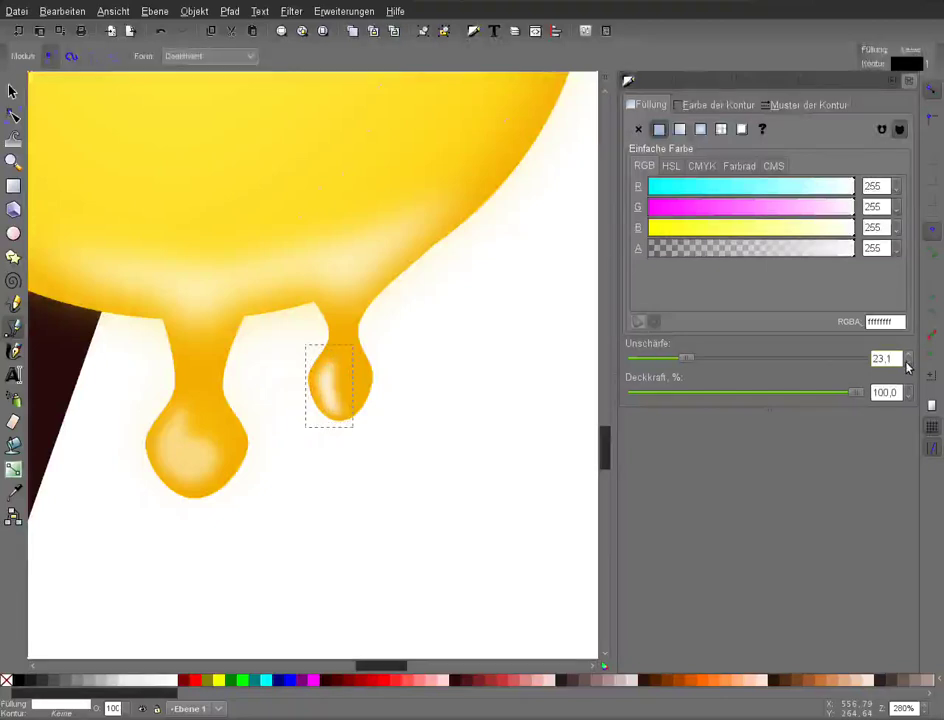
double_click(878, 392)
text(0)
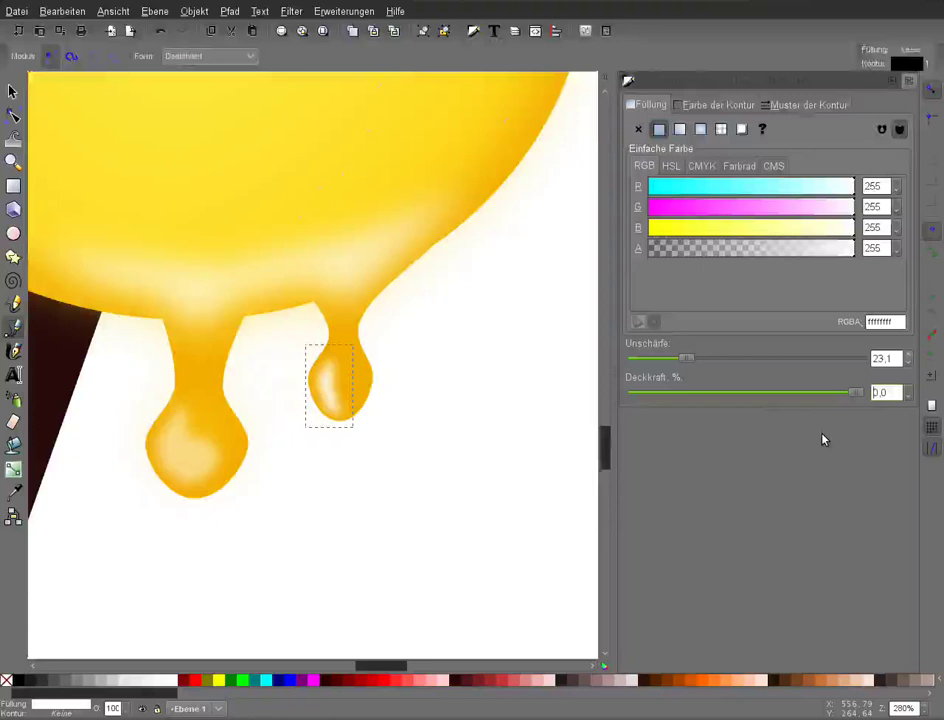
text(6)
key(Return)
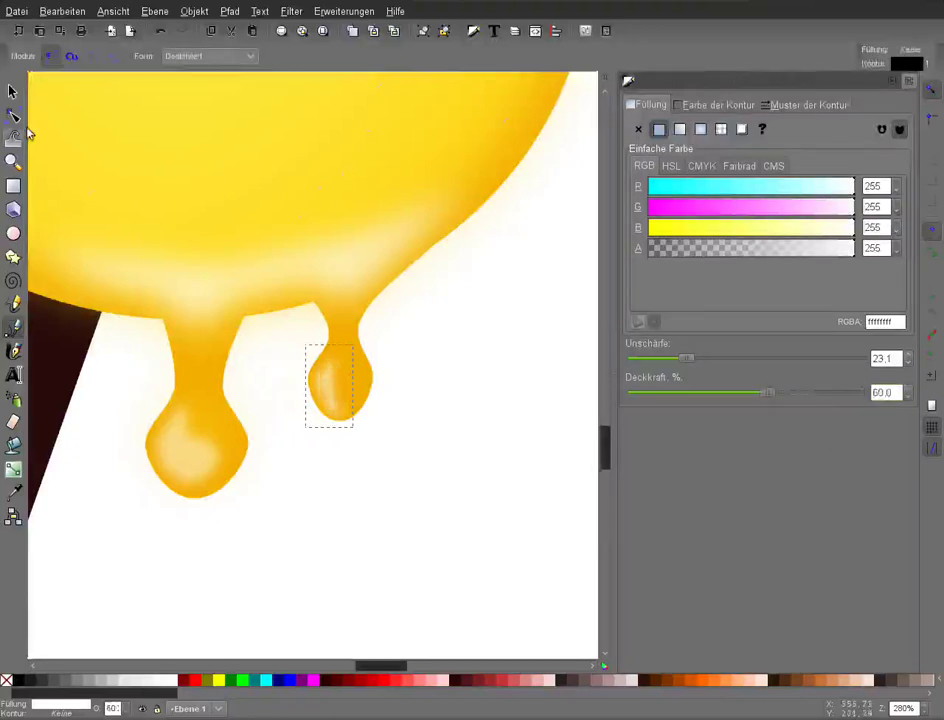
key(ctrl+shift+f)
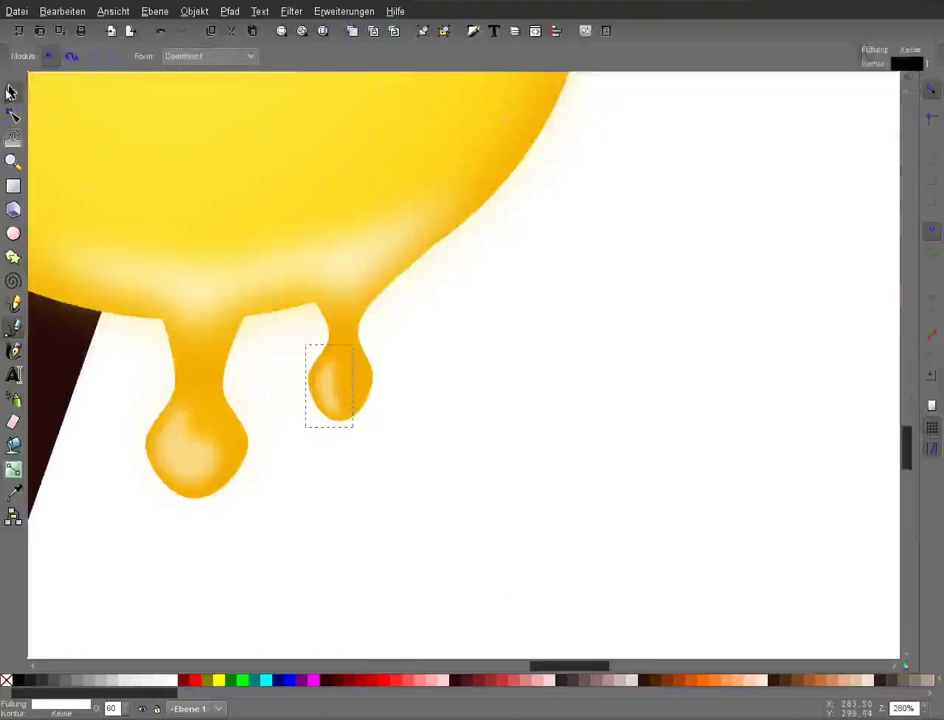
click(9, 91)
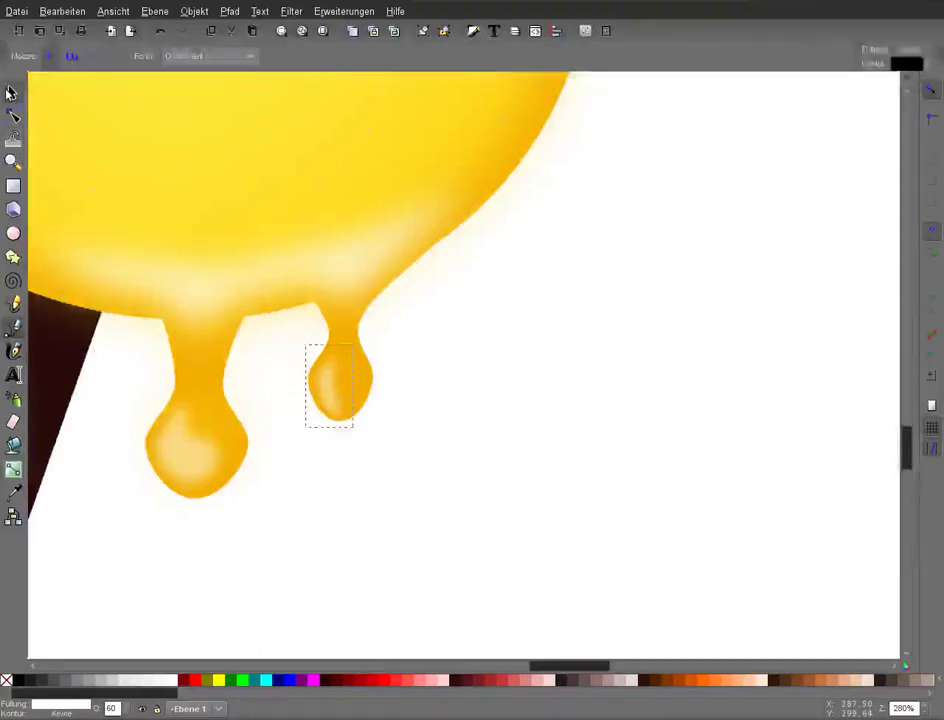
key(Escape)
key(5)
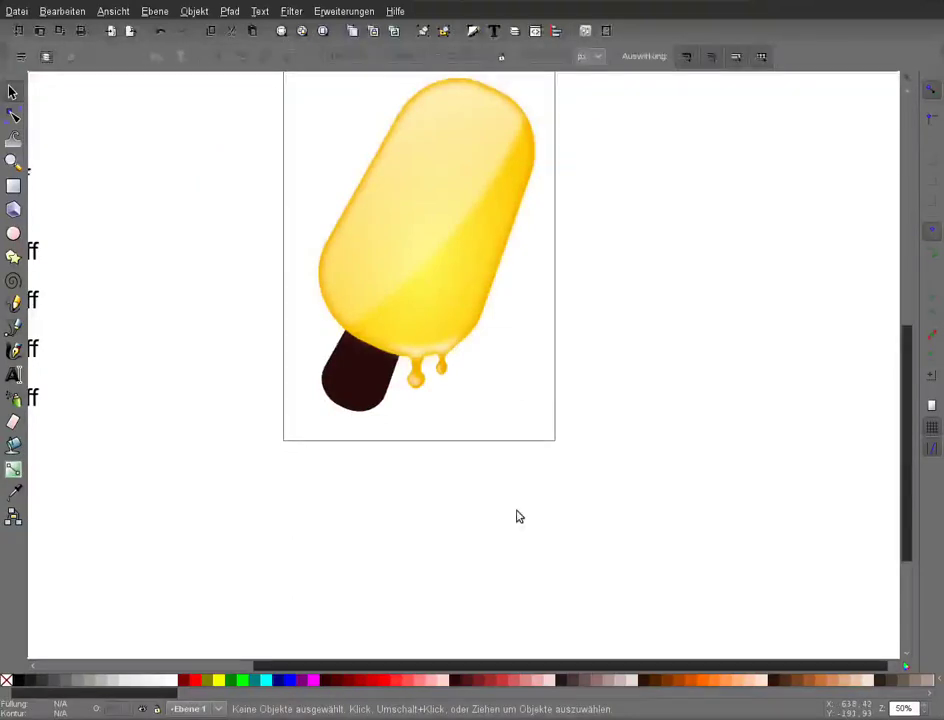
Nudge the chocolate stick slightly down-left and zoom in on the popsicle's lower part.
drag(358, 387, 344, 402)
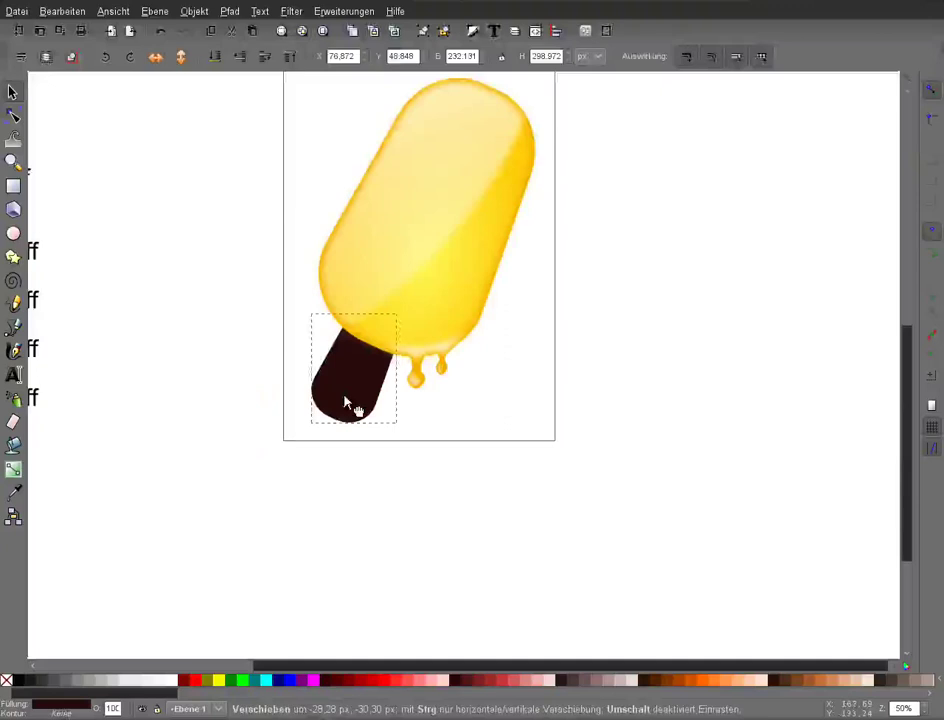
click(640, 521)
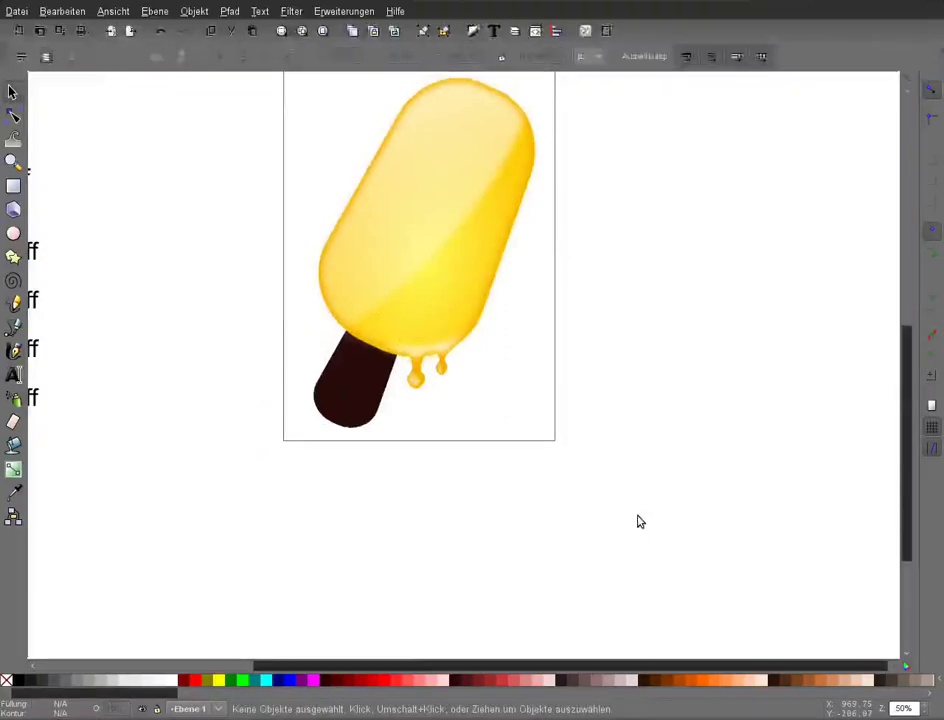
key(1)
key(b)
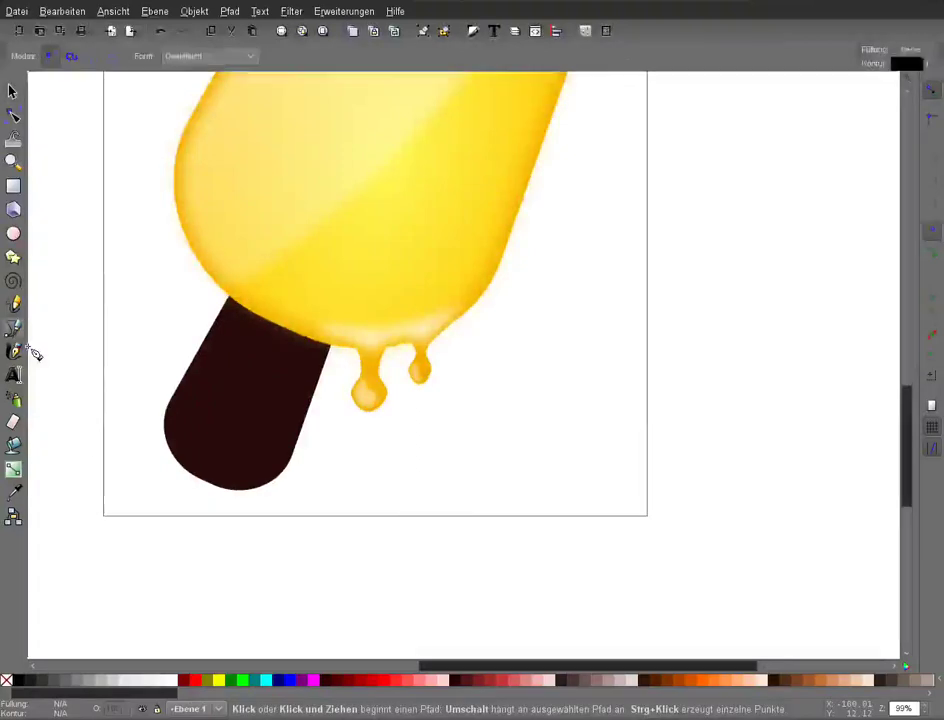
Draw a flat closed three-point shadow shape beneath the popsicle.
click(319, 486)
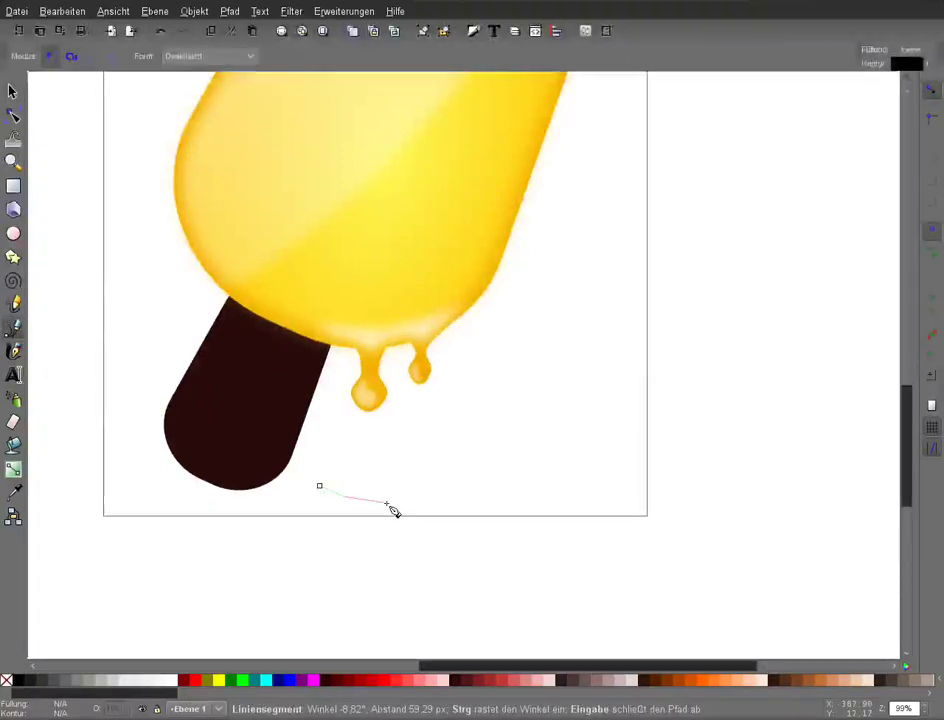
click(452, 502)
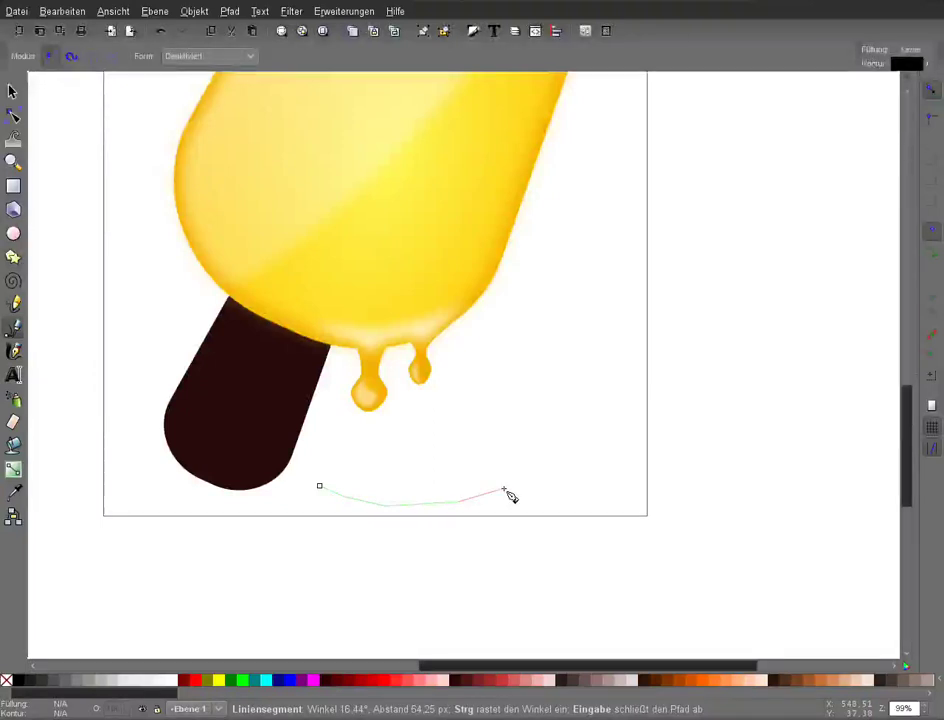
click(504, 490)
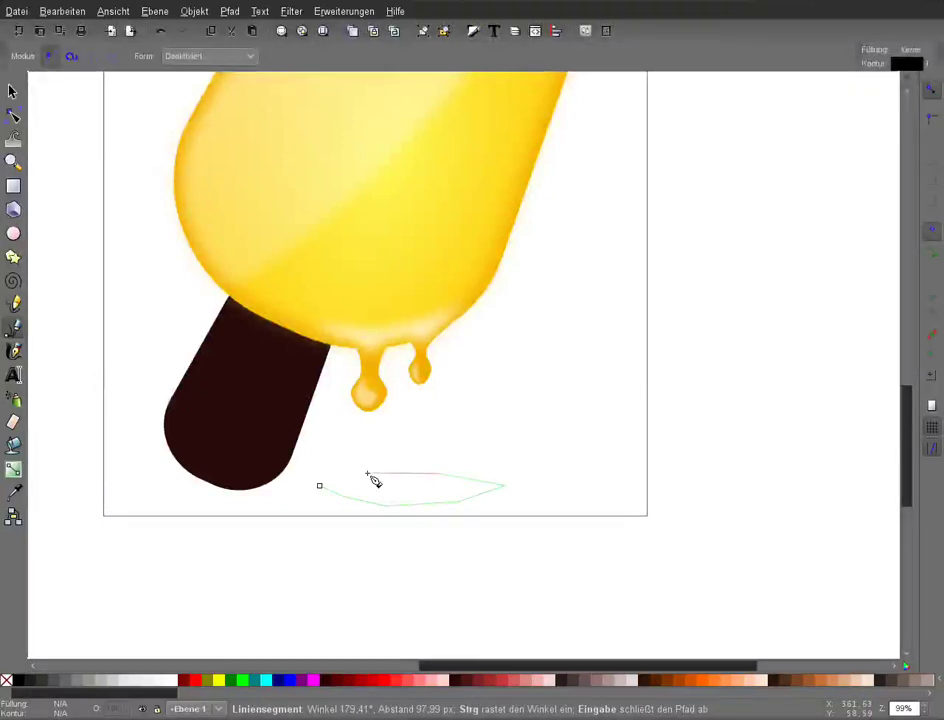
click(319, 485)
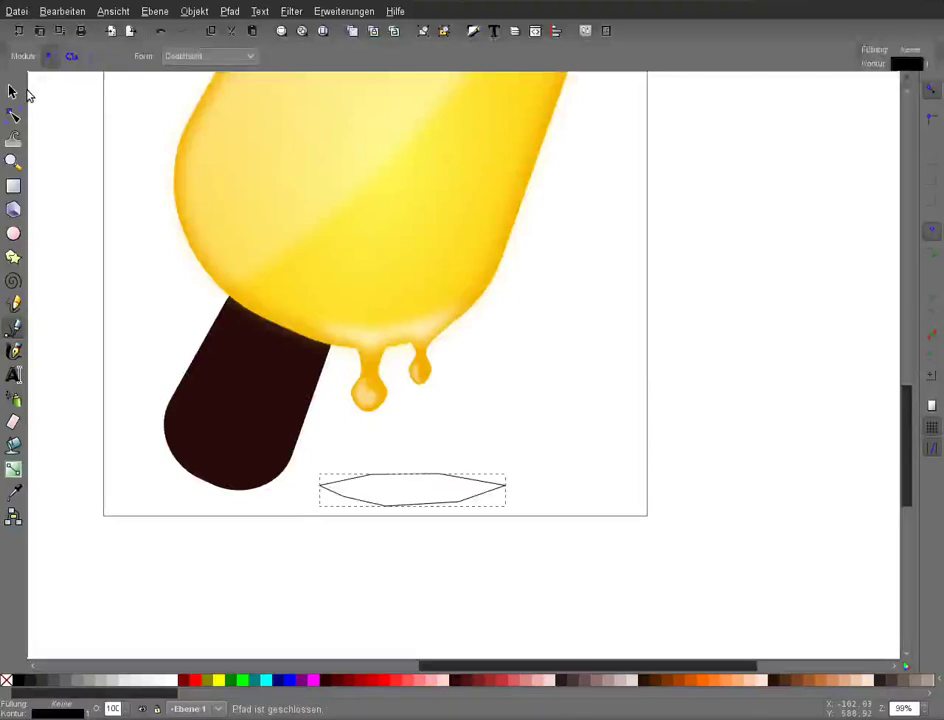
Make all the shadow shape's nodes auto-smooth so it becomes a rounded oval.
key(n)
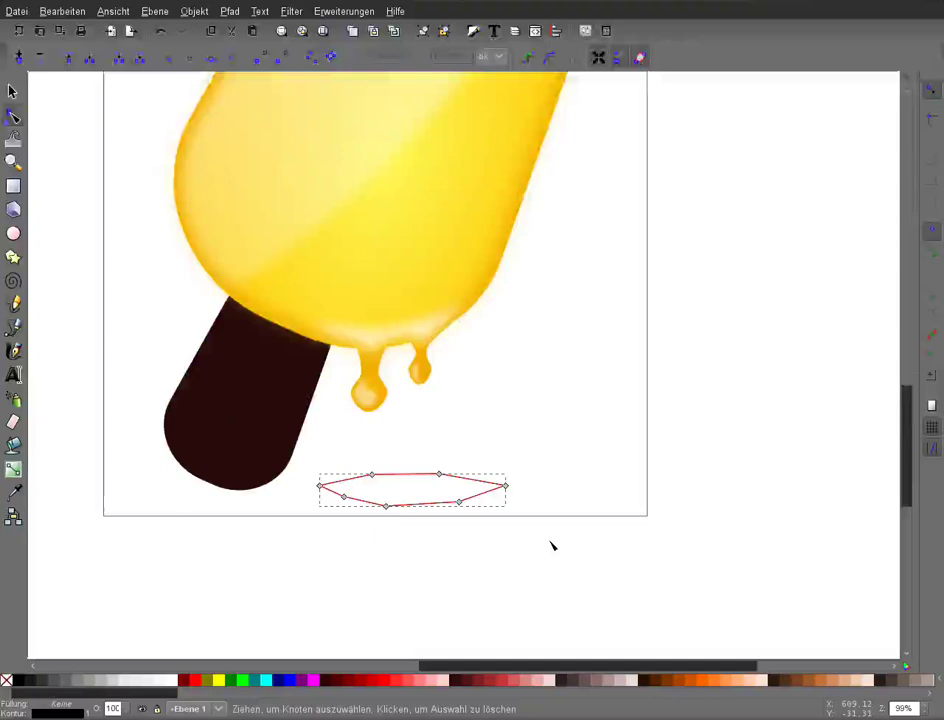
key(Escape)
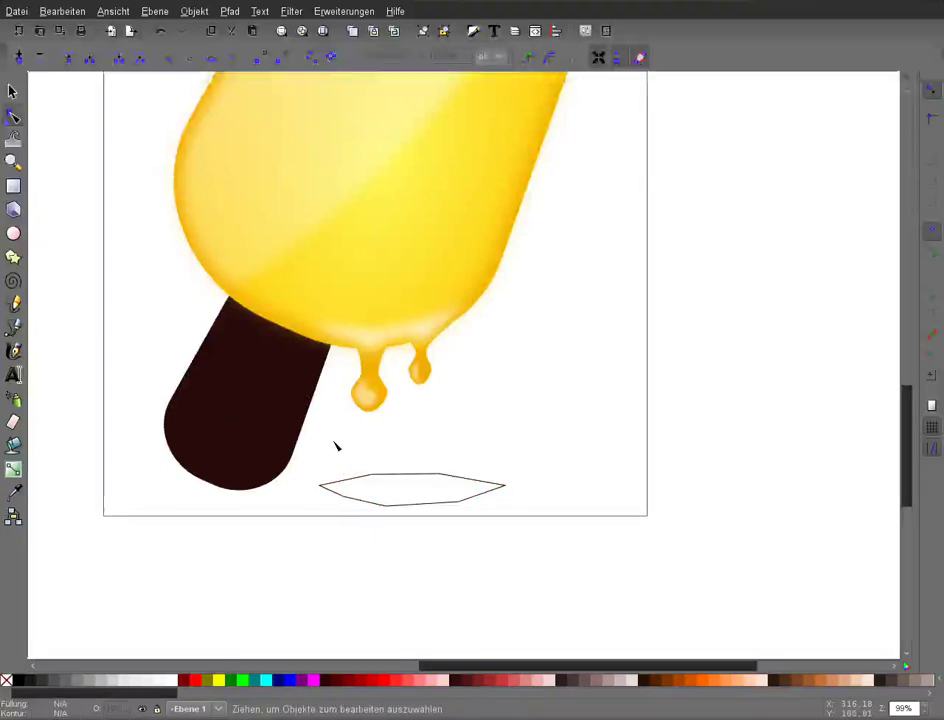
key(ctrl+a)
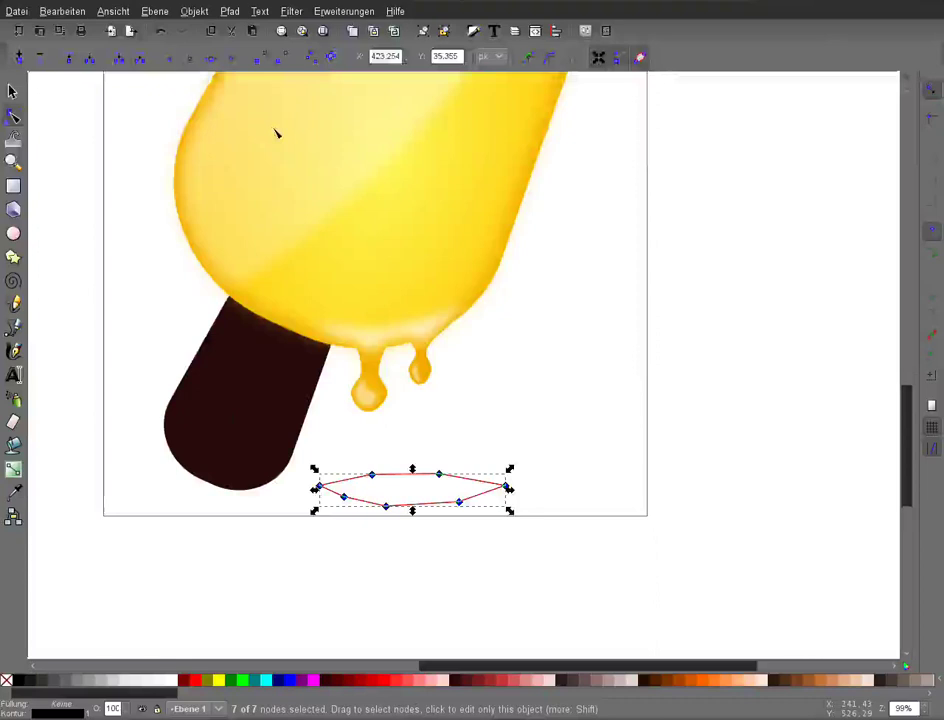
key(shift+a)
click(543, 611)
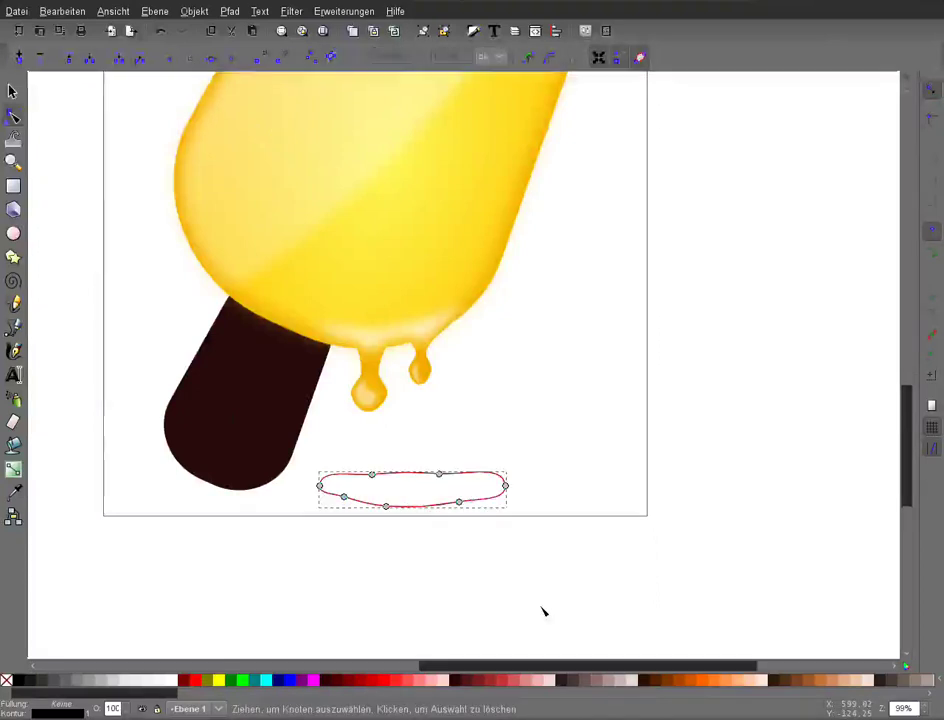
click(319, 486)
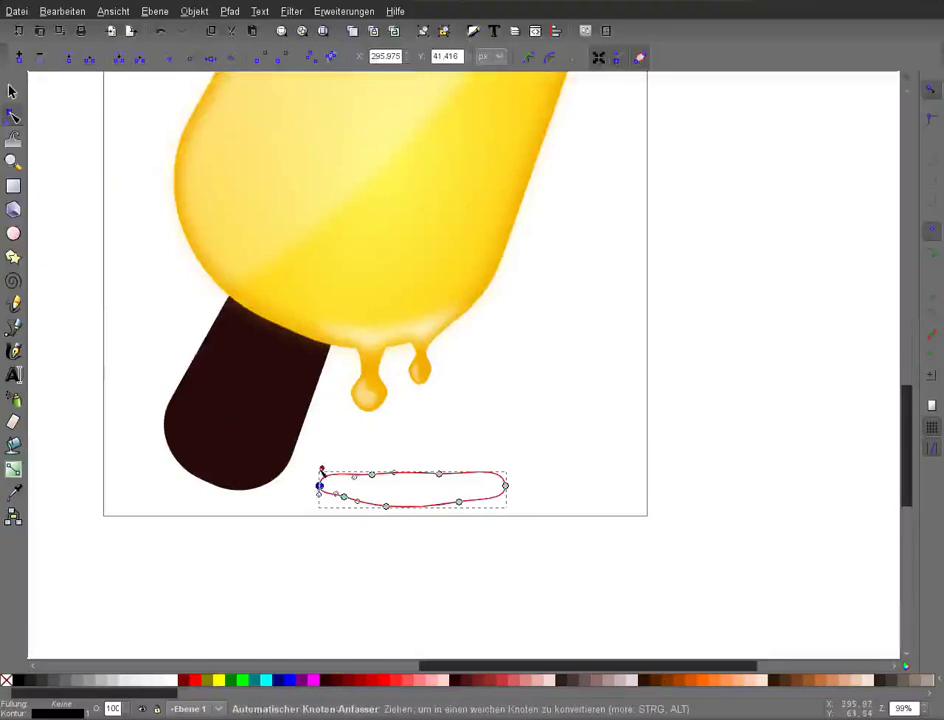
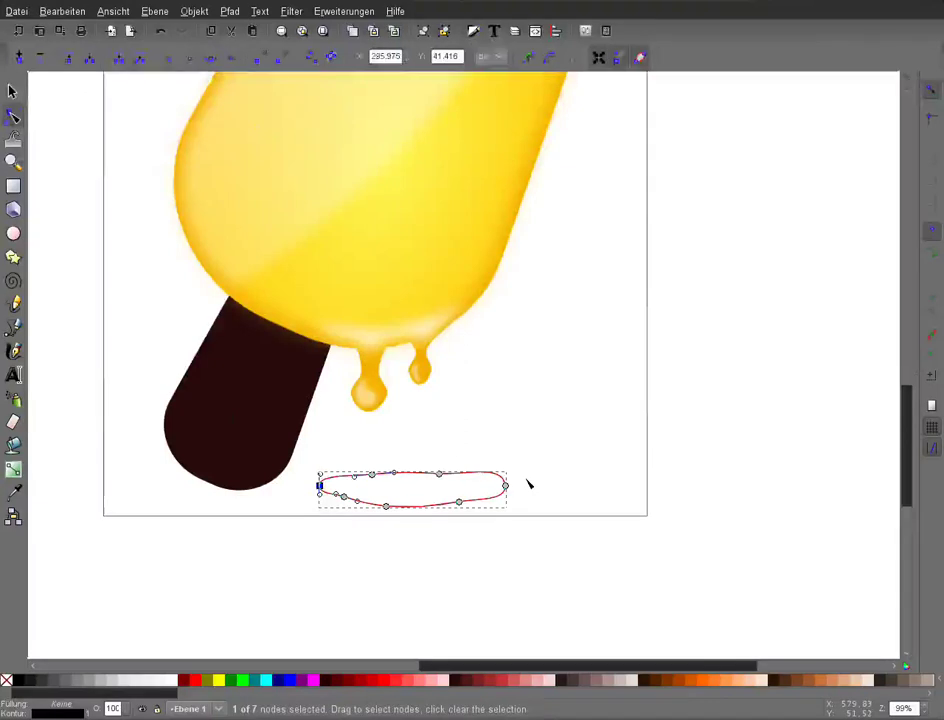
Bend the oval's end and top-edge nodes into a wavy, flat seven-node puddle outline.
click(505, 485)
drag(505, 477, 508, 471)
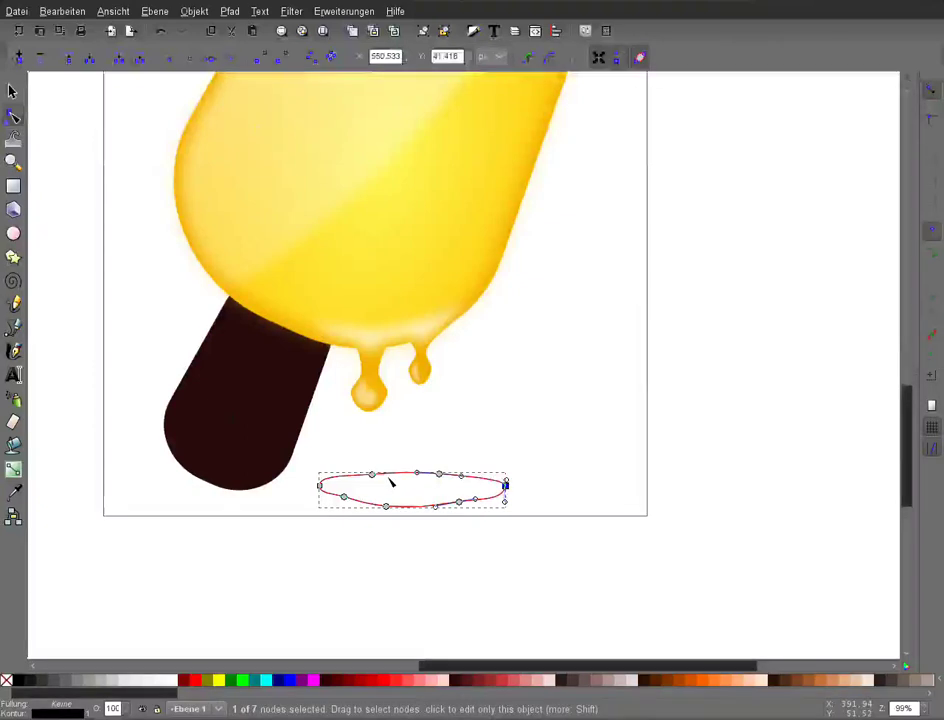
key(Escape)
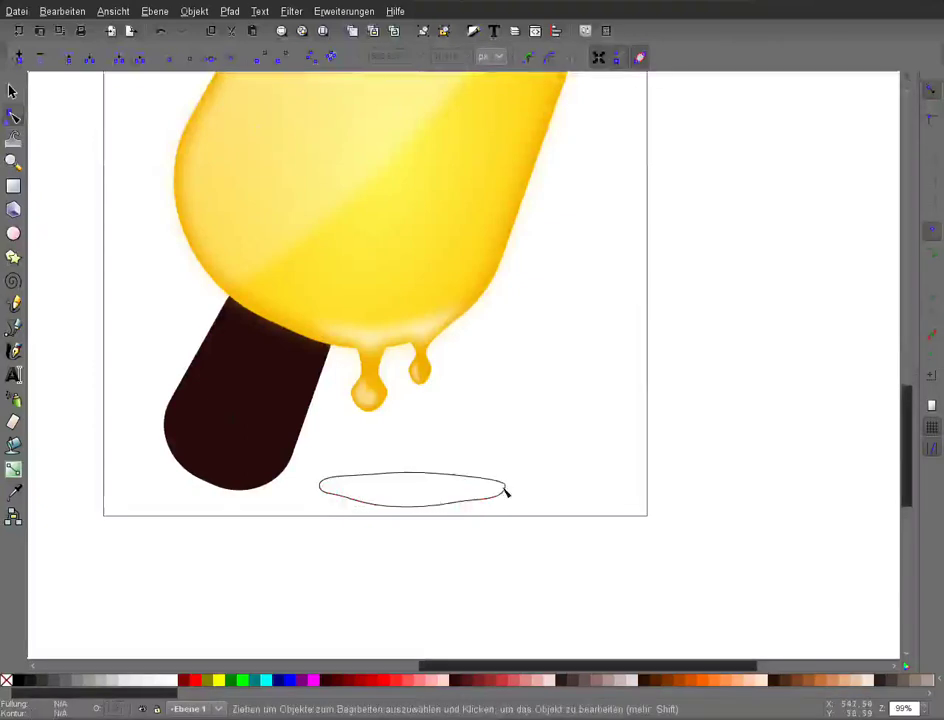
click(507, 490)
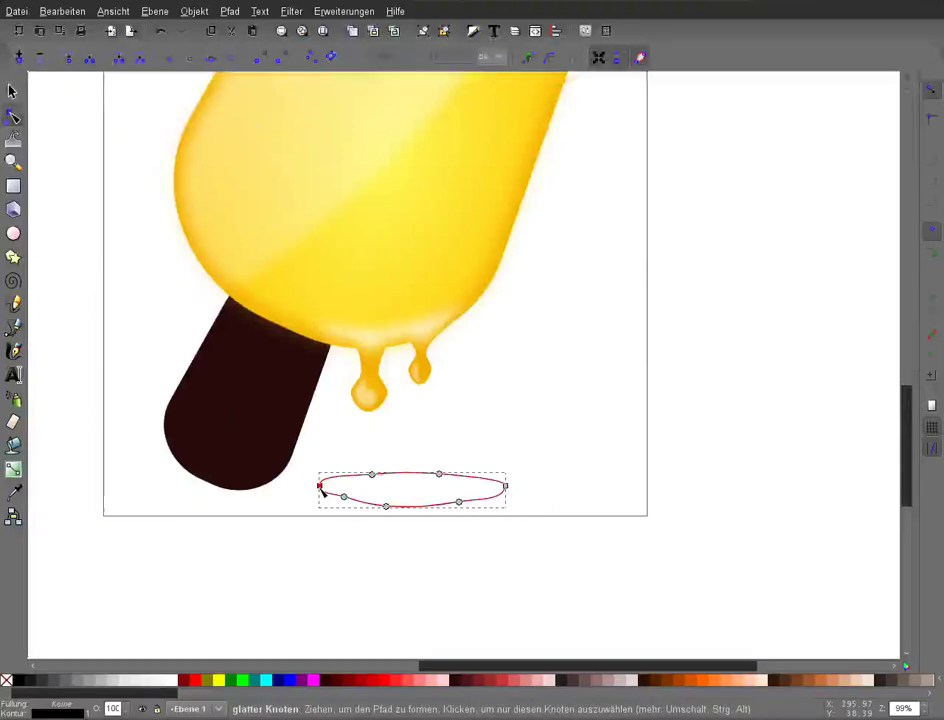
click(320, 487)
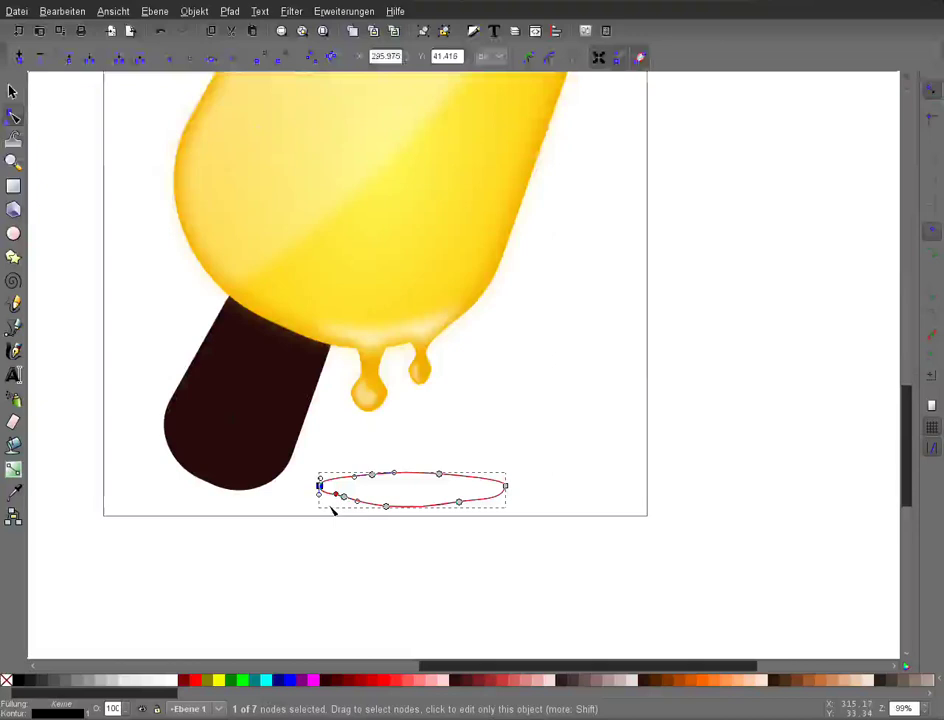
click(372, 475)
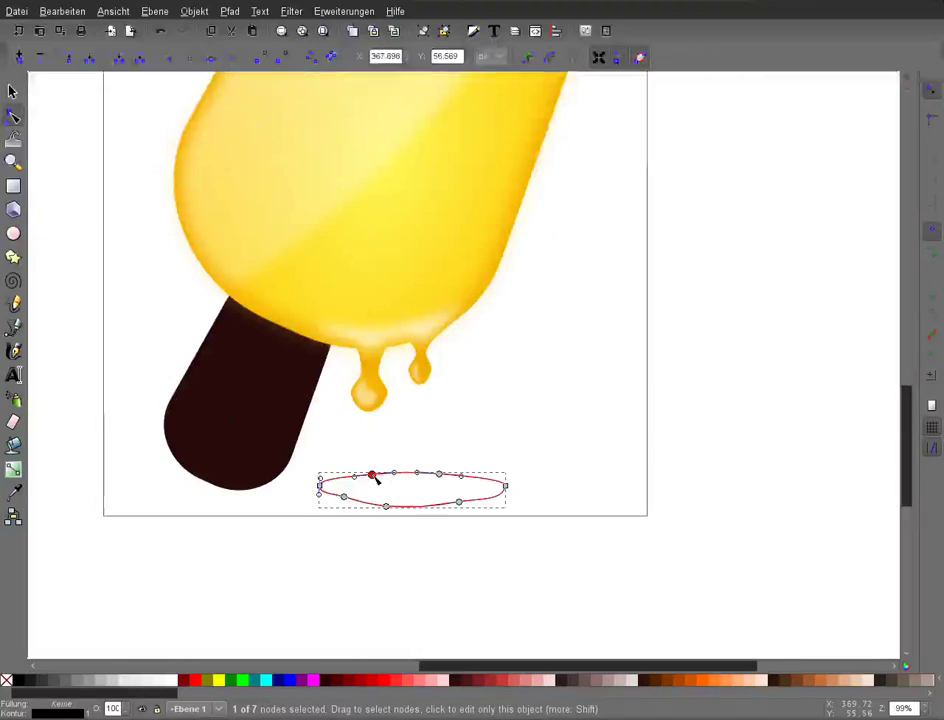
click(439, 472)
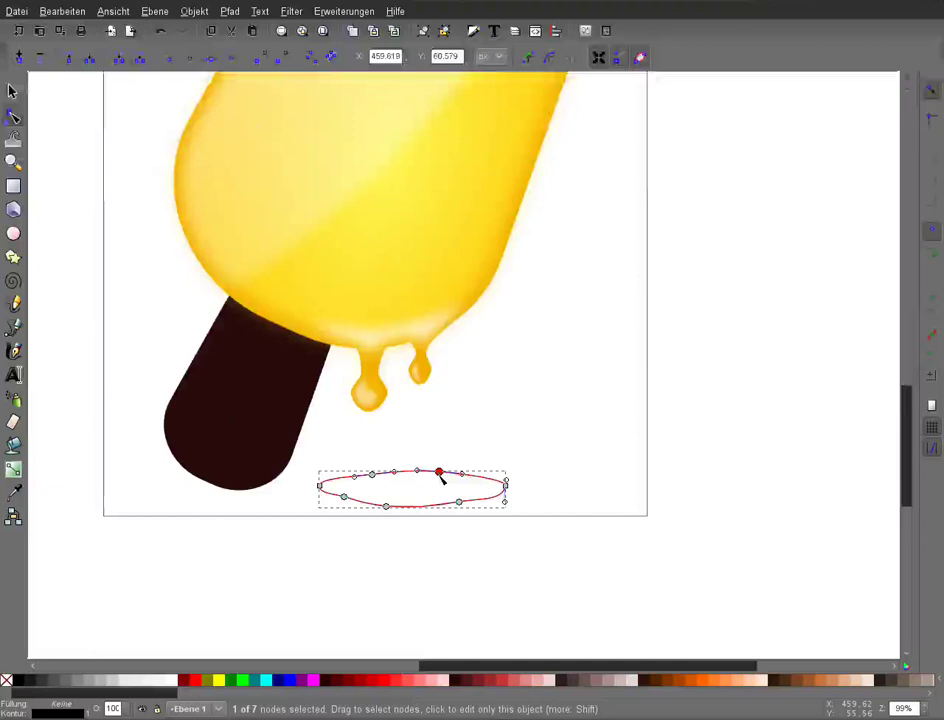
click(687, 559)
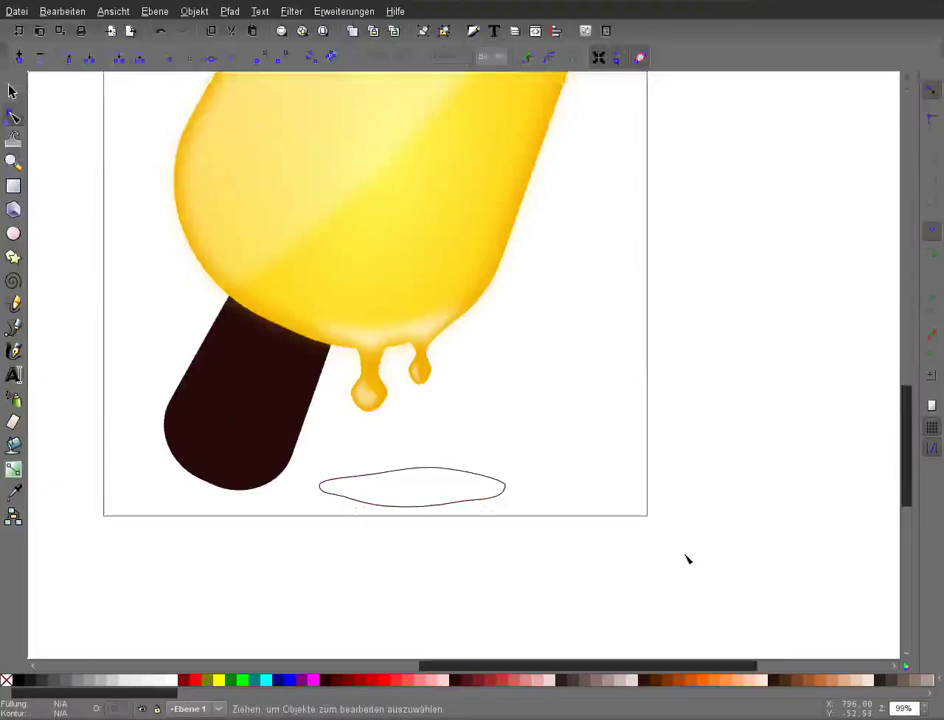
click(14, 92)
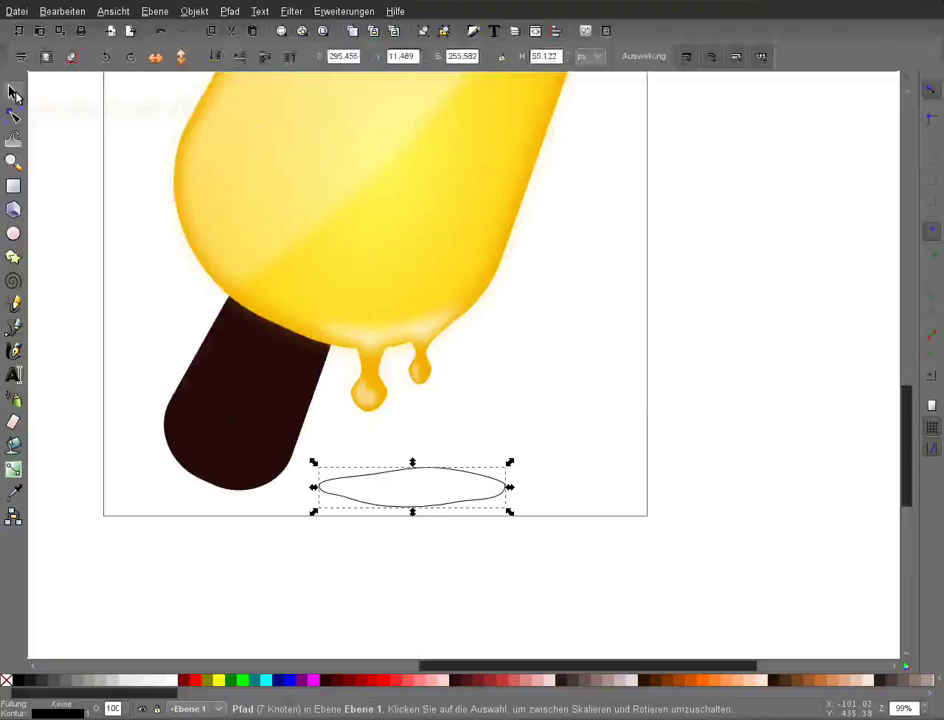
Fill the puddle with ffce08 yellow and give it a radial gradient.
key(minus)
key(minus)
key(minus)
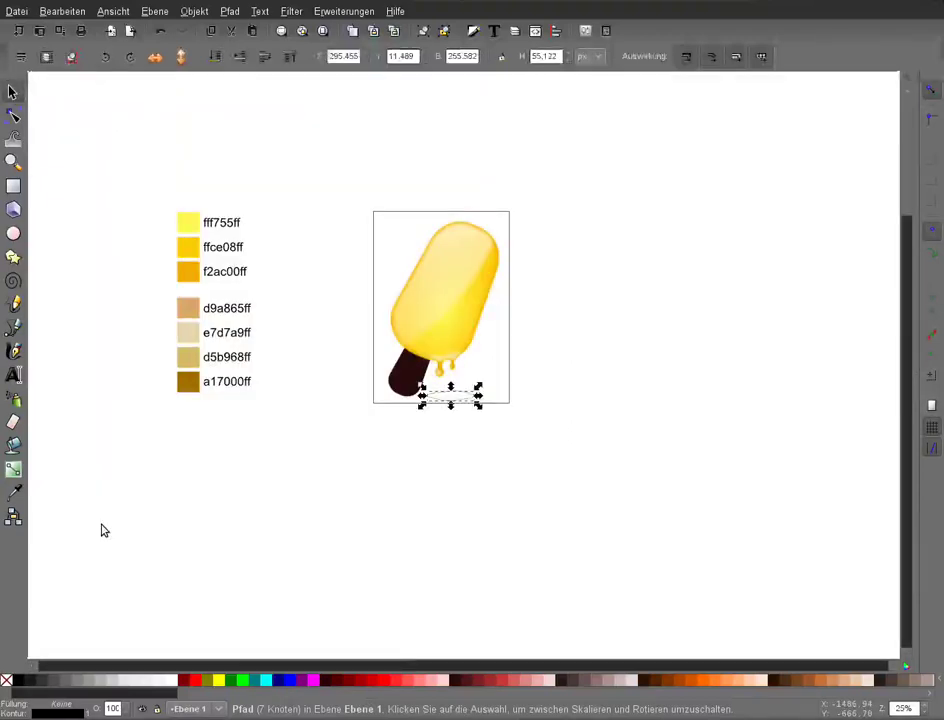
key(d)
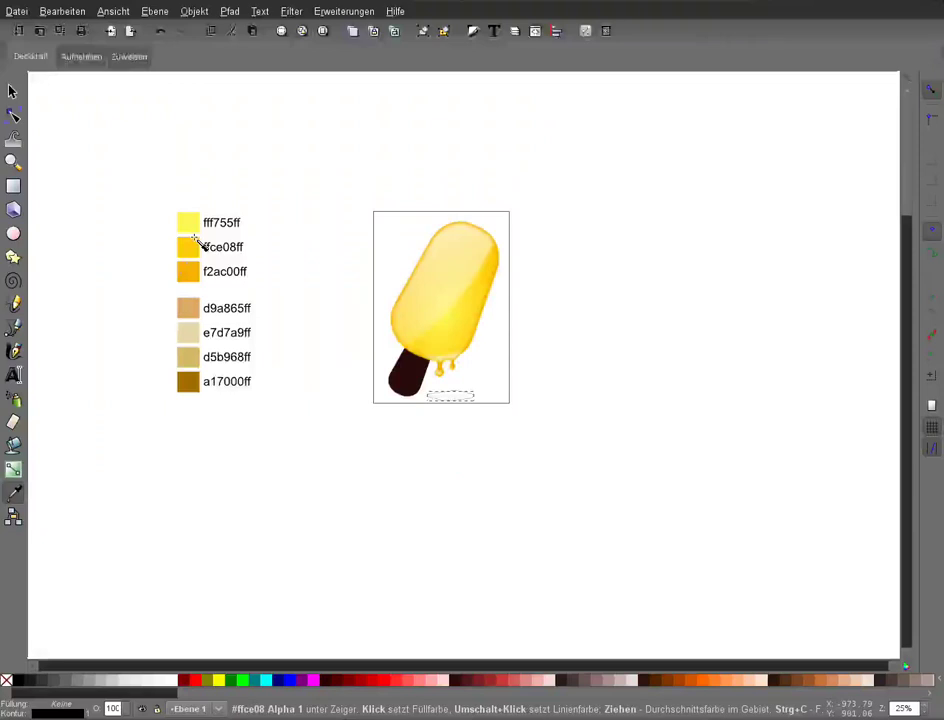
click(199, 243)
click(14, 469)
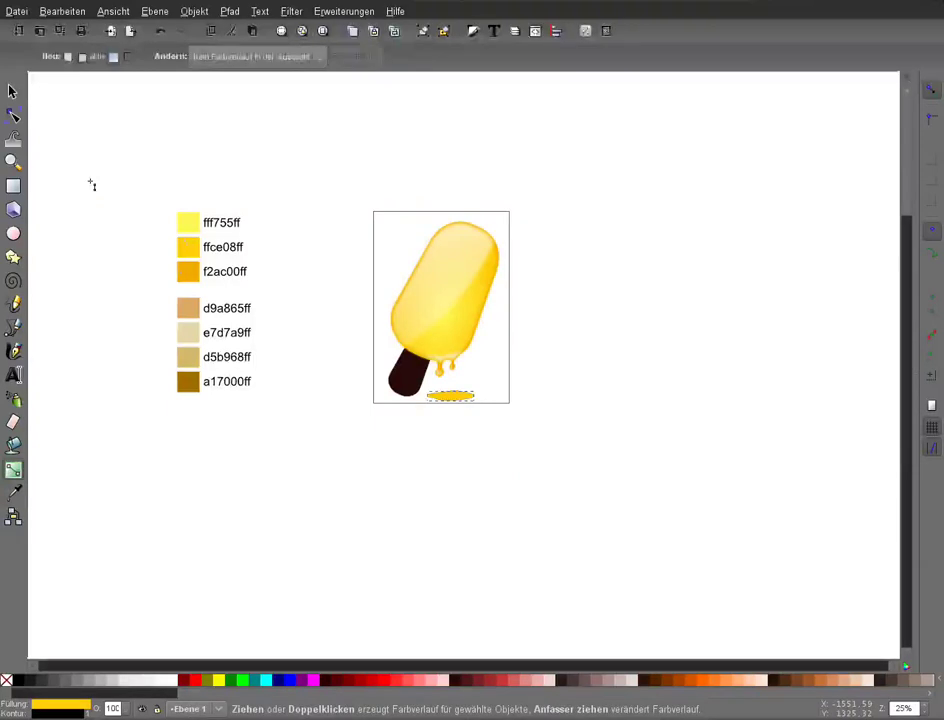
double_click(449, 396)
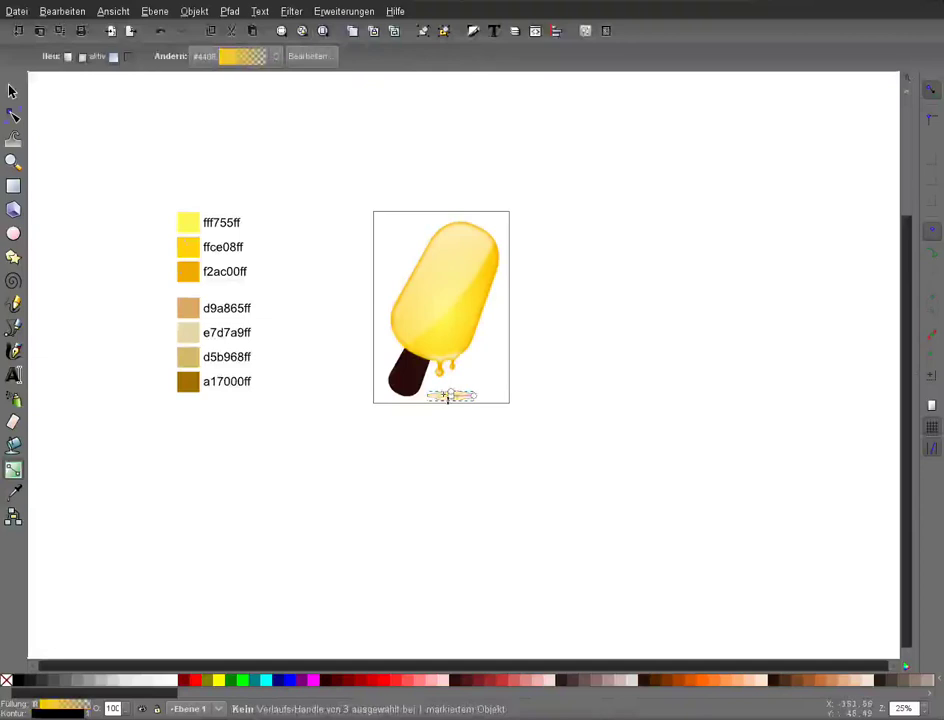
click(450, 395)
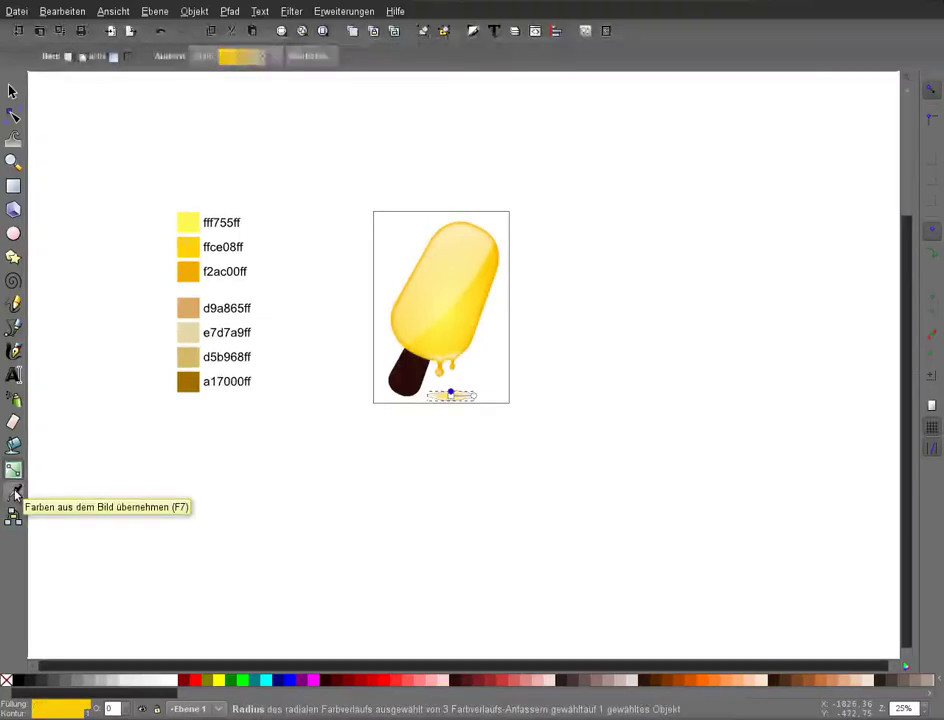
Sample the f2ac00 orange swatch for the puddle gradient's centre stop.
click(14, 493)
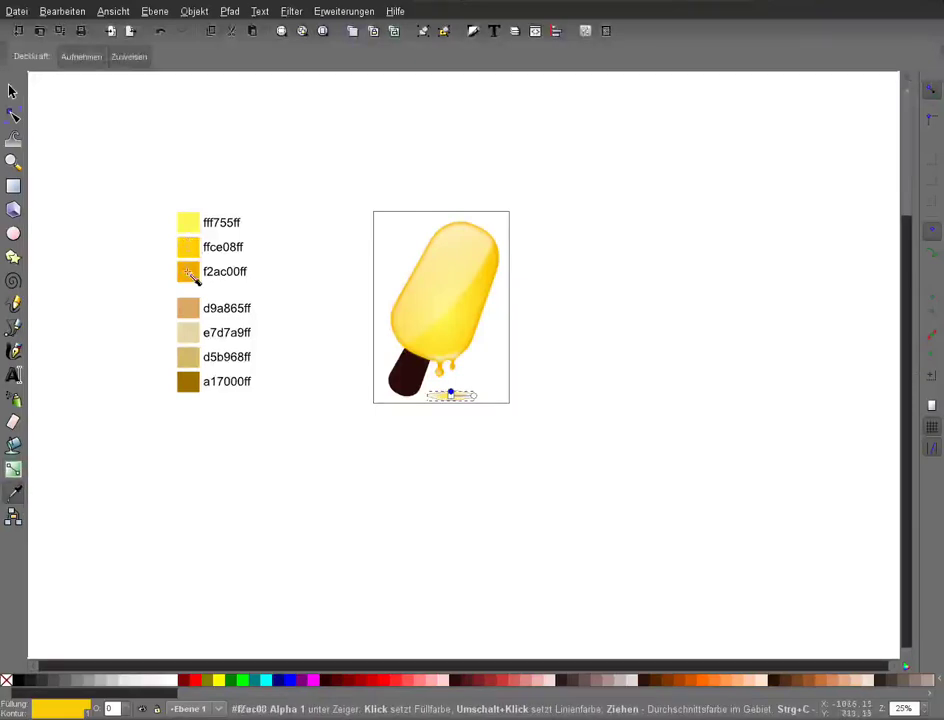
click(187, 272)
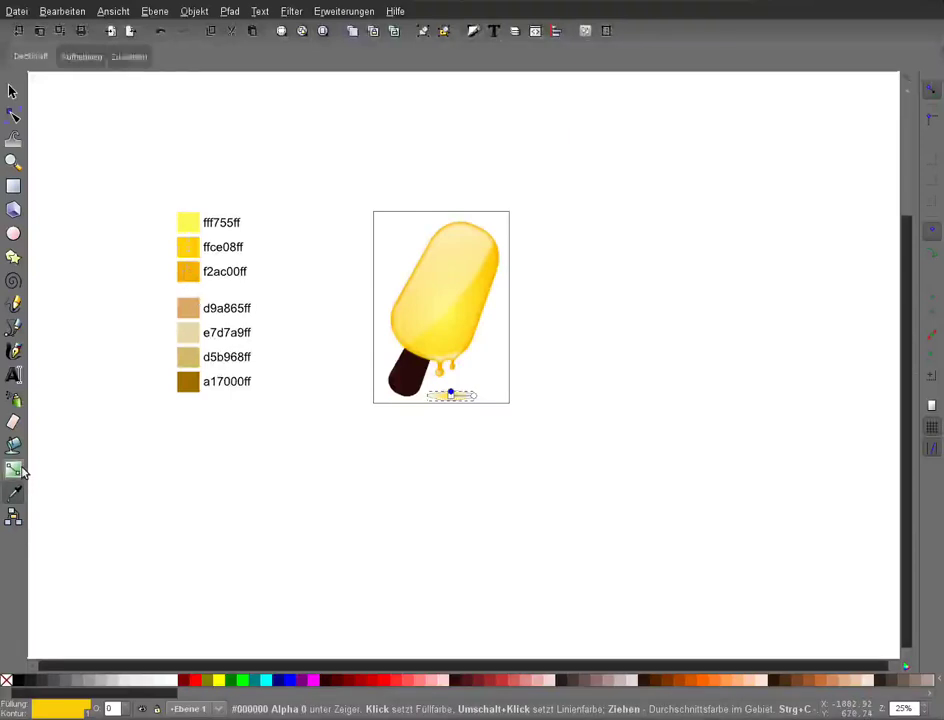
click(15, 469)
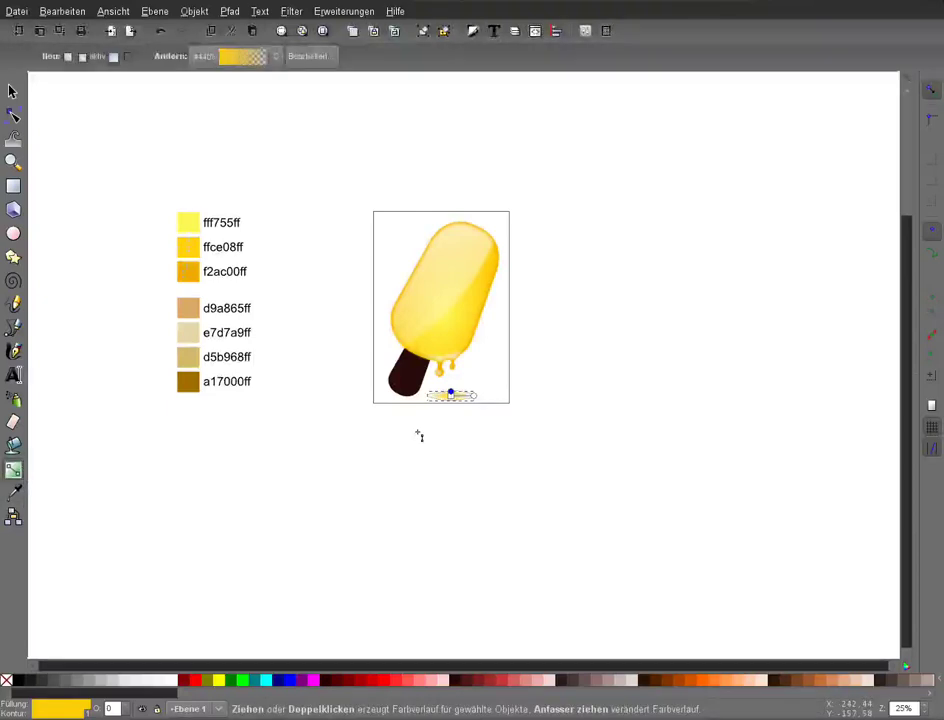
click(451, 396)
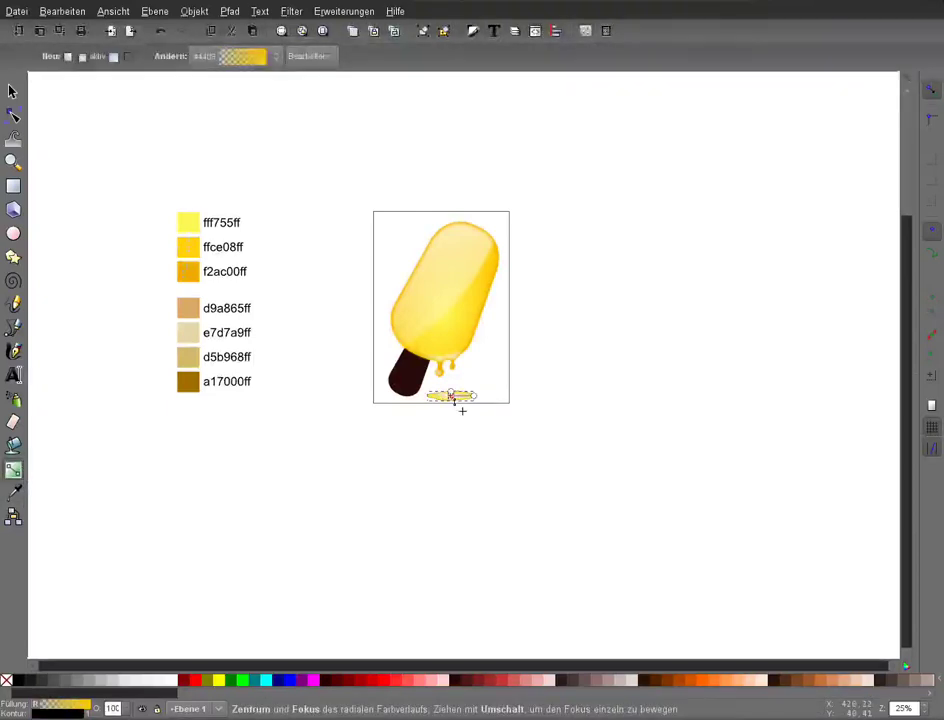
click(451, 396)
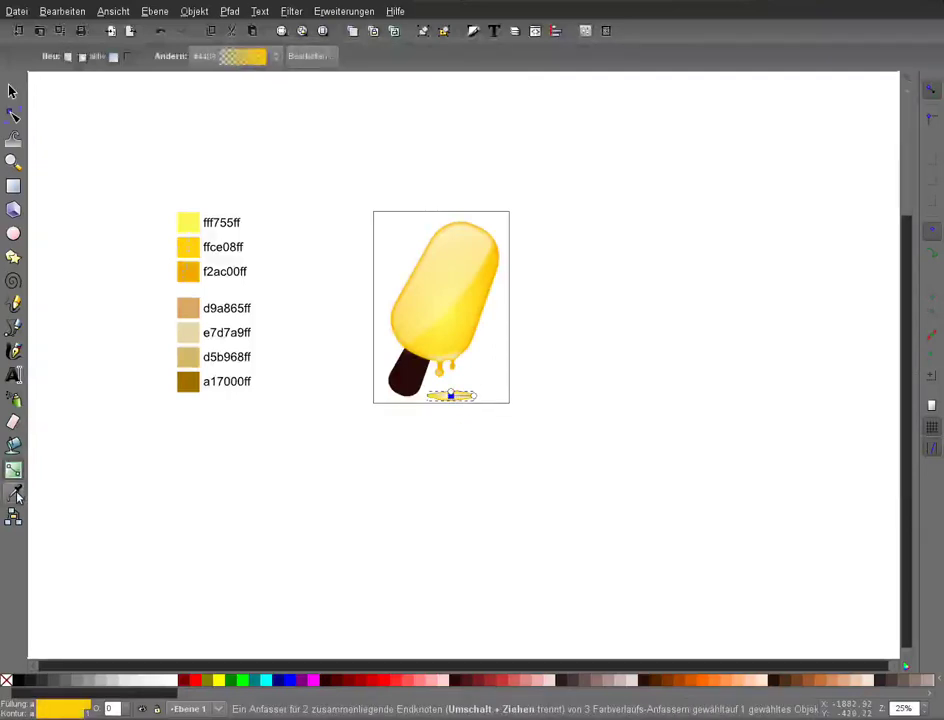
click(15, 494)
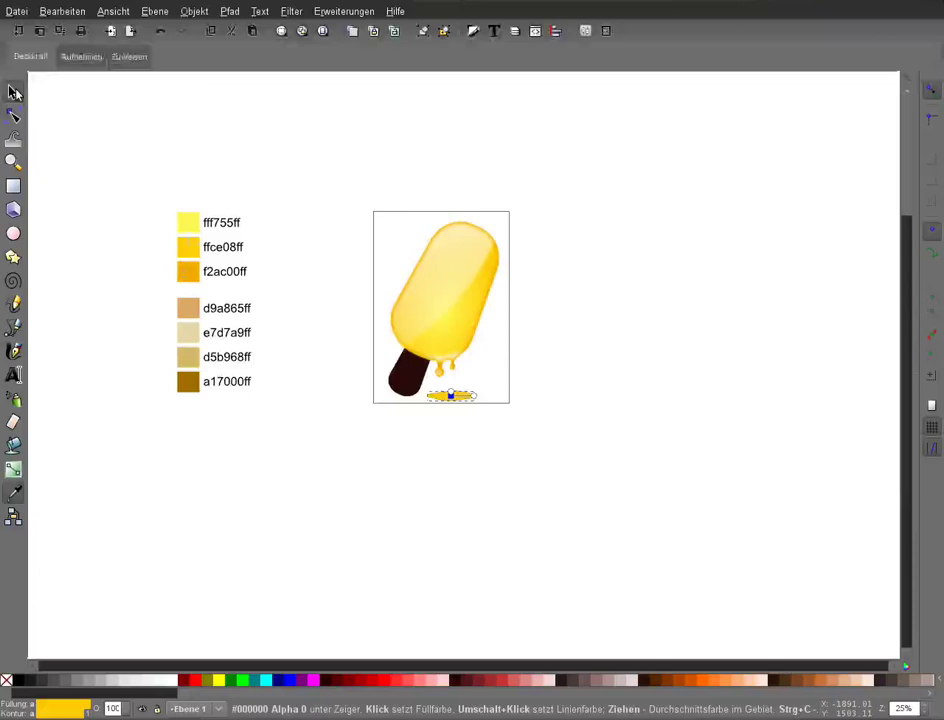
click(14, 93)
key(3)
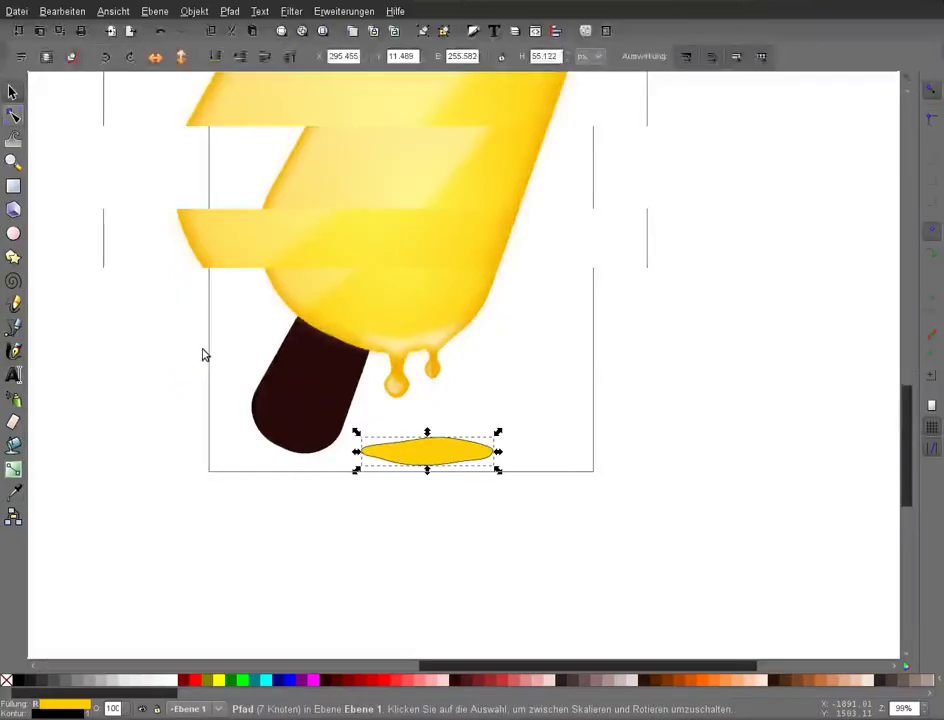
Shade the puddle gradient's stop with the f2ac00 orange swatch.
key(g)
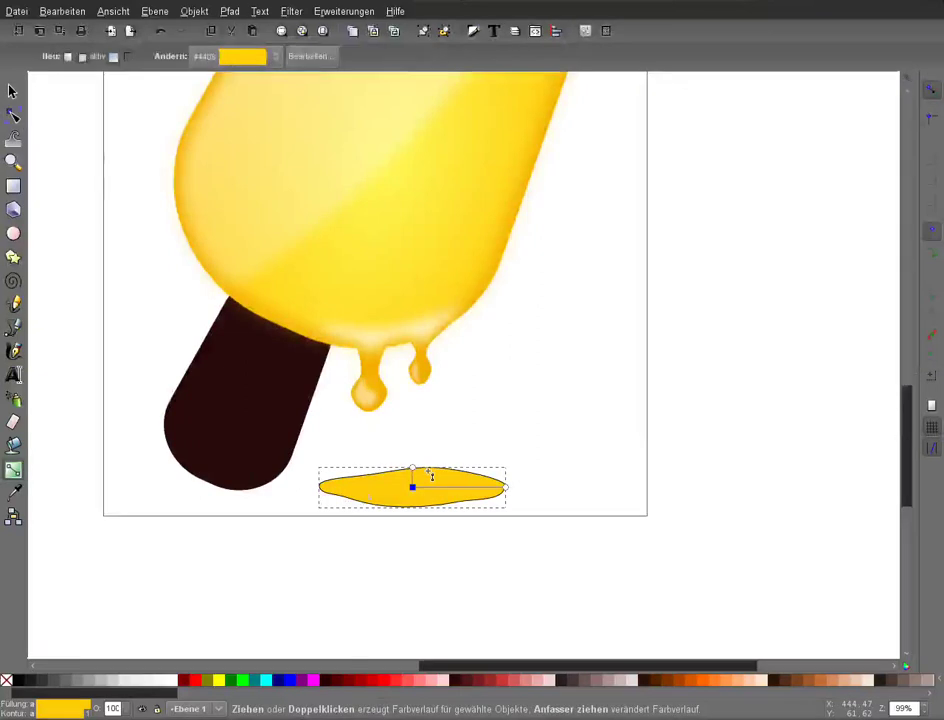
key(minus)
key(minus)
key(minus)
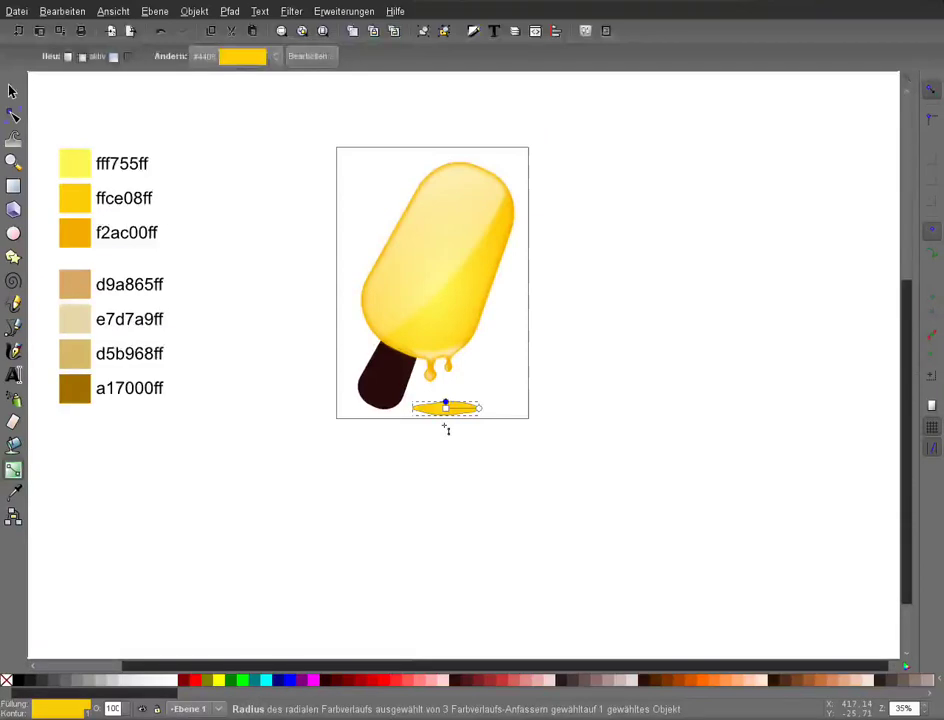
key(d)
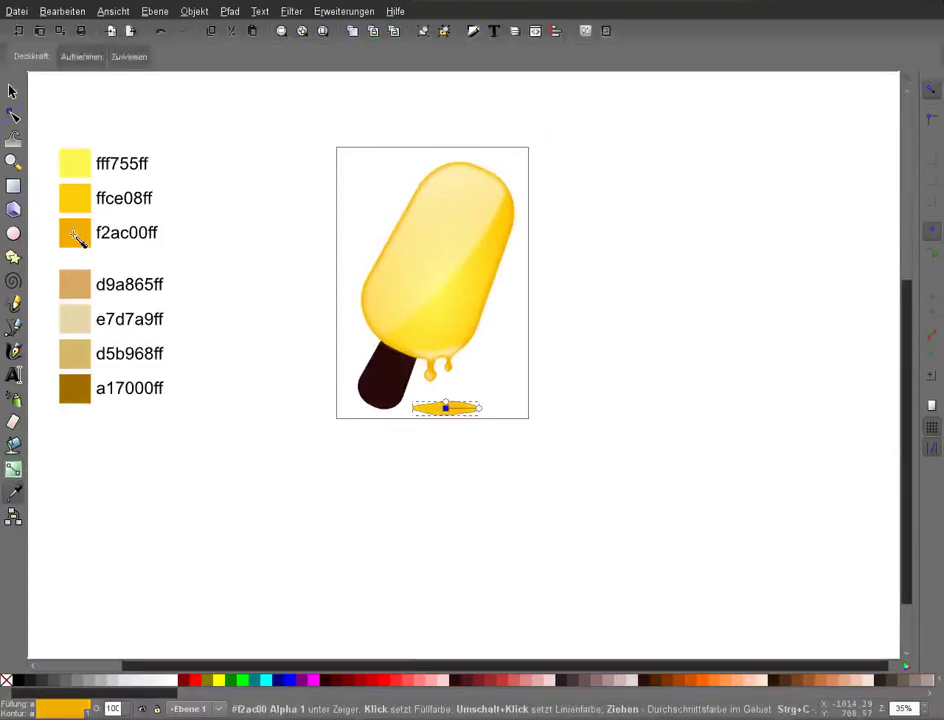
key(d)
Remove the puddle's outline stroke.
right_click(55, 710)
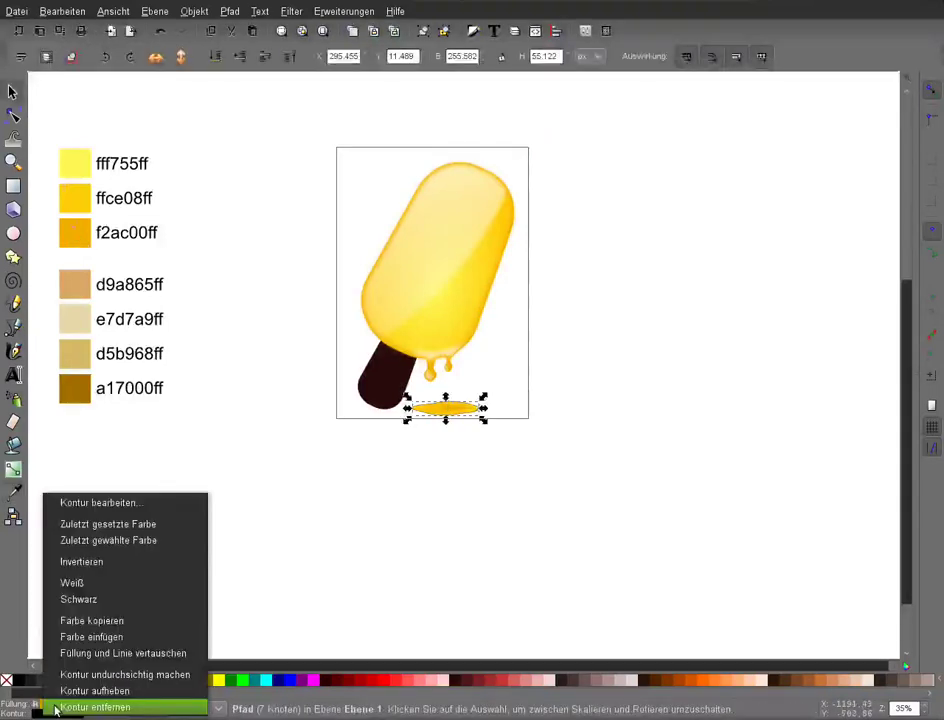
click(55, 707)
key(plus)
key(plus)
key(plus)
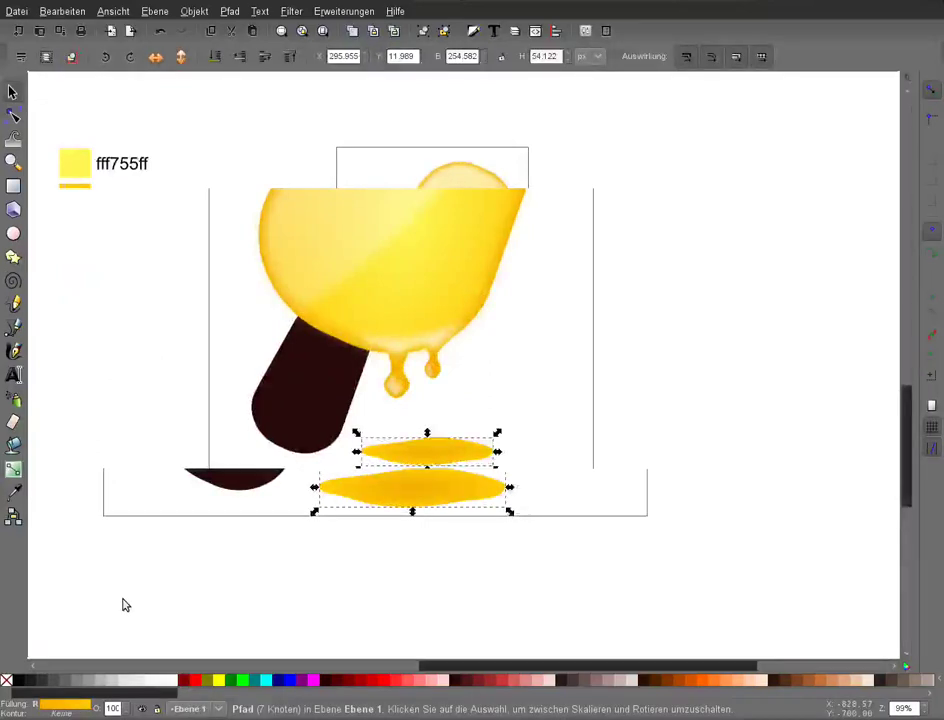
Move the puddle gradient's centre lower and check its centre stop colour.
key(g)
click(413, 487)
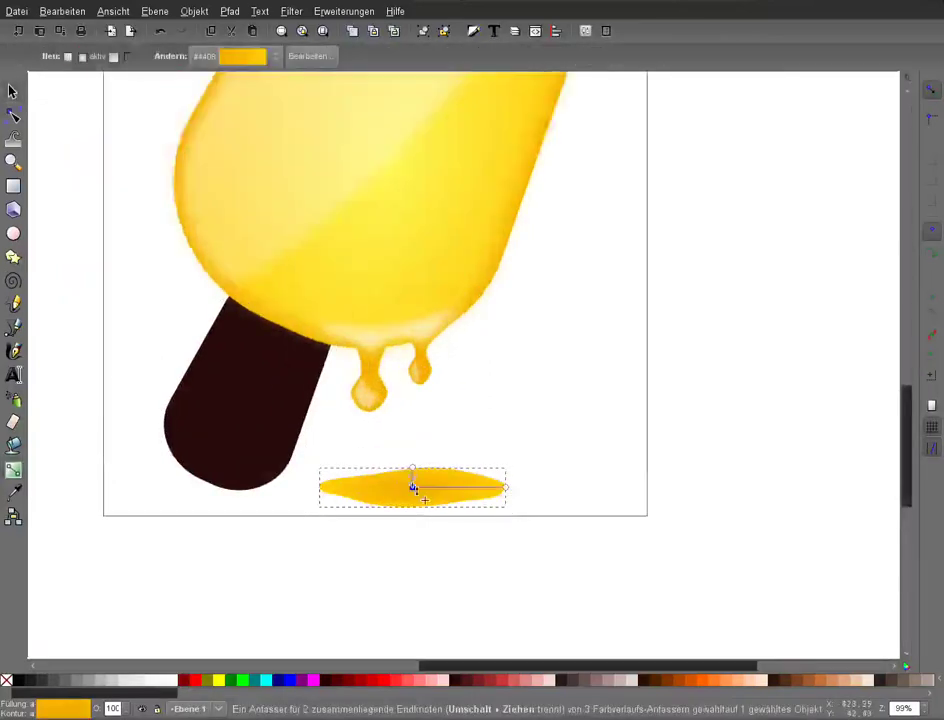
drag(413, 487, 412, 500)
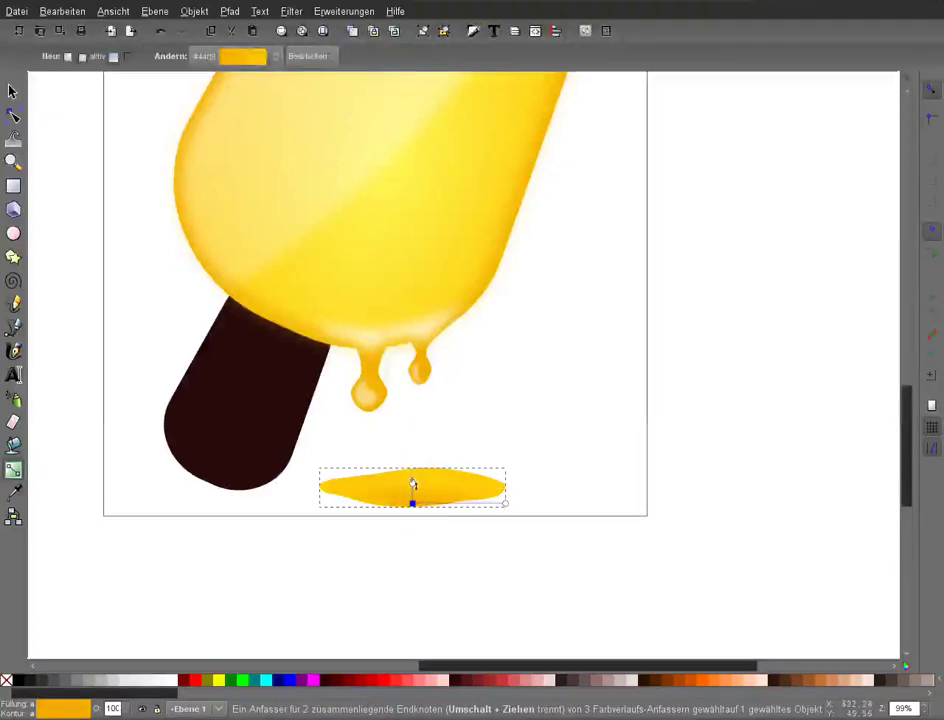
double_click(412, 484)
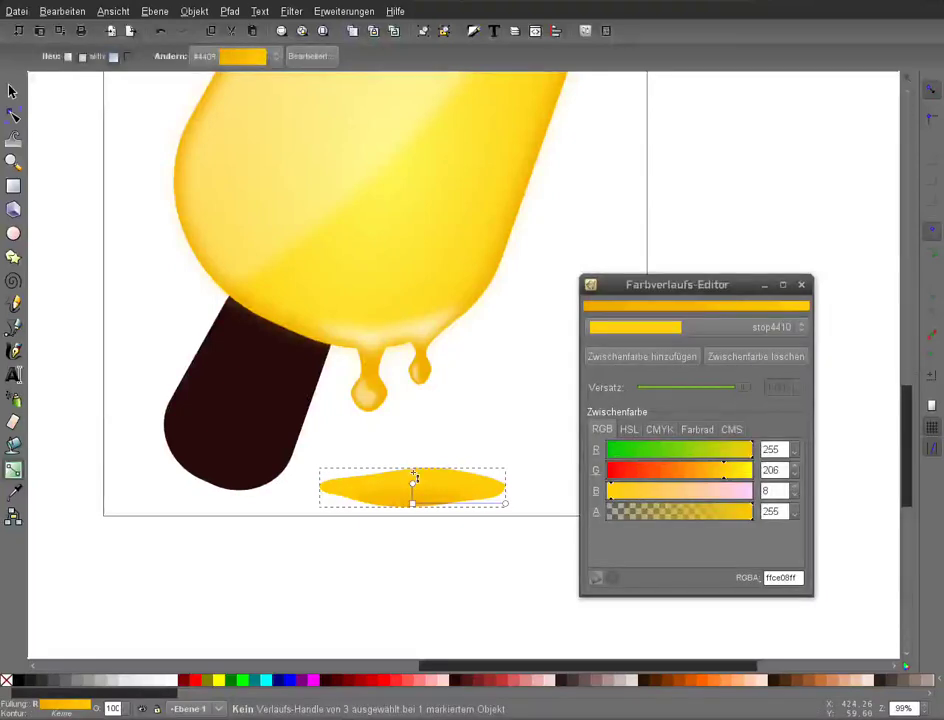
click(414, 478)
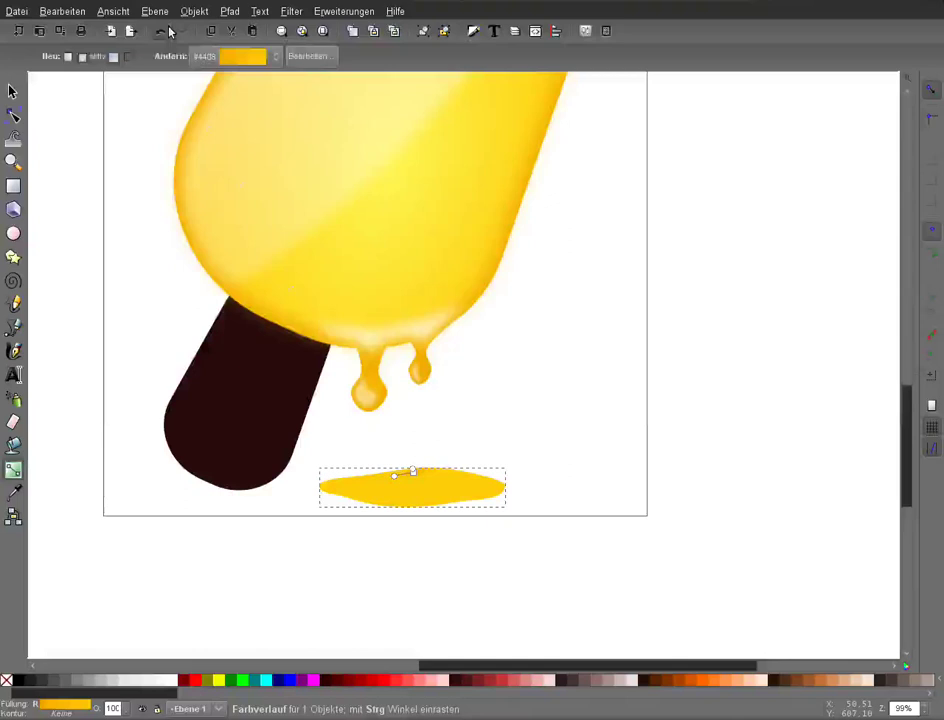
Reapply a radial gradient and reshape it into a flatter, narrower ellipse mid-puddle.
double_click(400, 498)
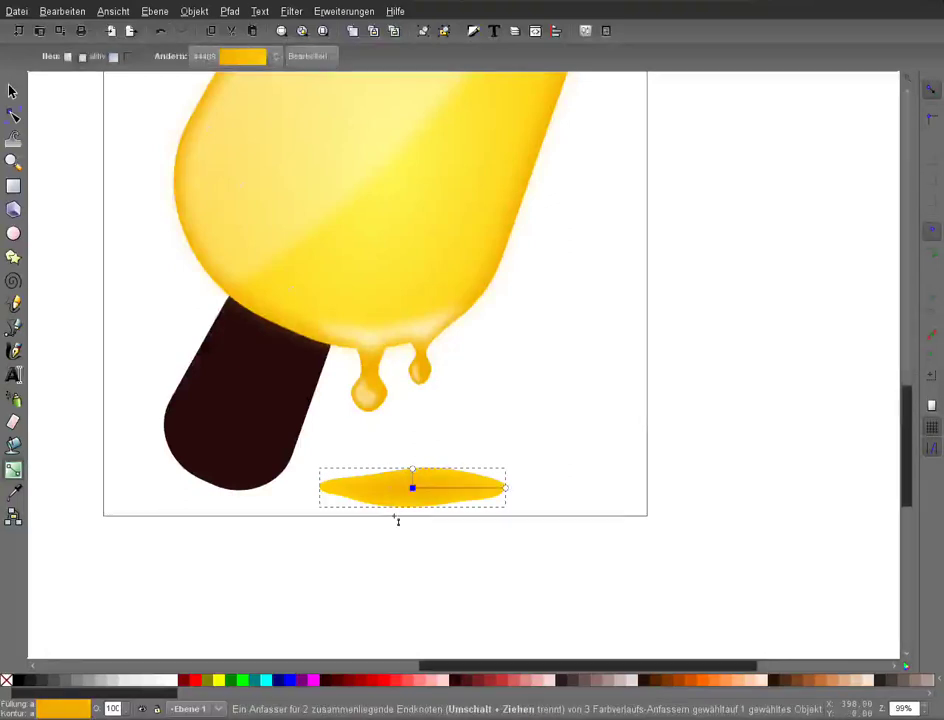
key(shift+Down)
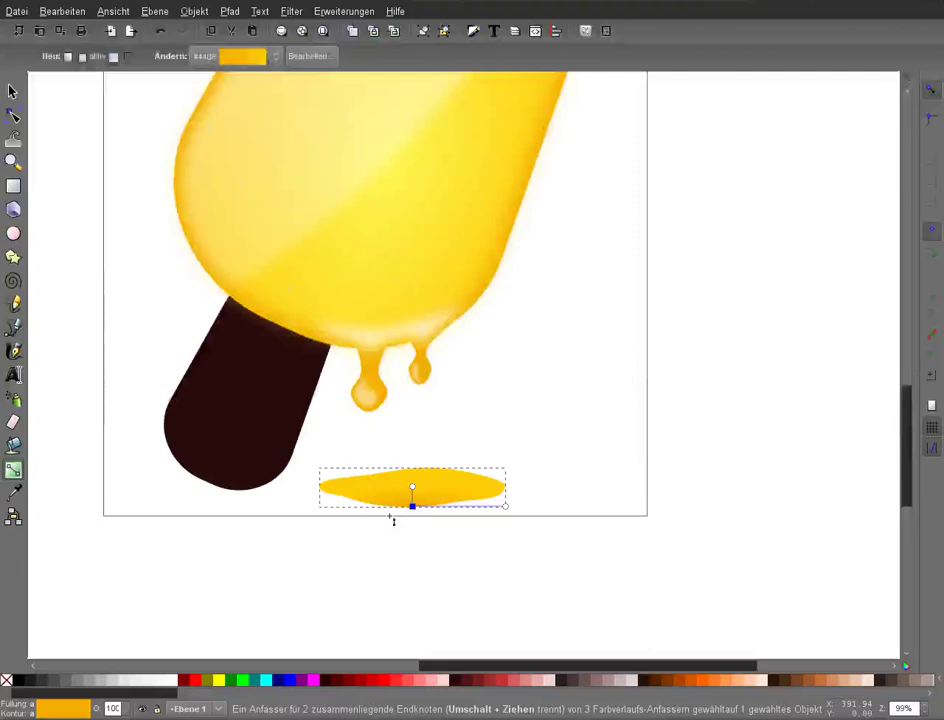
key(plus)
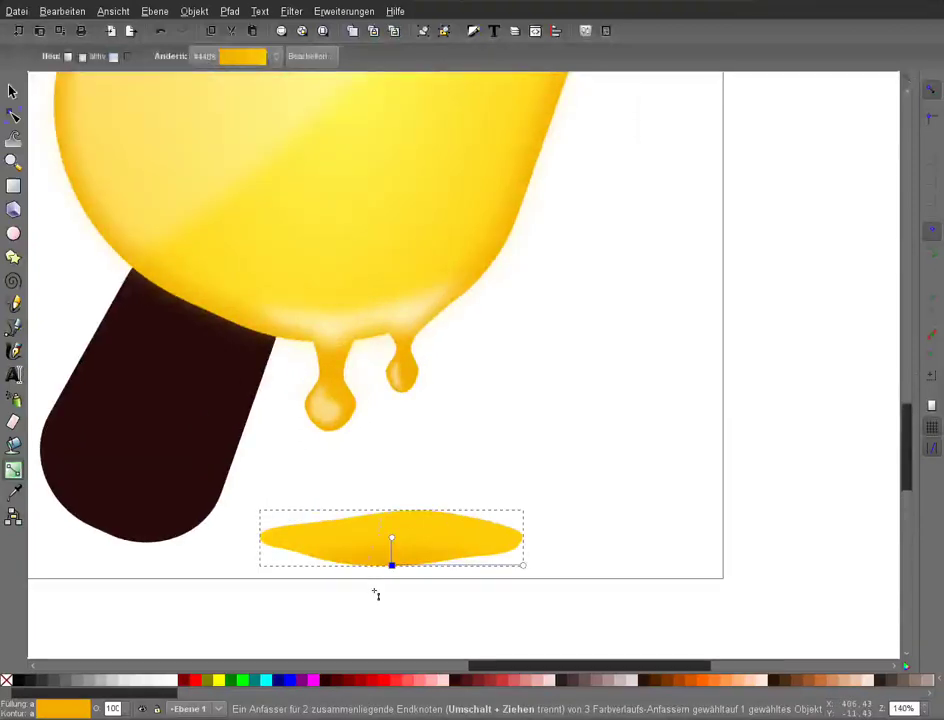
drag(391, 565, 391, 558)
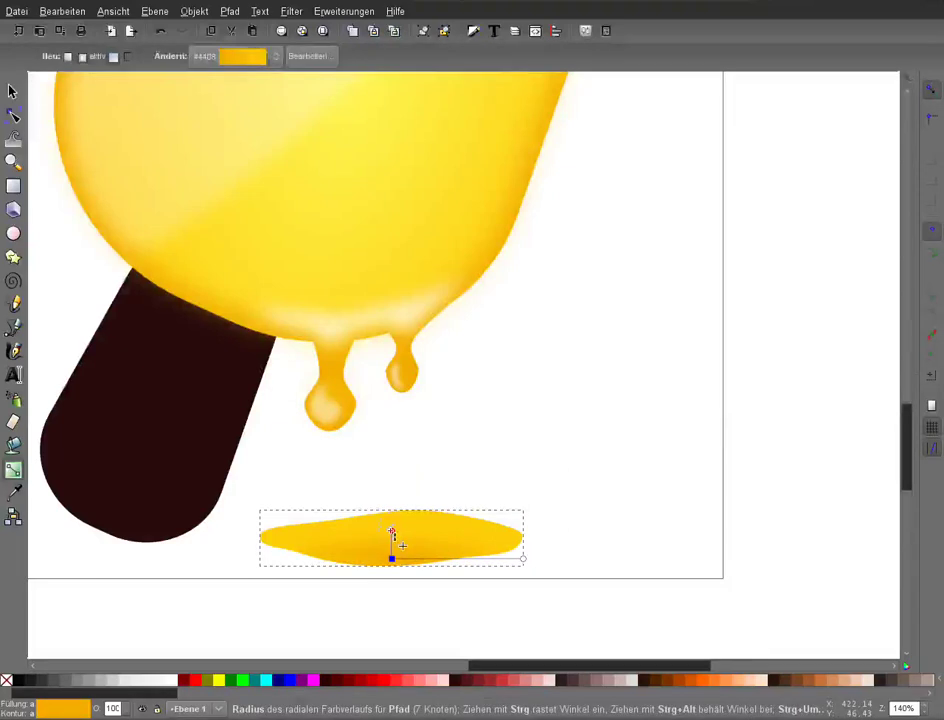
drag(392, 532, 393, 512)
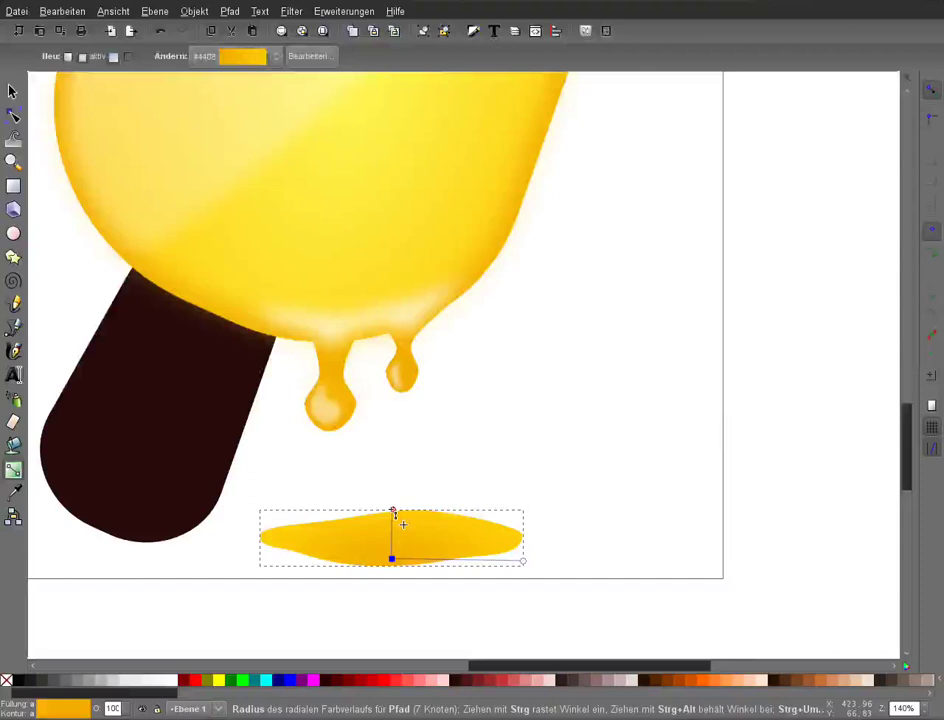
click(392, 512)
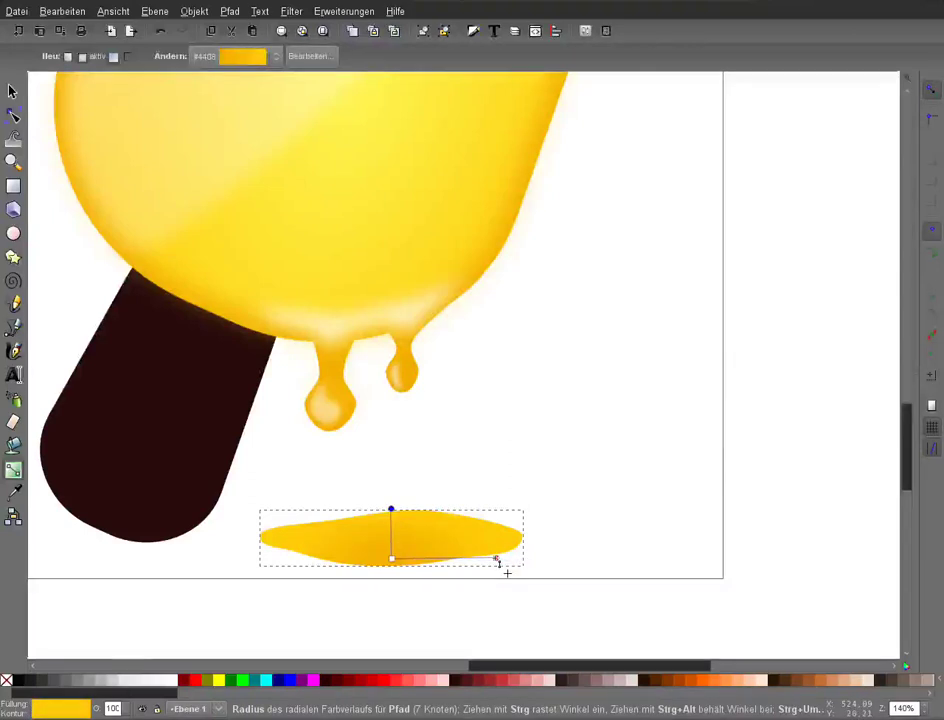
drag(495, 559, 461, 559)
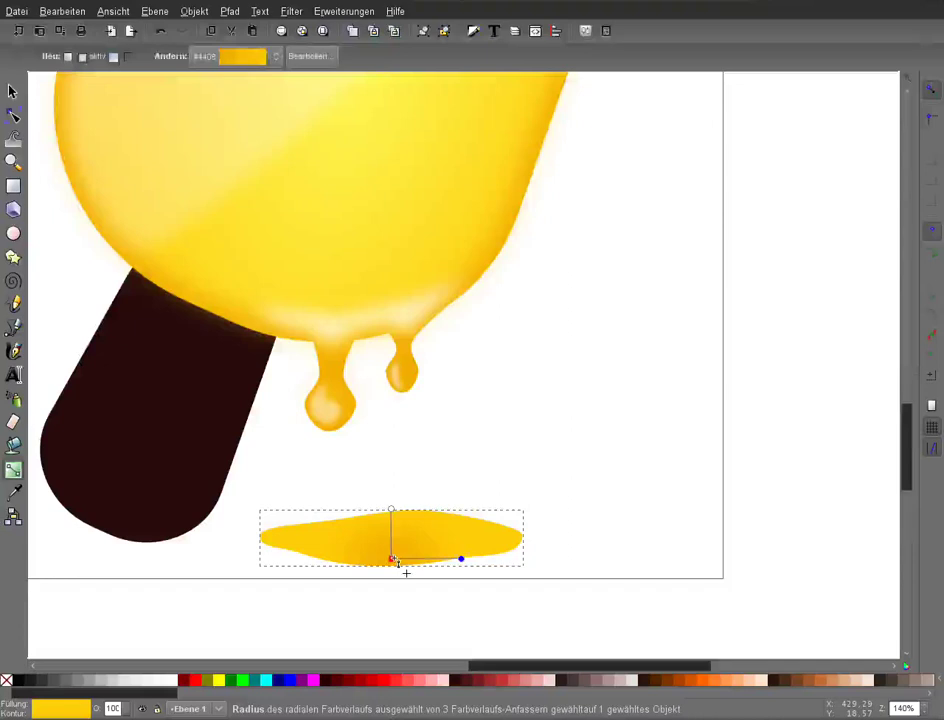
drag(391, 559, 398, 557)
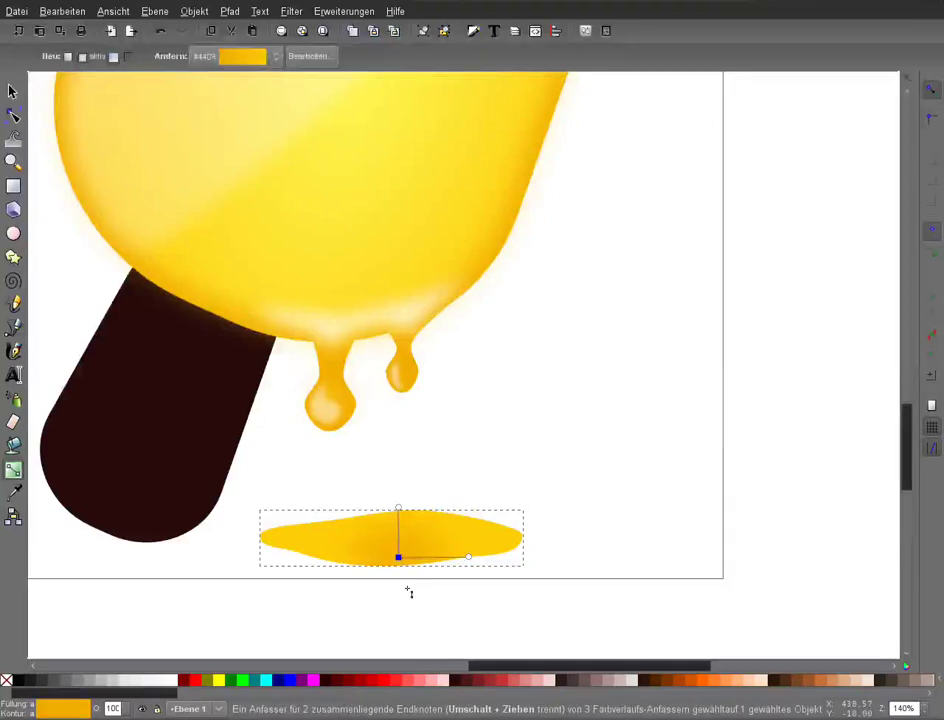
key(s)
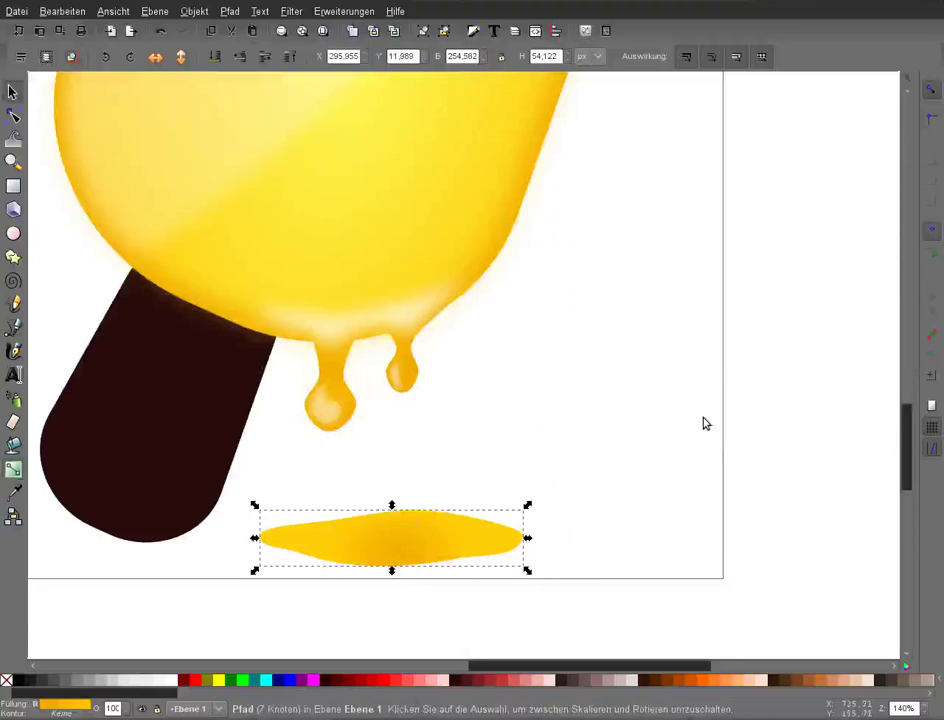
Draw a small white triangle on the puddle's left end and blur it to 22.1.
click(10, 349)
click(316, 529)
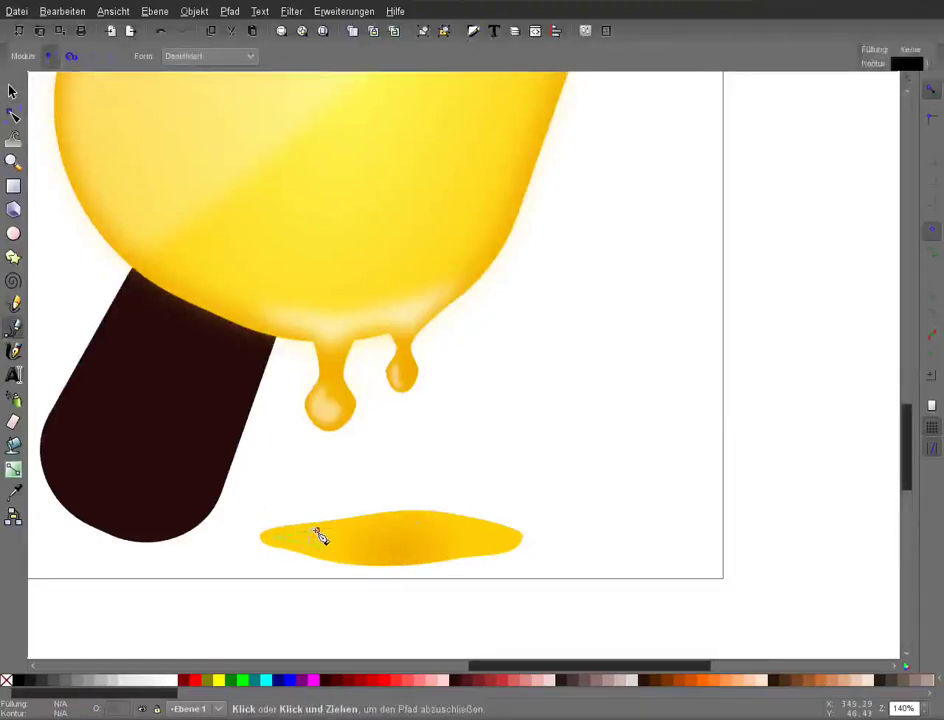
click(317, 532)
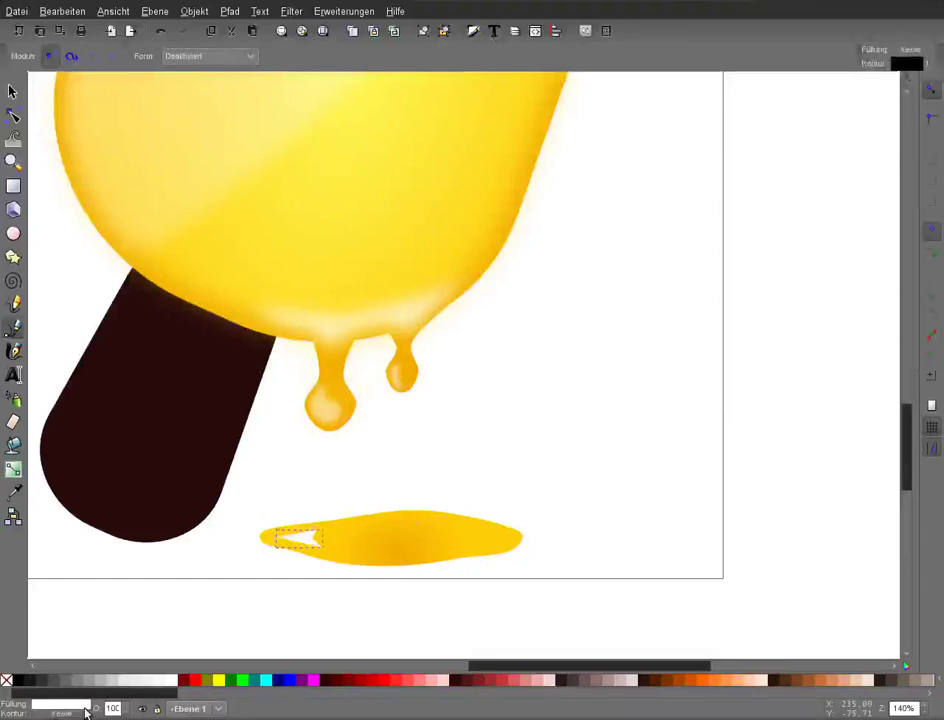
drag(82, 712, 86, 712)
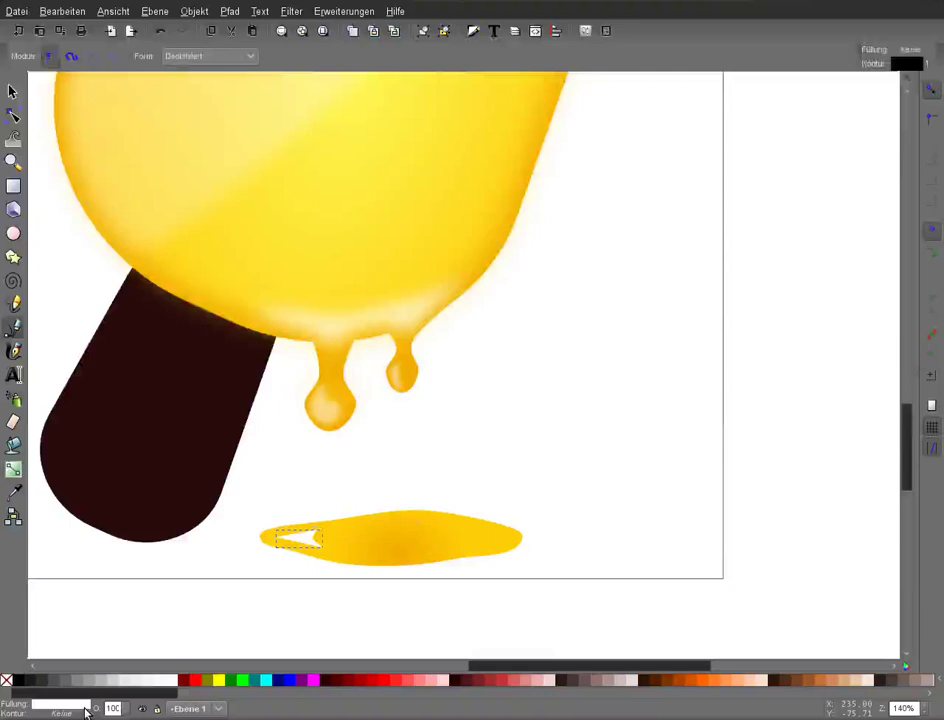
double_click(86, 712)
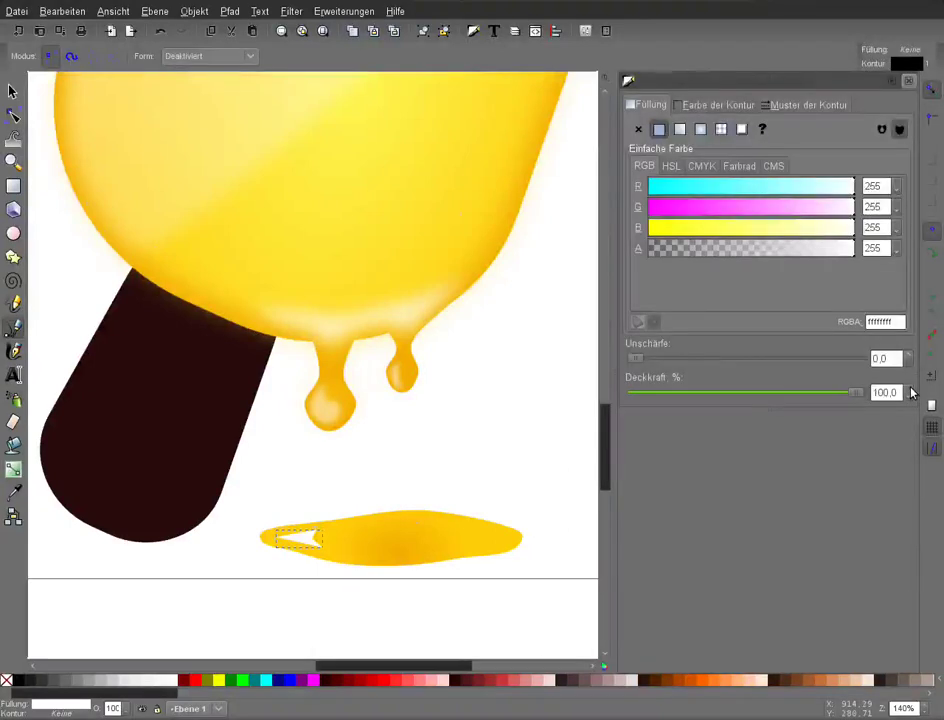
click(908, 358)
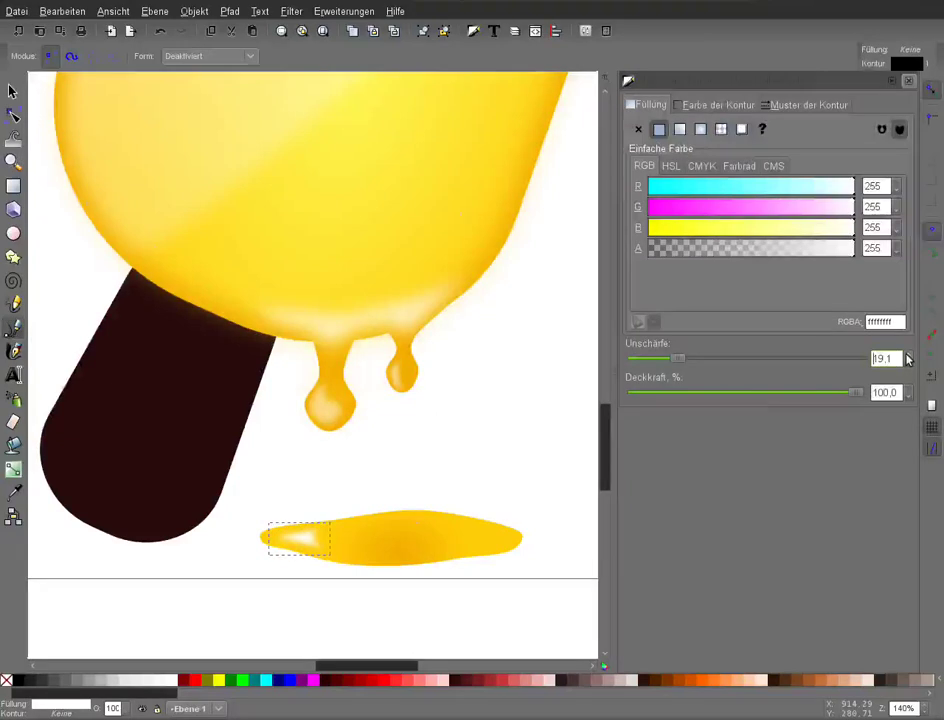
click(908, 358)
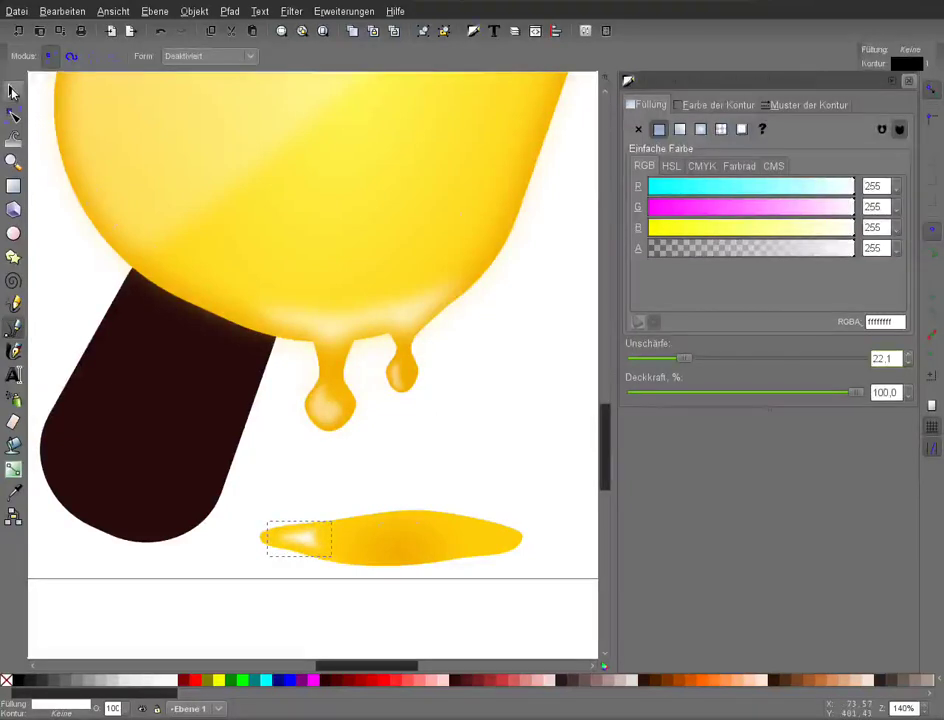
Nudge the left highlight further left and begin a second highlight on the right end.
key(s)
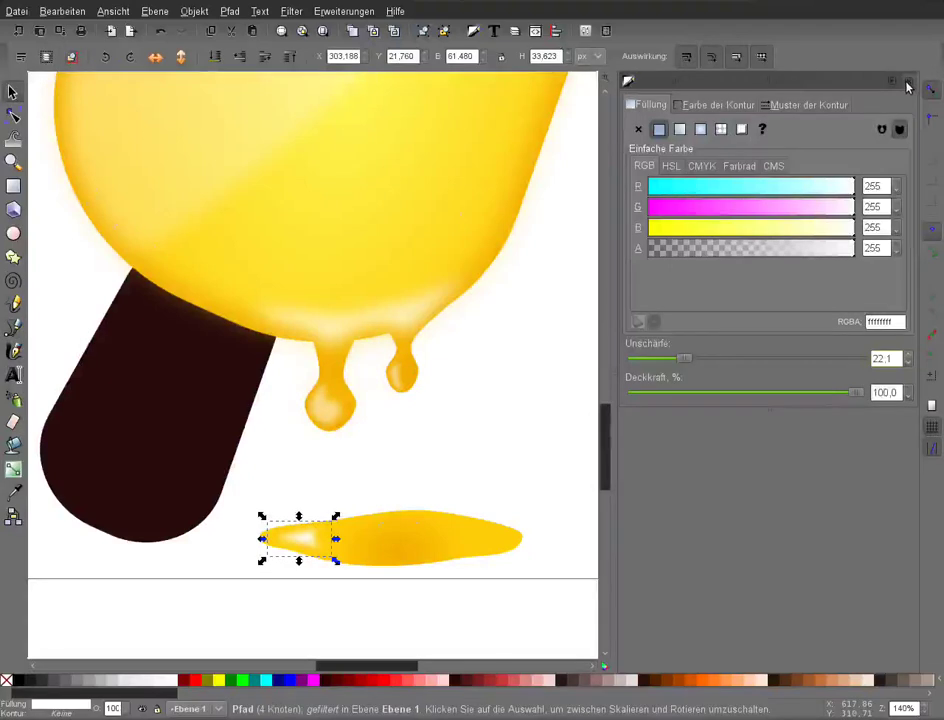
click(907, 85)
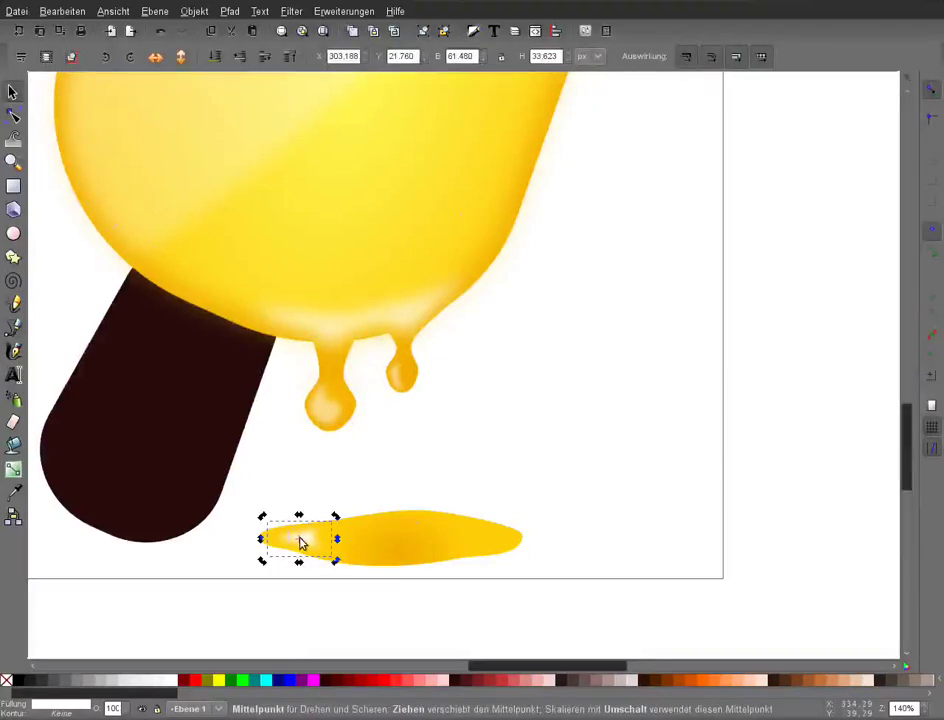
key(Left)
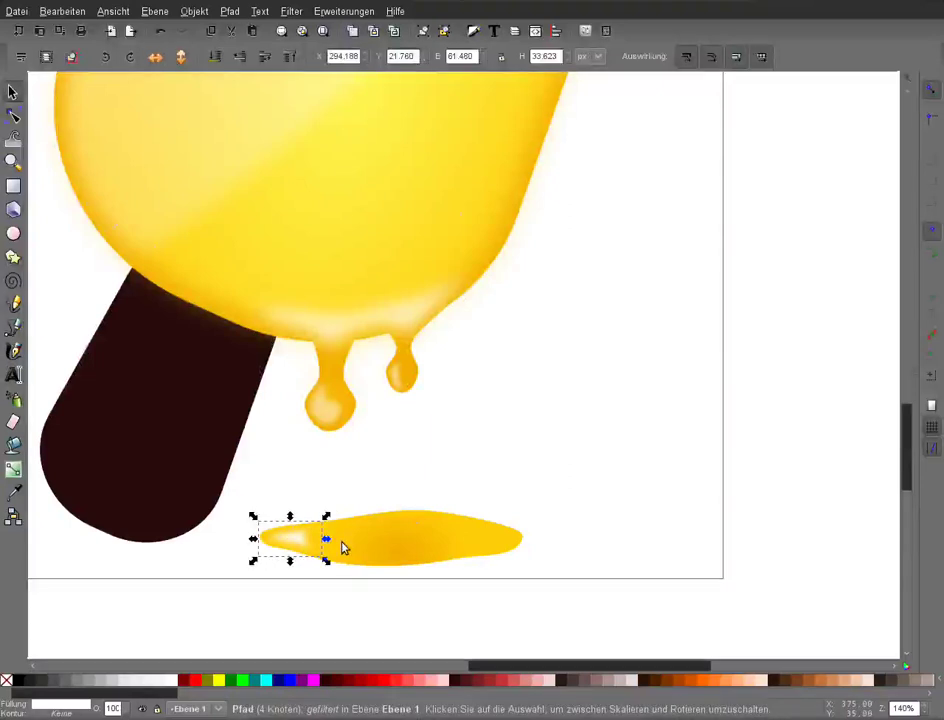
key(Left)
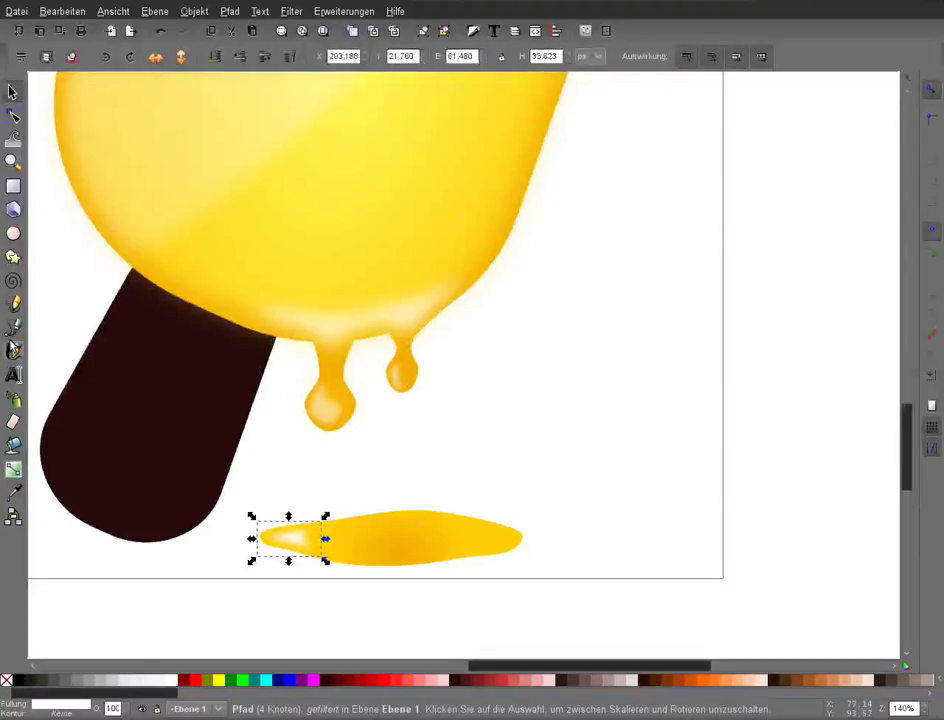
click(14, 349)
click(448, 516)
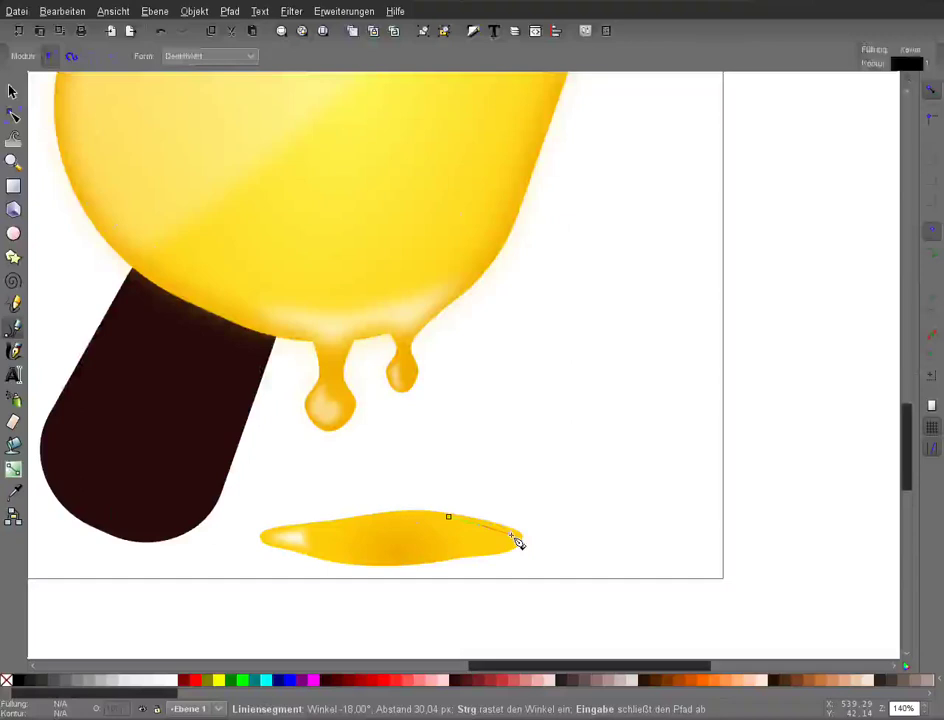
Close the right-end highlight shape, fill it white, and remove its outline.
click(512, 535)
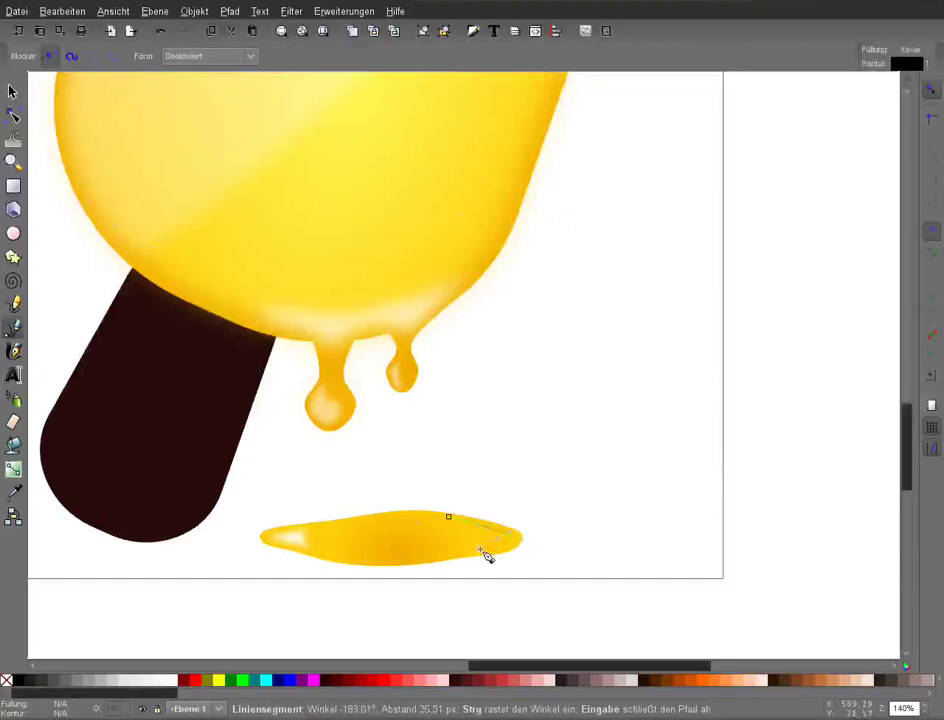
click(452, 550)
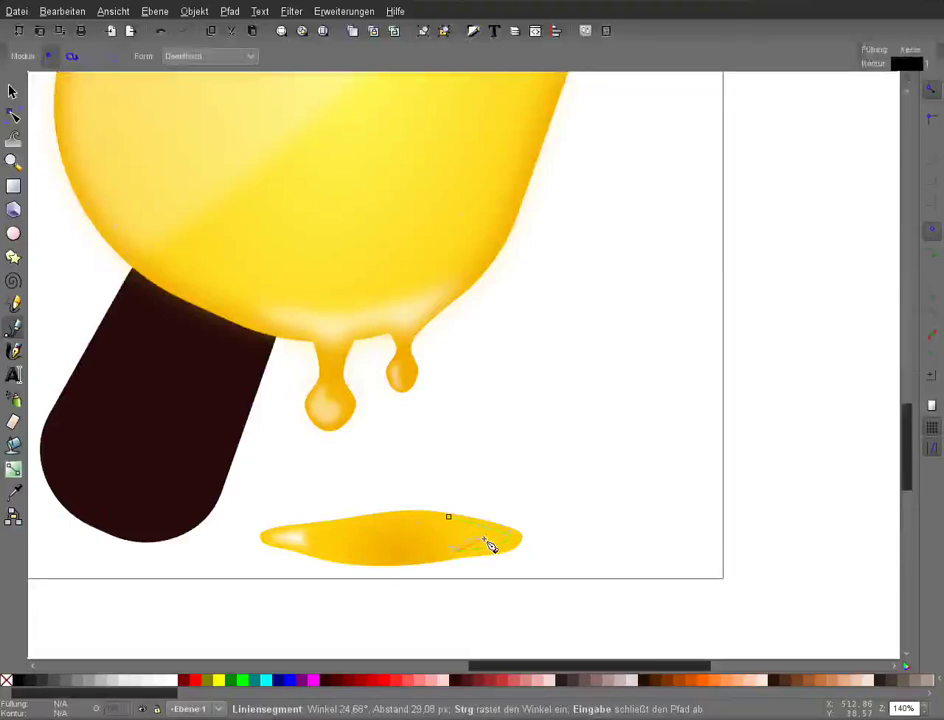
click(449, 518)
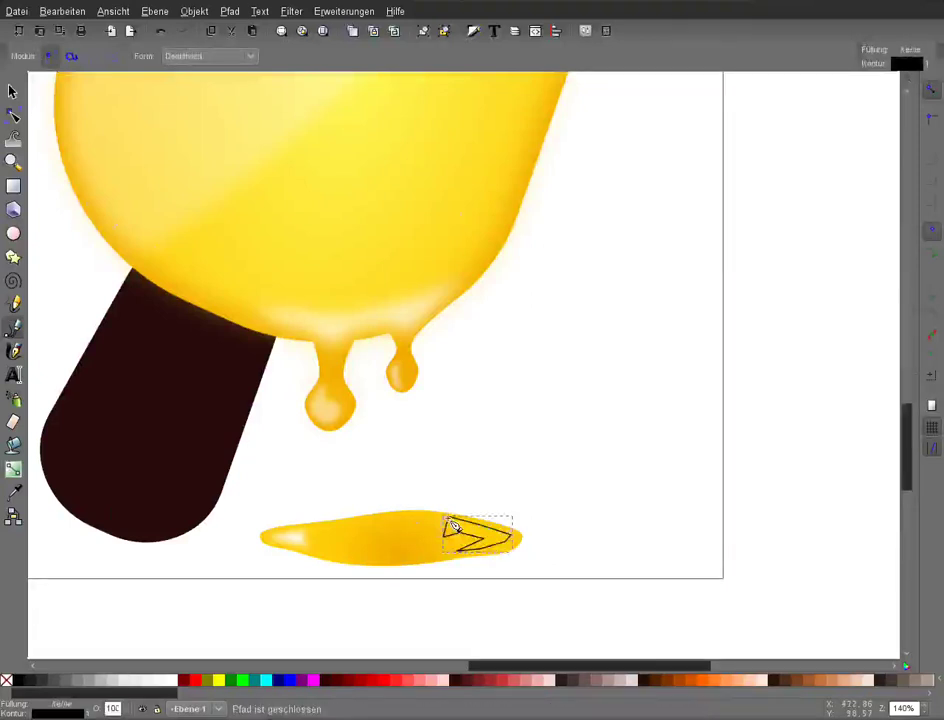
click(168, 680)
right_click(70, 712)
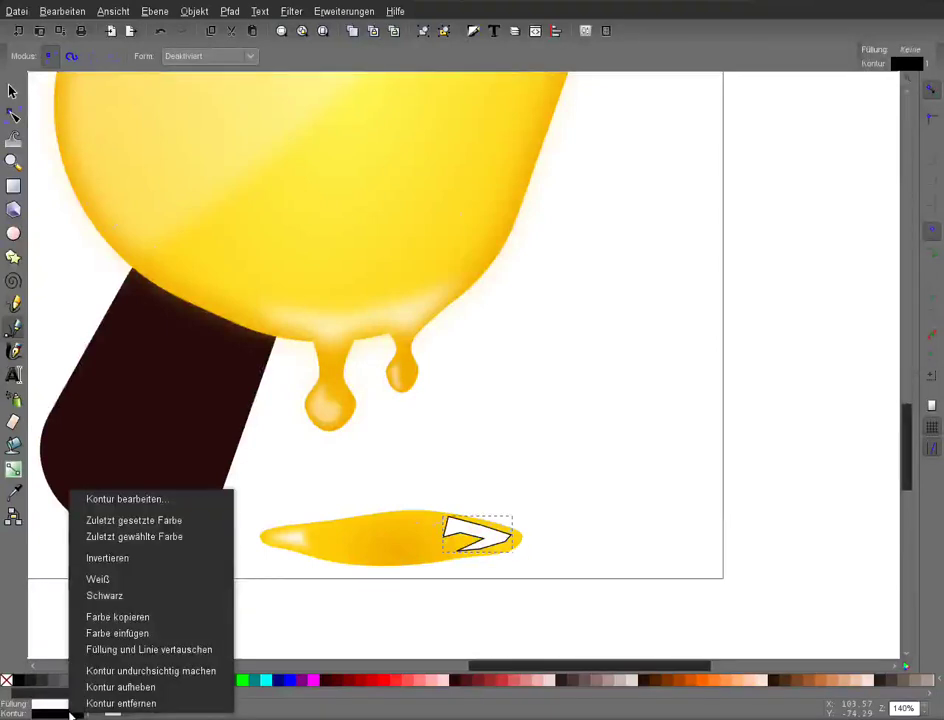
click(121, 703)
Blur the right highlight to 10 and lower its opacity to about 76%.
key(ctrl+shift+f)
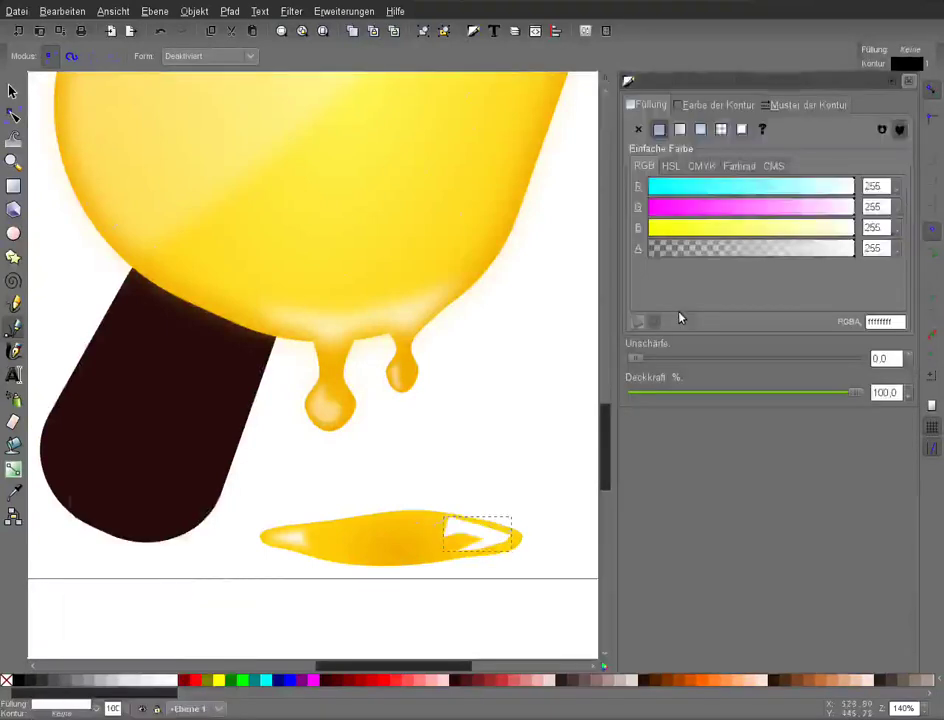
click(904, 356)
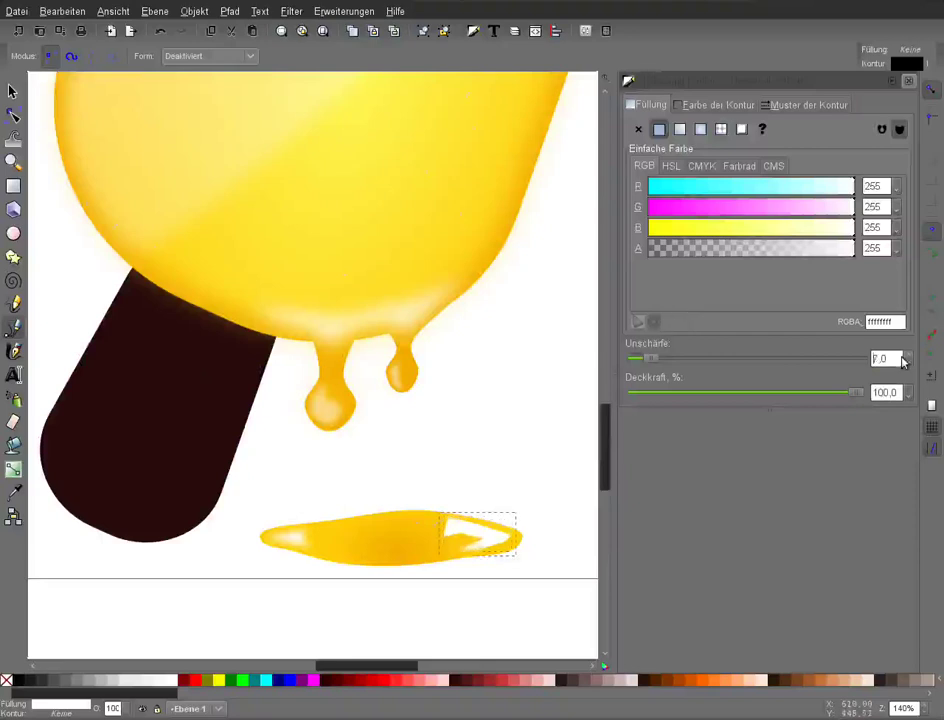
click(904, 358)
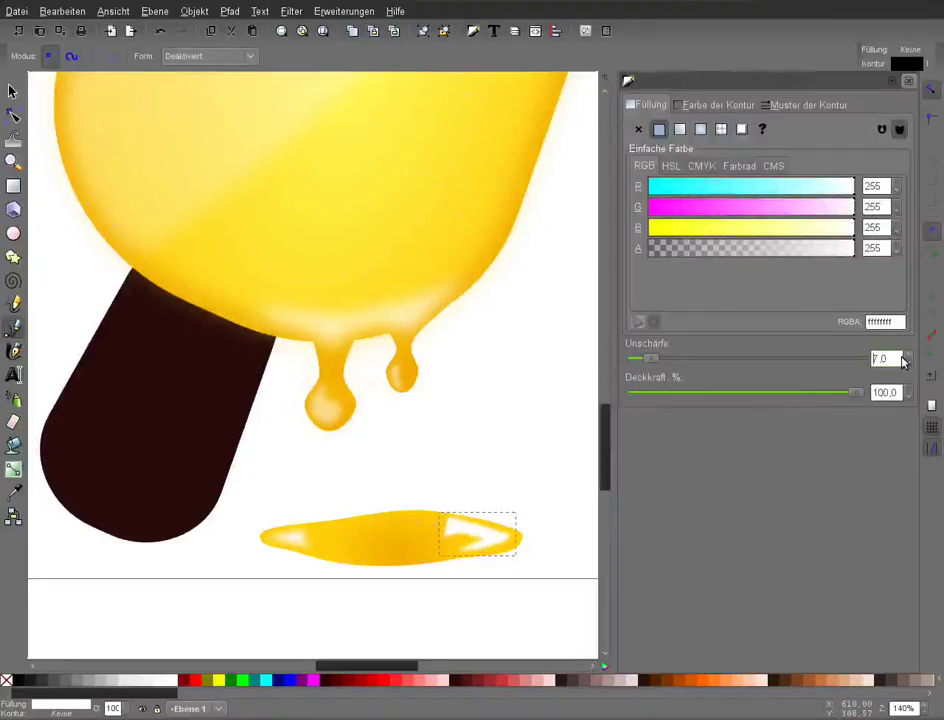
drag(855, 392, 810, 393)
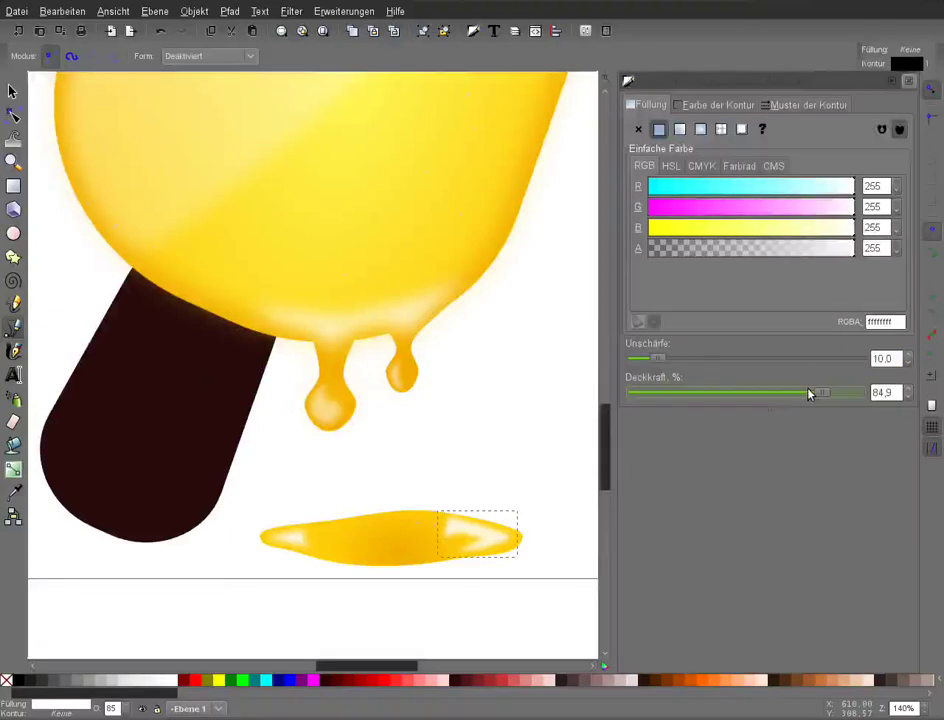
drag(810, 394, 784, 403)
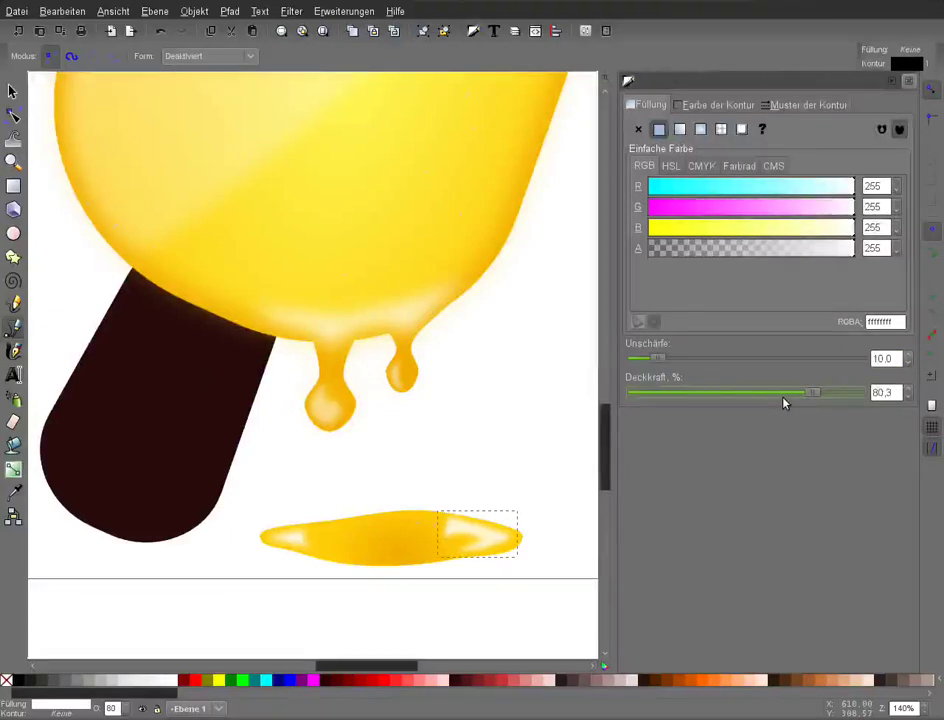
click(792, 397)
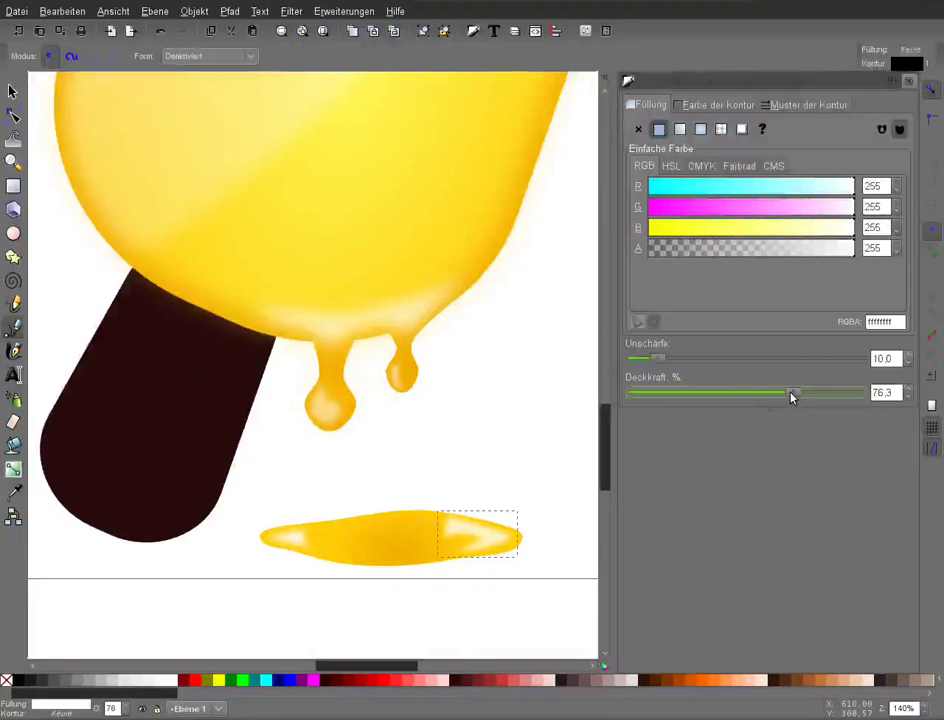
key(ctrl+shift+f)
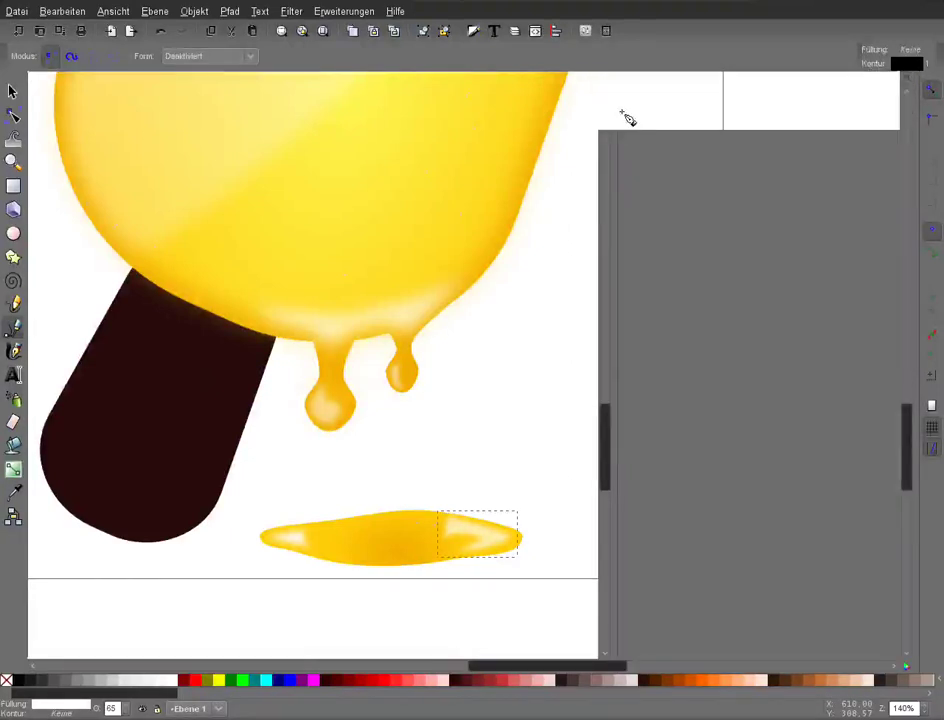
Nudge the highlight's left node slightly to the right.
key(n)
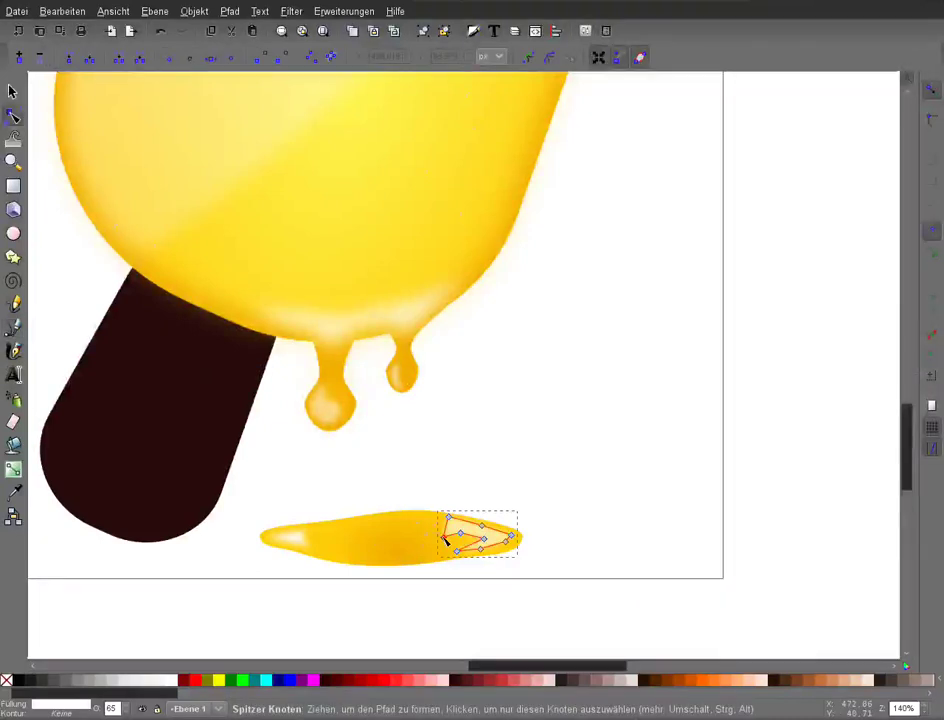
click(444, 530)
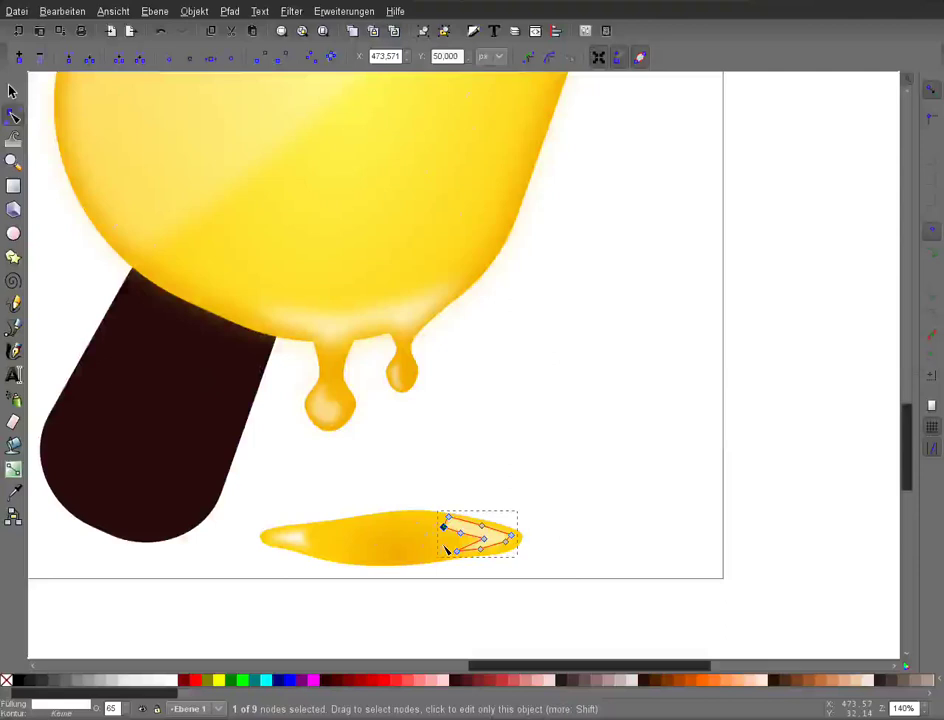
key(Right)
key(Right)
key(Right)
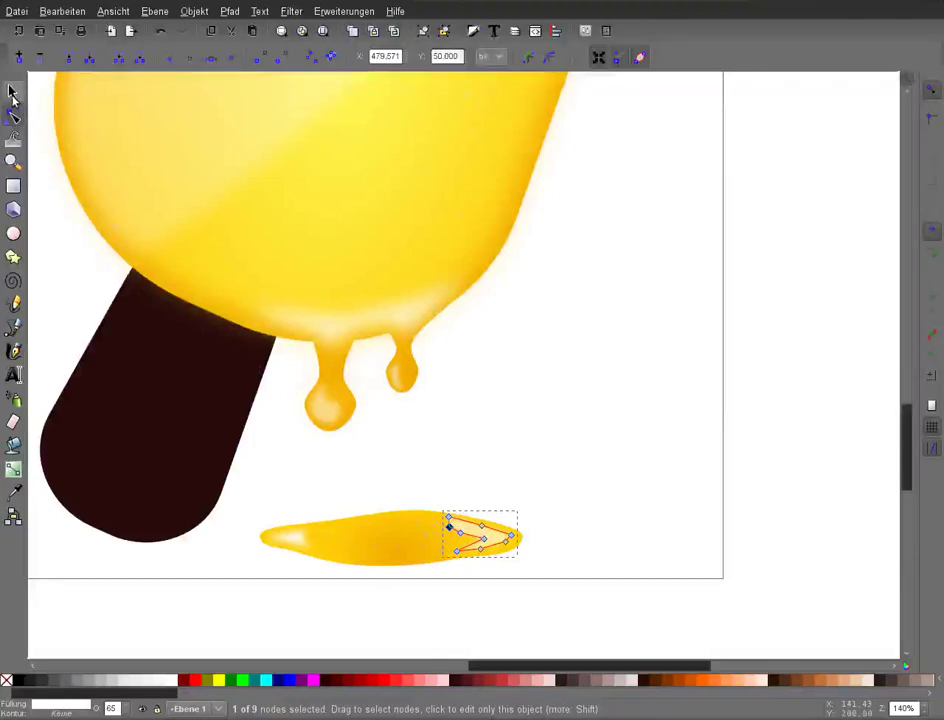
click(12, 93)
click(702, 341)
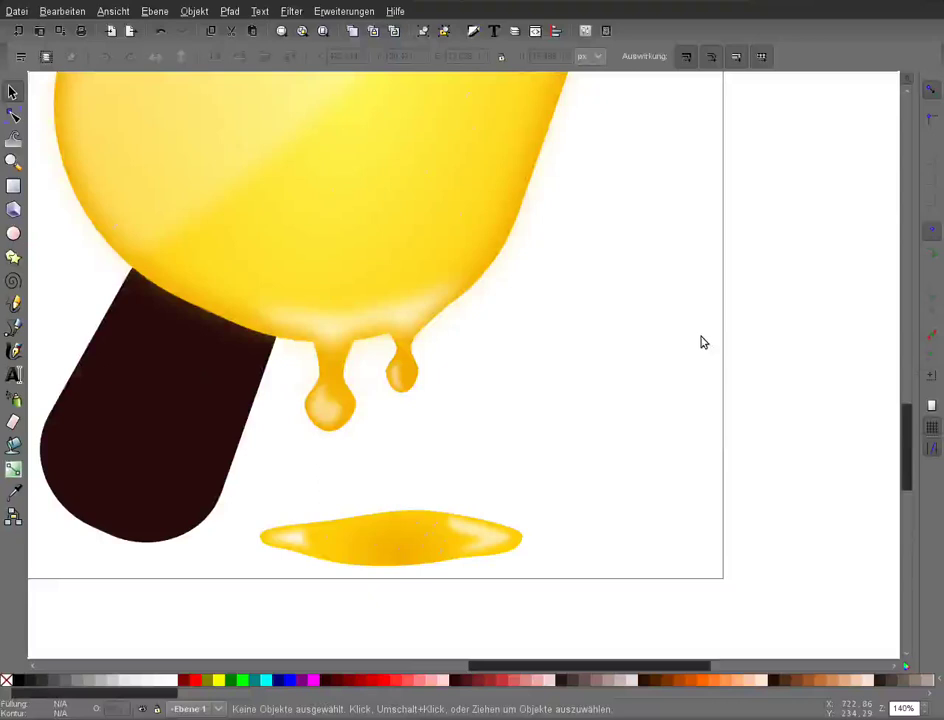
Fill the puddle copy solid black with blur 3 and 50% opacity.
key(minus)
key(minus)
key(minus)
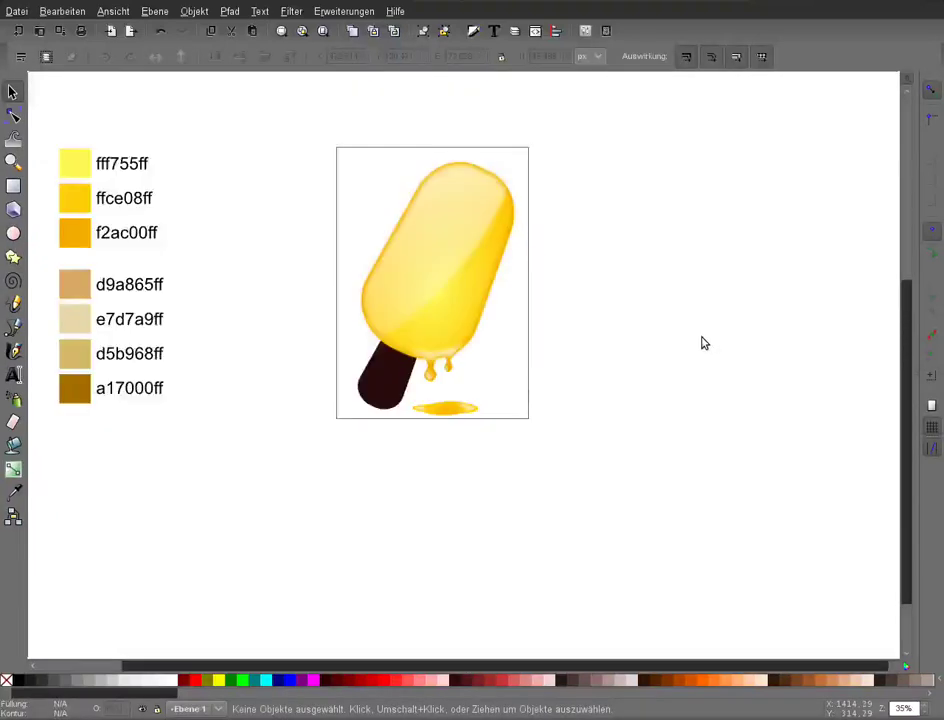
key(plus)
key(plus)
key(plus)
click(432, 505)
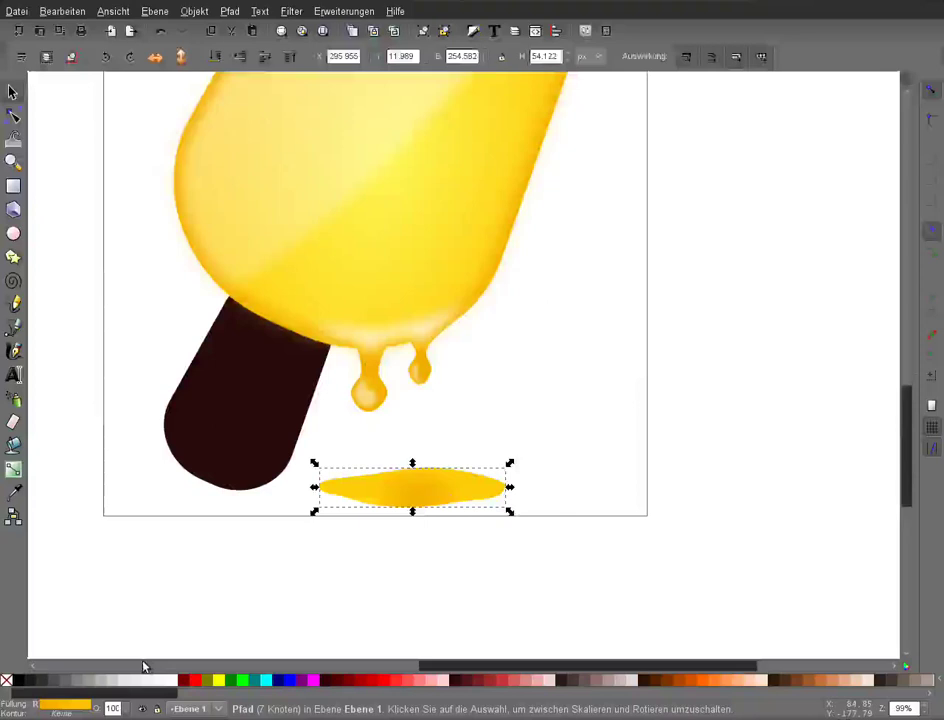
click(18, 680)
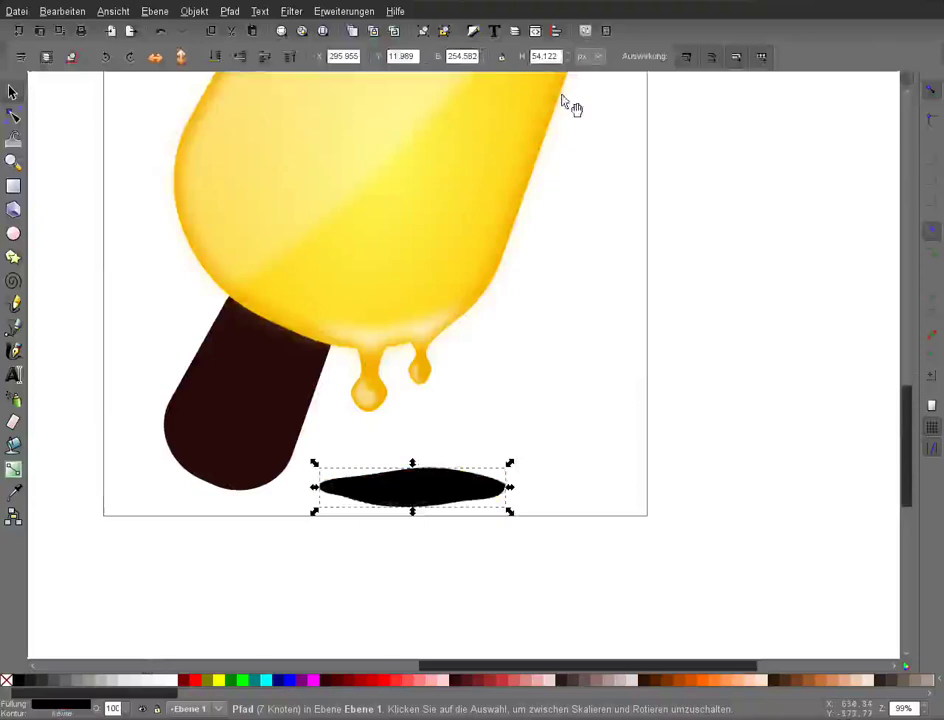
key(ctrl+shift+f)
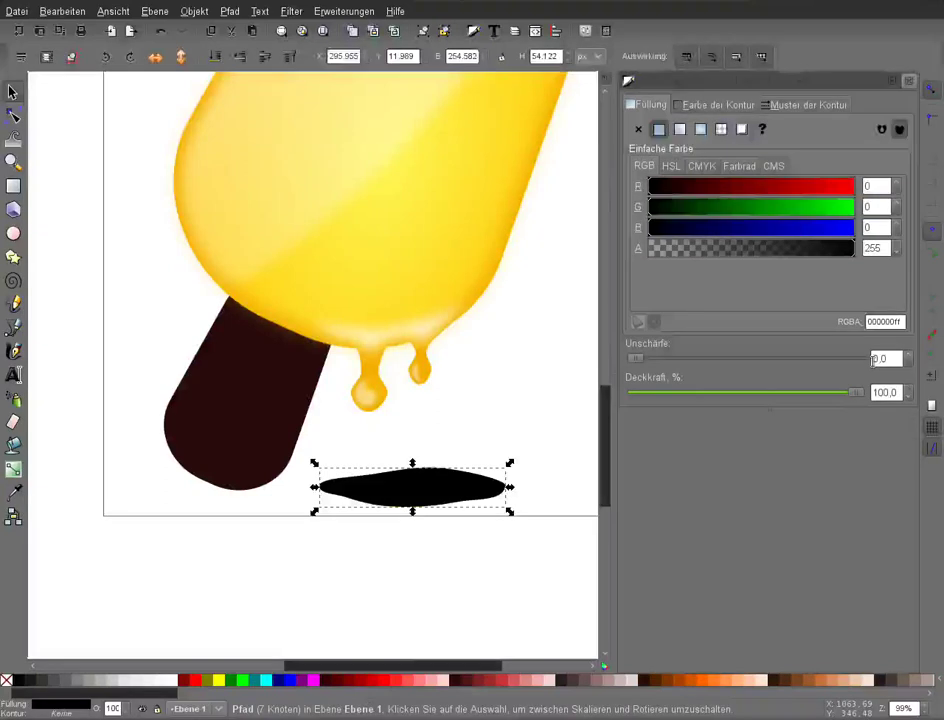
double_click(873, 358)
text(3)
key(Tab)
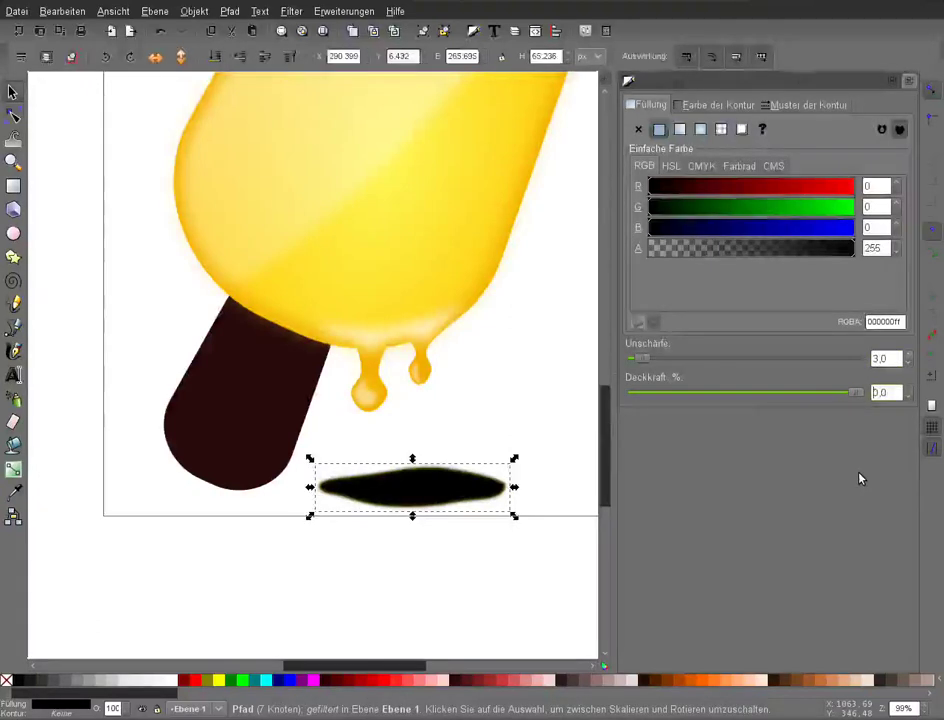
click(910, 81)
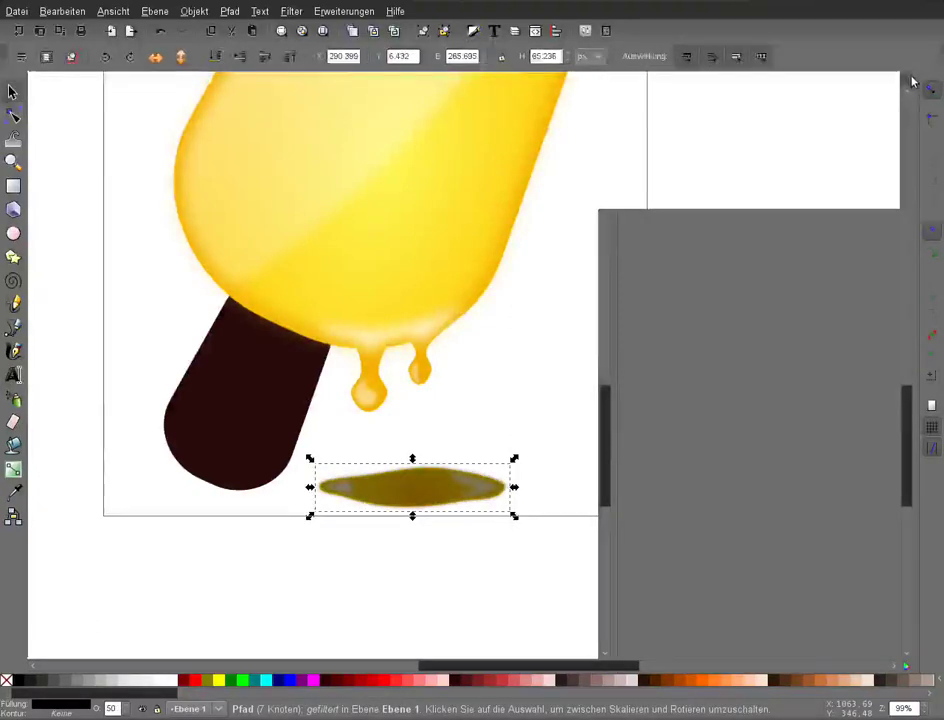
Nudge the shadow up under the puddle and trim it slightly shorter and narrower.
key(plus)
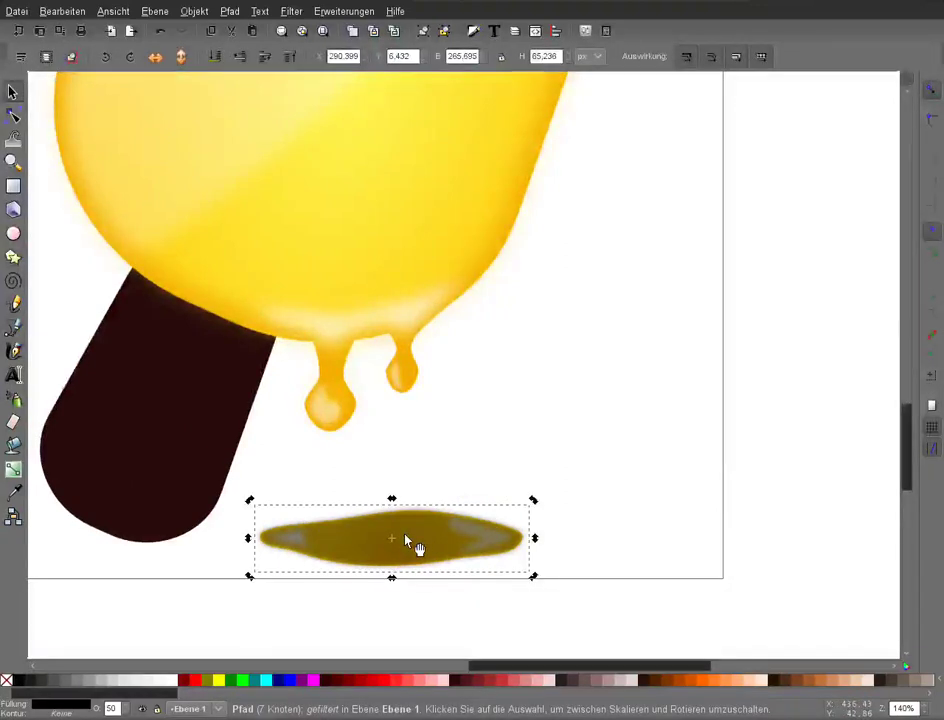
drag(406, 541, 405, 544)
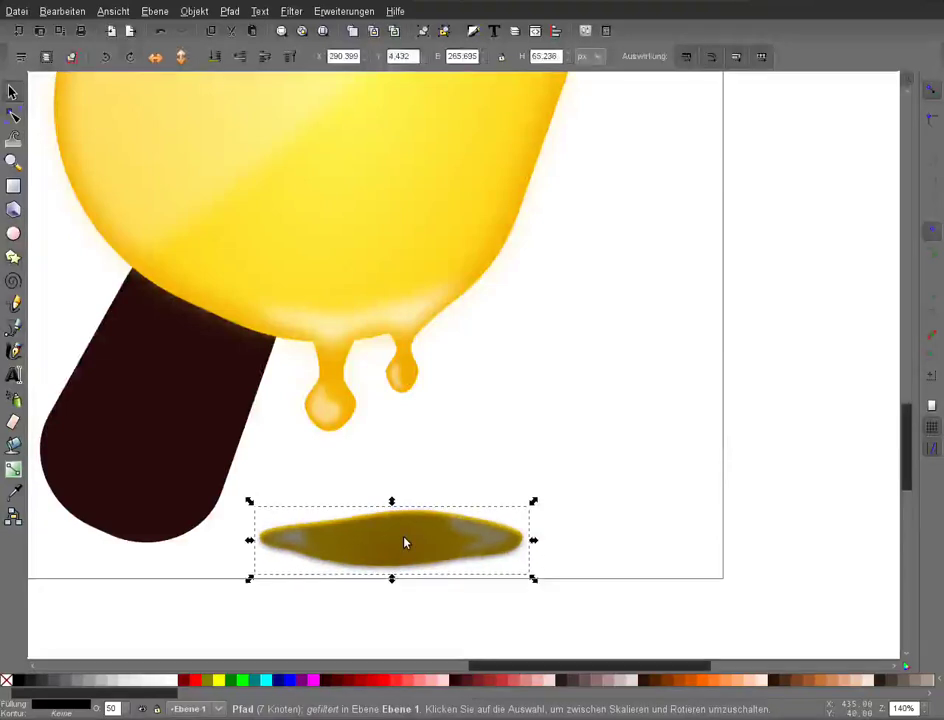
key(Up)
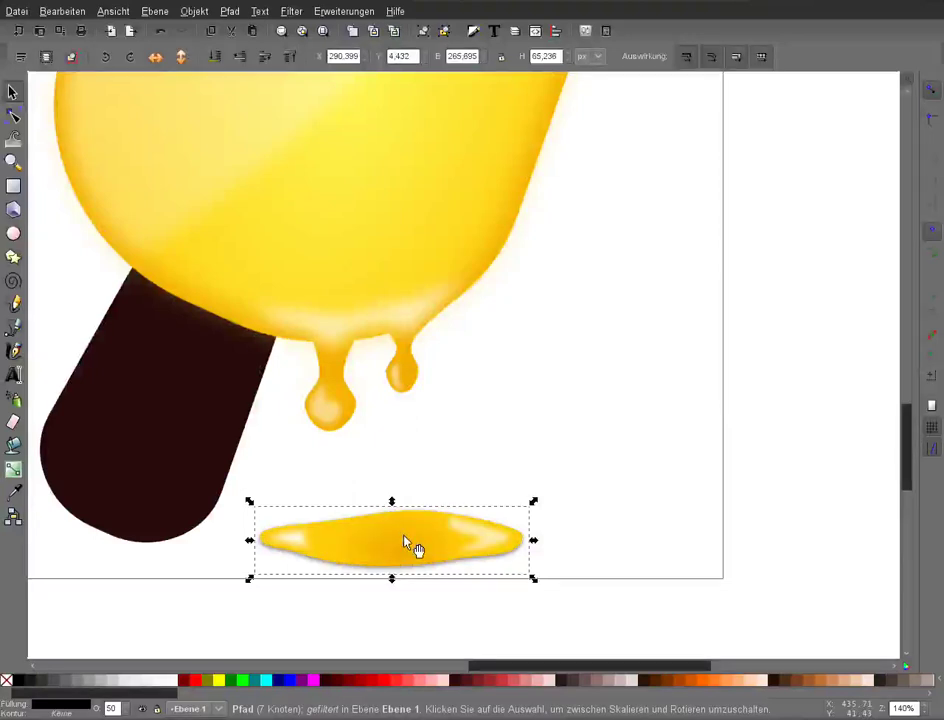
key(Up)
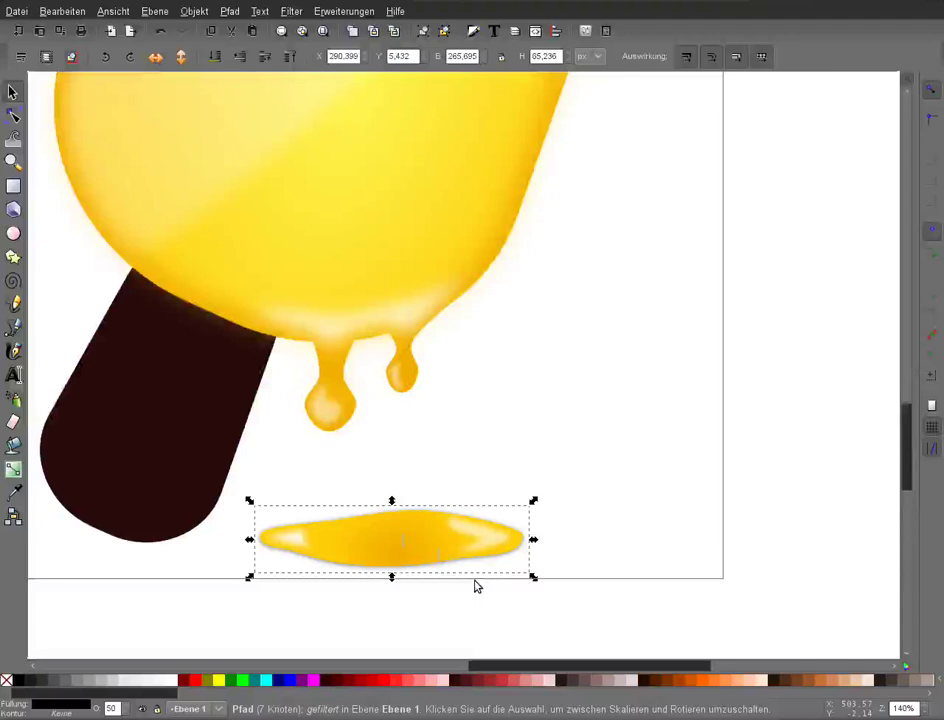
key(Up)
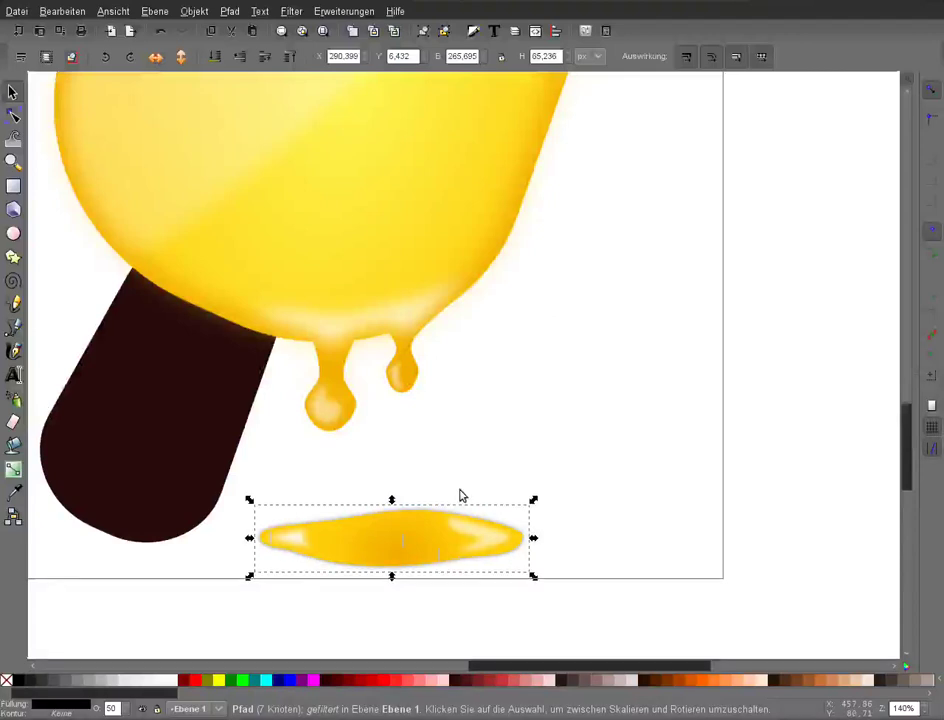
drag(391, 499, 393, 510)
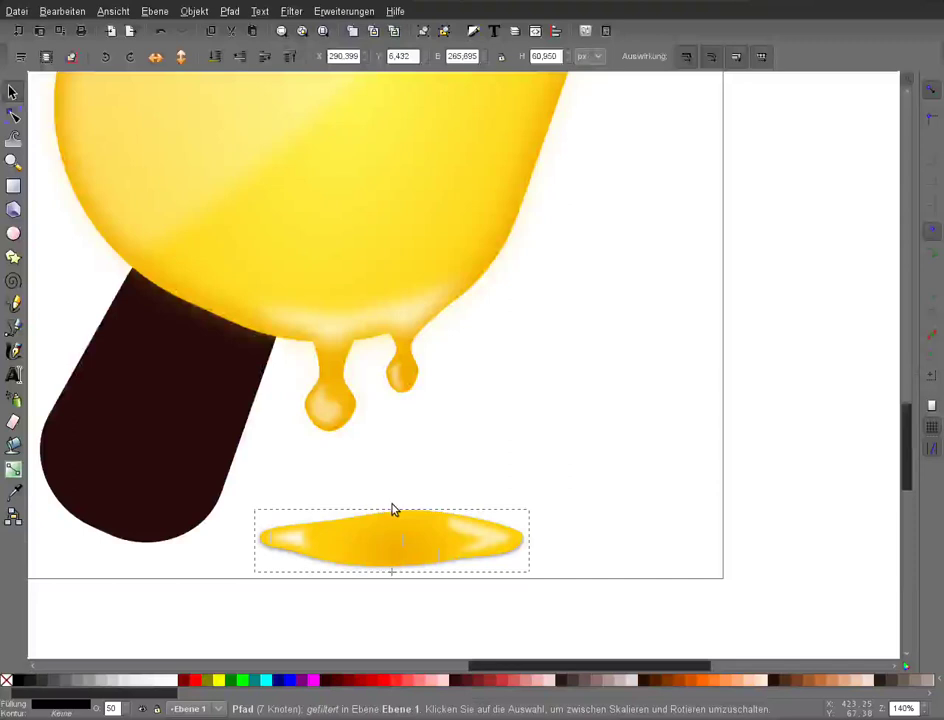
drag(393, 510, 393, 511)
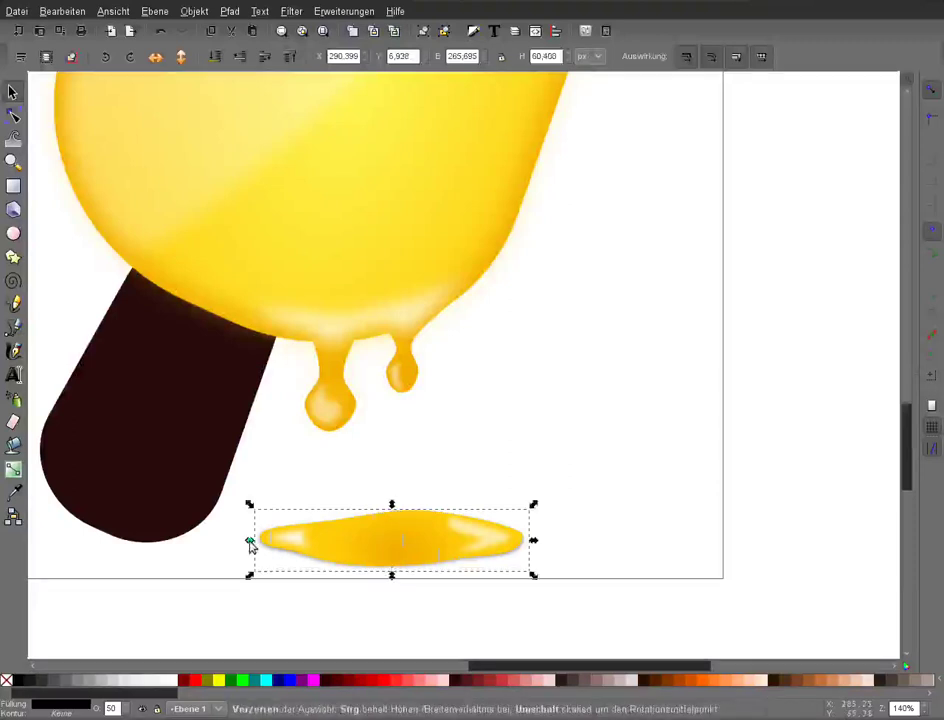
drag(250, 545, 253, 545)
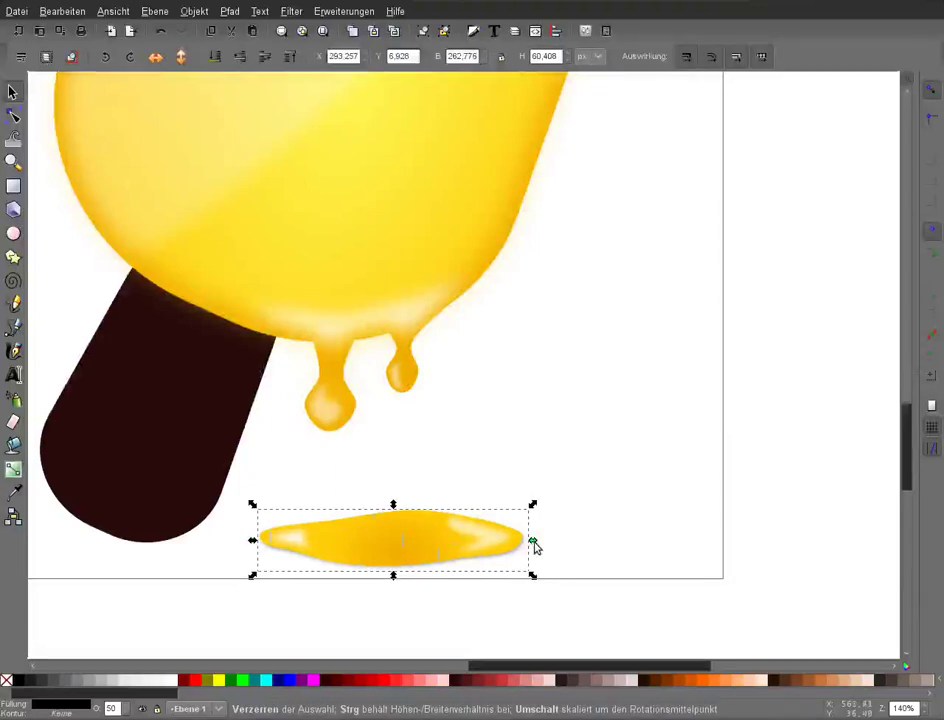
click(688, 616)
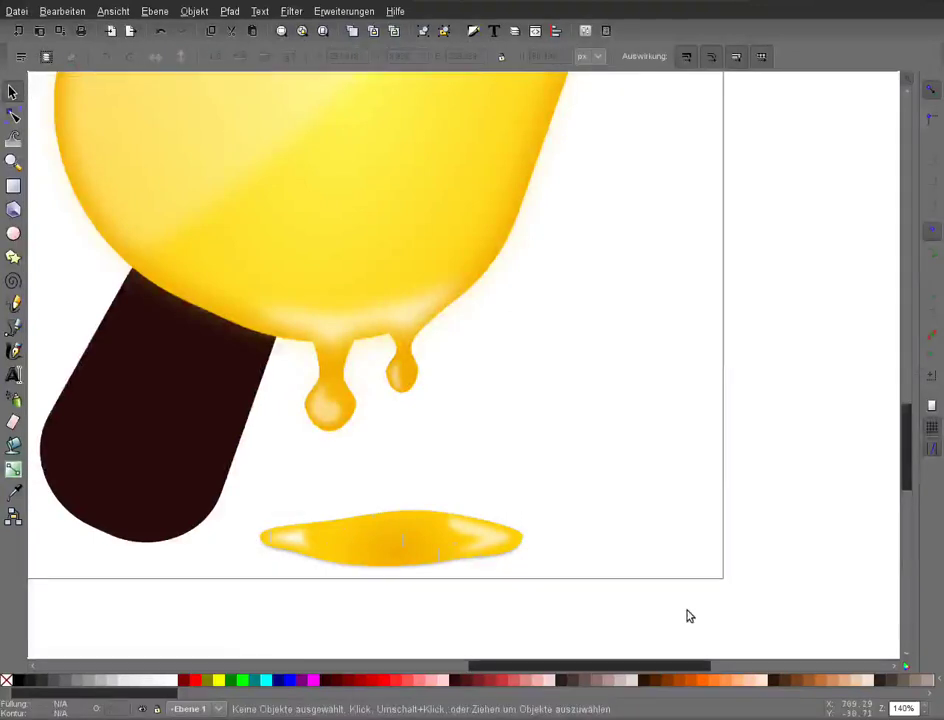
Shrink the four-part puddle group to about 192 × 44.6 px and raise it slightly.
key(minus)
key(minus)
key(minus)
drag(701, 526, 420, 443)
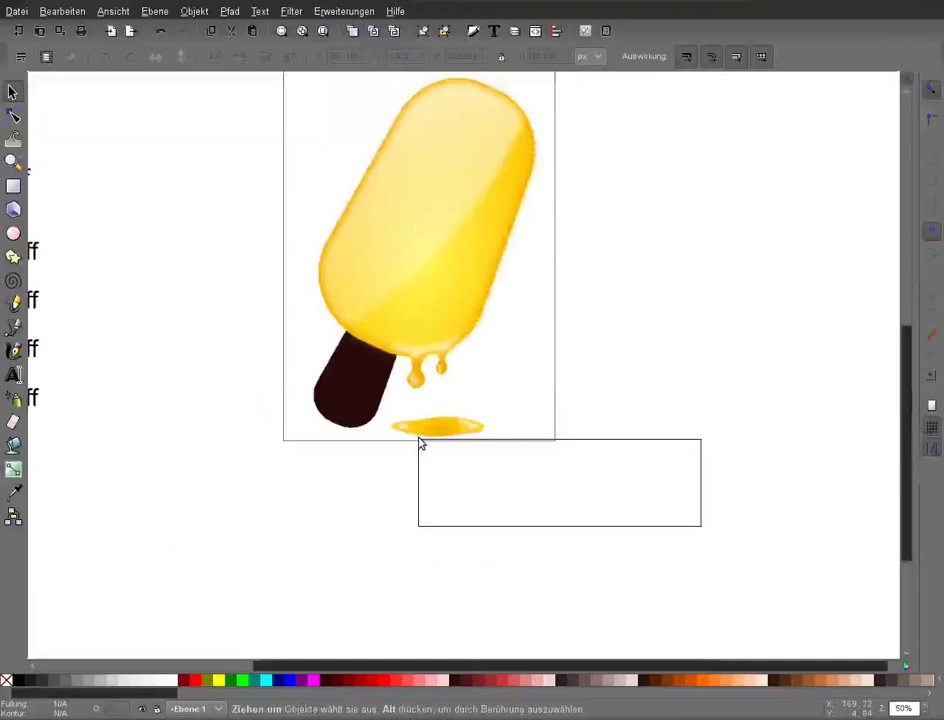
drag(420, 443, 383, 410)
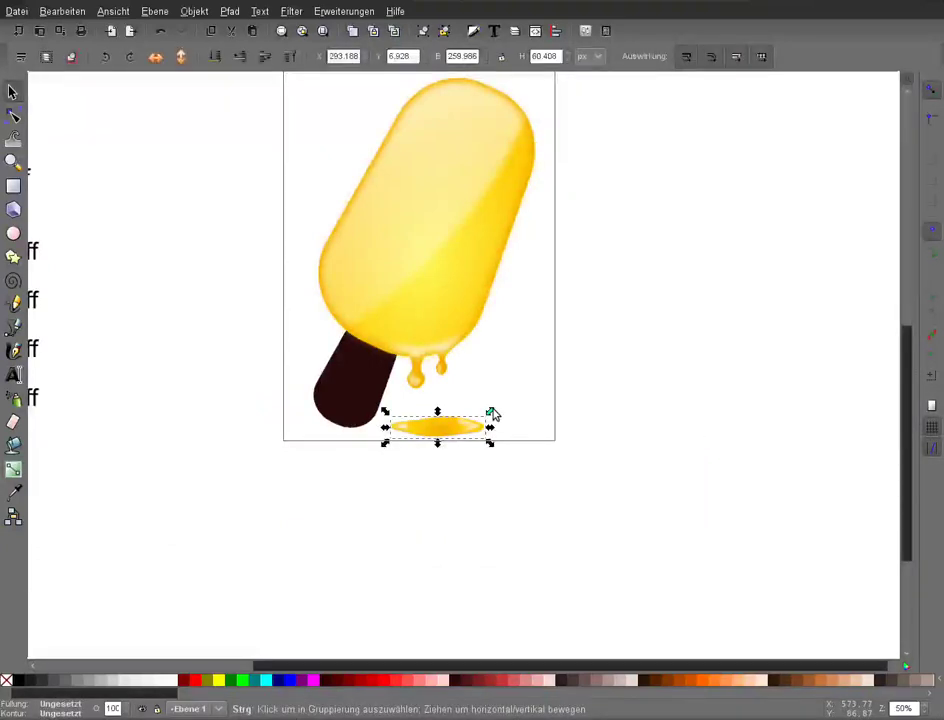
drag(493, 413, 476, 416)
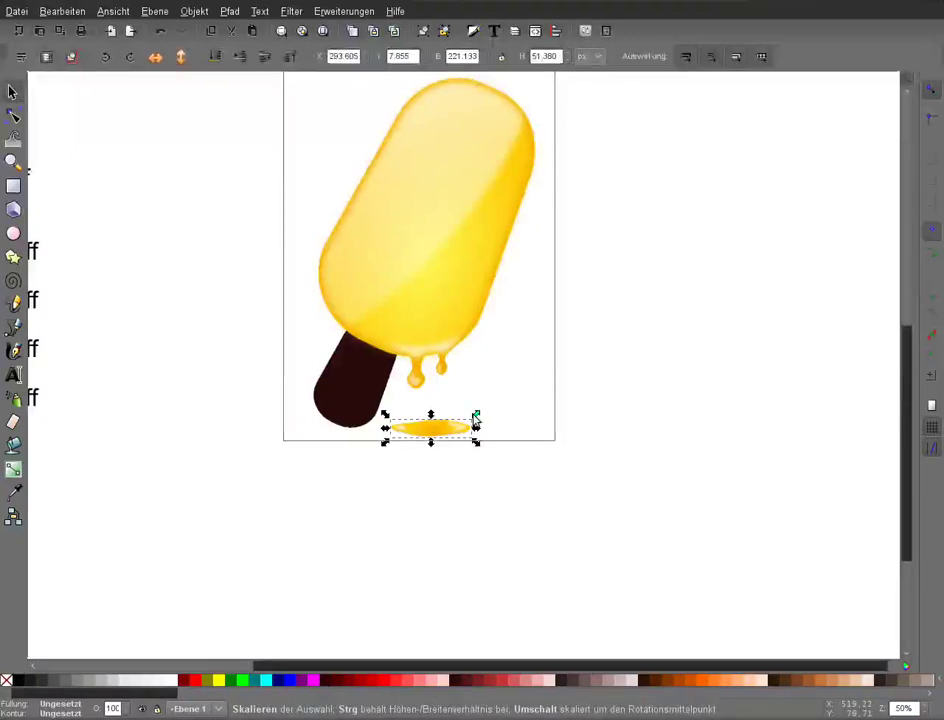
drag(476, 416, 466, 415)
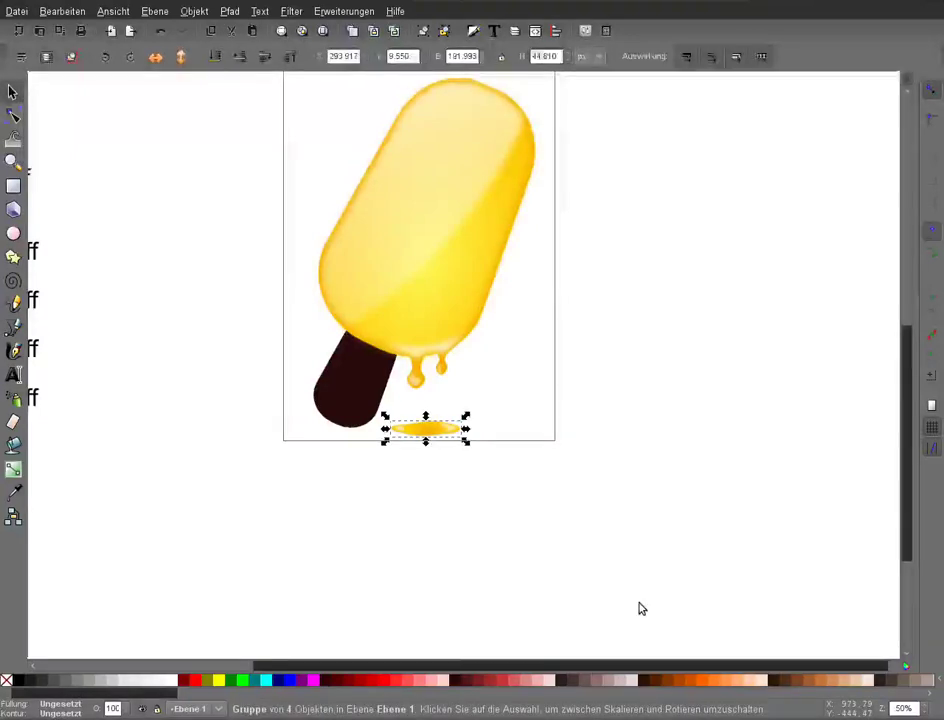
key(Up)
key(Up)
key(Up)
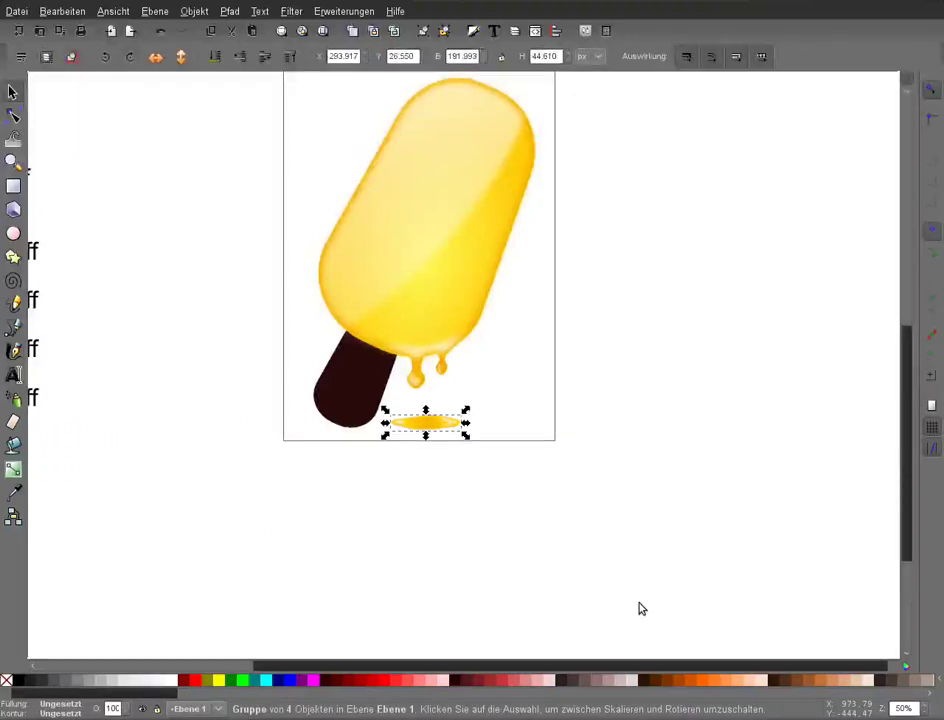
click(707, 421)
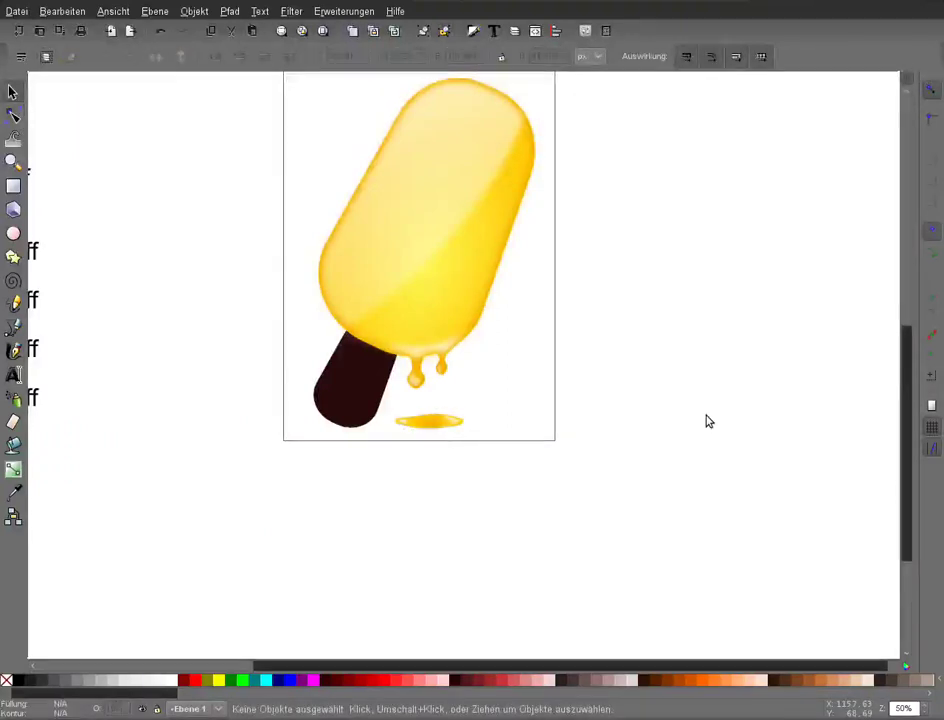
Give the stick a radial gradient with tan and light beige e7d7a9 stops.
key(Tab)
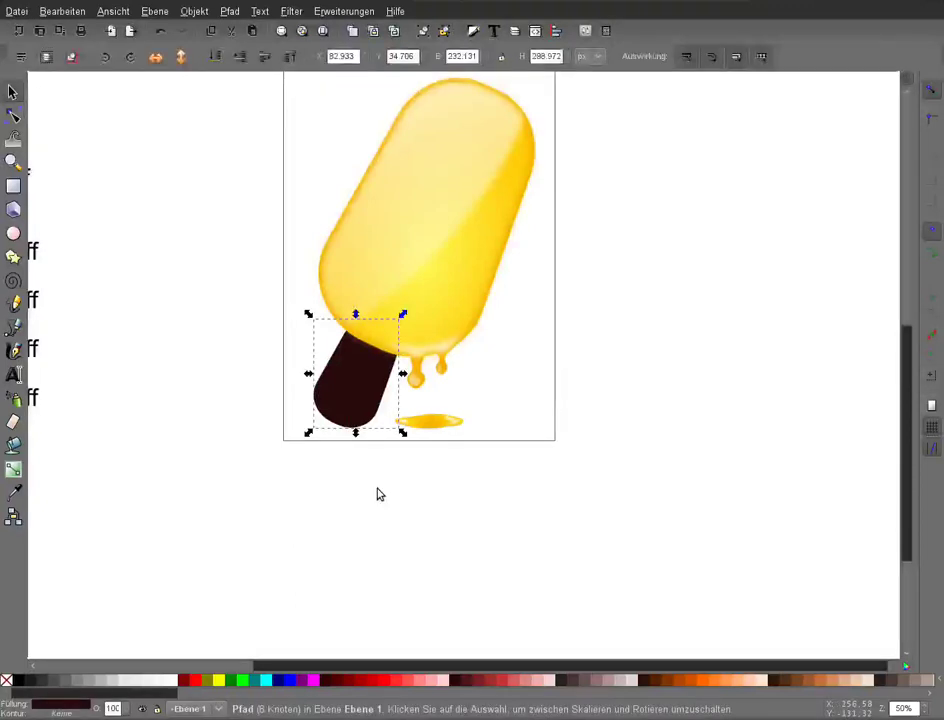
key(ctrl)
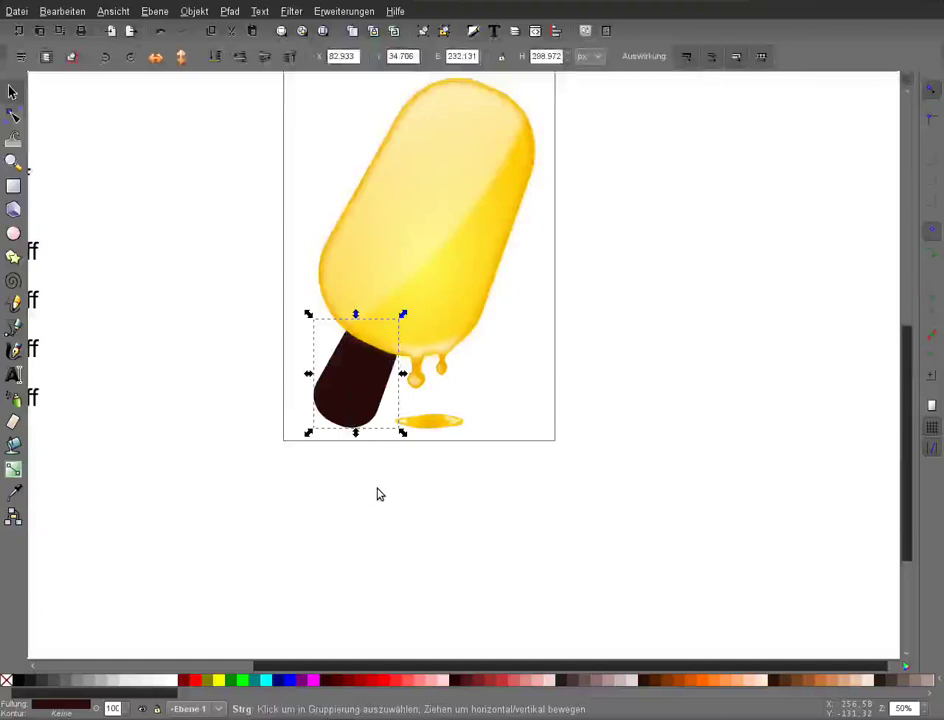
key(minus)
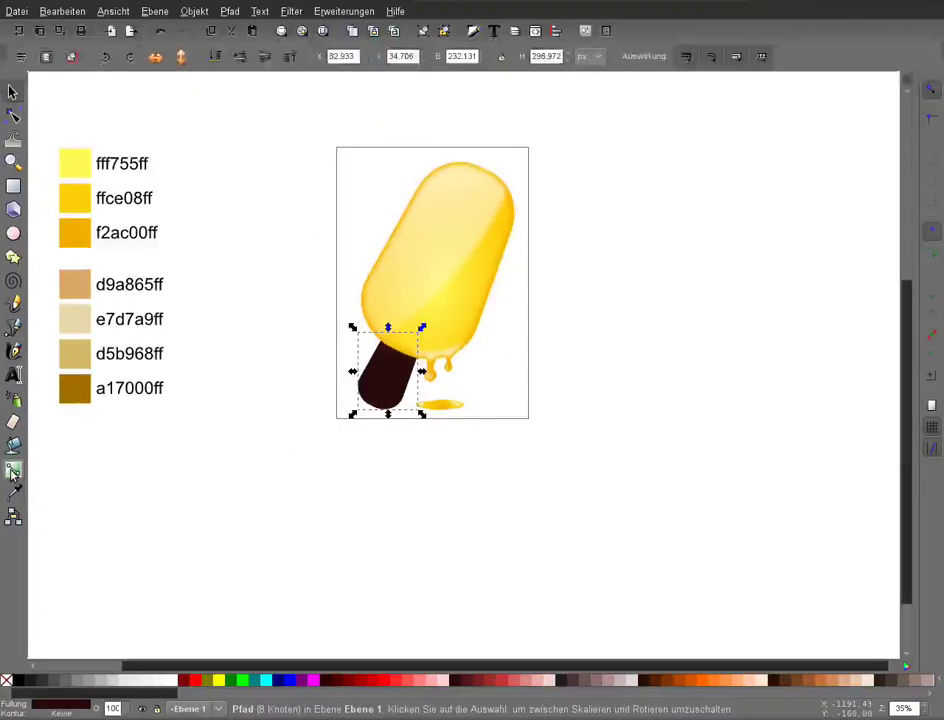
click(13, 473)
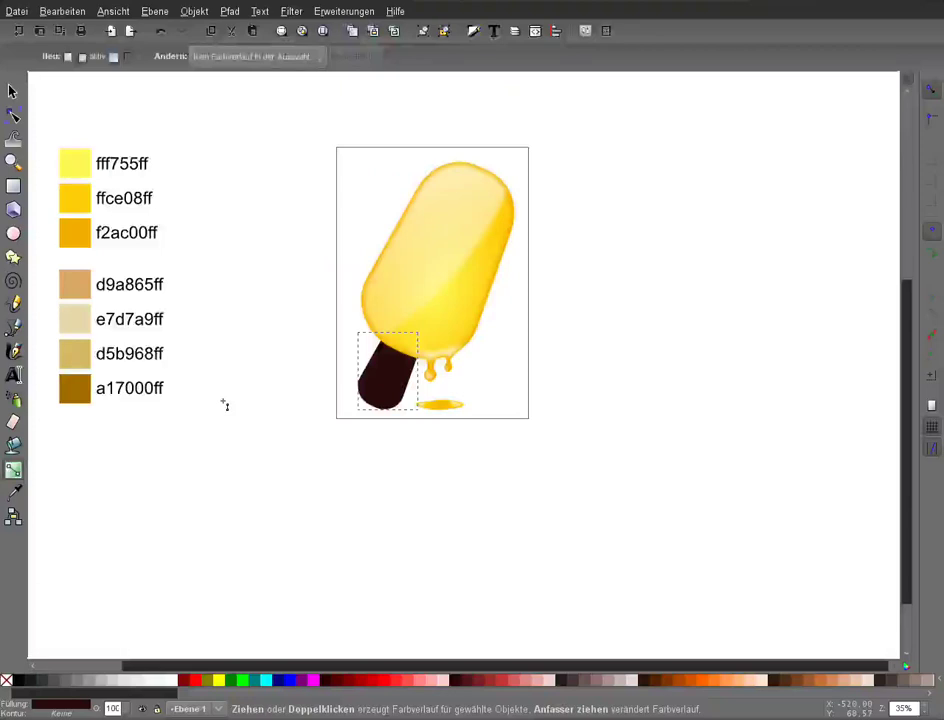
double_click(381, 364)
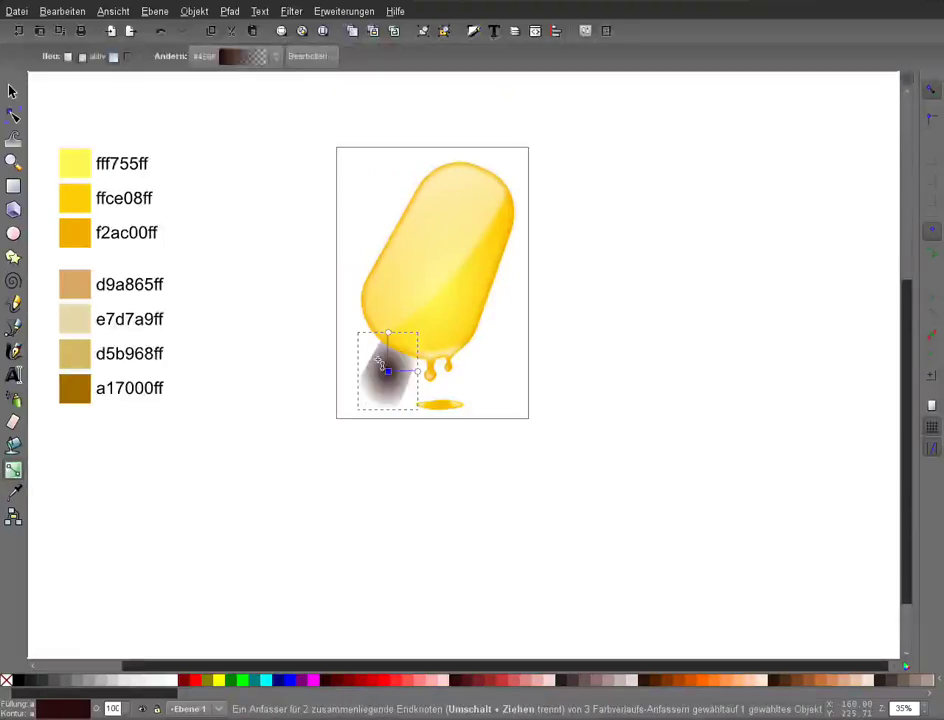
key(d)
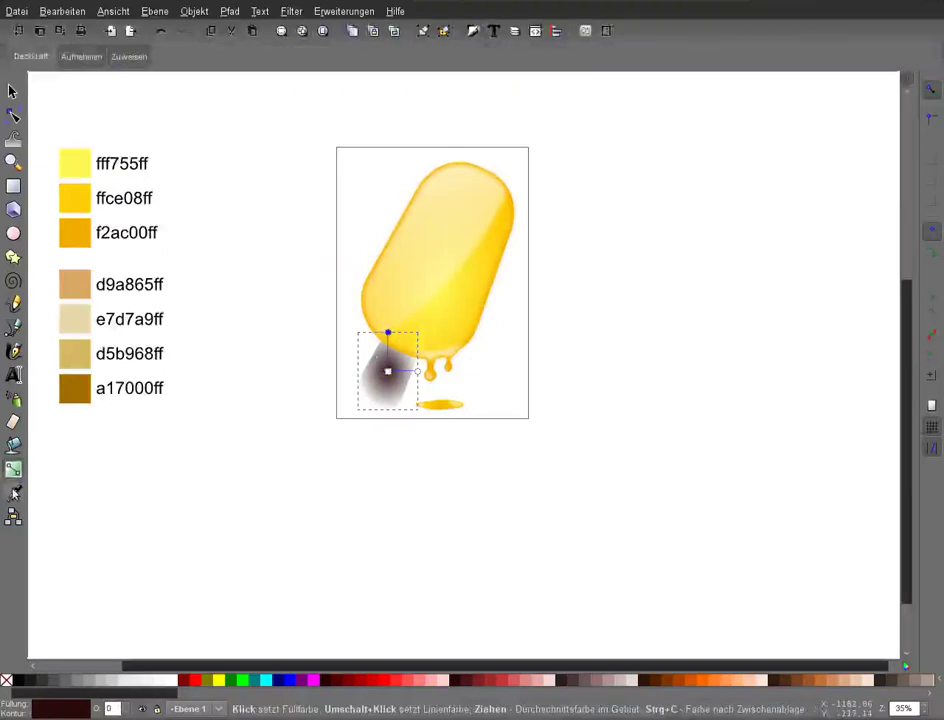
click(74, 353)
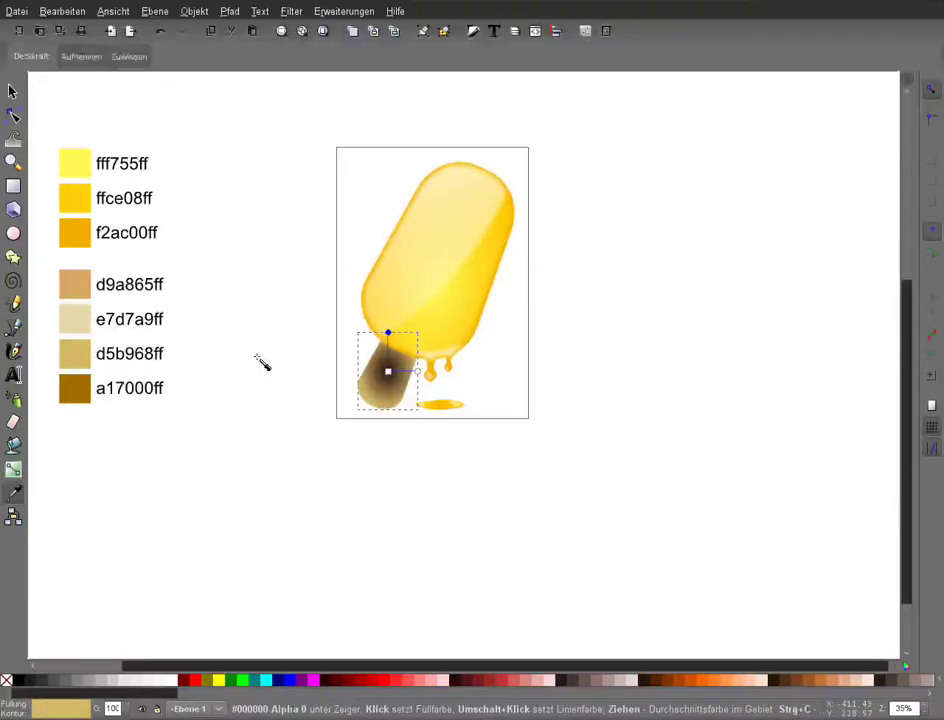
key(Tab)
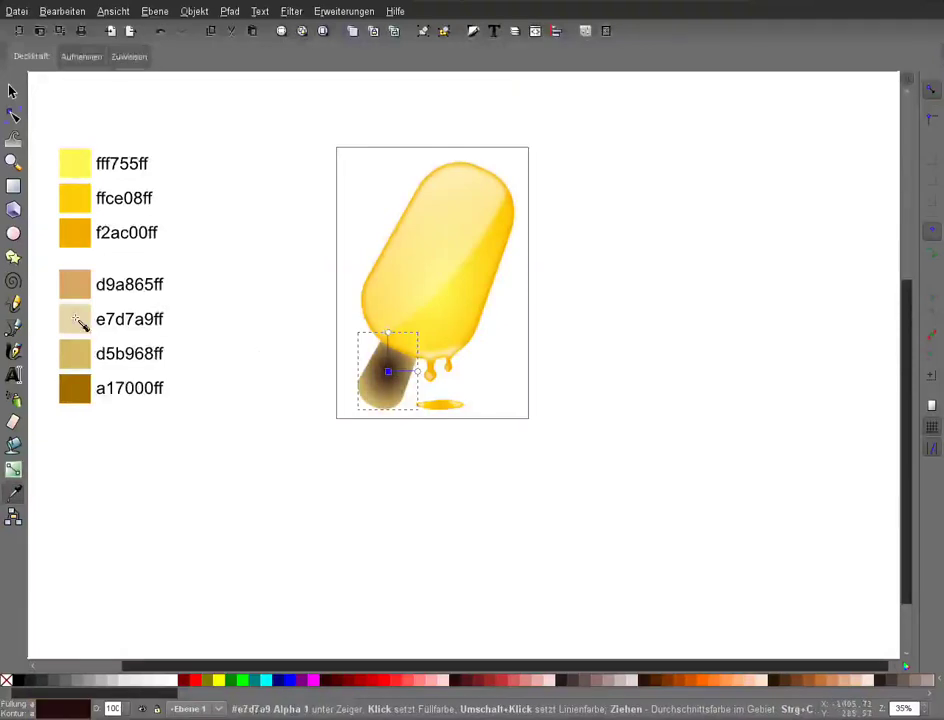
click(78, 320)
key(s)
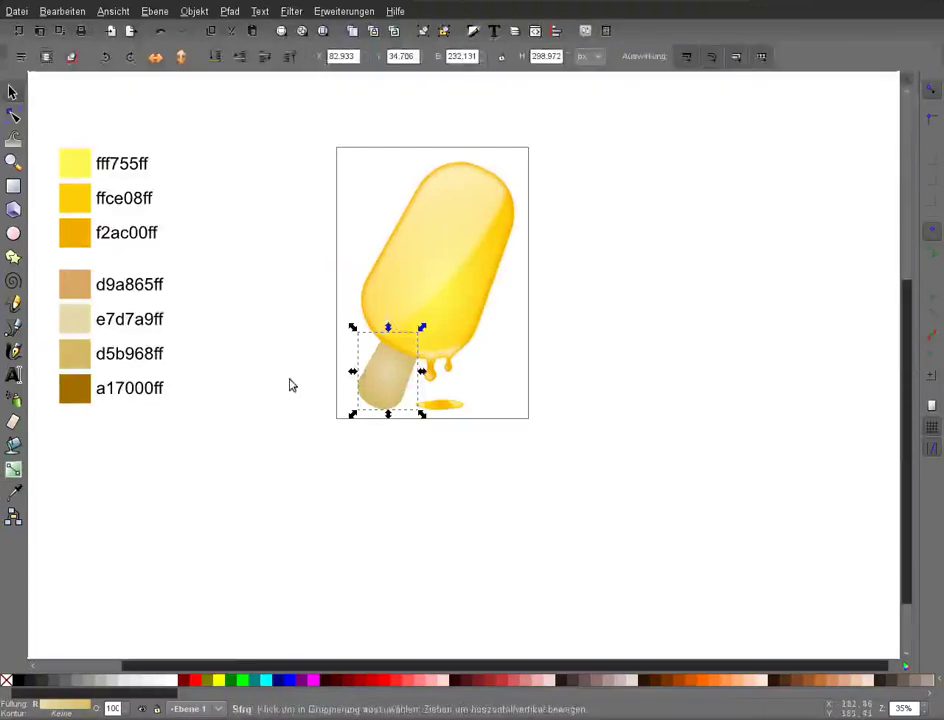
Fill the stick copy dark brown a17000 and nudge it right to show a thin edge.
click(16, 489)
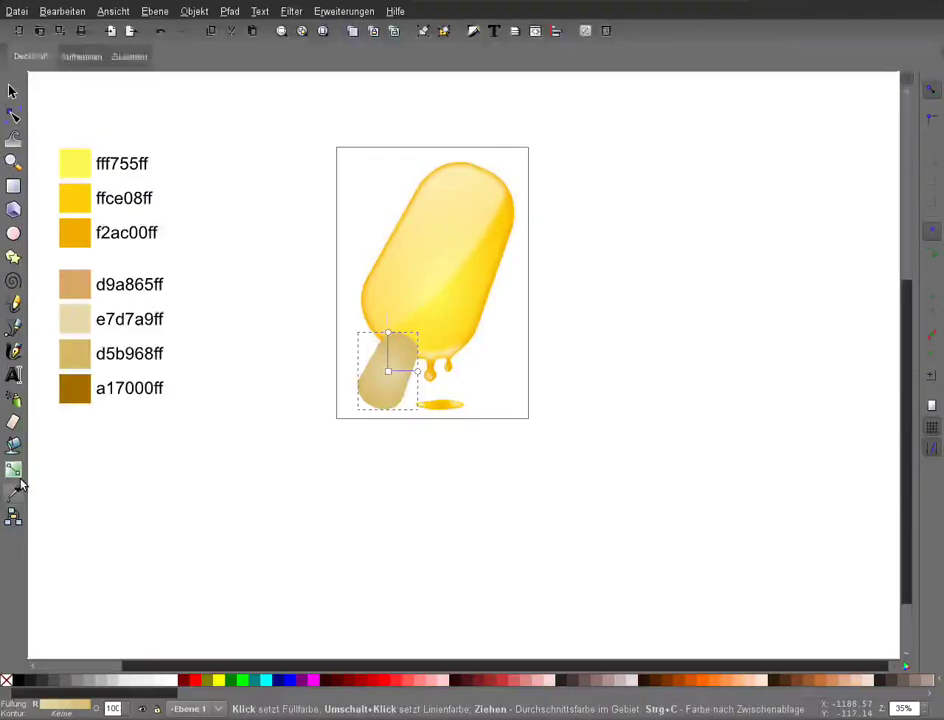
click(74, 388)
click(9, 92)
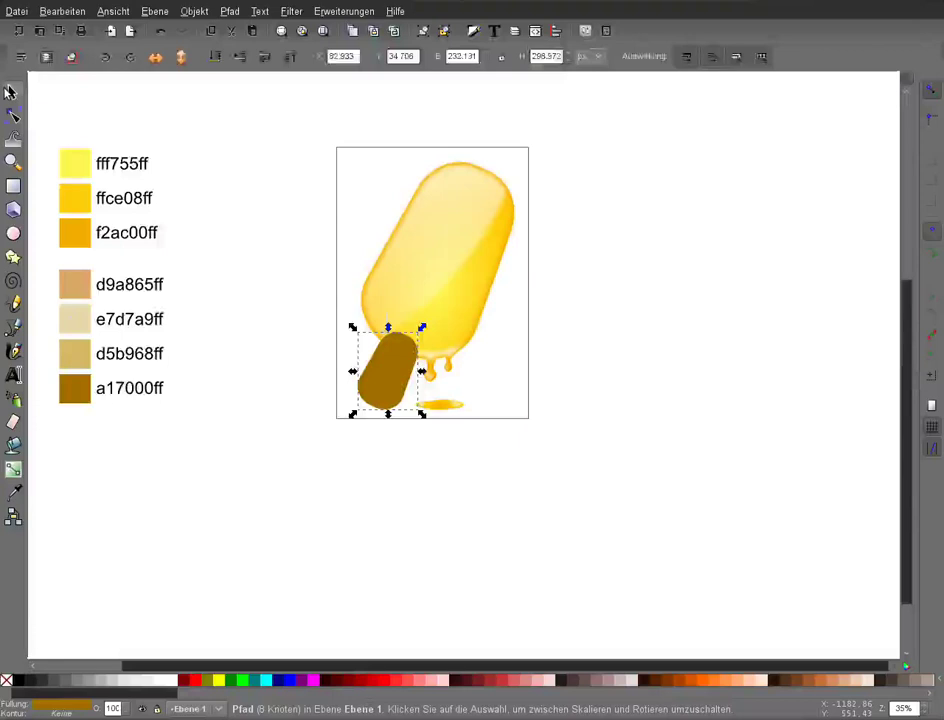
key(plus)
key(plus)
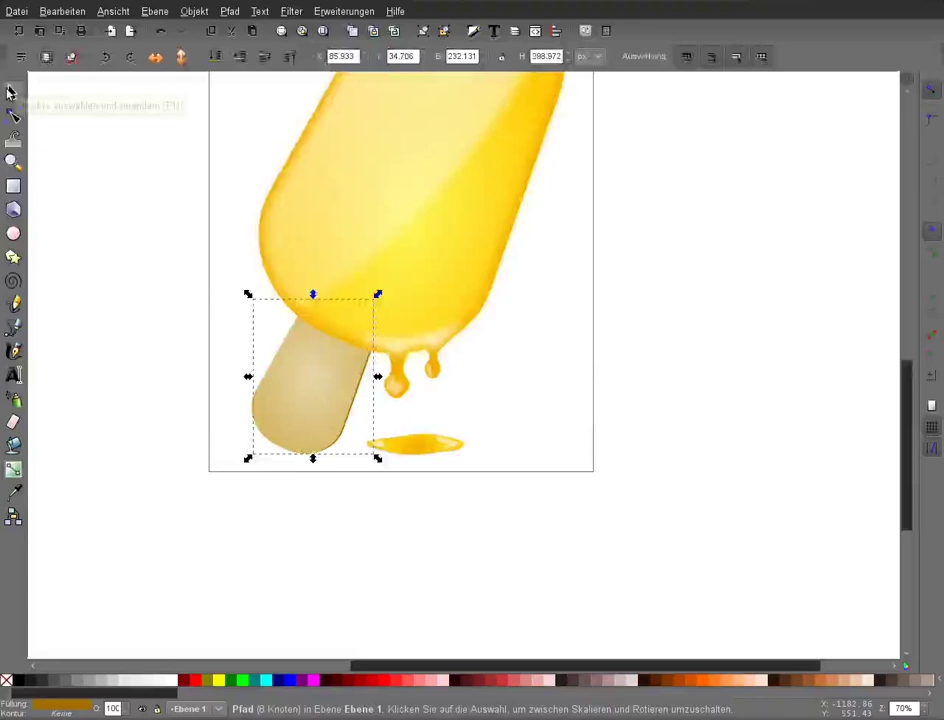
key(Right)
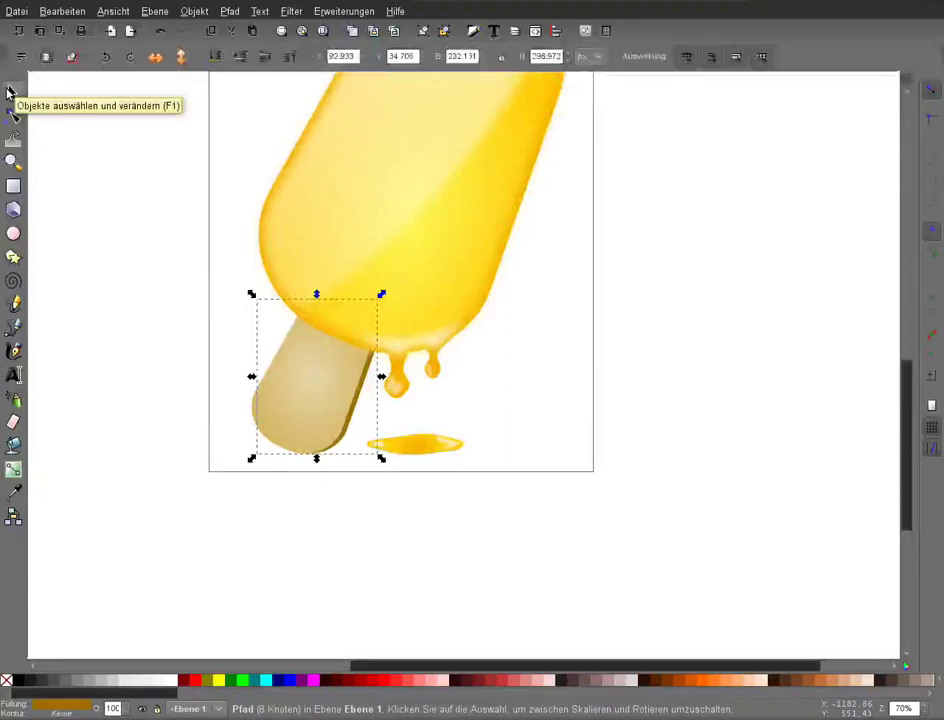
key(Right)
key(Right)
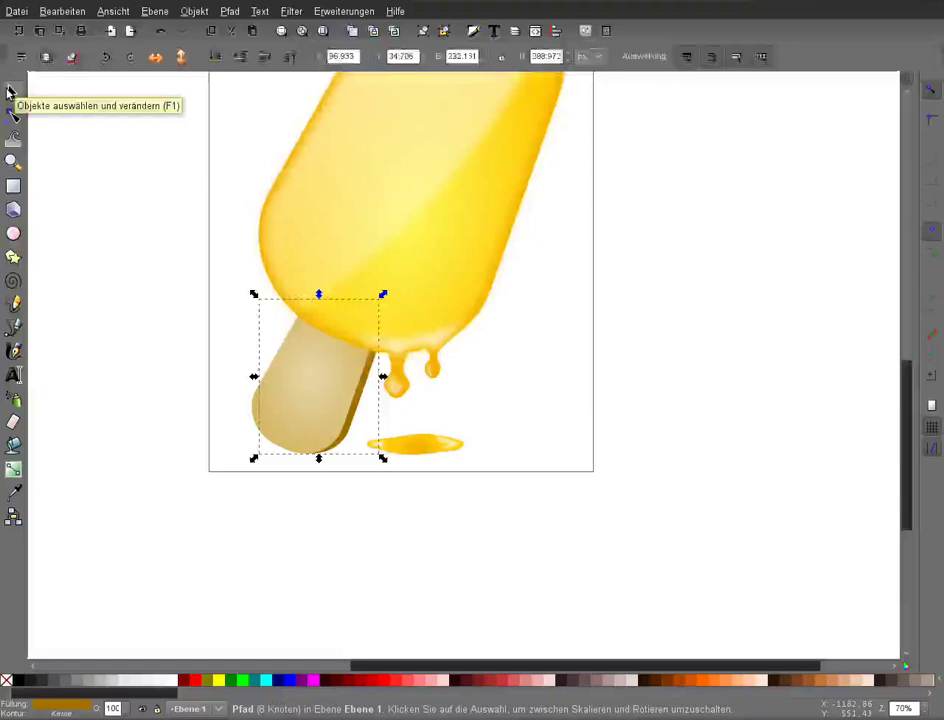
click(234, 535)
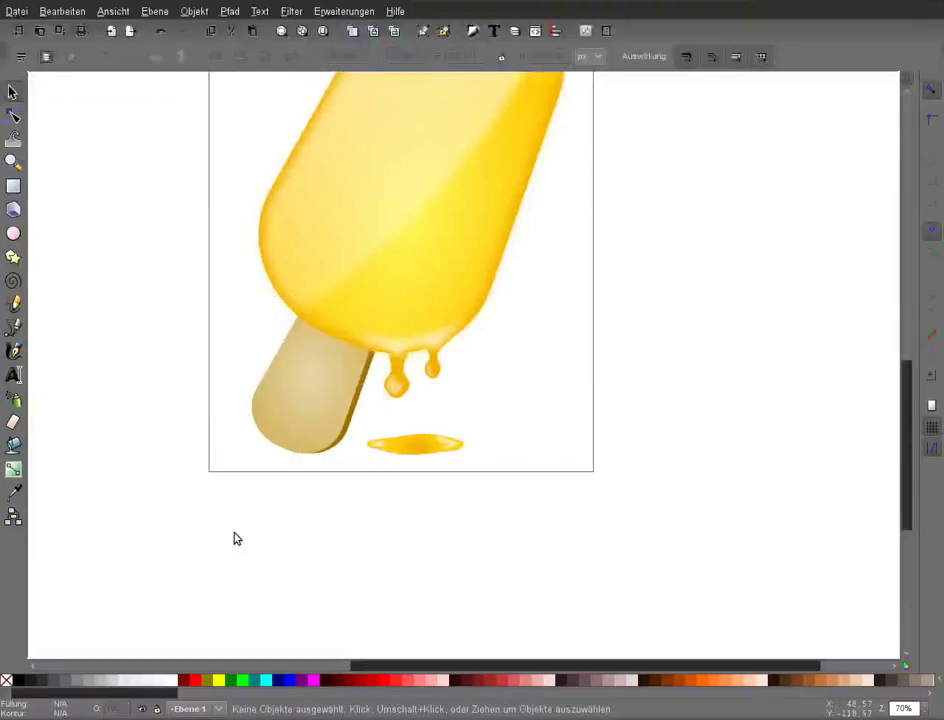
key(minus)
key(minus)
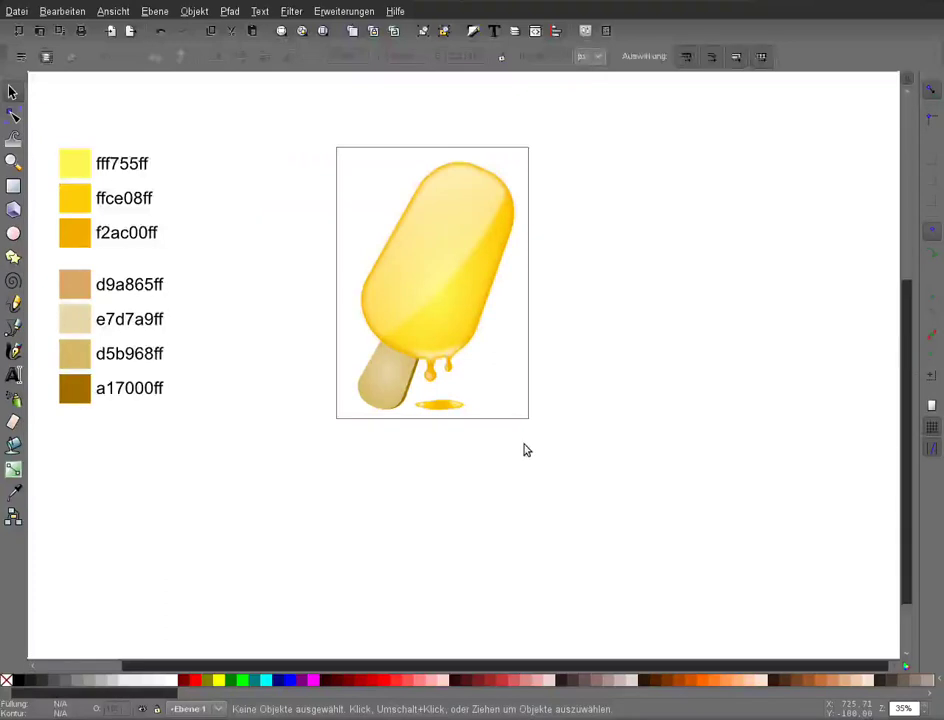
key(Tab)
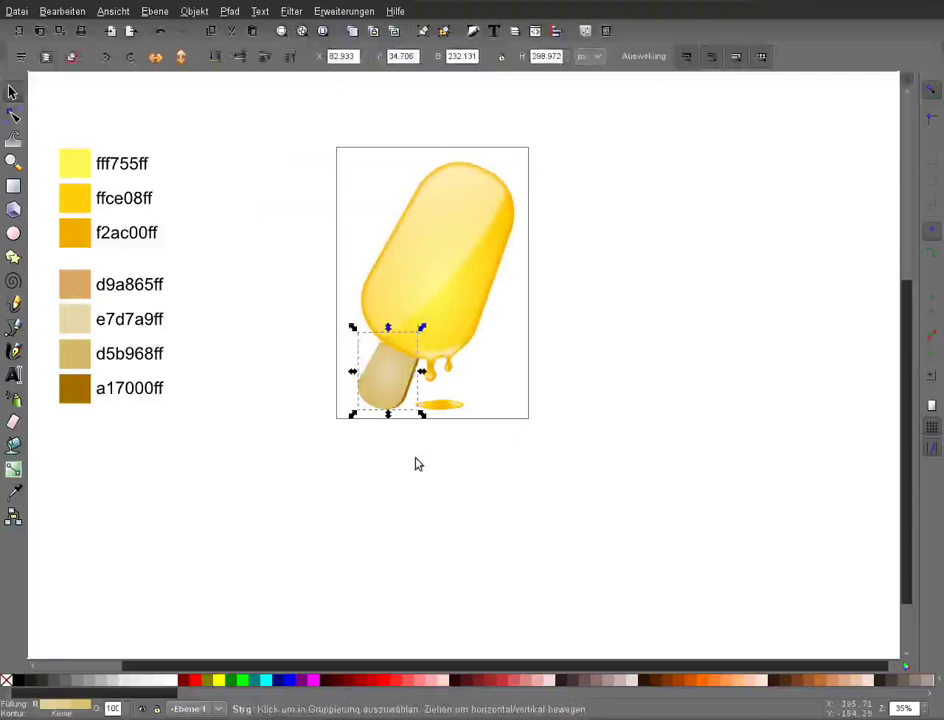
click(418, 464)
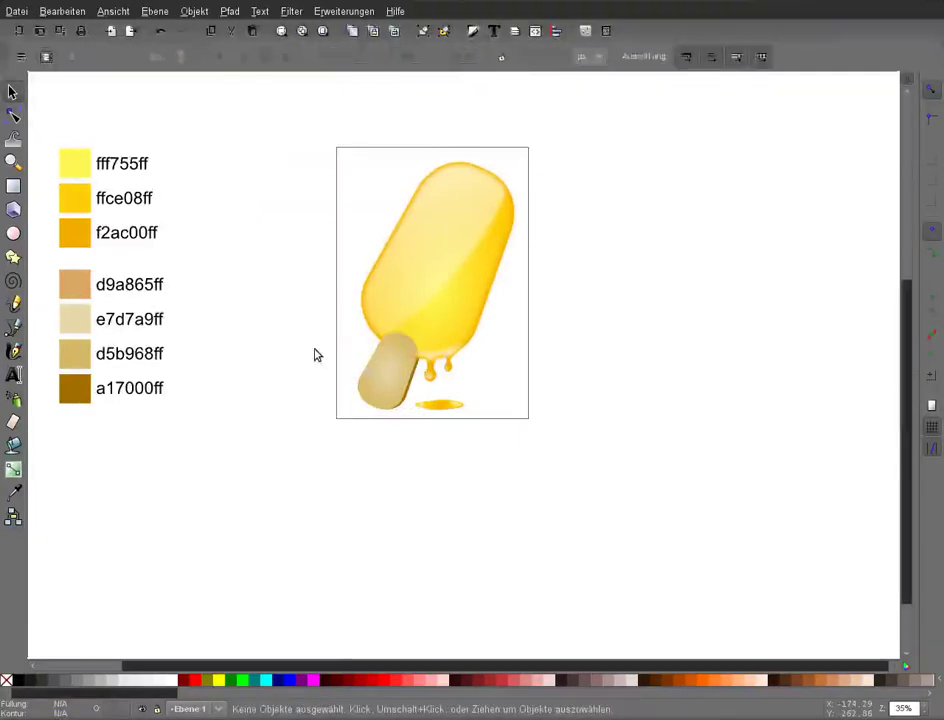
Duplicate the beige stick and move the copy off the page to the lower left.
key(ctrl+v)
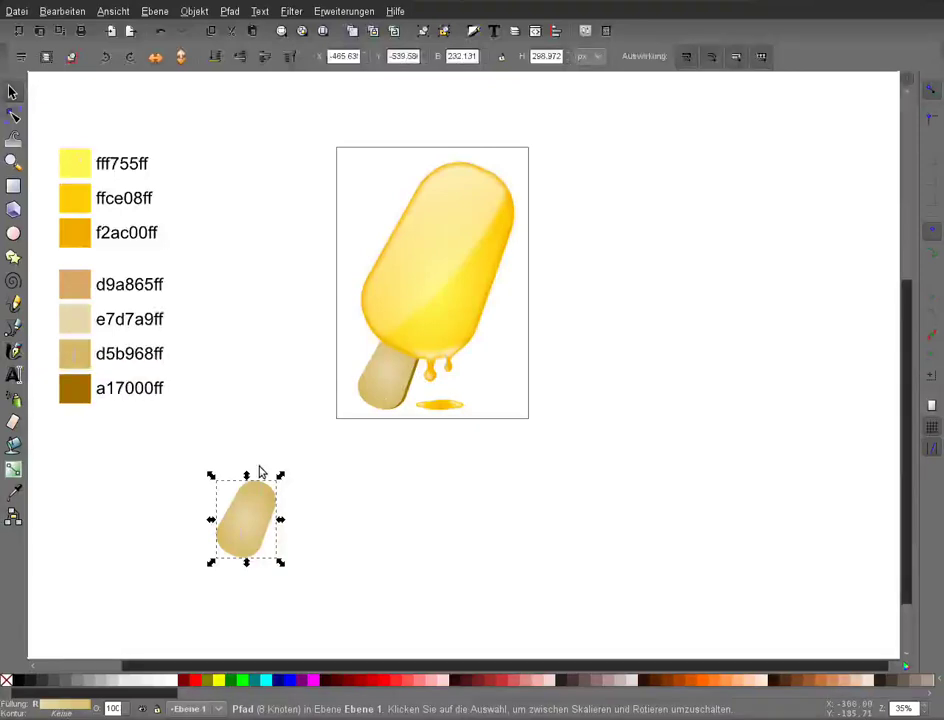
drag(230, 540, 228, 540)
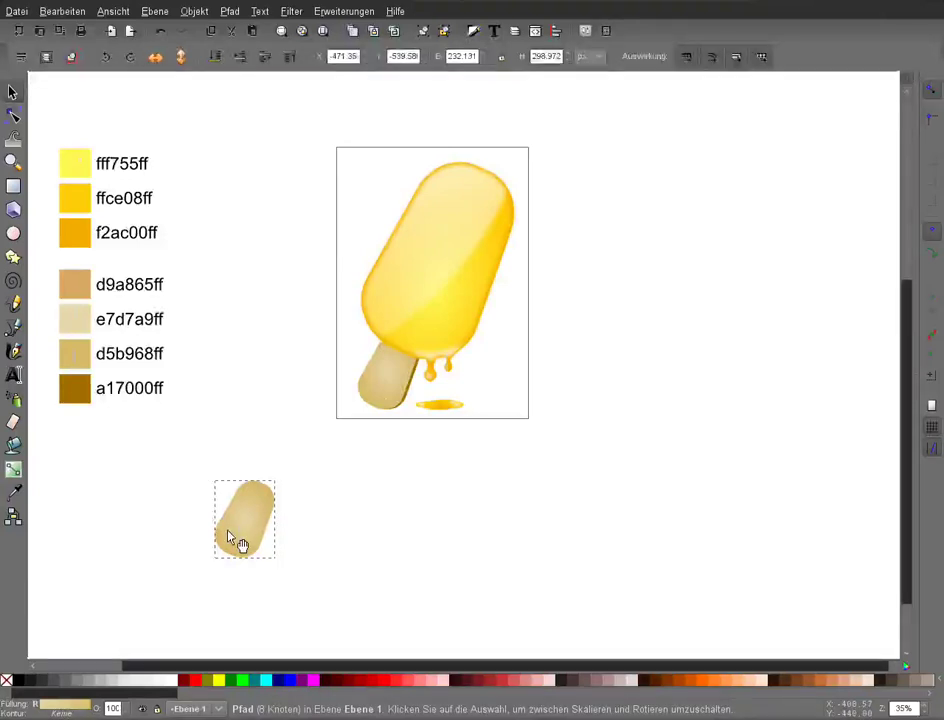
drag(230, 540, 228, 464)
key(c)
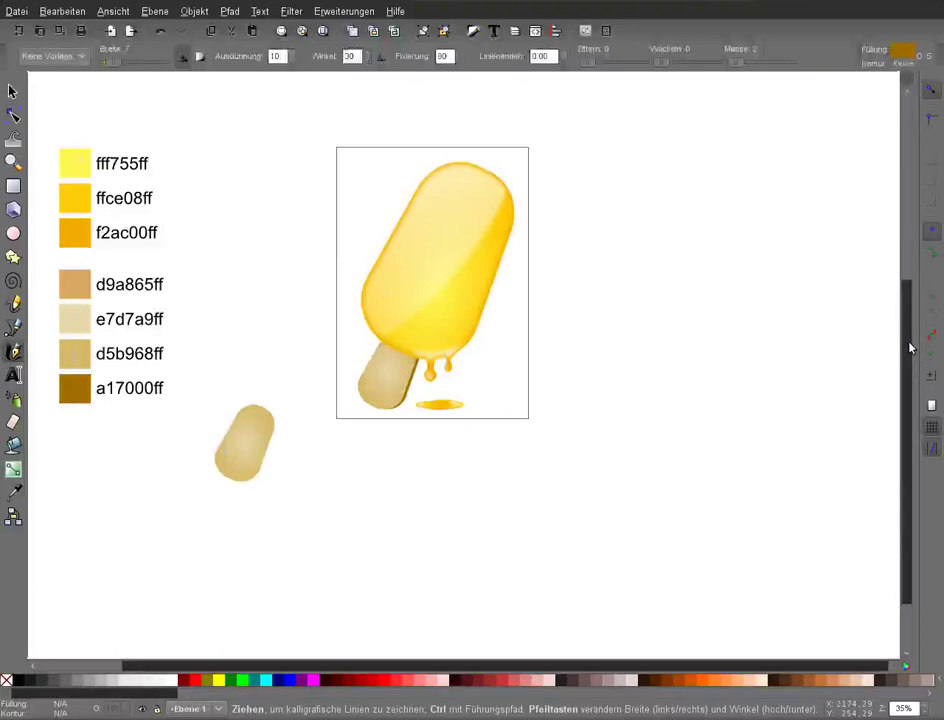
scroll(208, 465, down, 1)
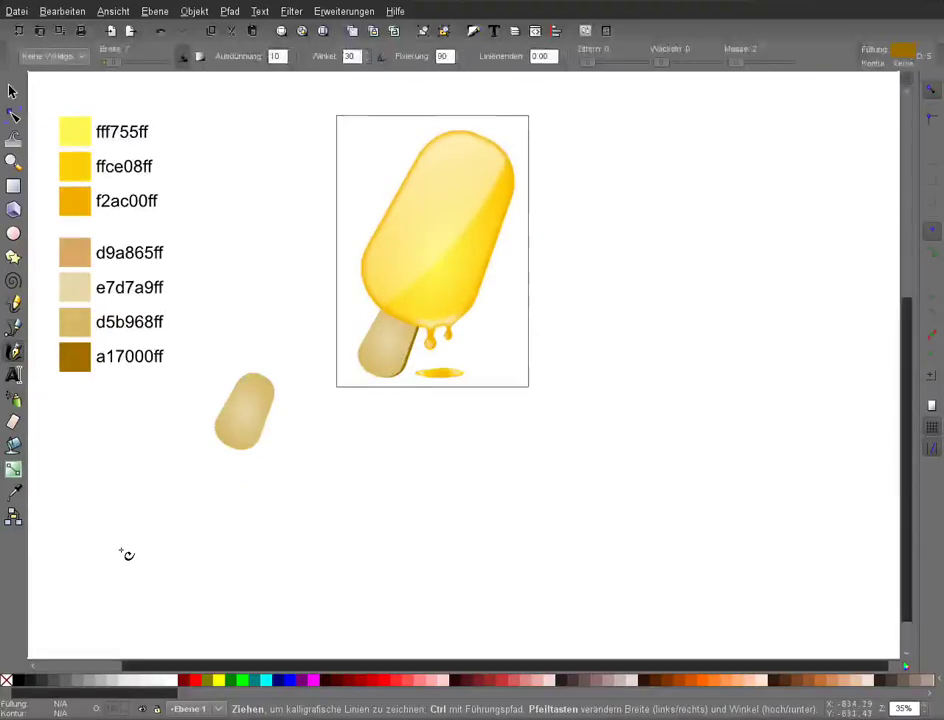
drag(122, 549, 460, 551)
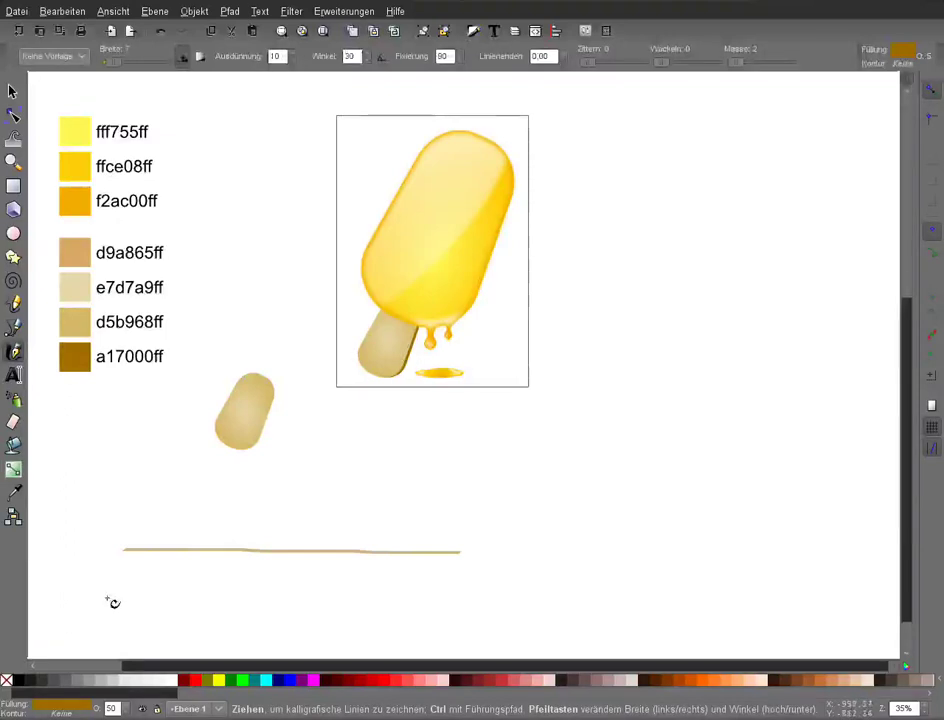
drag(108, 599, 850, 603)
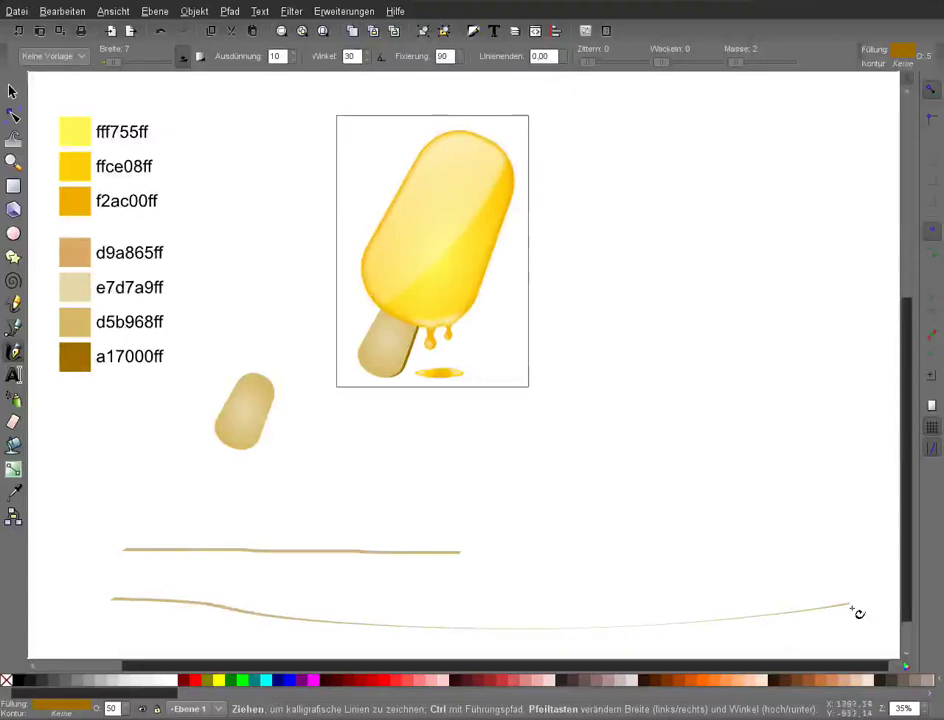
key(s)
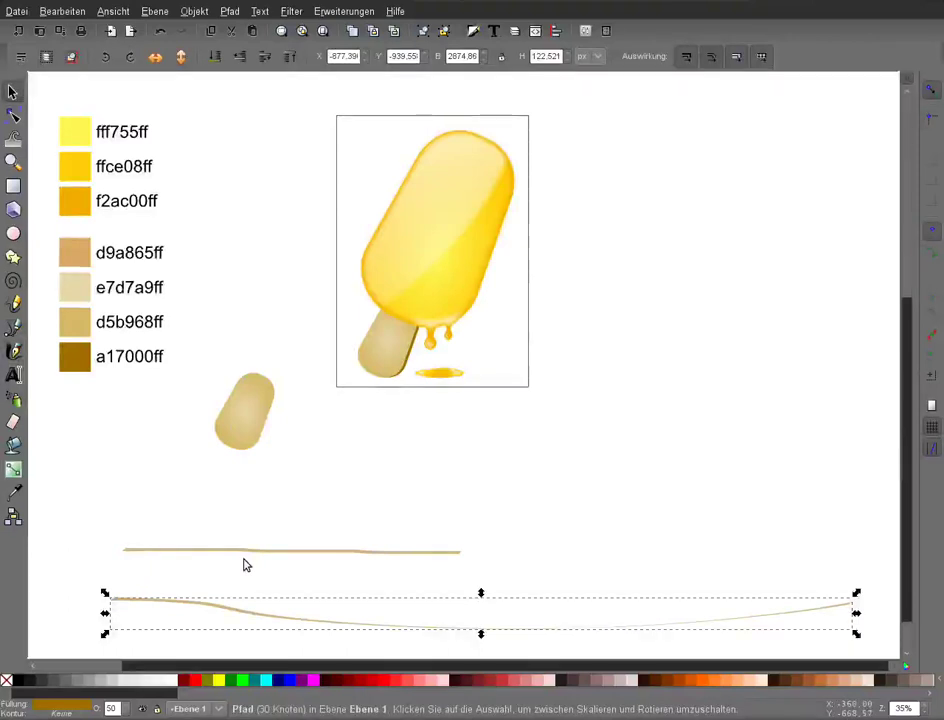
key(ctrl+z)
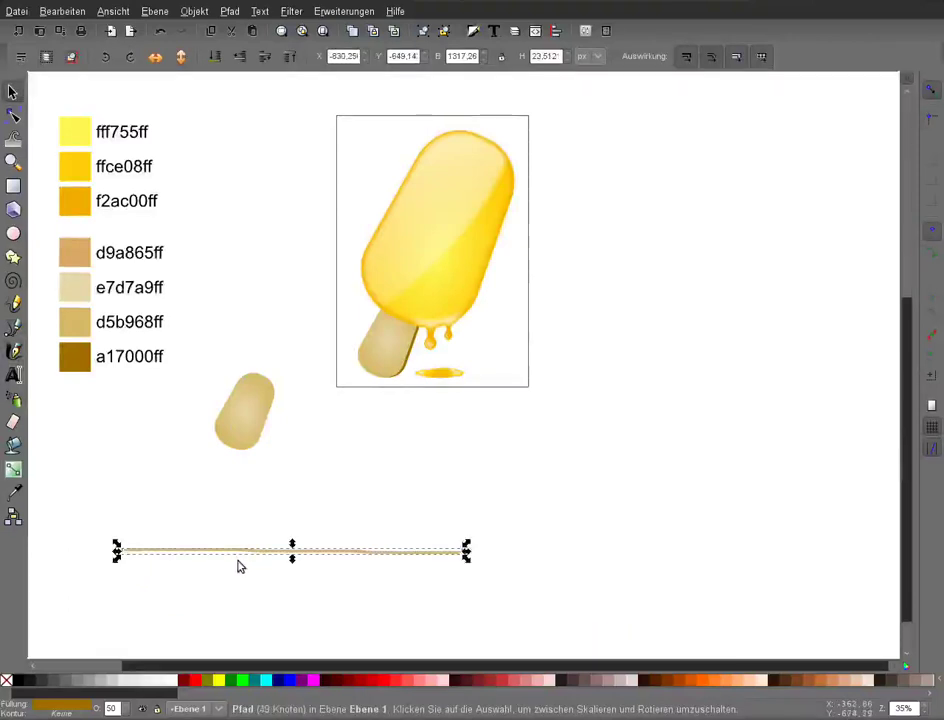
key(Delete)
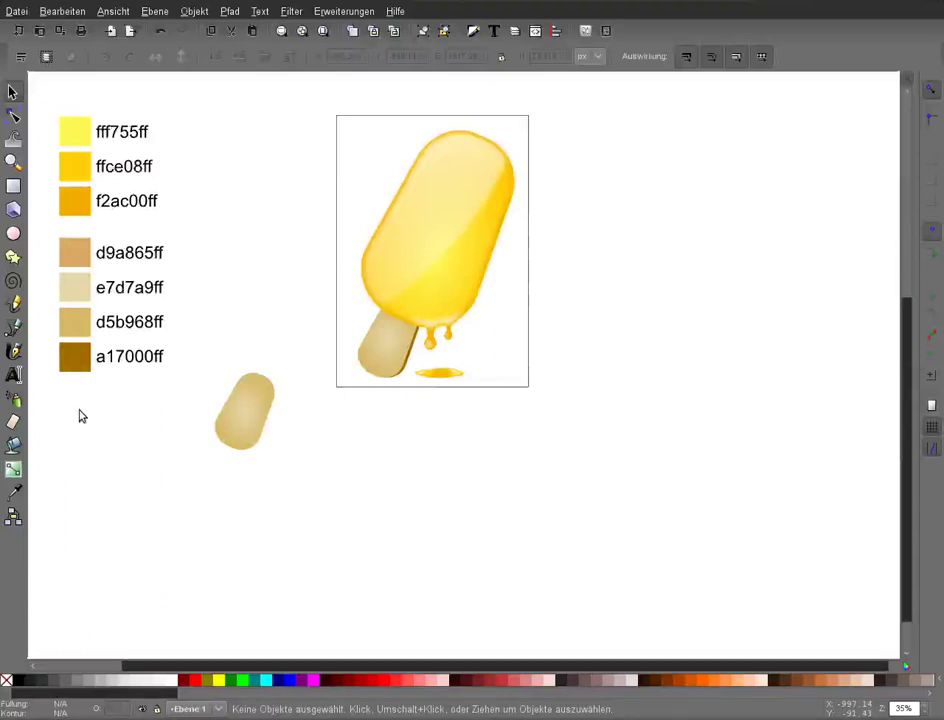
Draw several long, thin horizontal tan grain strokes with the Calligraphy tool below the popsicle.
key(c)
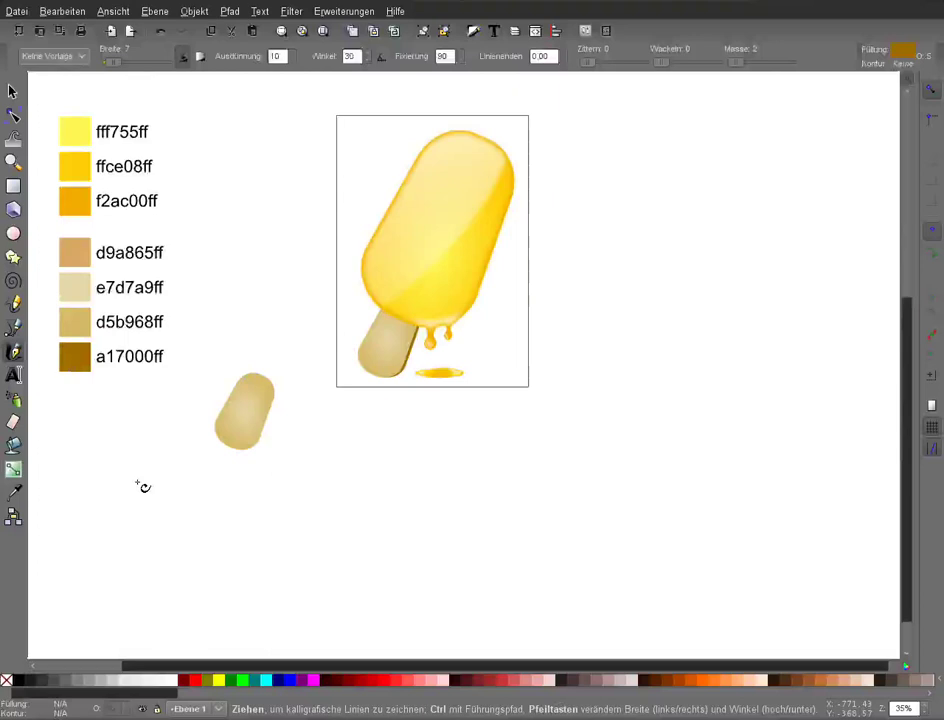
scroll(143, 487, down, 1)
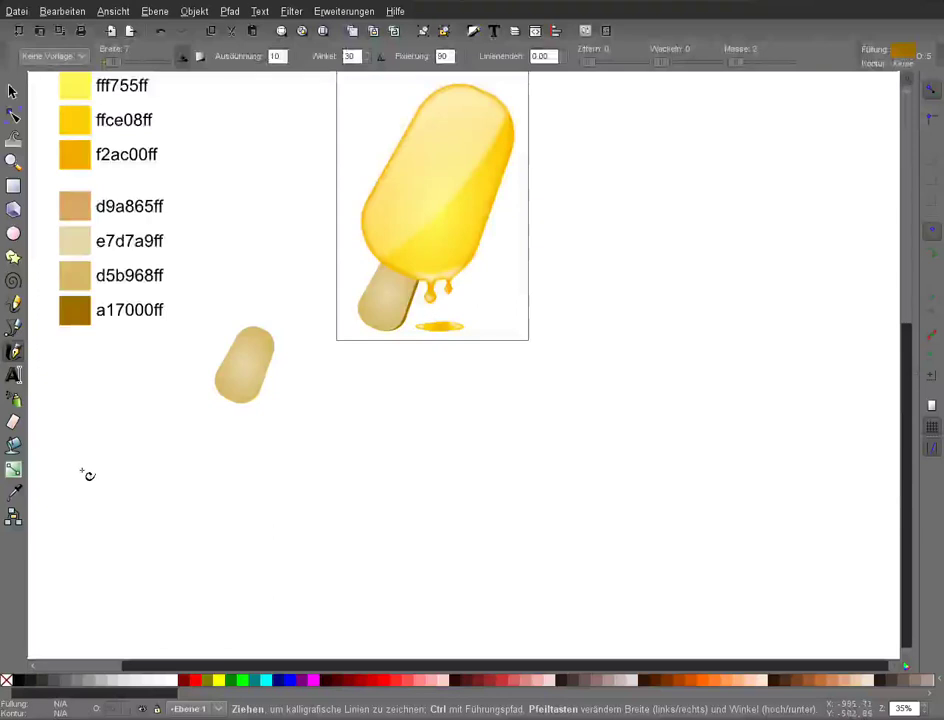
drag(87, 475, 899, 503)
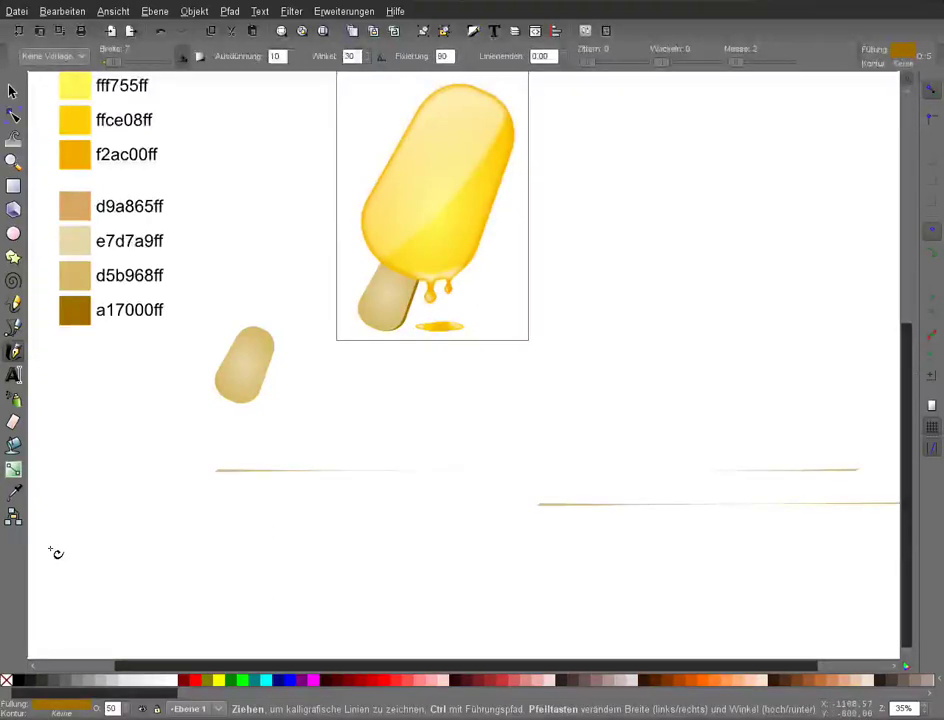
drag(80, 571, 895, 572)
drag(156, 598, 449, 605)
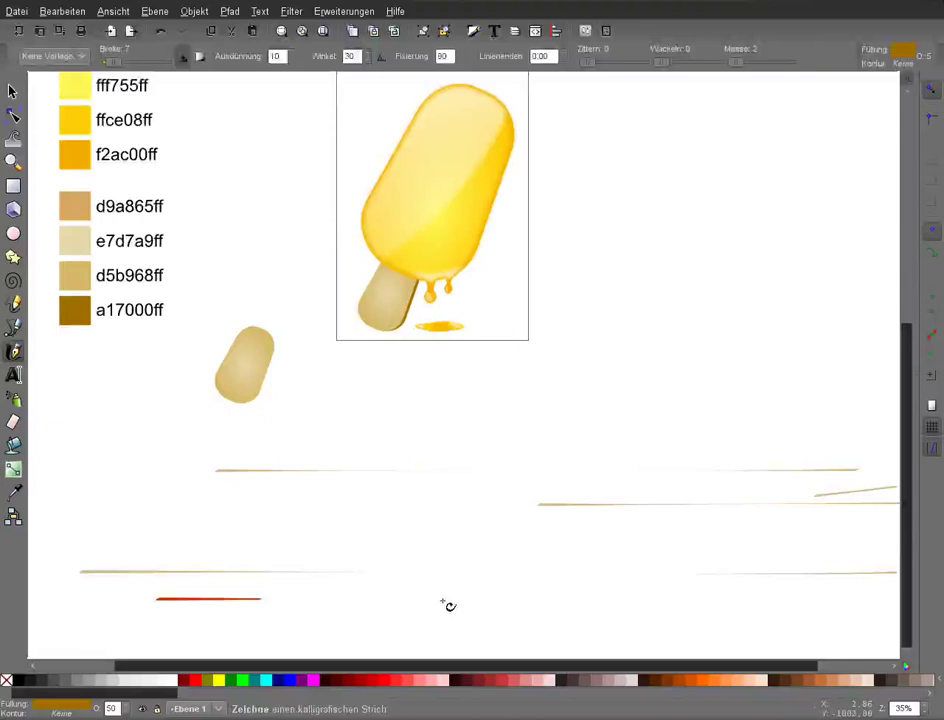
click(13, 93)
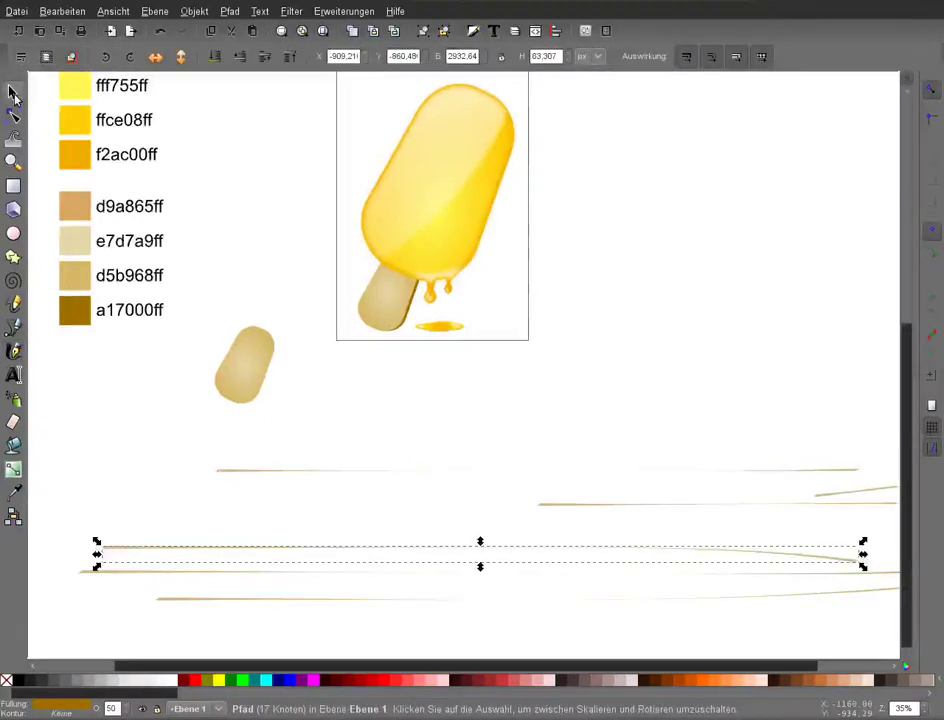
Drag the scattered grain strokes up and left so they overlap in one tight horizontal band.
click(820, 528)
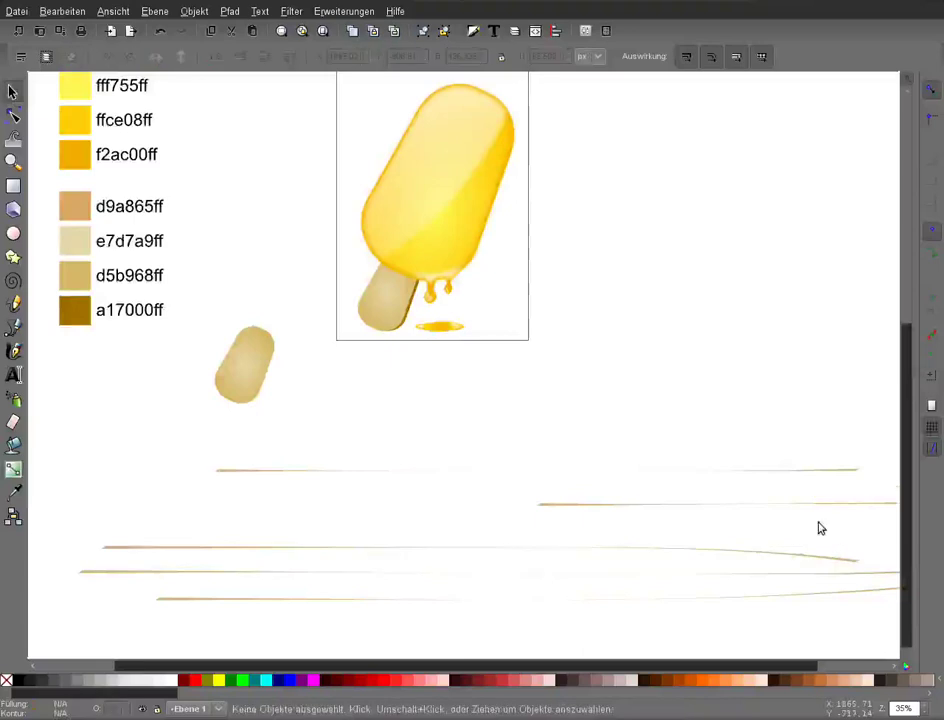
double_click(781, 503)
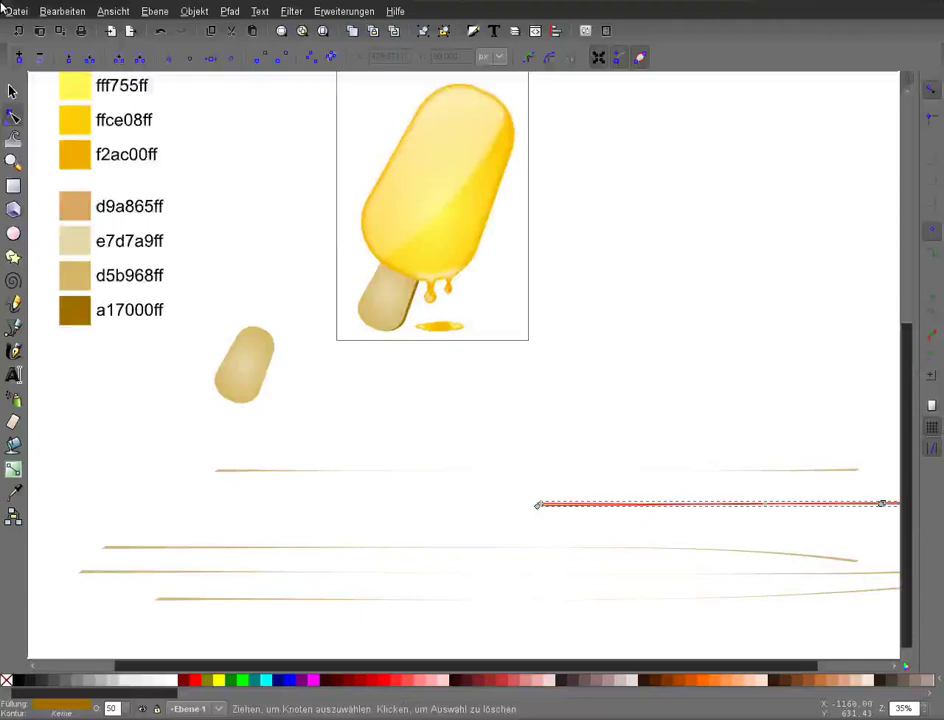
key(s)
drag(787, 503, 520, 497)
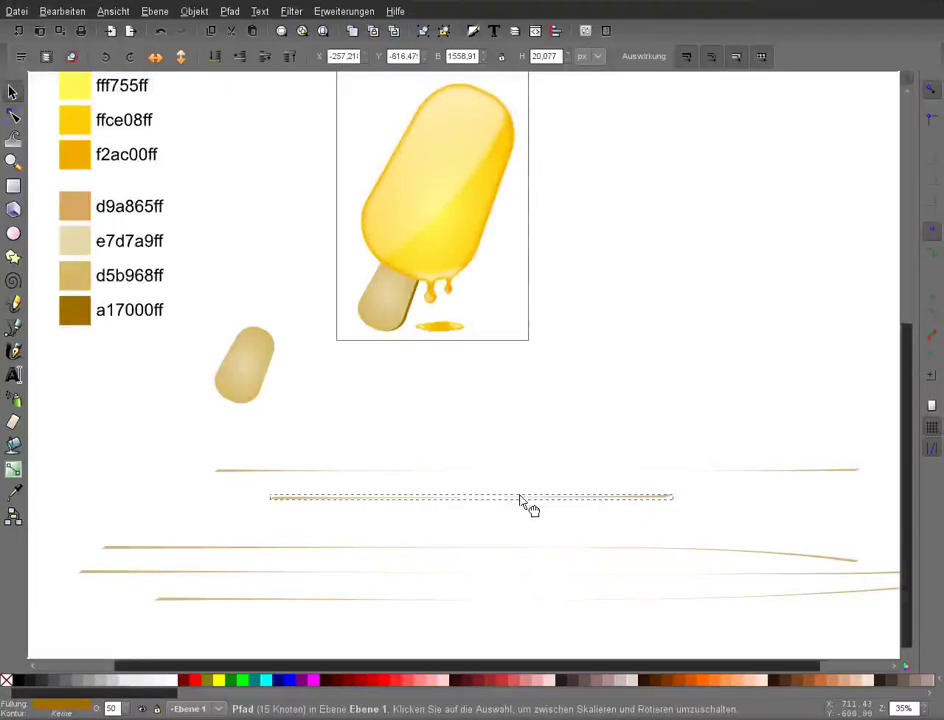
drag(519, 497, 463, 484)
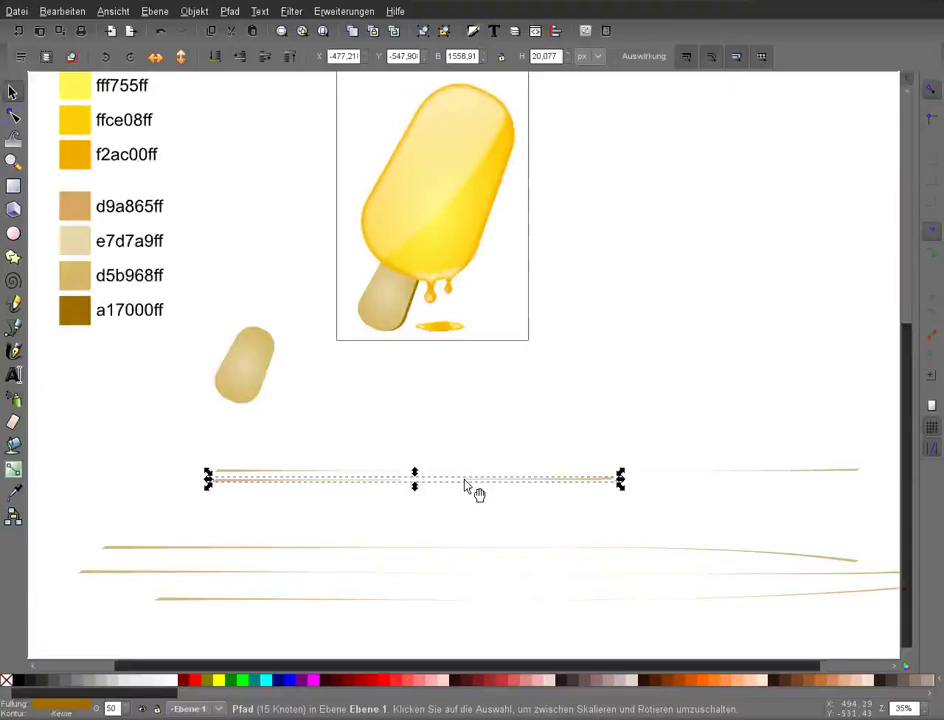
drag(464, 484, 504, 492)
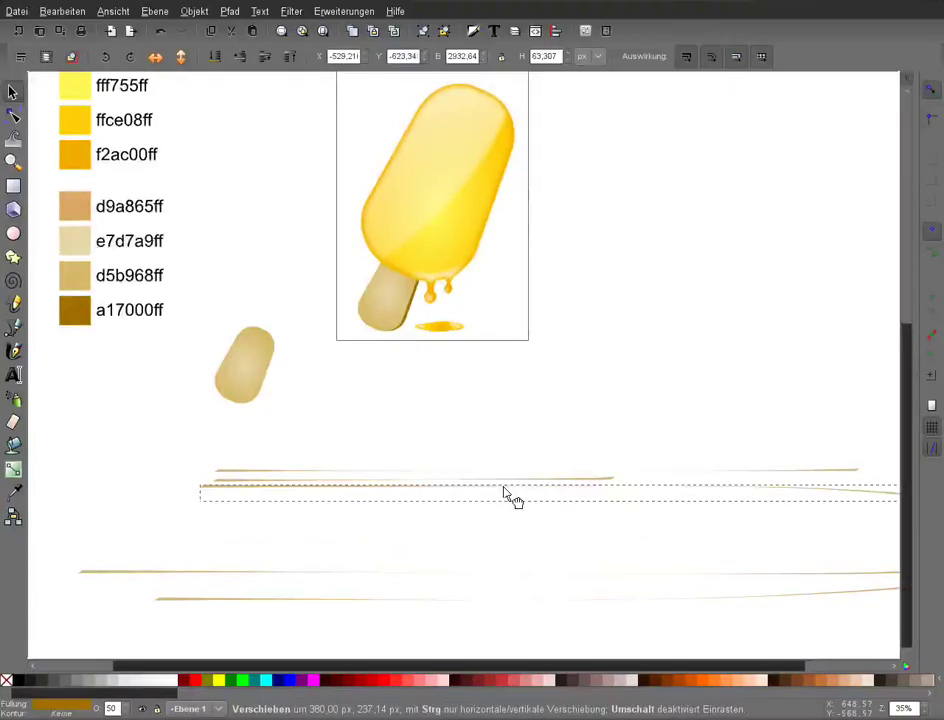
drag(504, 492, 510, 497)
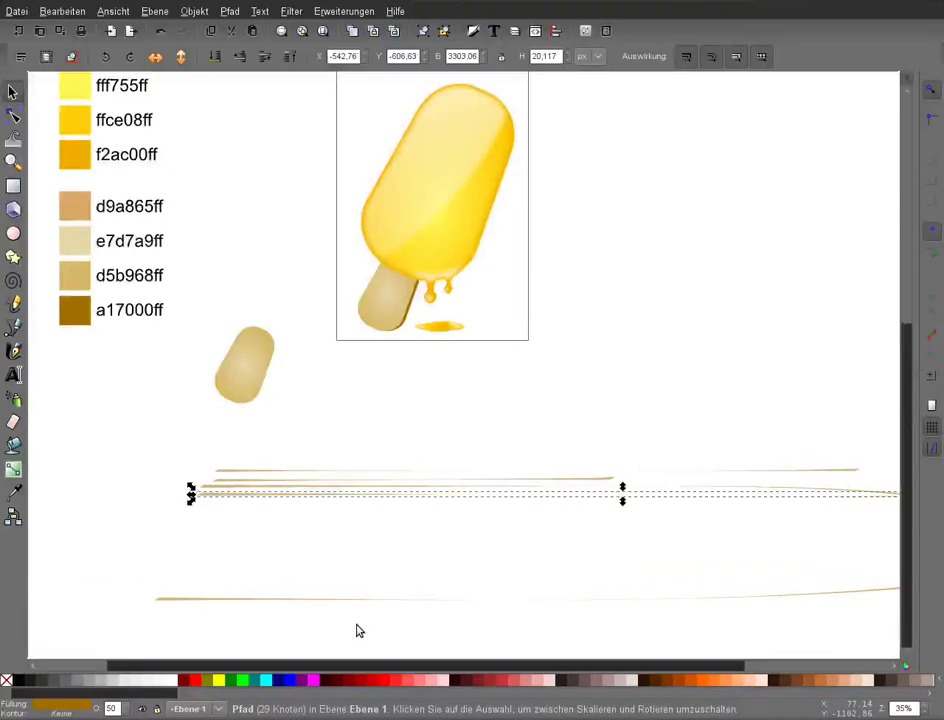
drag(359, 600, 396, 519)
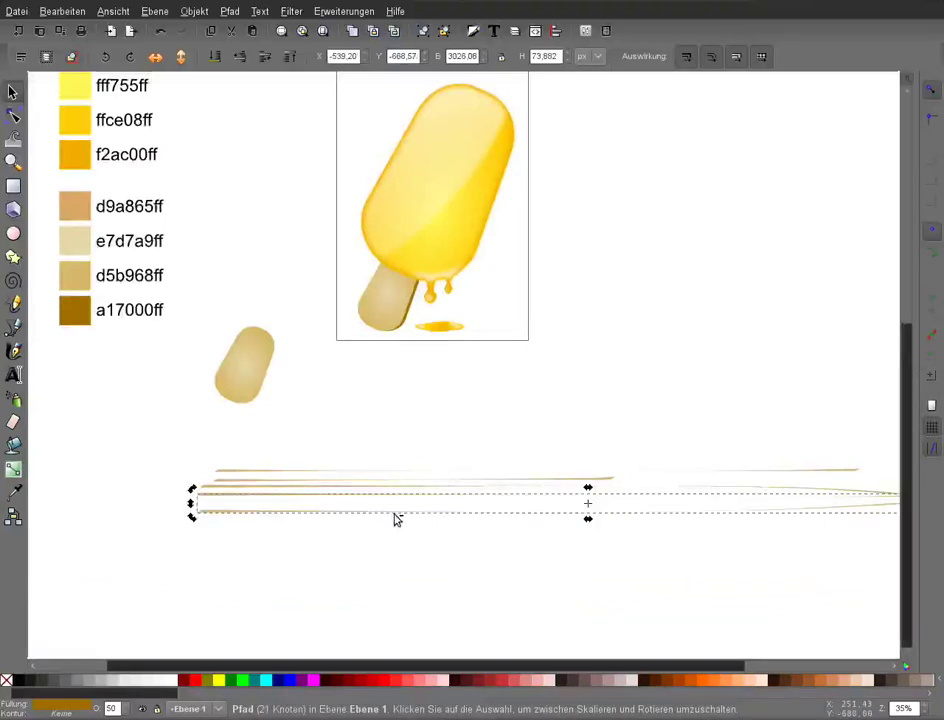
drag(396, 519, 358, 506)
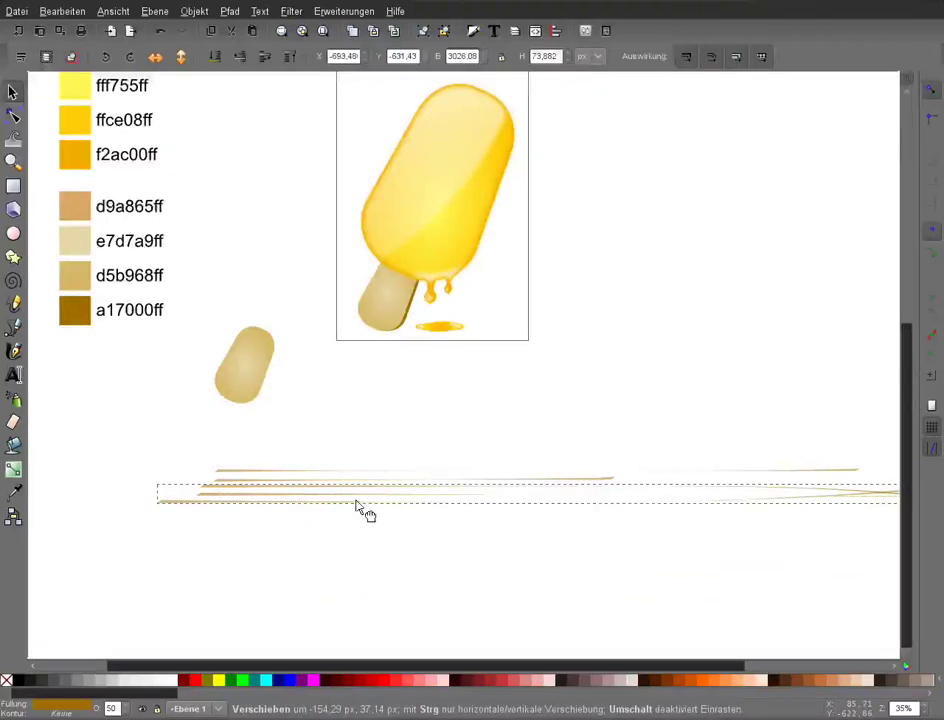
drag(356, 507, 356, 519)
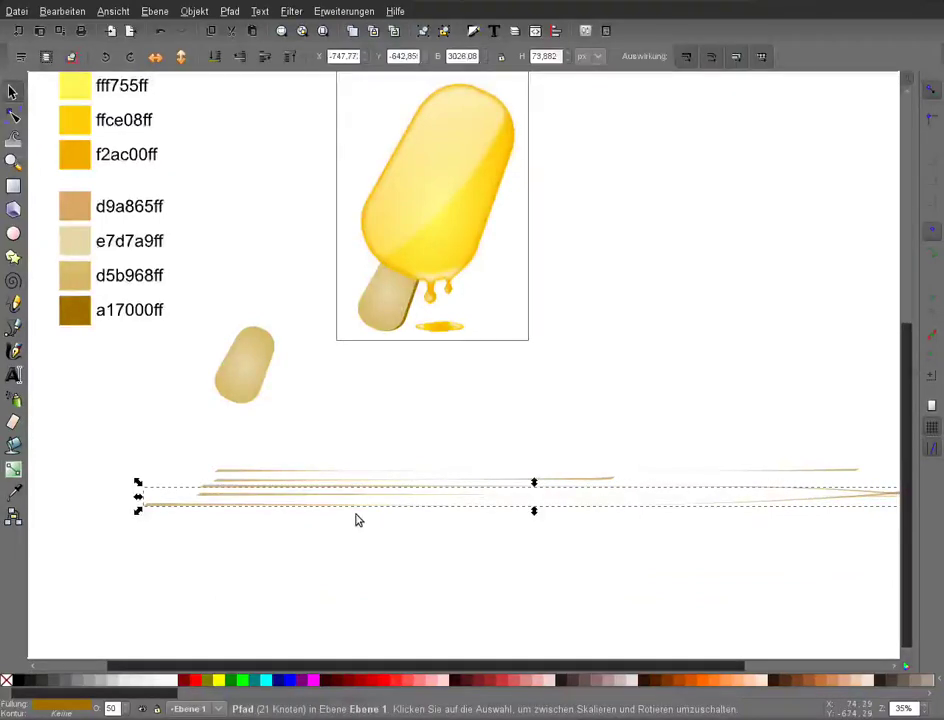
key(minus)
drag(167, 422, 918, 547)
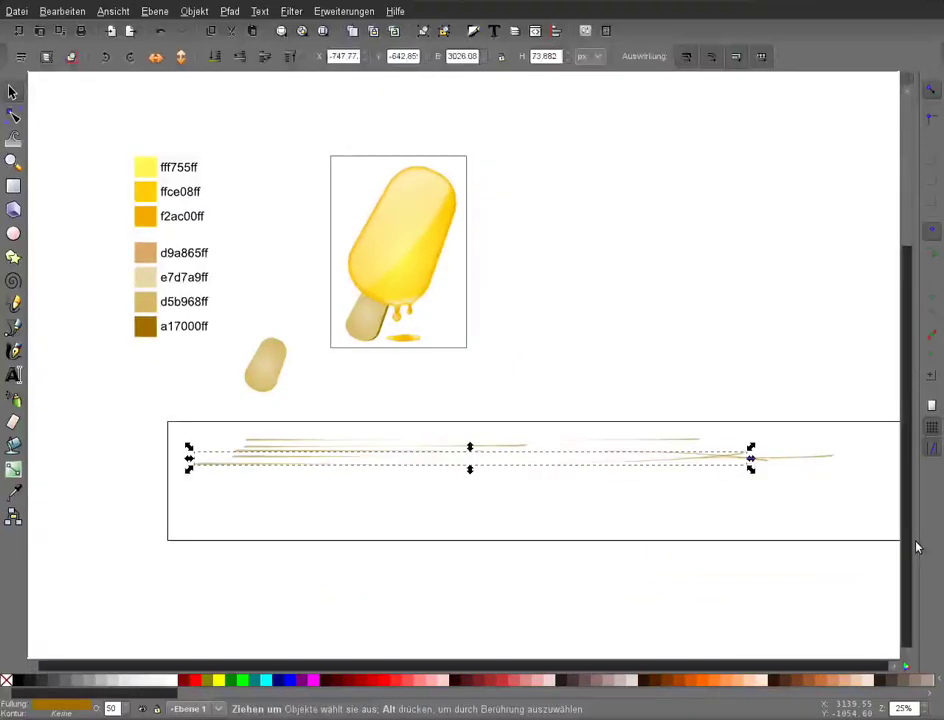
Drag duplicate copies of the stroke bundle into place above and below the band.
drag(918, 547, 918, 547)
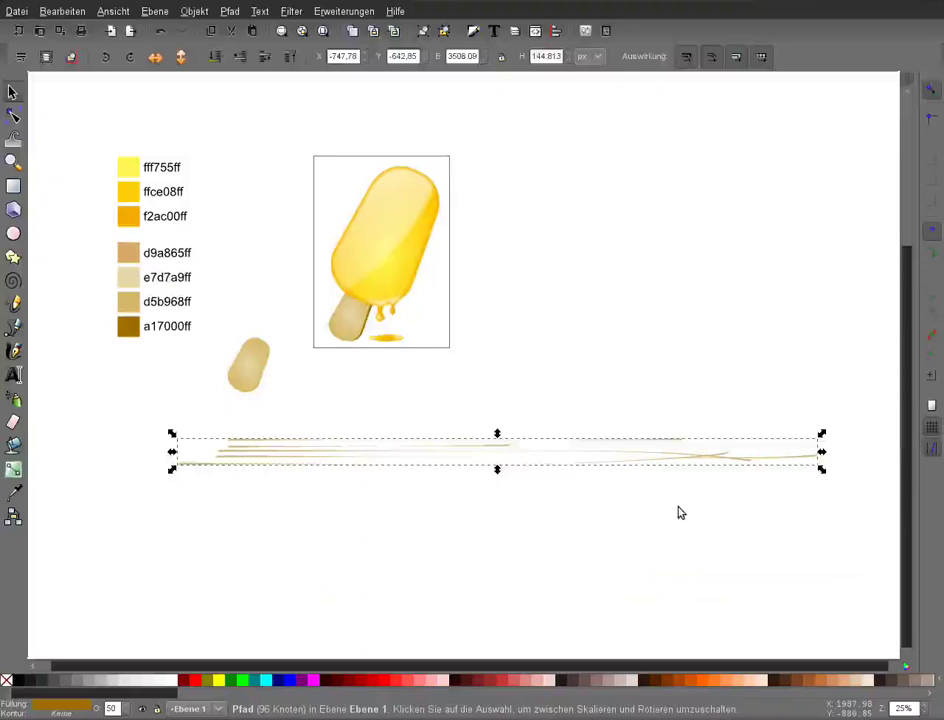
drag(243, 457, 235, 486)
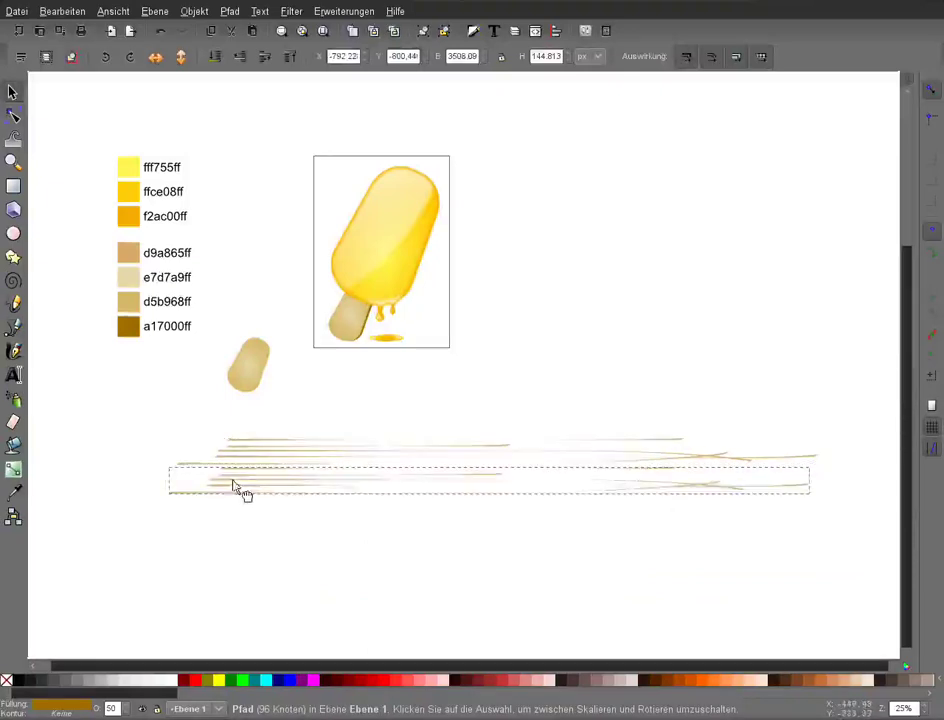
drag(232, 485, 238, 486)
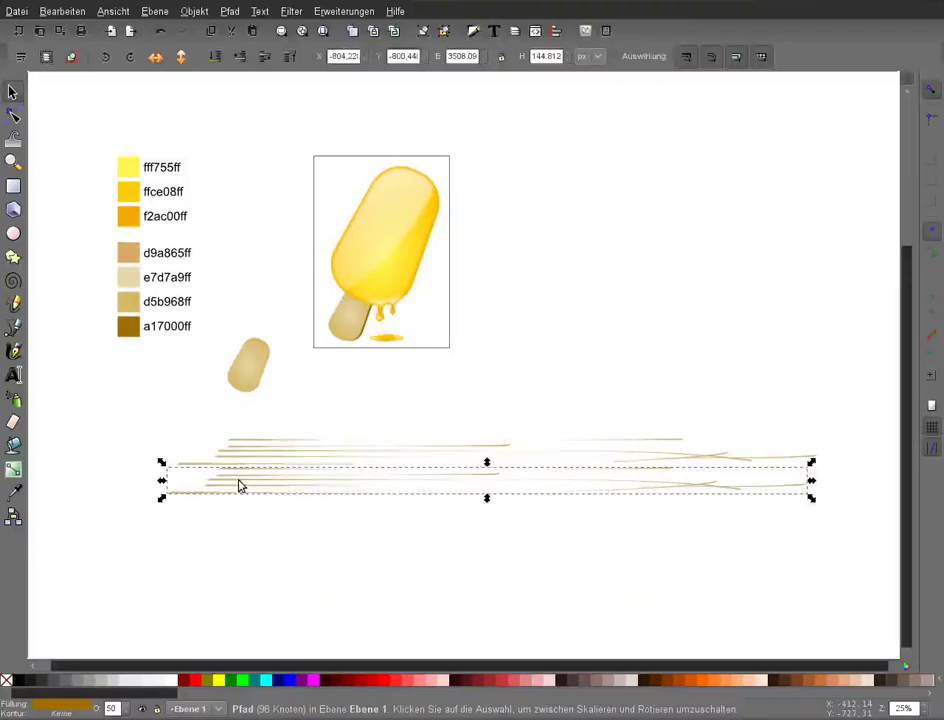
drag(238, 486, 316, 428)
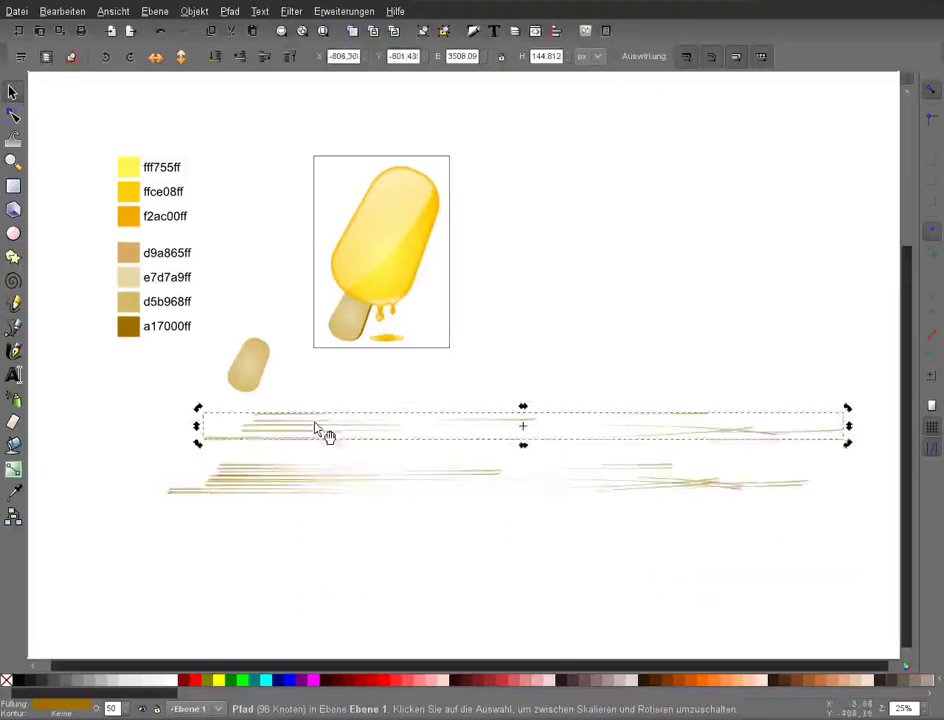
drag(316, 428, 291, 454)
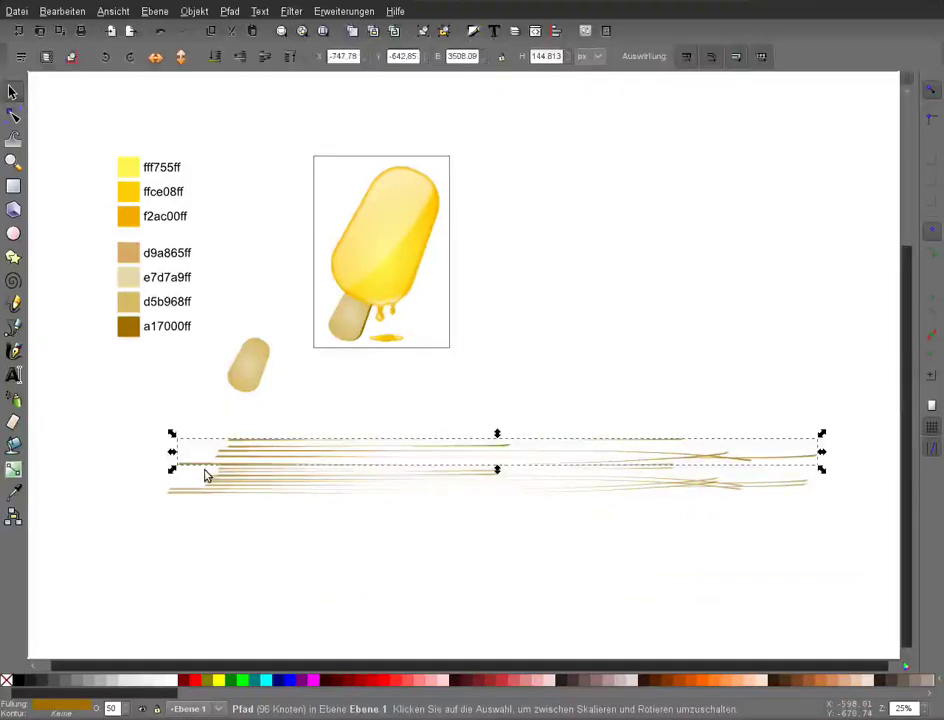
drag(205, 475, 233, 513)
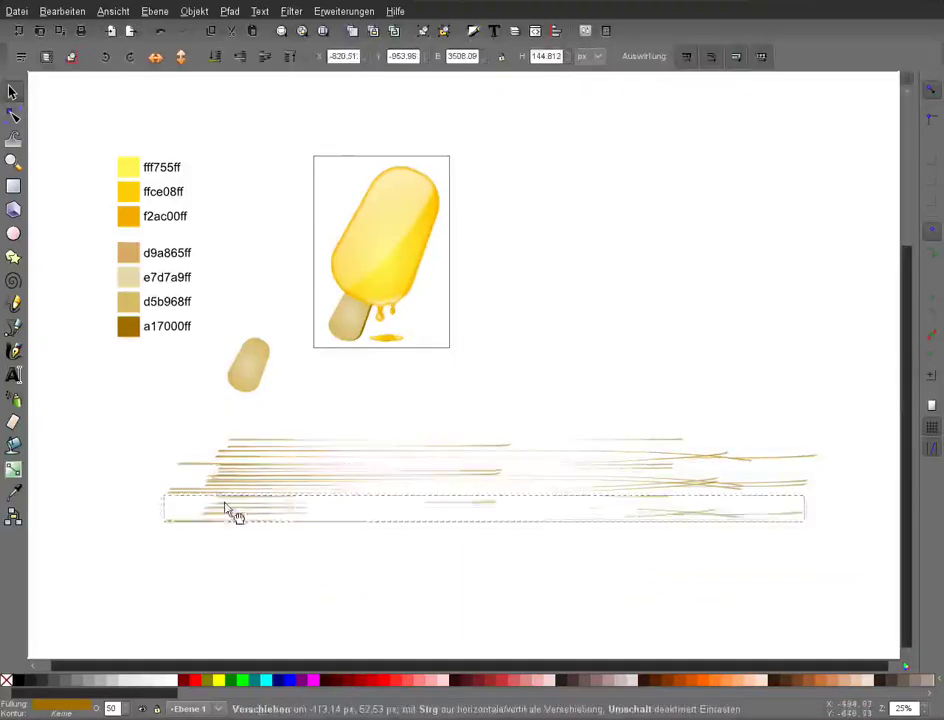
drag(226, 510, 221, 508)
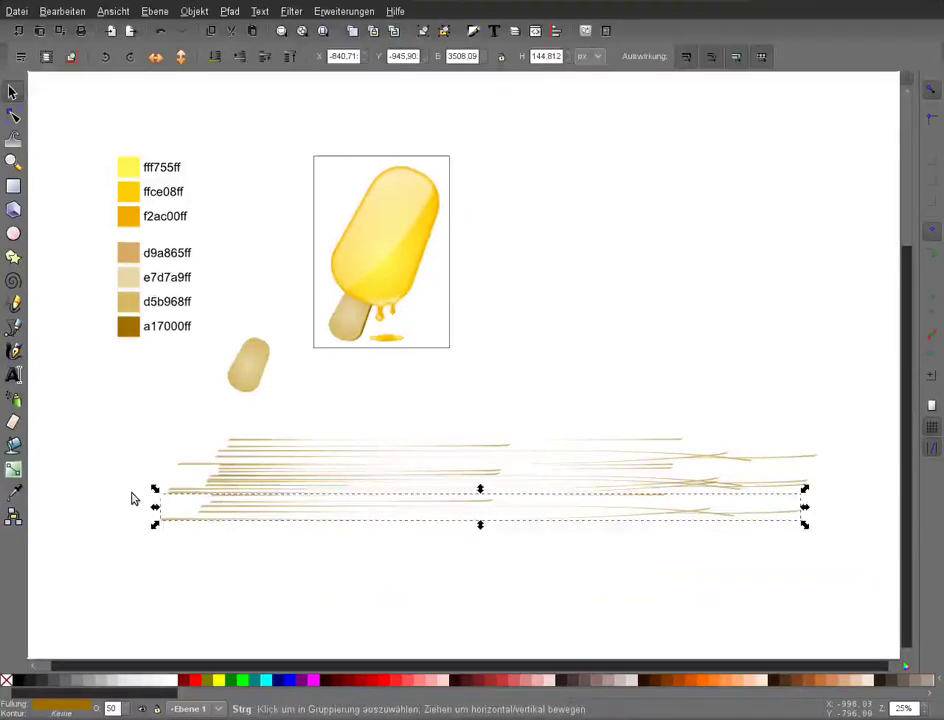
Add one more copy below the band and rubber-band select all five stroke paths.
drag(222, 502, 214, 540)
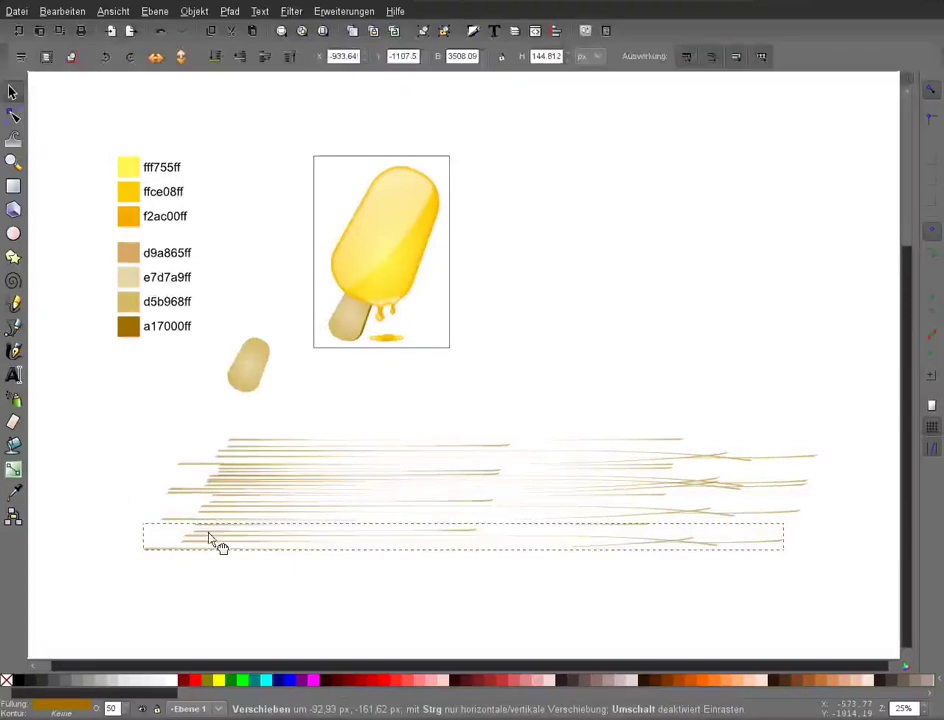
key(minus)
drag(758, 341, 393, 505)
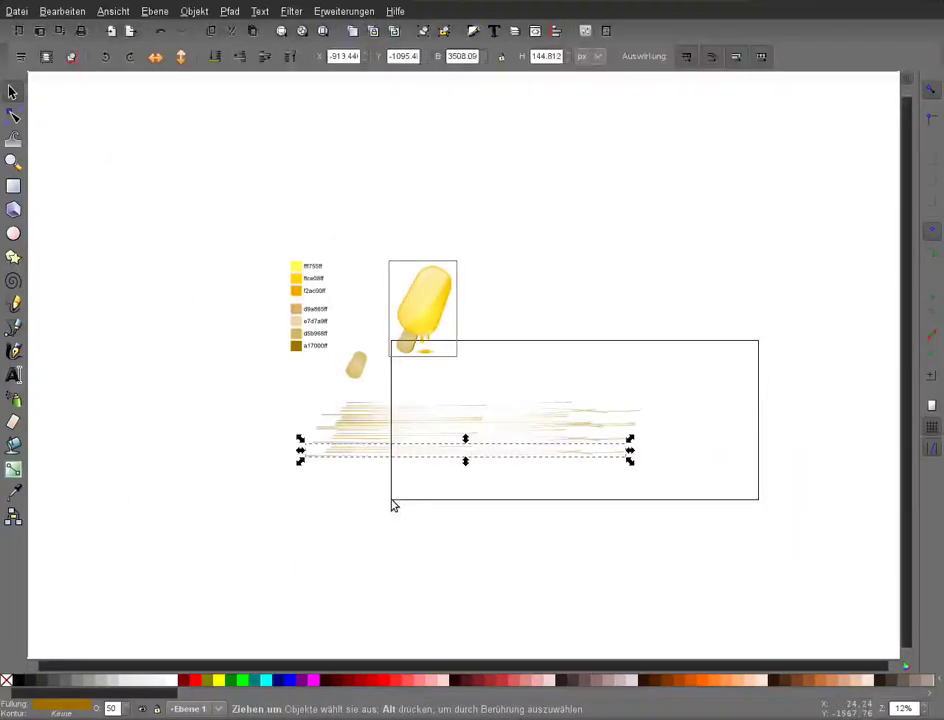
drag(393, 505, 290, 470)
scroll(632, 497, right, 5)
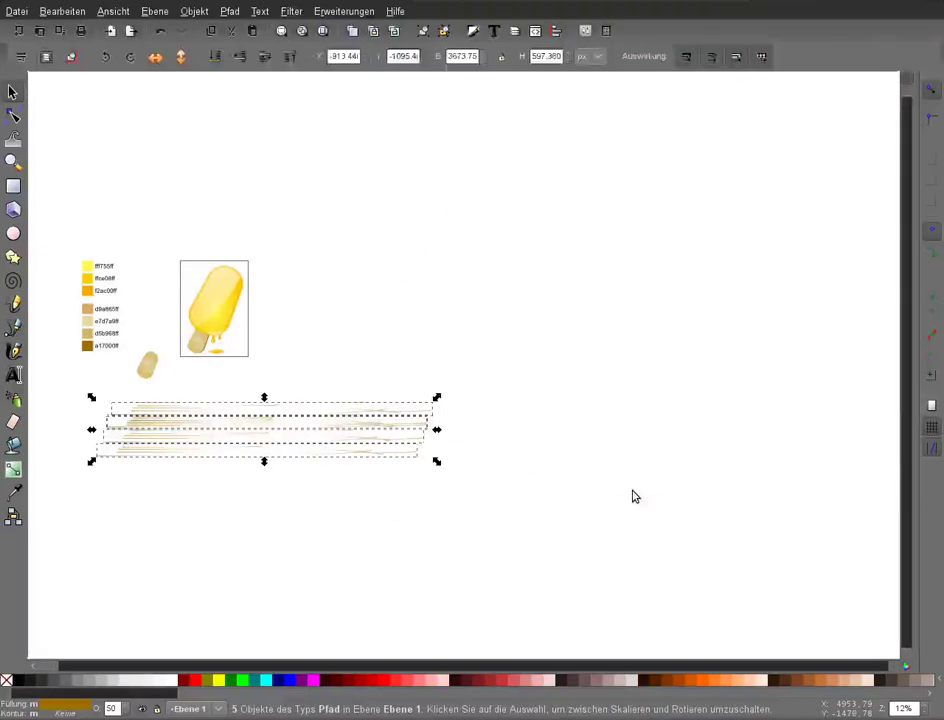
Combine the five strokes into one path, rotate it to a steep diagonal, and shrink it to about 880×1867 px.
key(ctrl+k)
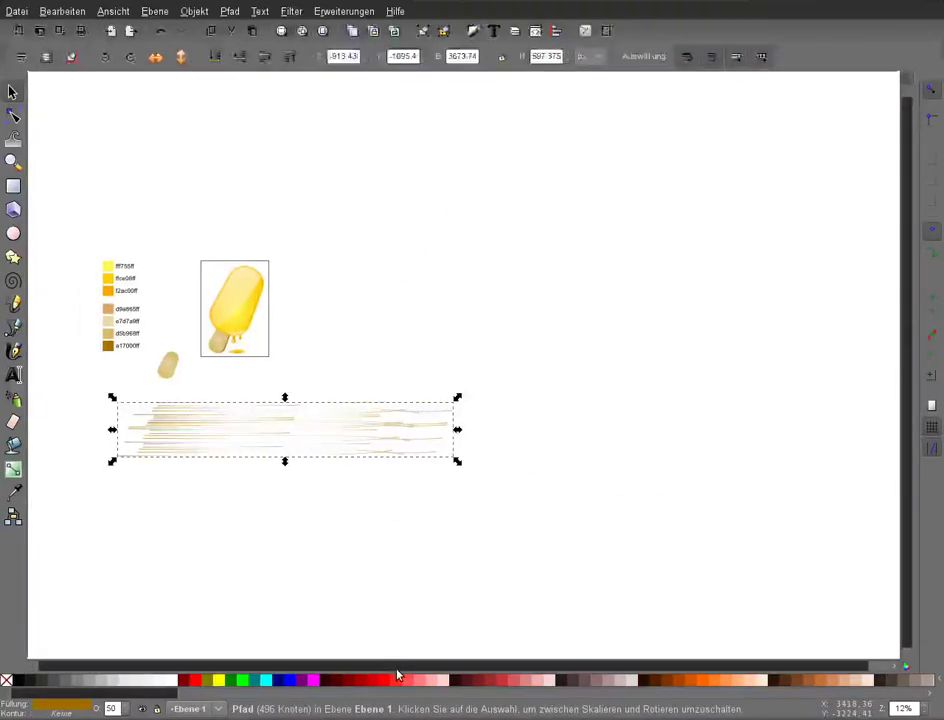
click(355, 432)
mouse_move(457, 397)
mouse_down()
mouse_move(366, 302)
mouse_move(337, 287)
mouse_up()
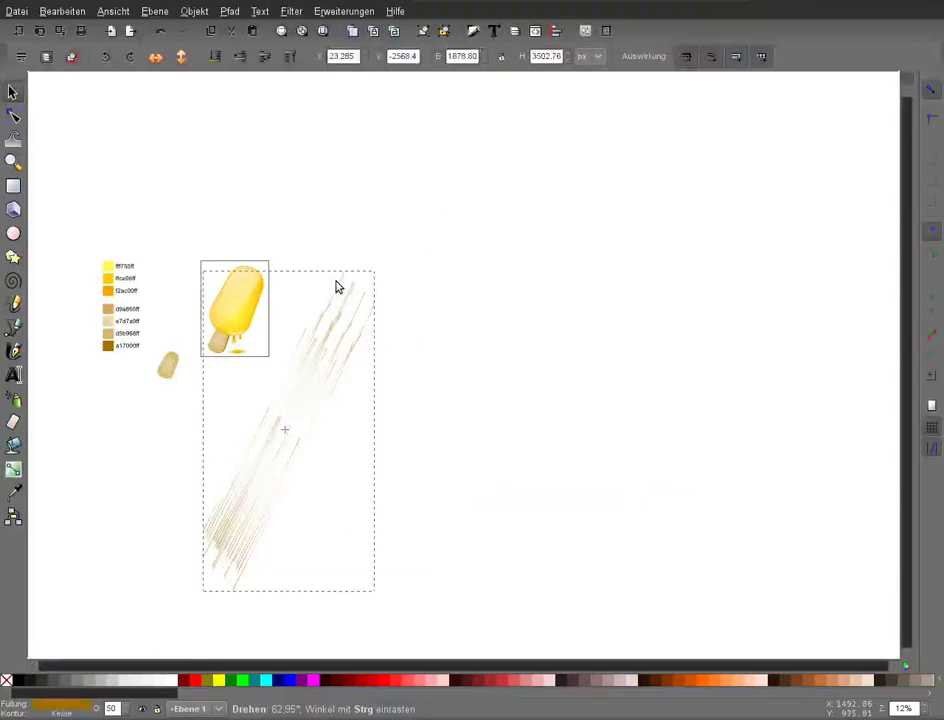
drag(337, 287, 376, 302)
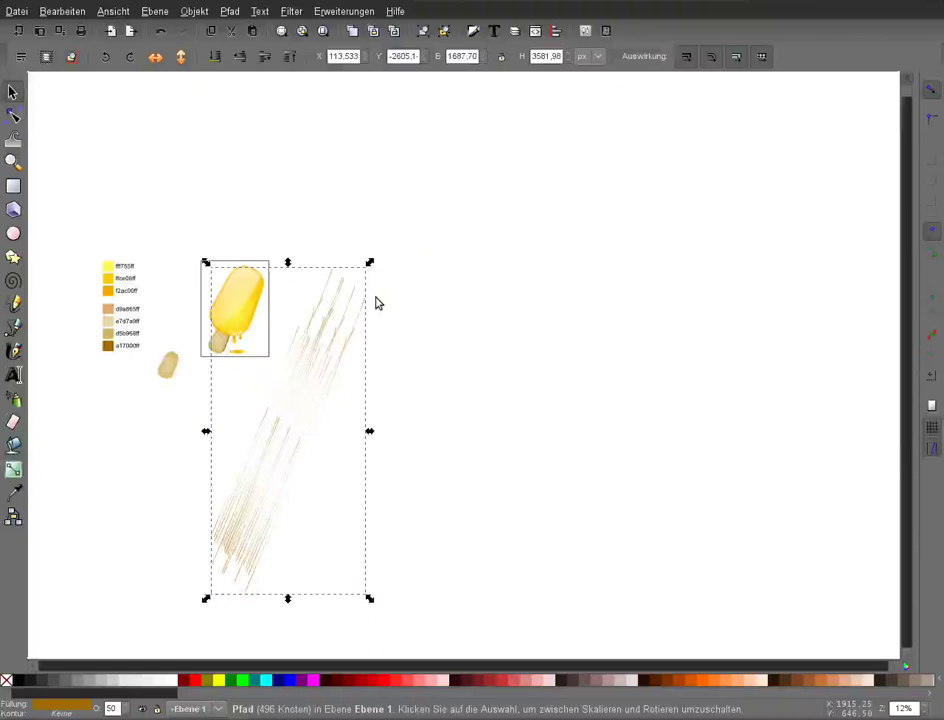
drag(369, 263, 296, 419)
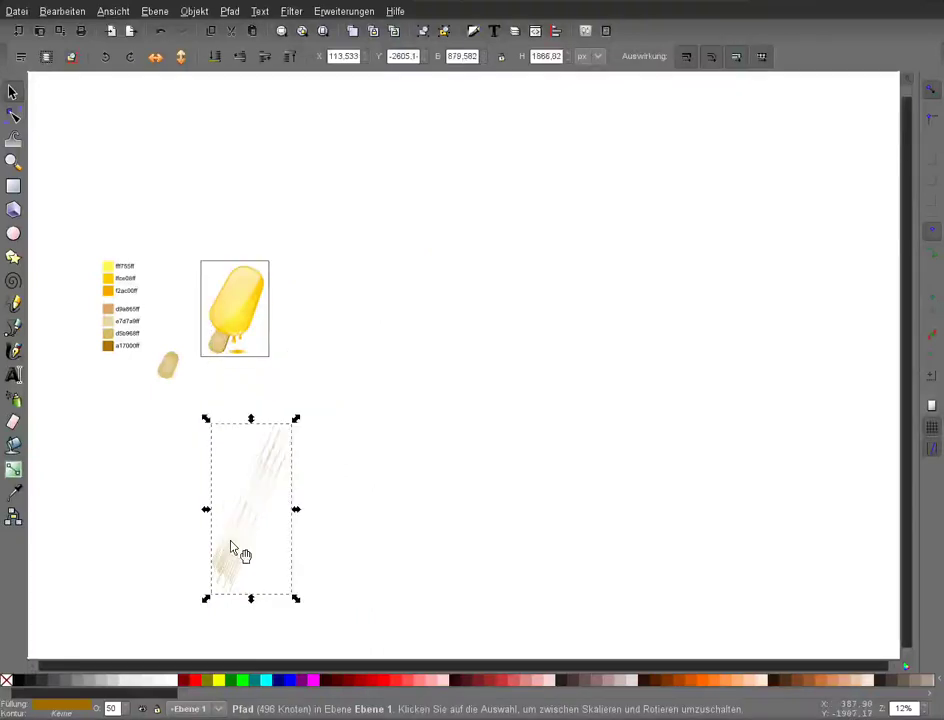
Position the small tan stick blob over the lower end of the diagonal grain path.
drag(232, 548, 182, 557)
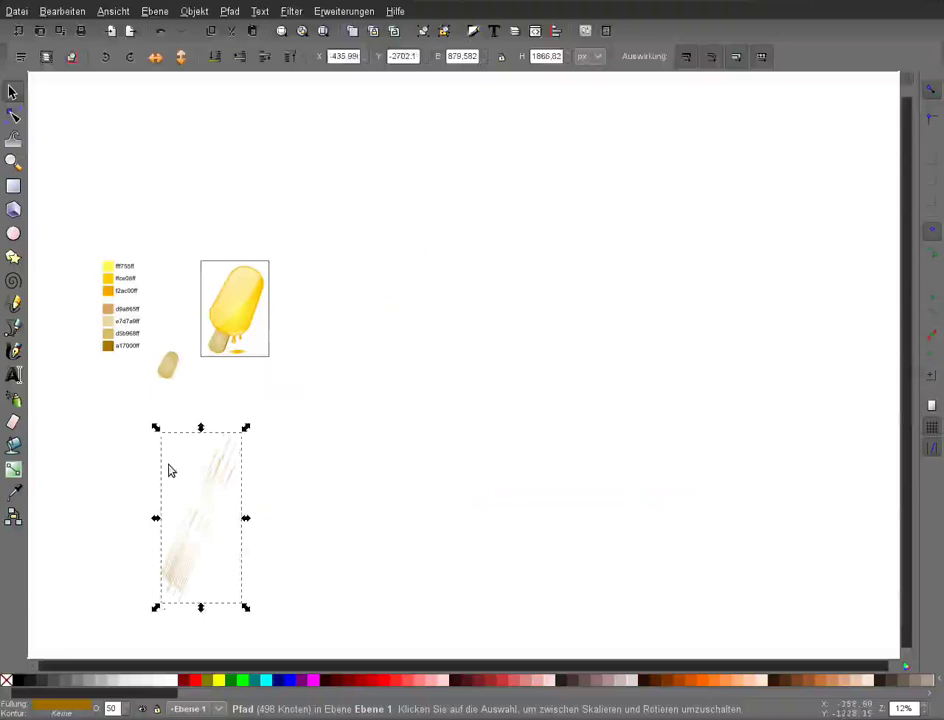
click(168, 366)
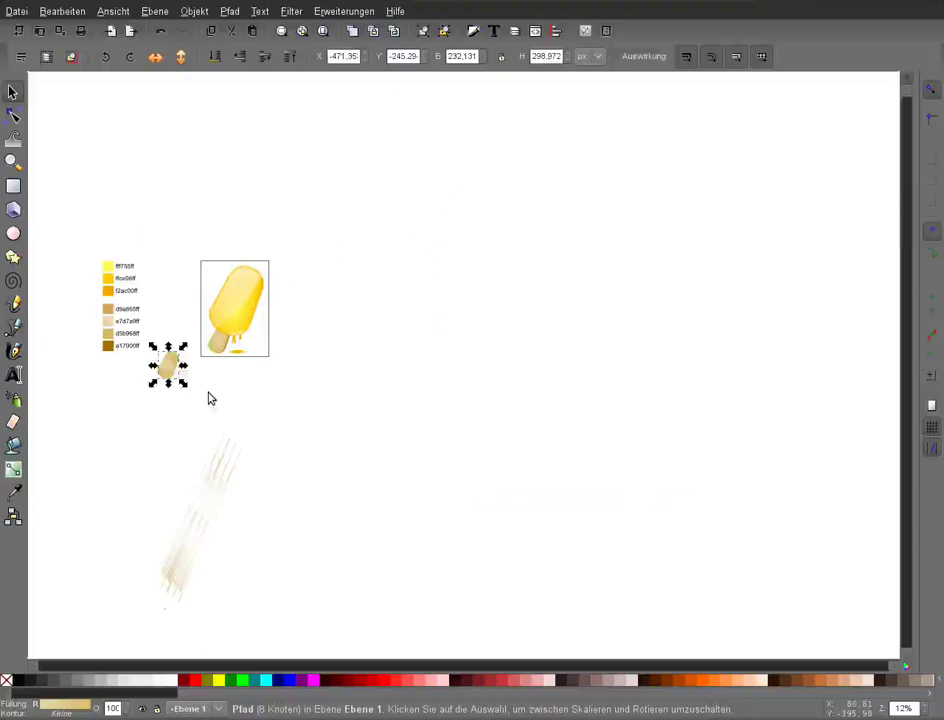
drag(170, 366, 177, 571)
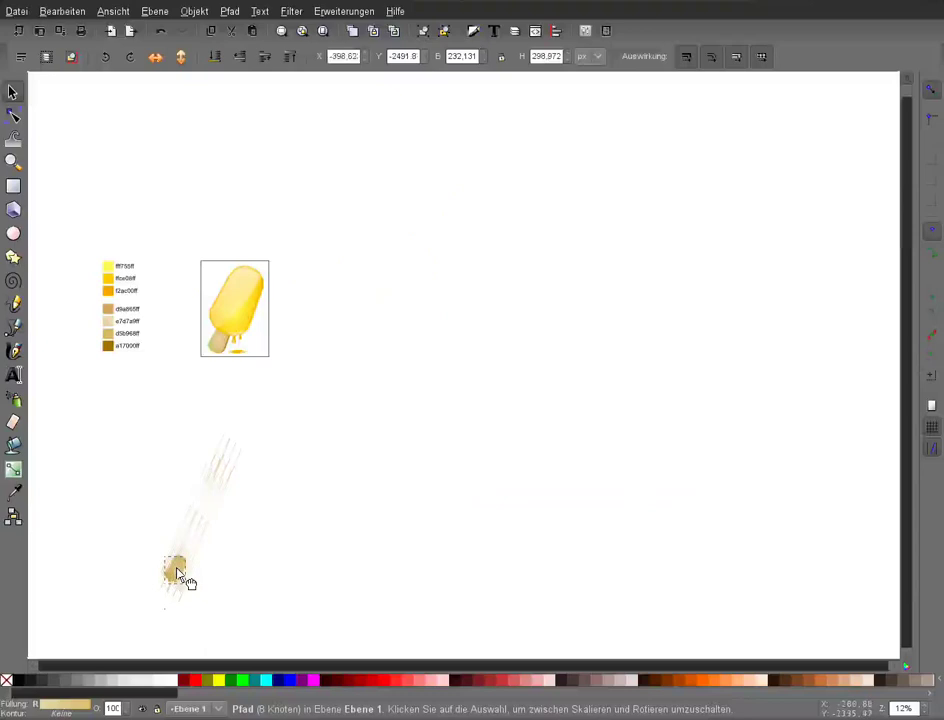
key(plus)
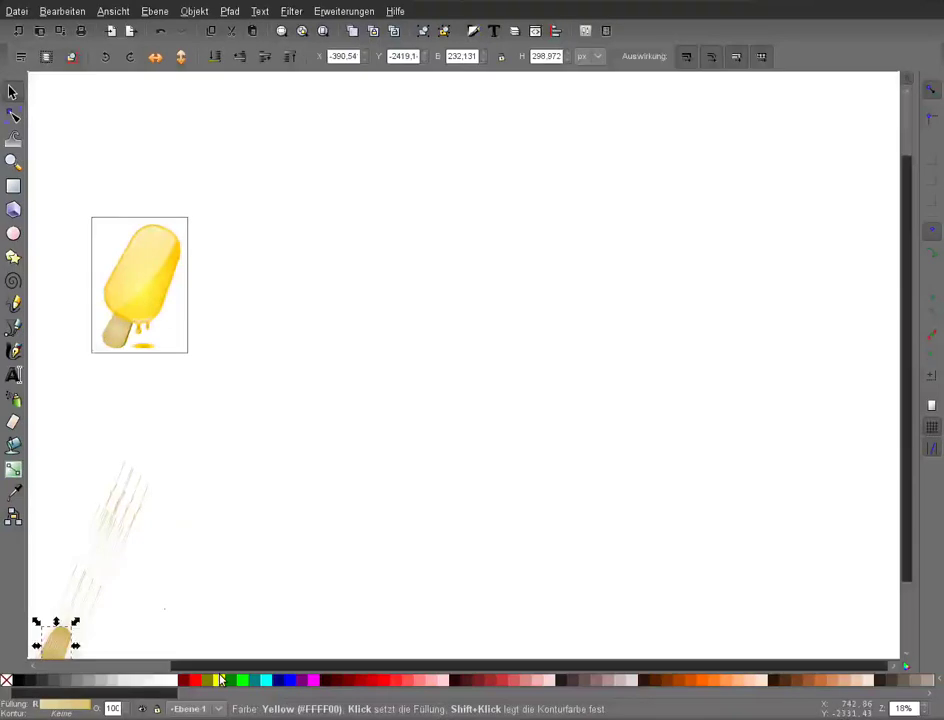
scroll(860, 605, down, 2)
scroll(860, 605, left, 4)
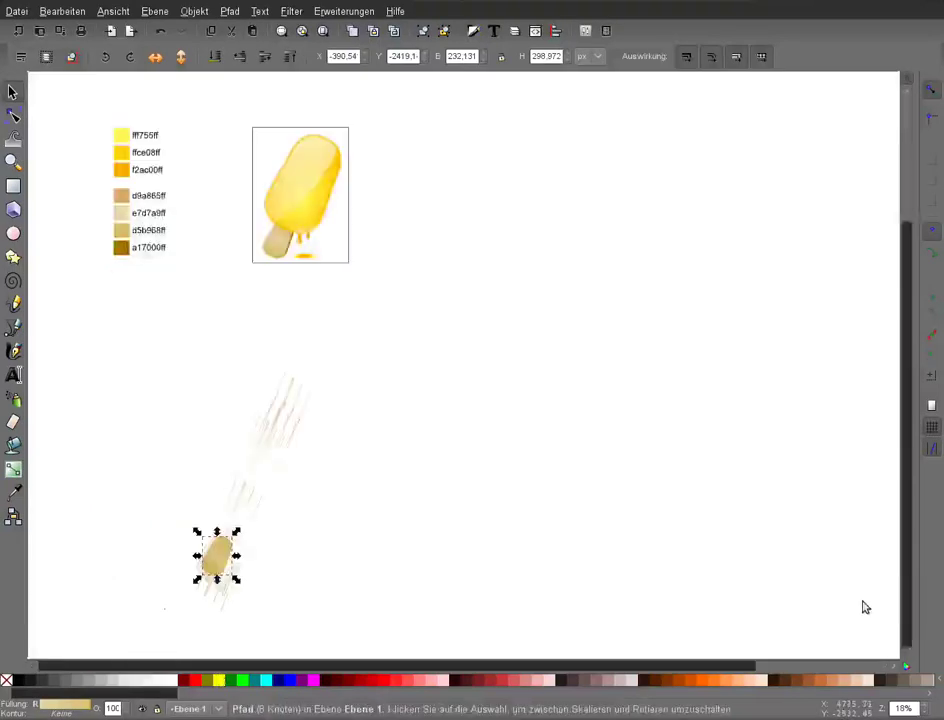
Select the grain-line path with the tan stick blob and intersect them into one piece.
key(plus)
key(plus)
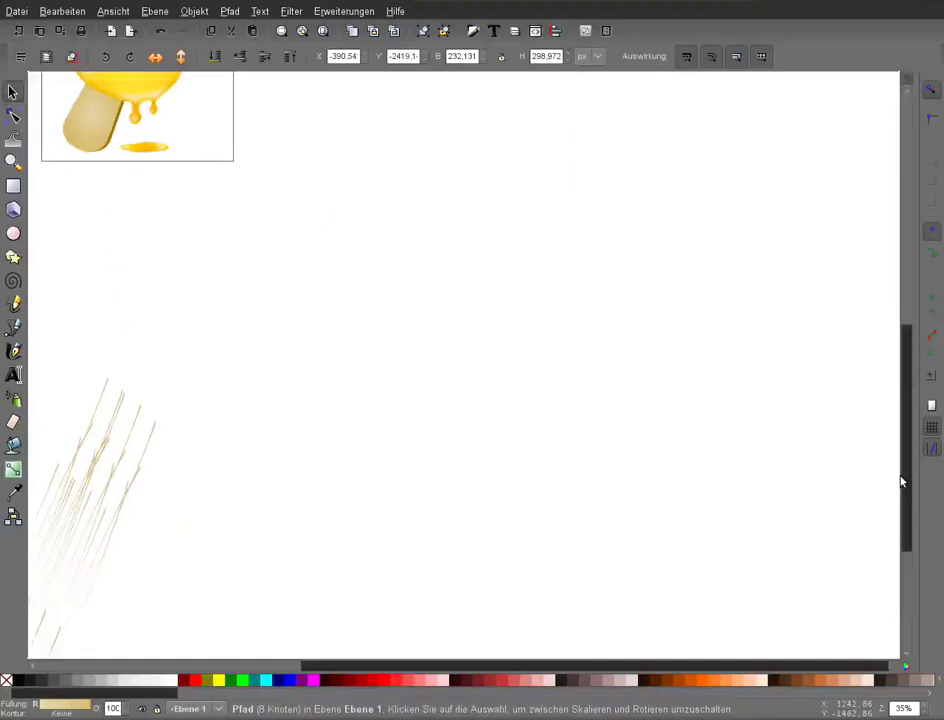
scroll(900, 482, down, 4)
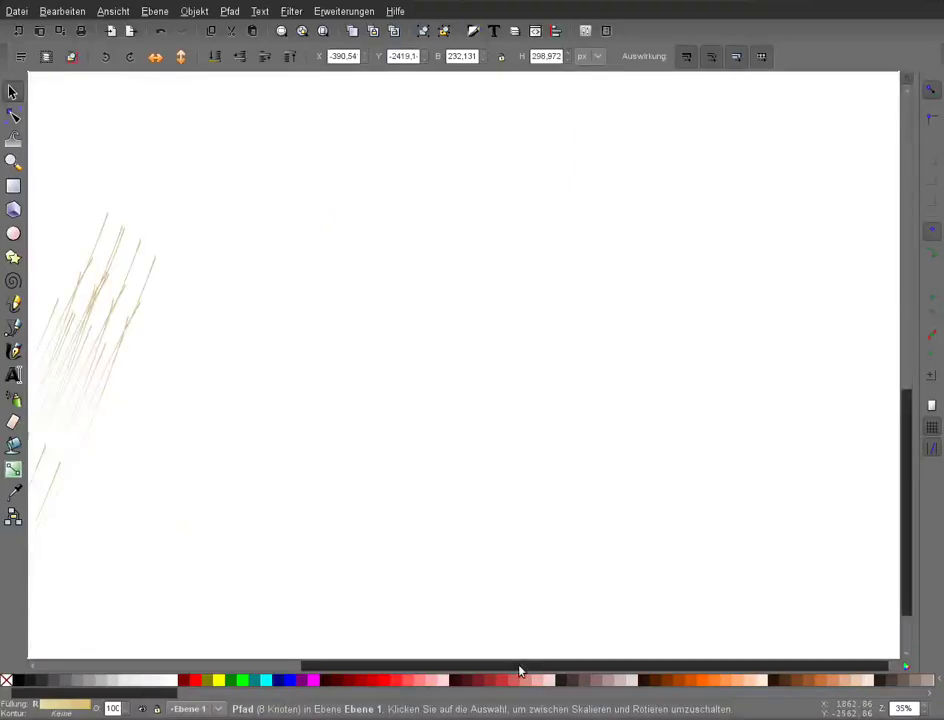
drag(519, 670, 434, 670)
click(133, 557)
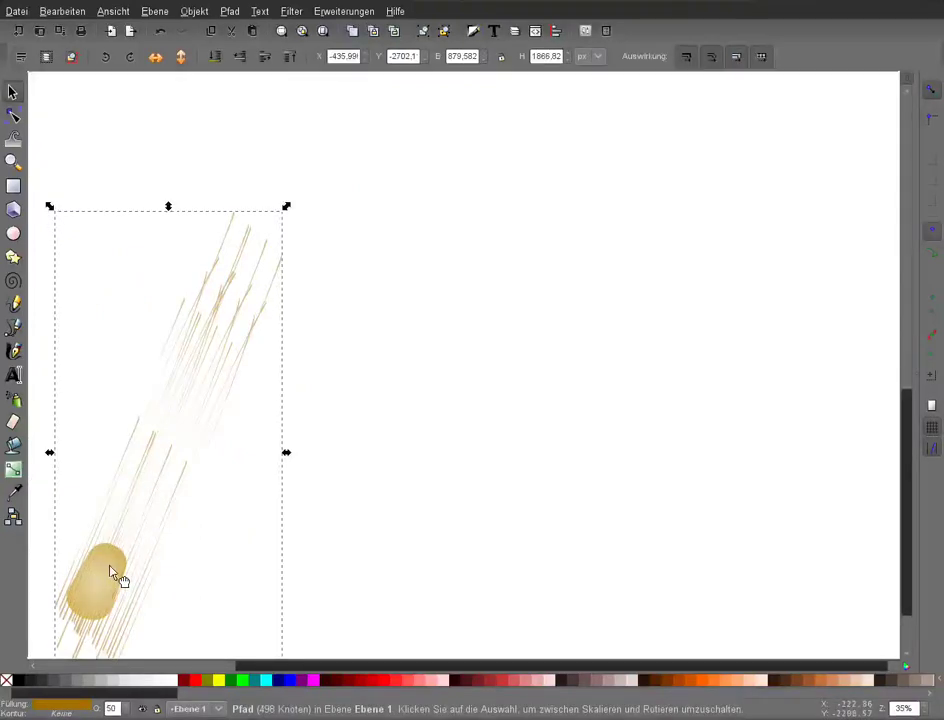
shift+click(112, 573)
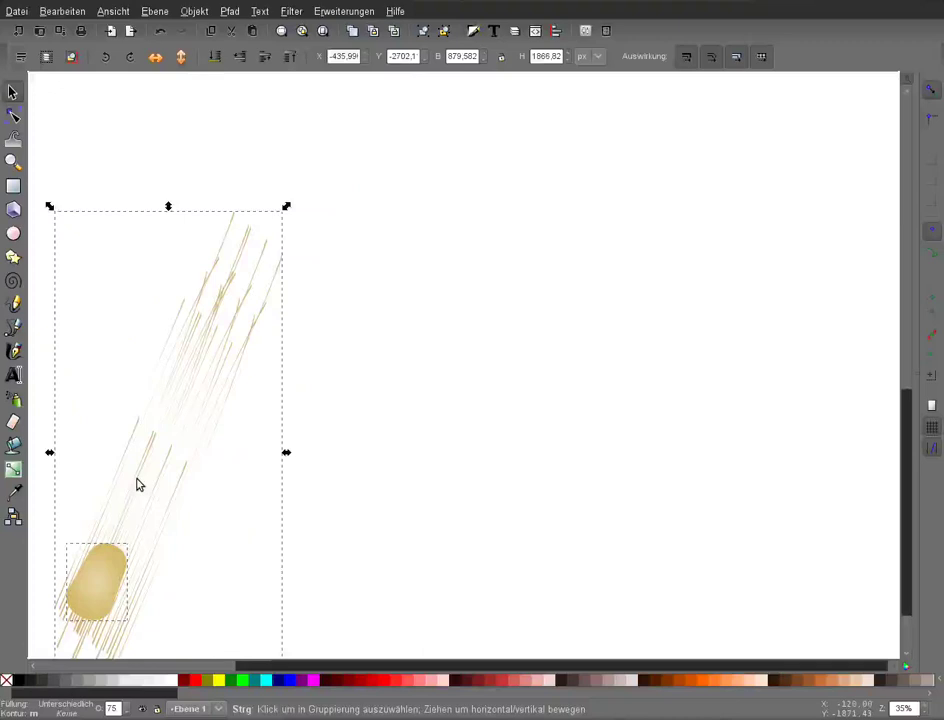
scroll(139, 485, down, 3)
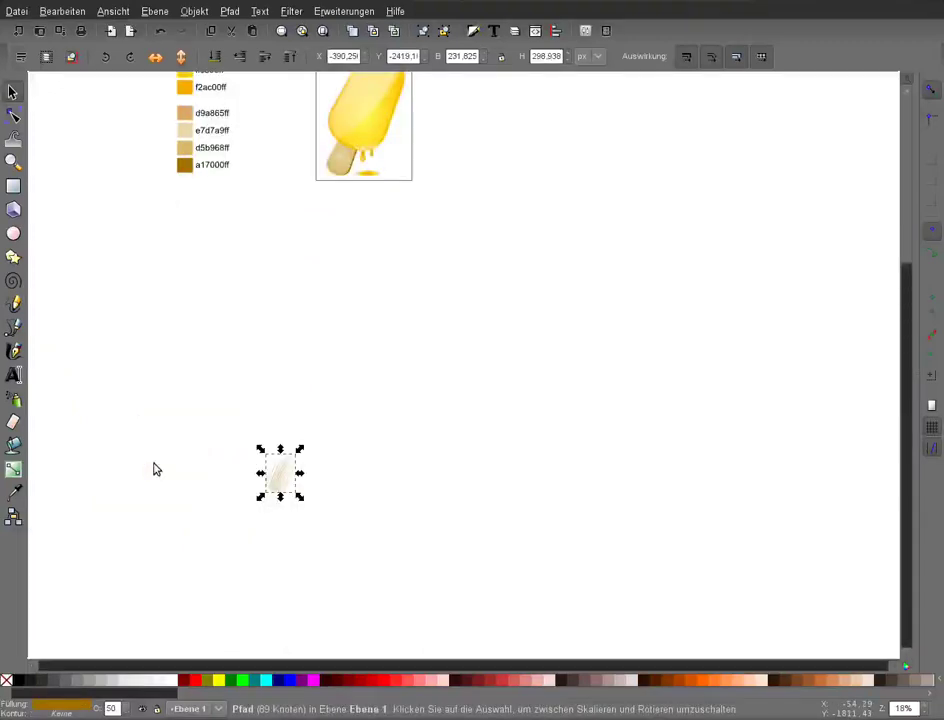
Lay the grain-textured piece over the popsicle's stick and nudge it down one step.
drag(283, 474, 345, 157)
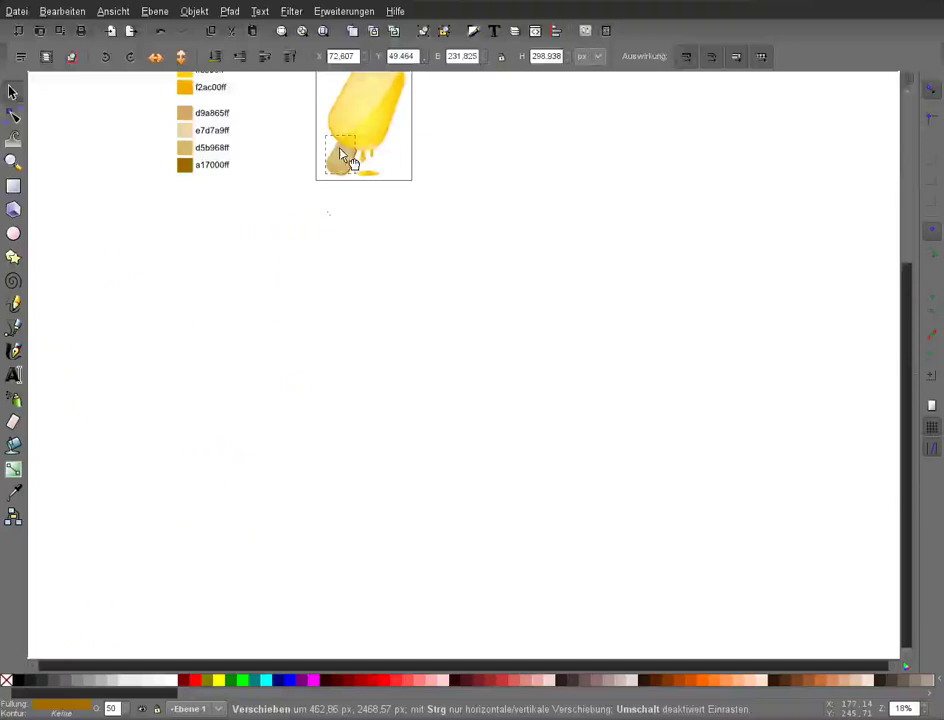
drag(350, 160, 352, 160)
scroll(910, 357, up, 2)
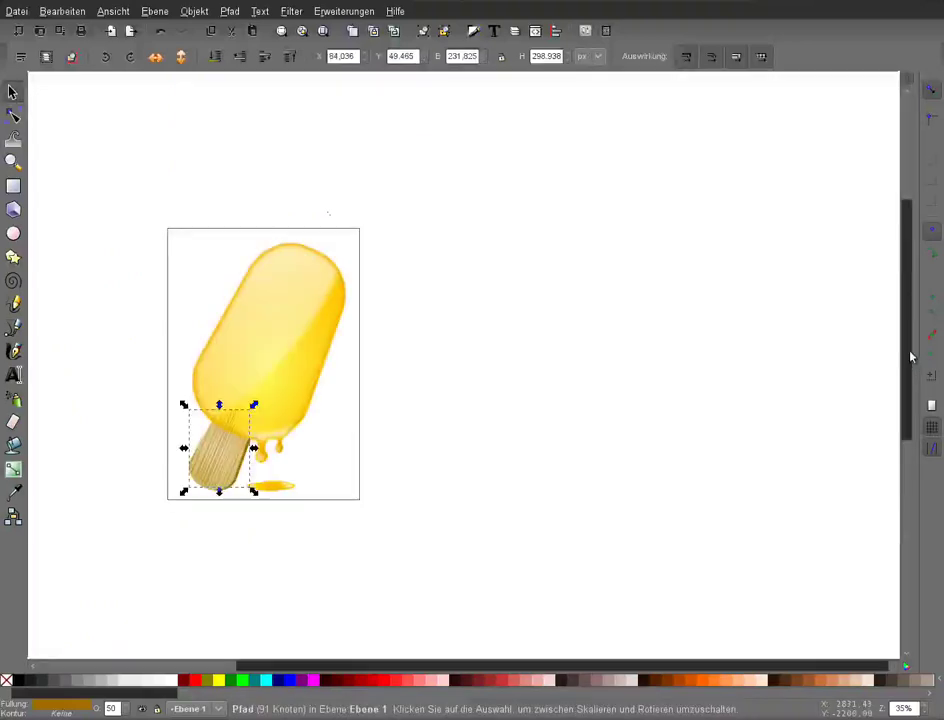
key(plus)
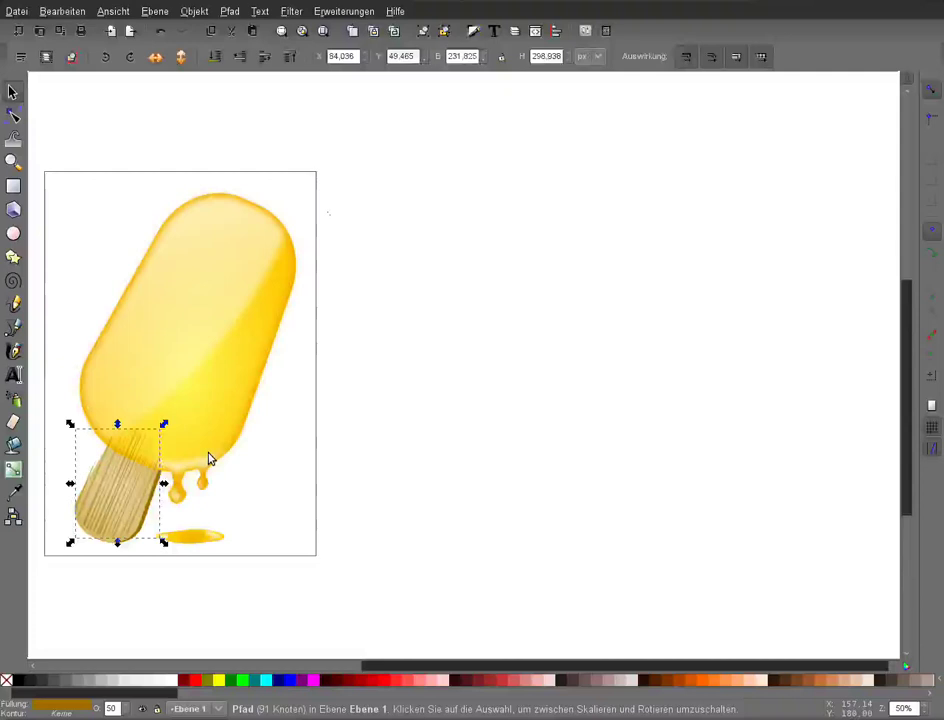
scroll(339, 669, left, 1)
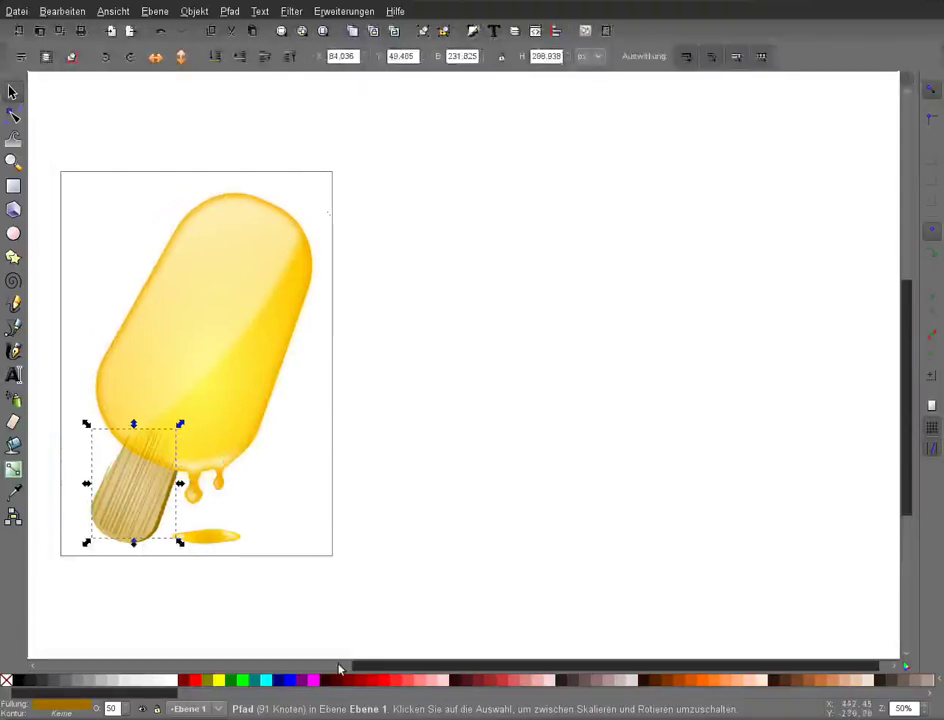
click(339, 669)
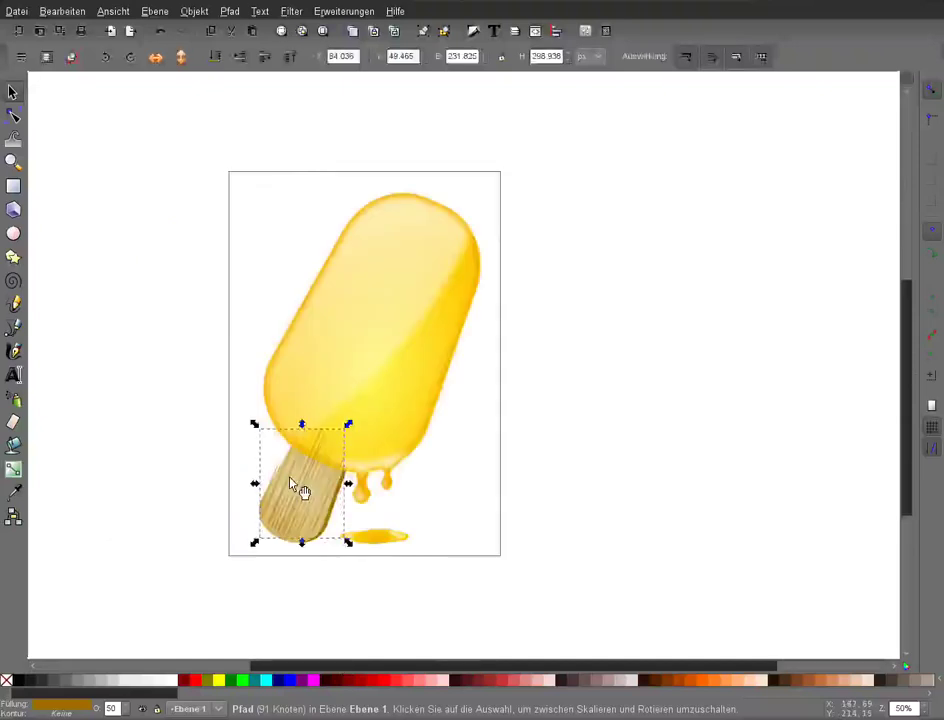
key(Down)
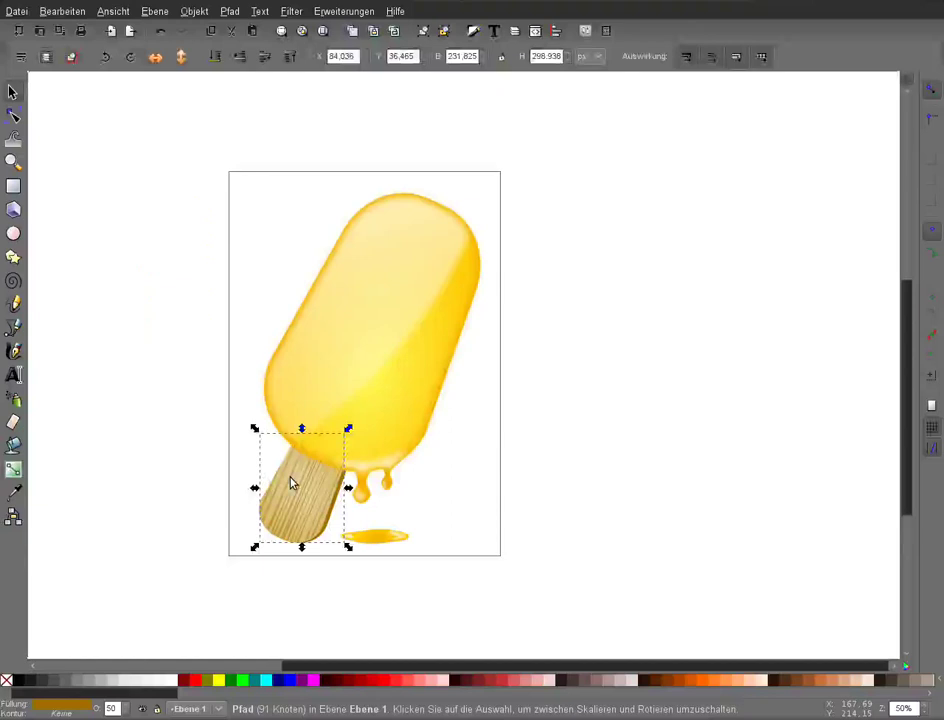
key(minus)
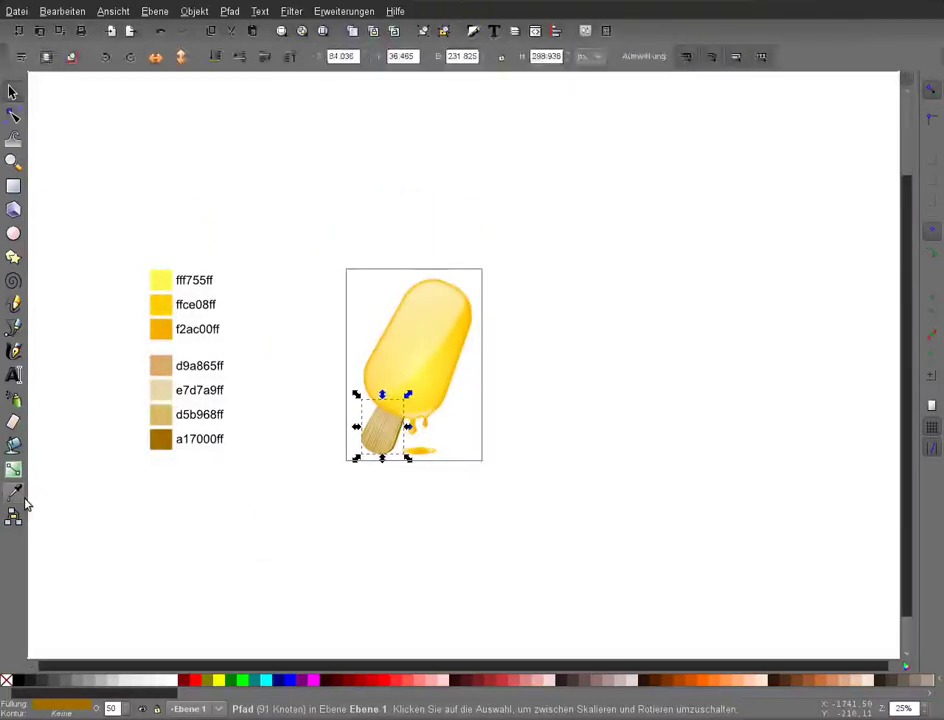
Fill the stick piece with the tan d9a865 swatch colour and set its opacity to 100%.
click(14, 493)
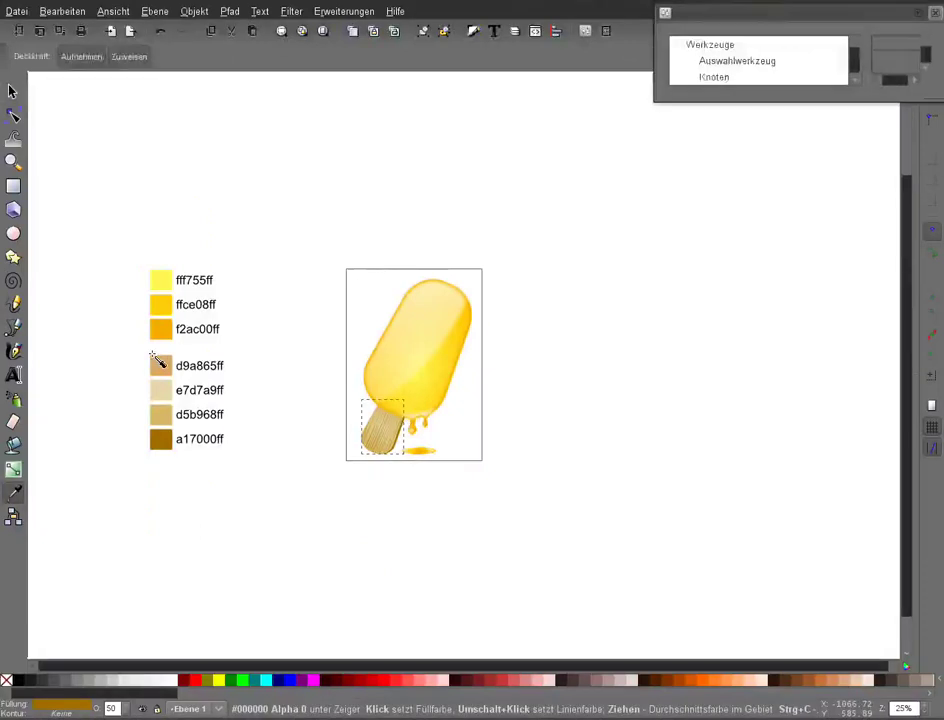
click(153, 358)
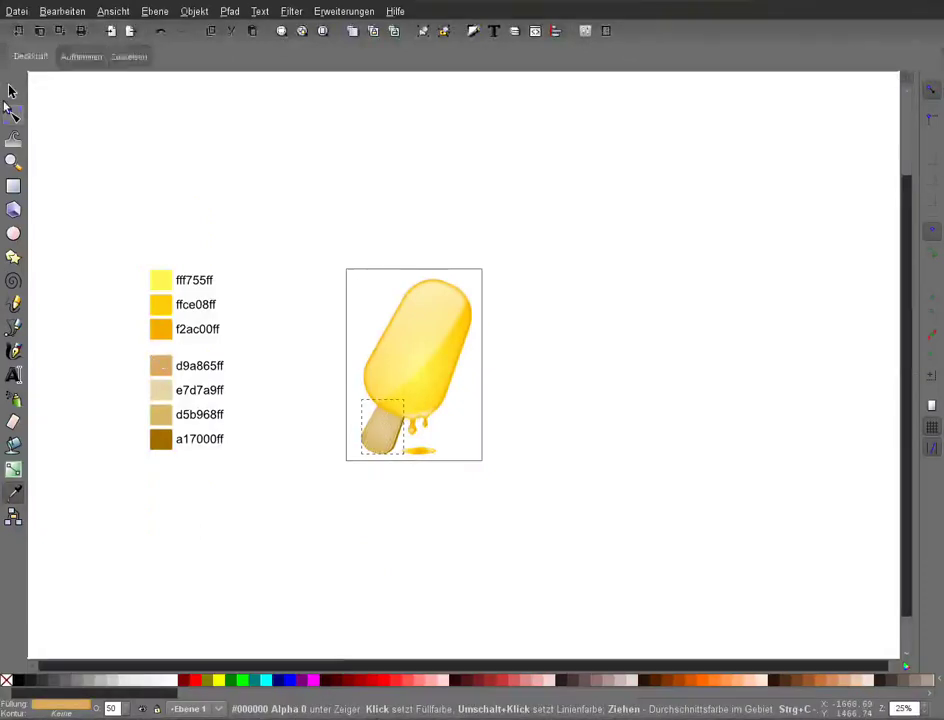
click(12, 92)
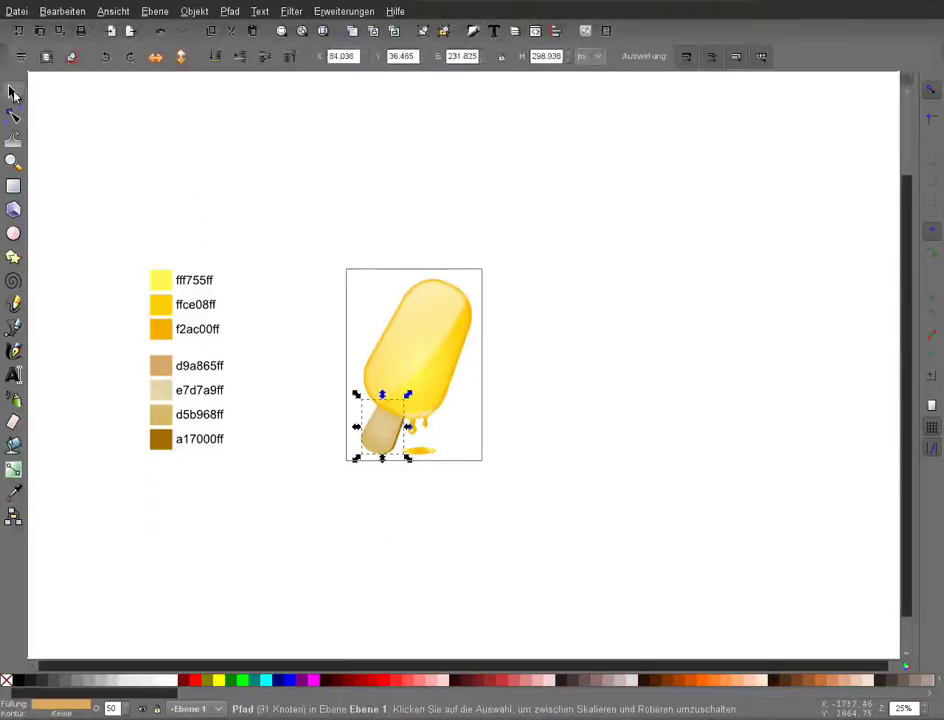
key(ctrl+shift+f)
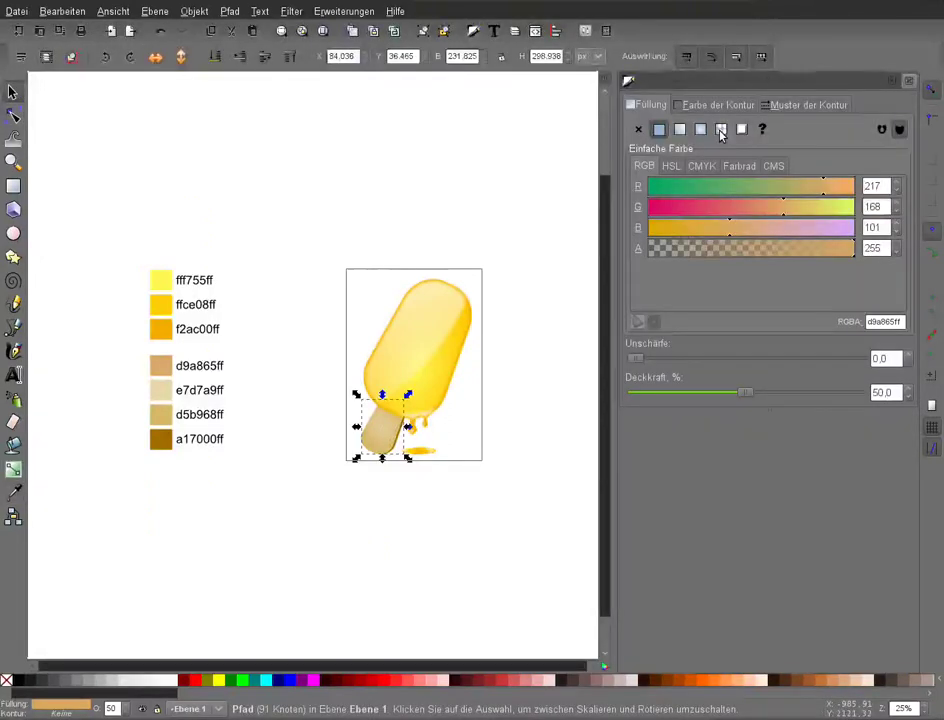
drag(745, 392, 755, 392)
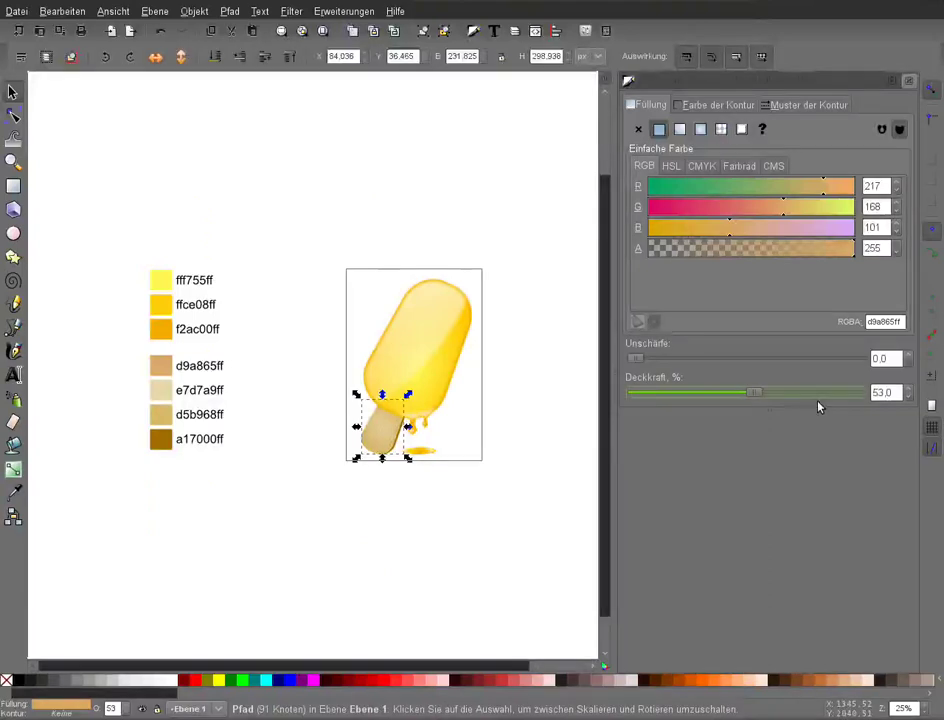
drag(818, 407, 930, 101)
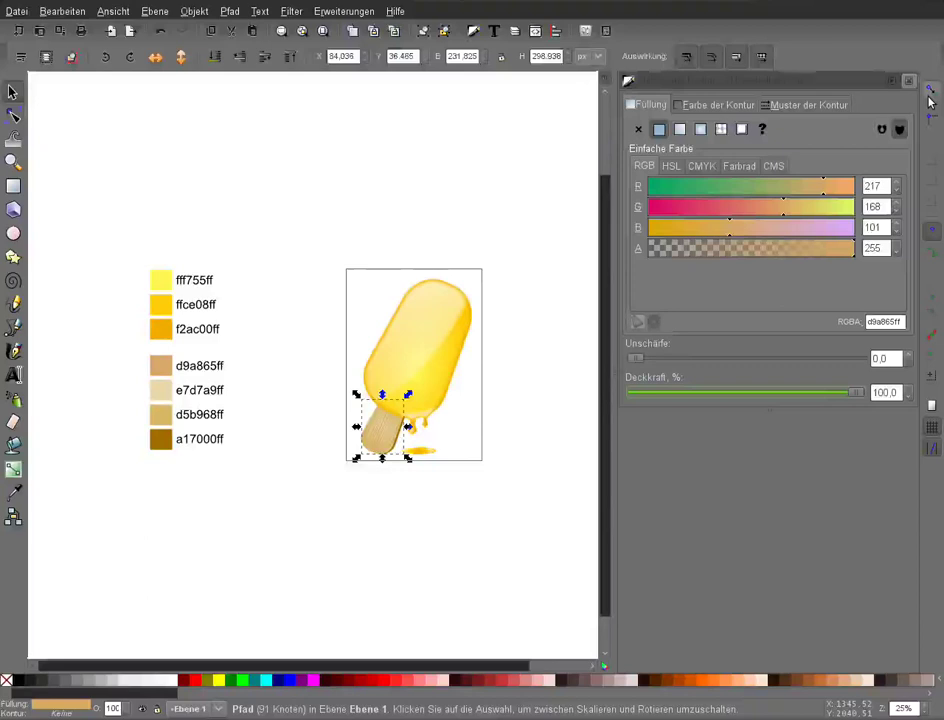
click(108, 141)
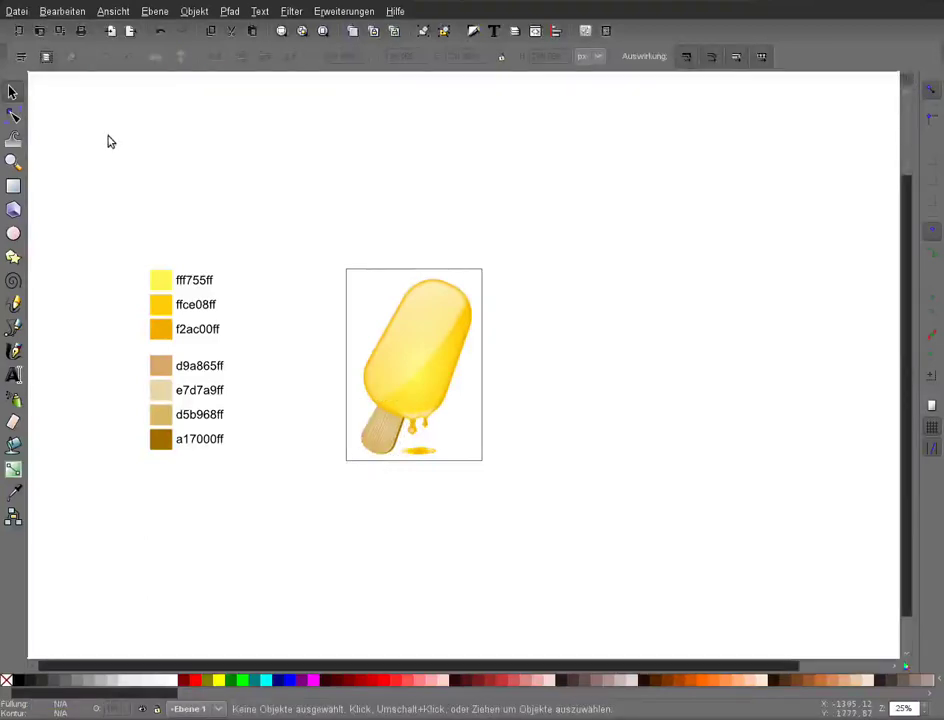
Zoom to about 70% on the stick and place a first Bezier node at its left junction with the ice.
key(2)
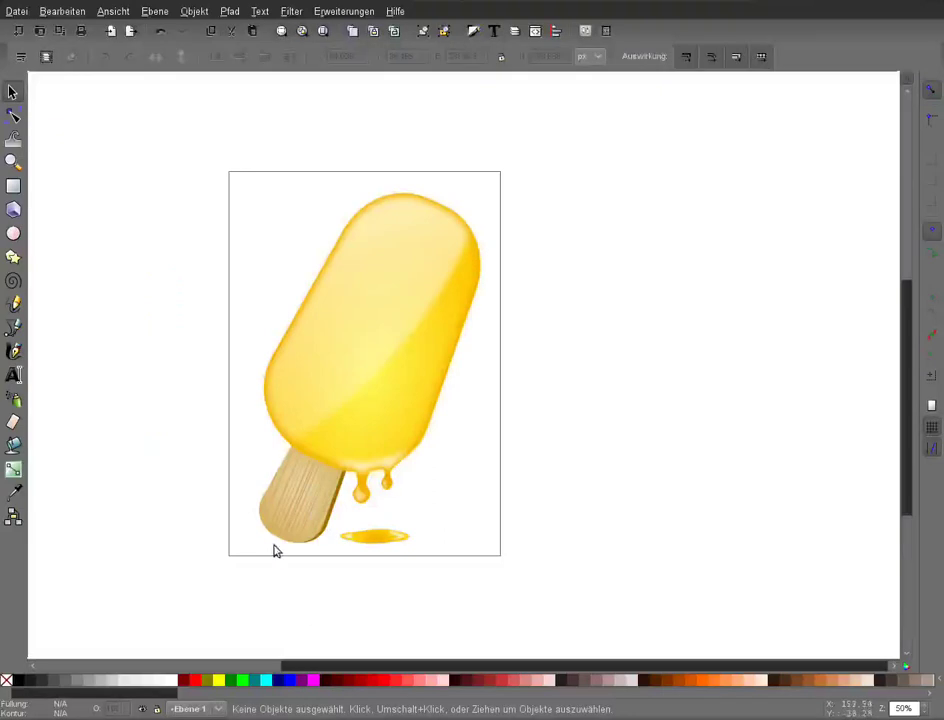
ctrl+scroll(451, 505, up, 1)
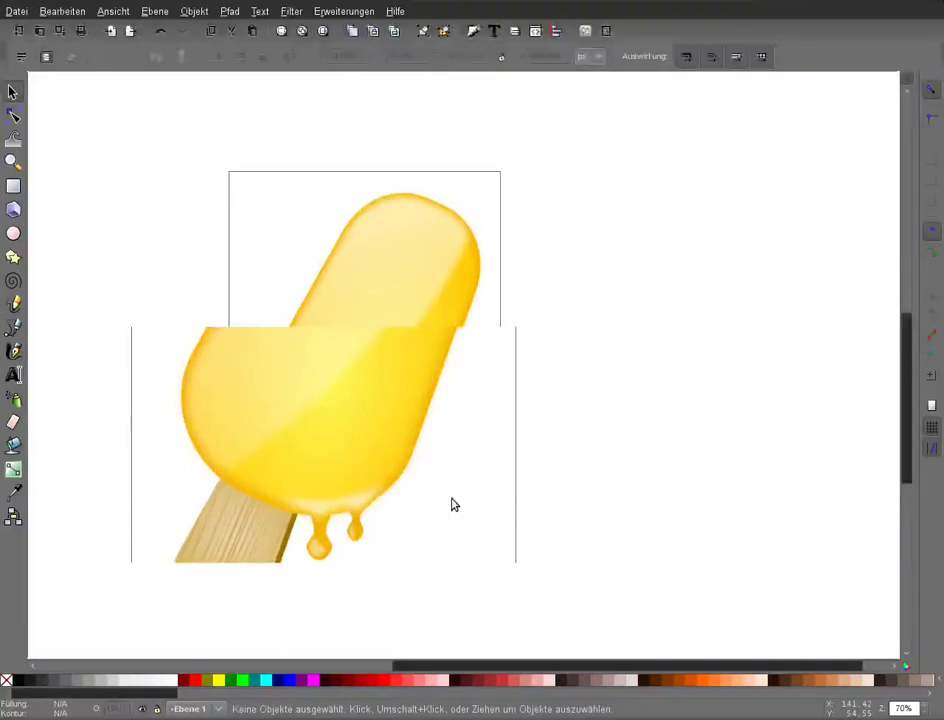
scroll(453, 505, down, 2)
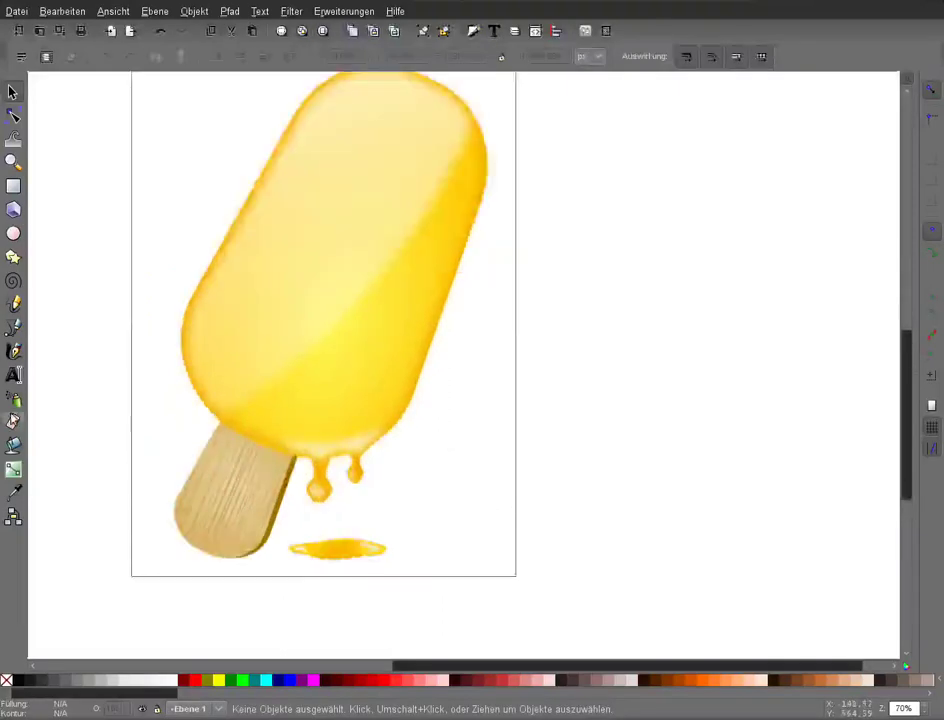
key(b)
click(218, 398)
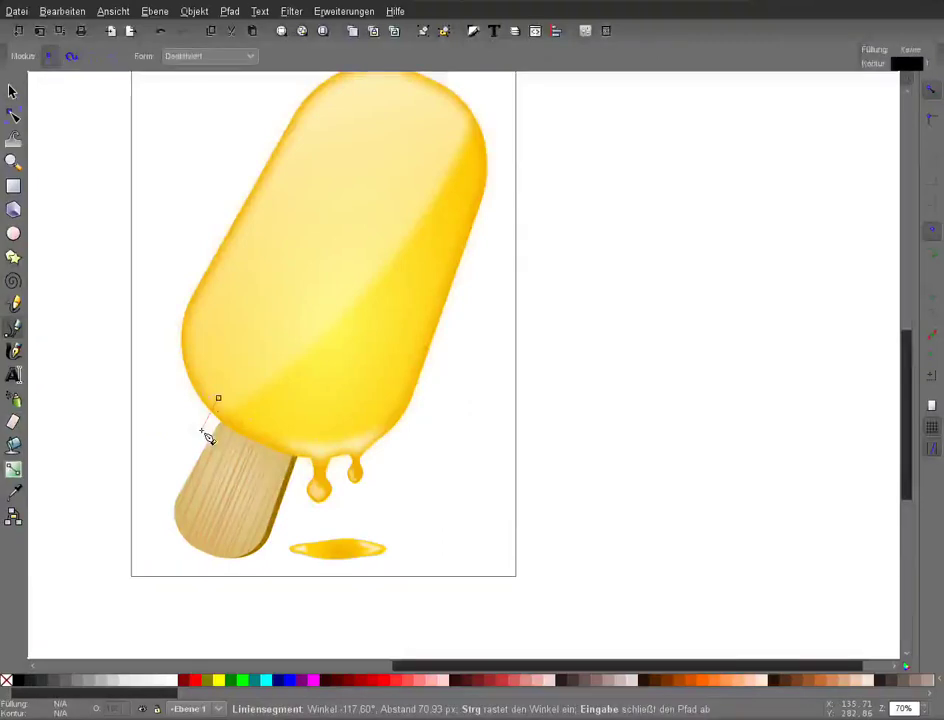
Complete the band's corner nodes, fill the closed shape black, then select the wooden stick.
click(203, 432)
click(300, 468)
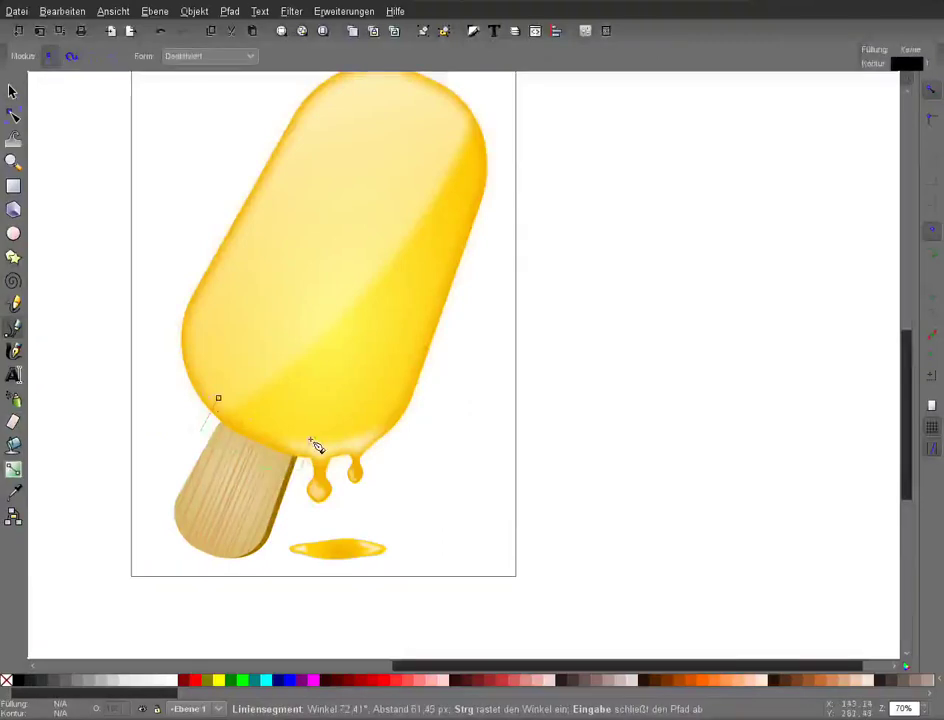
click(9, 91)
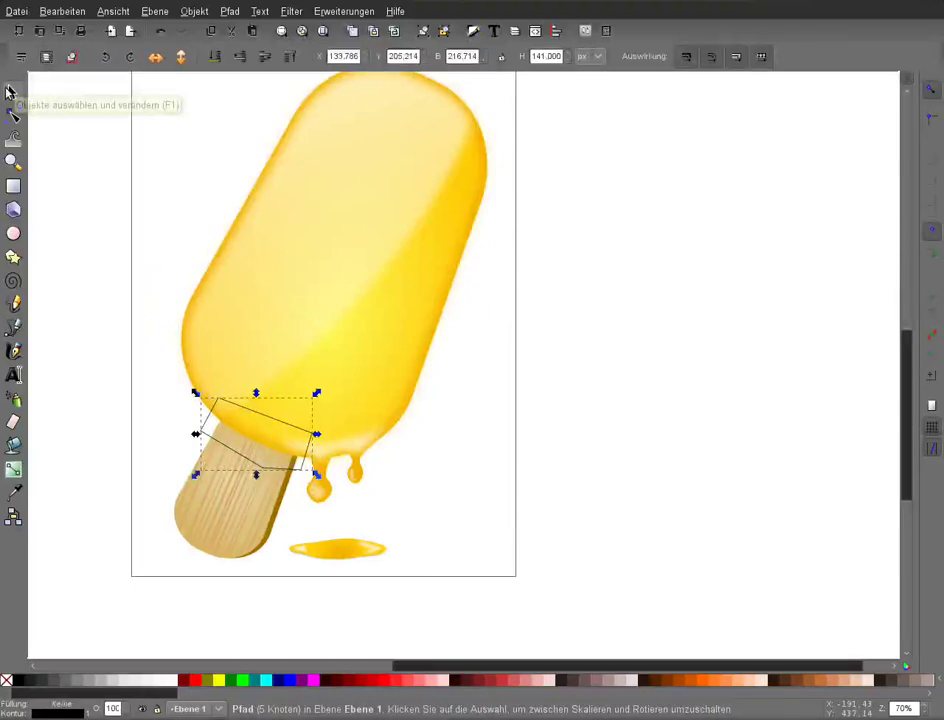
click(17, 680)
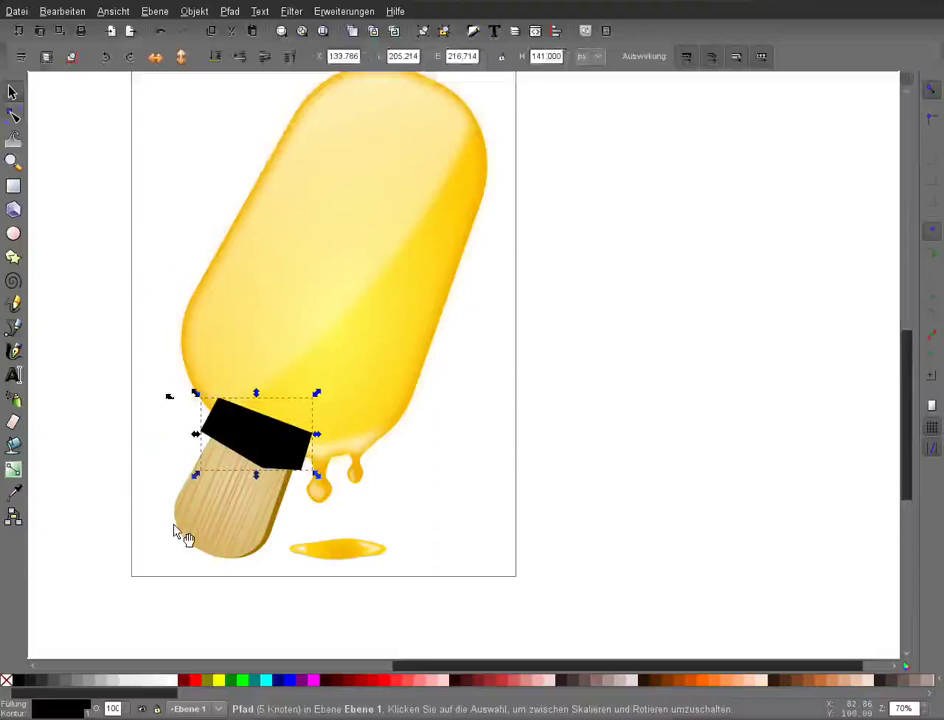
click(265, 550)
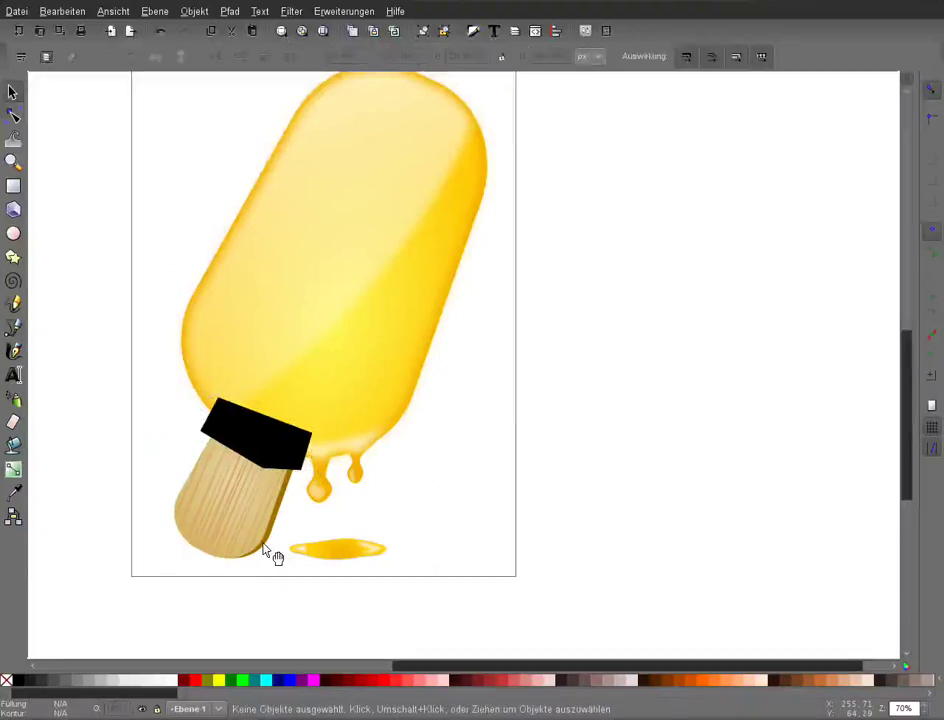
click(220, 554)
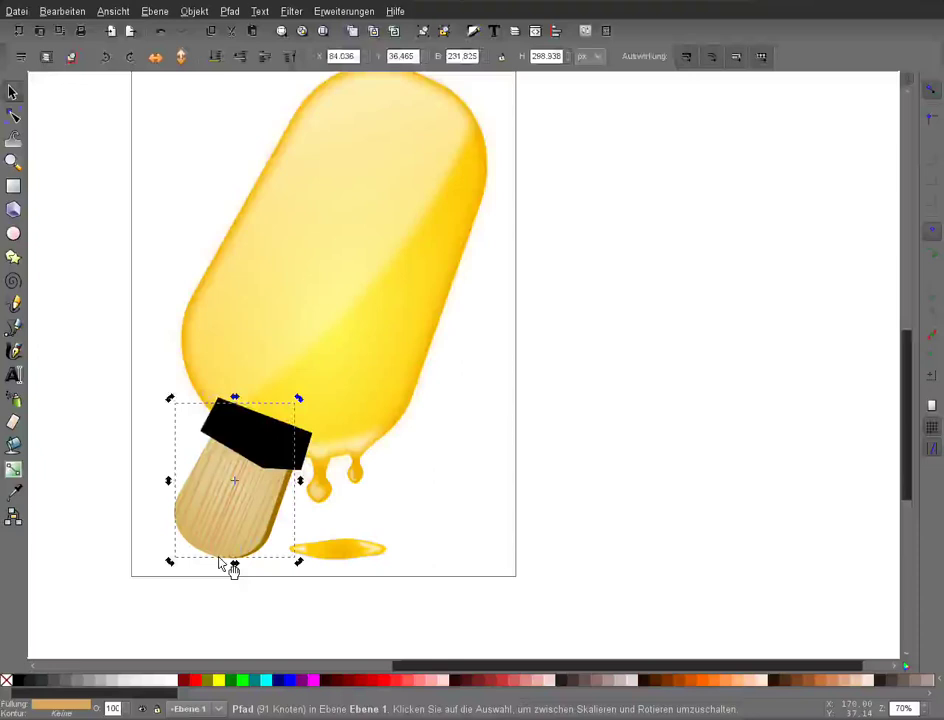
Duplicate the stick and intersect the copy with the black band, leaving a thin strip across the stick's top.
key(Left)
key(Left)
key(Left)
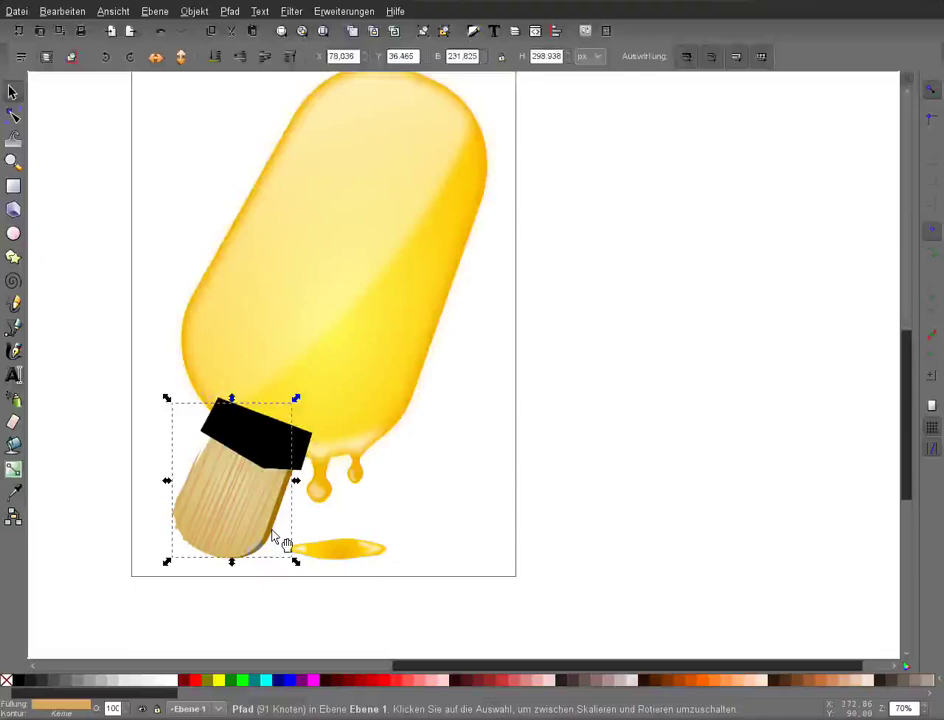
key(ctrl+alt+v)
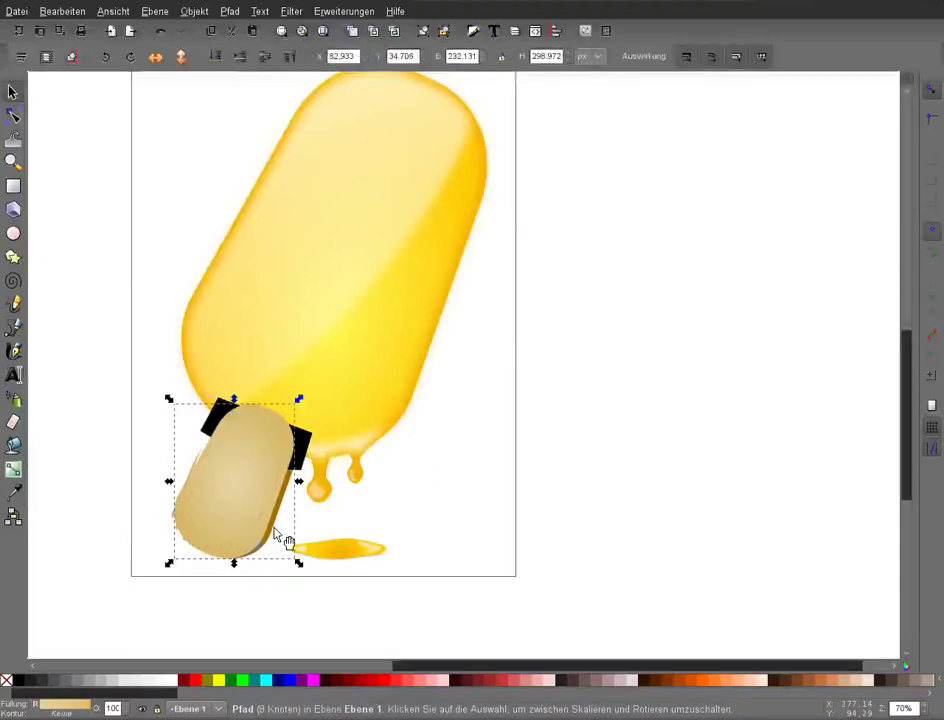
alt+shift+click(258, 430)
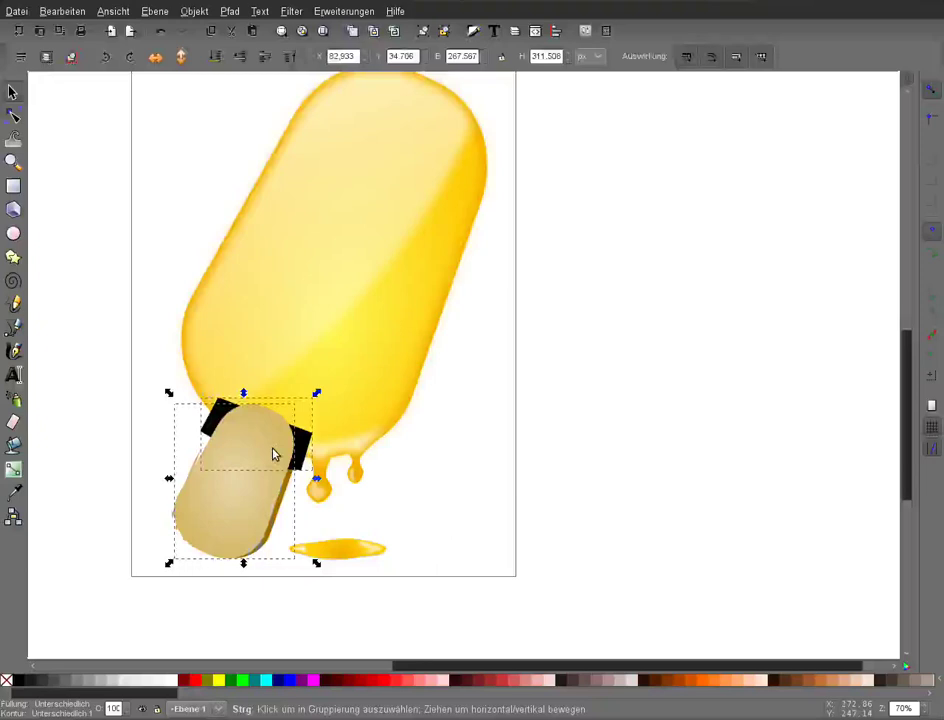
key(ctrl+minus)
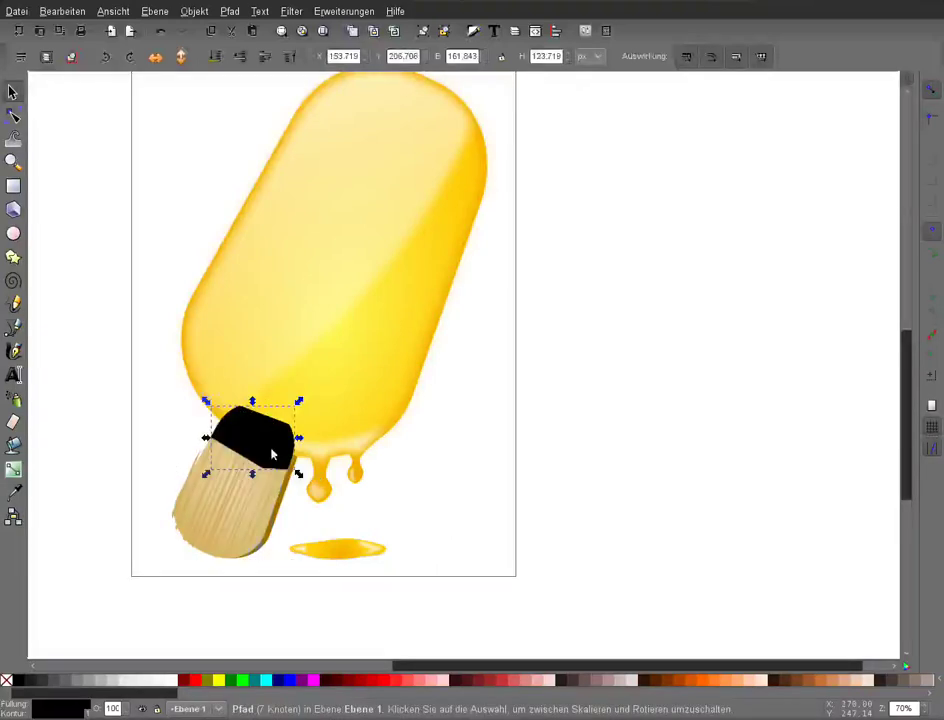
click(198, 540)
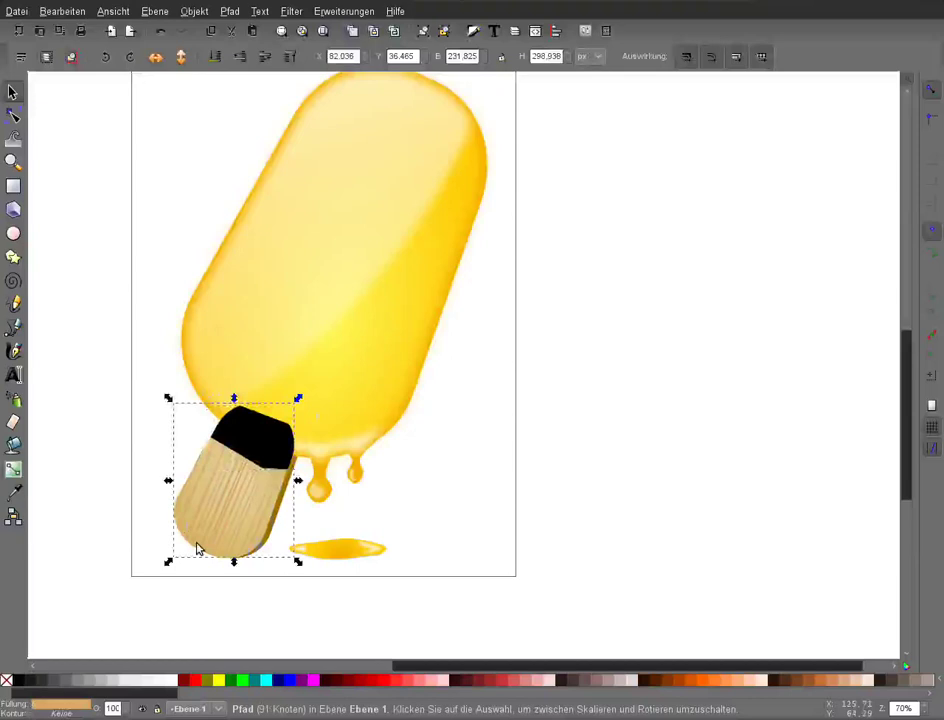
click(257, 452)
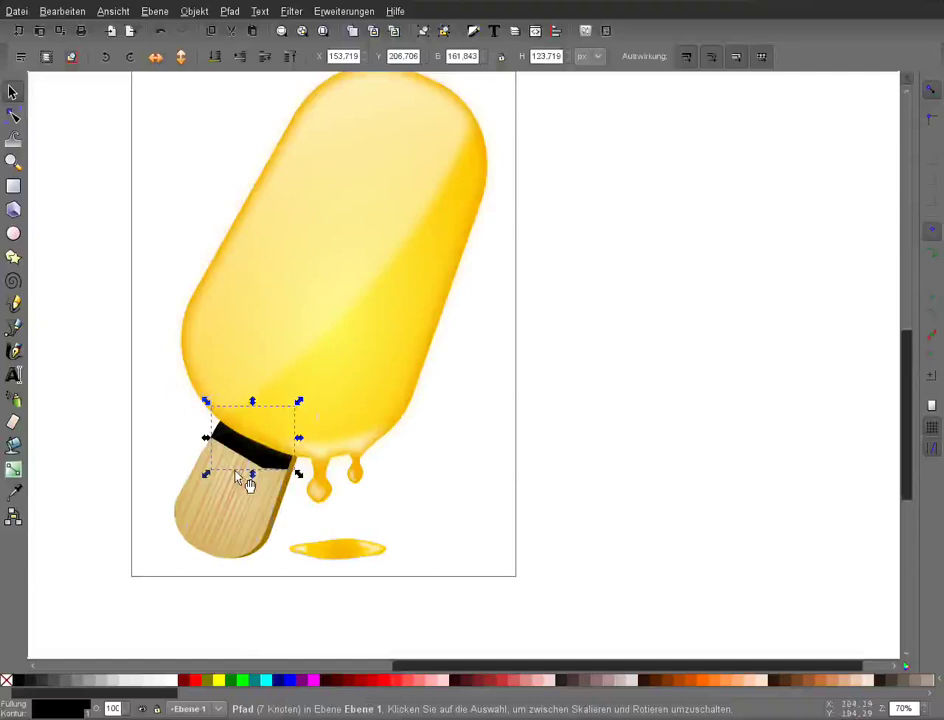
Make the band's bottom node symmetric and nudge its right corner node up and right.
key(n)
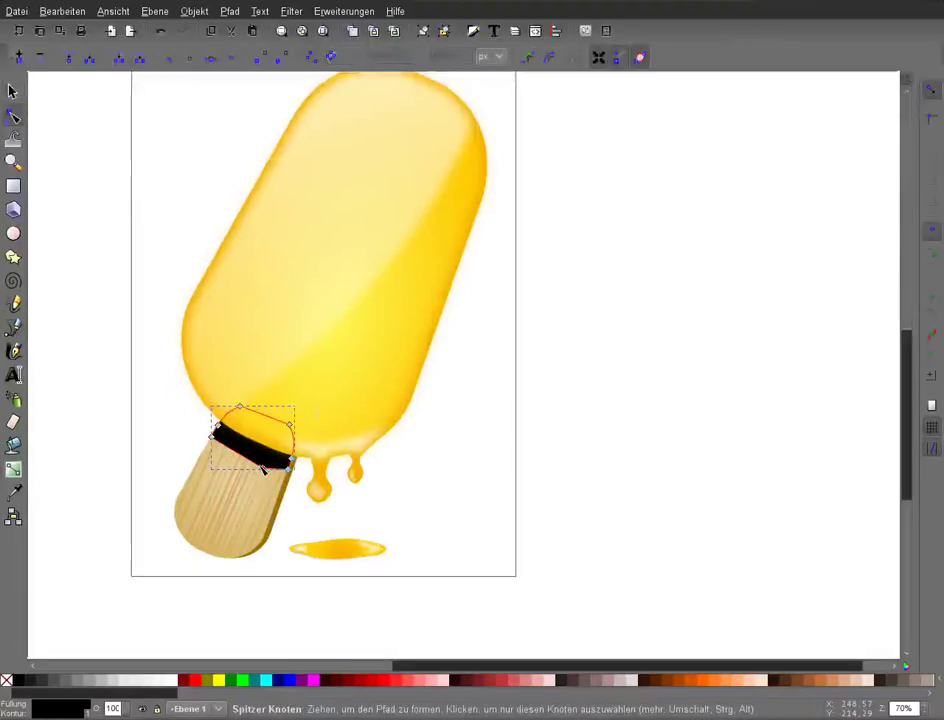
click(262, 467)
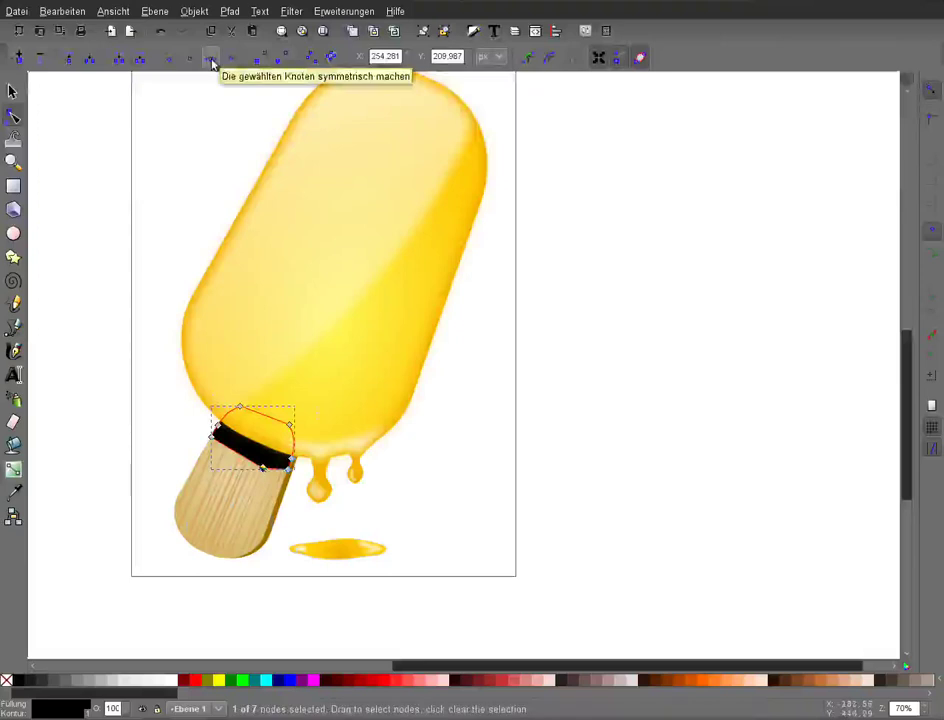
click(212, 62)
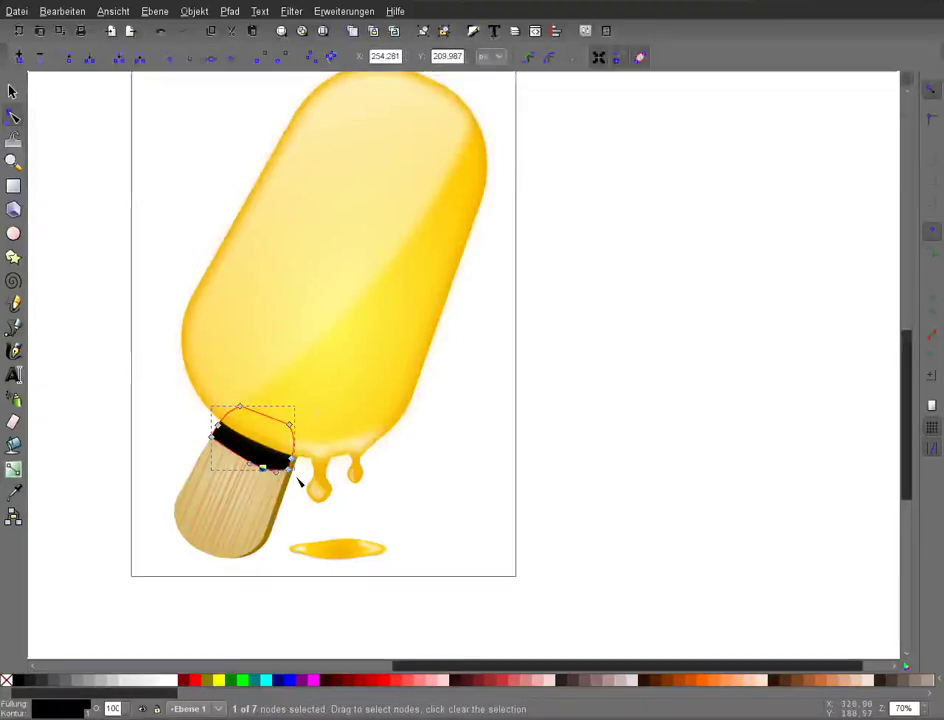
key(plus)
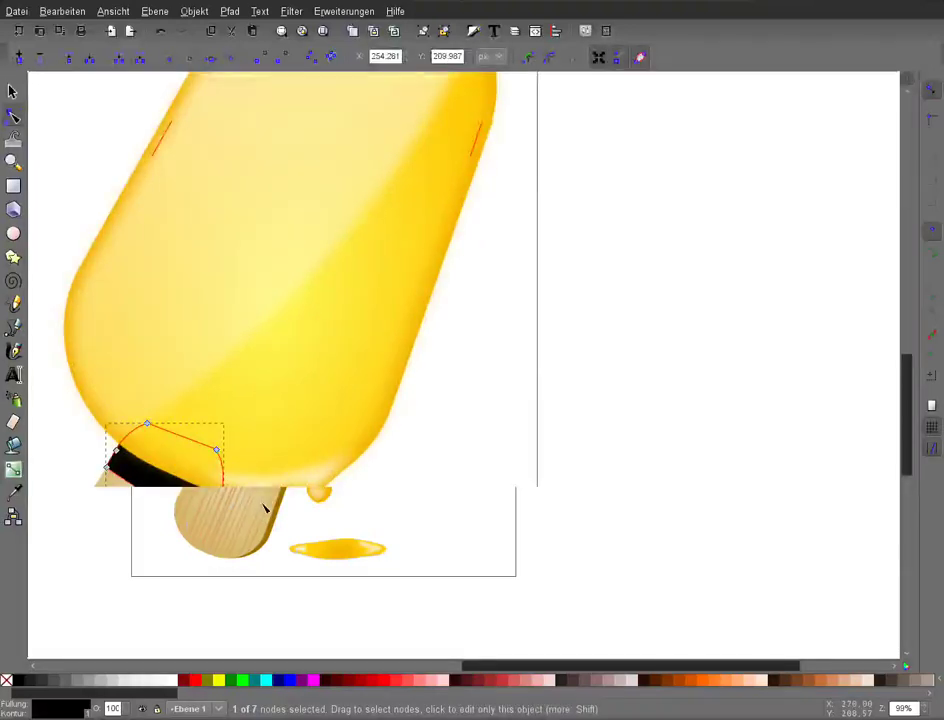
click(217, 513)
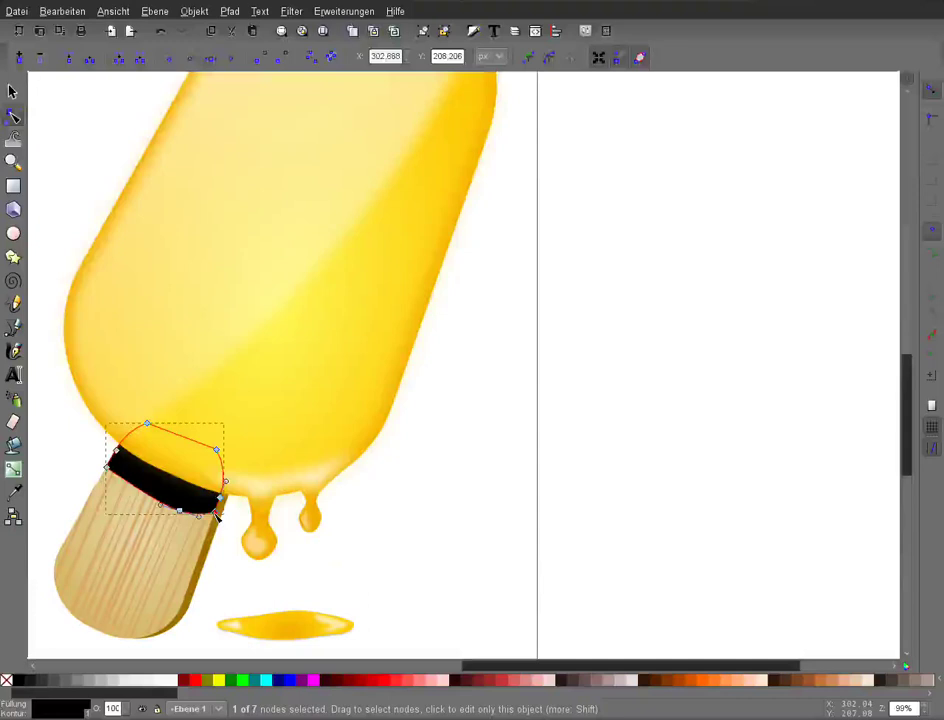
key(Right)
key(Up)
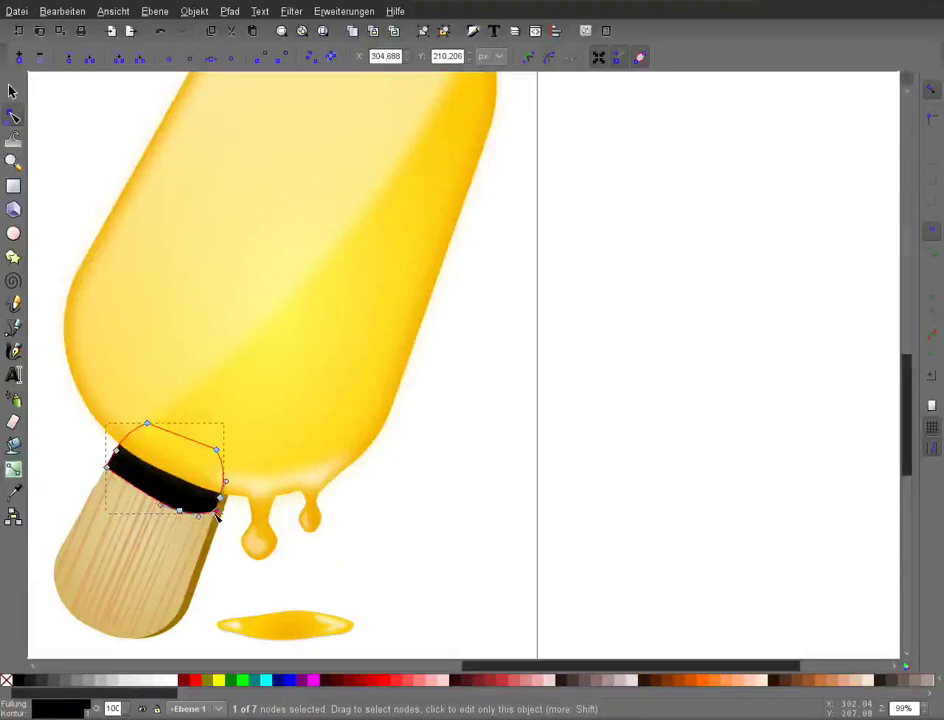
key(s)
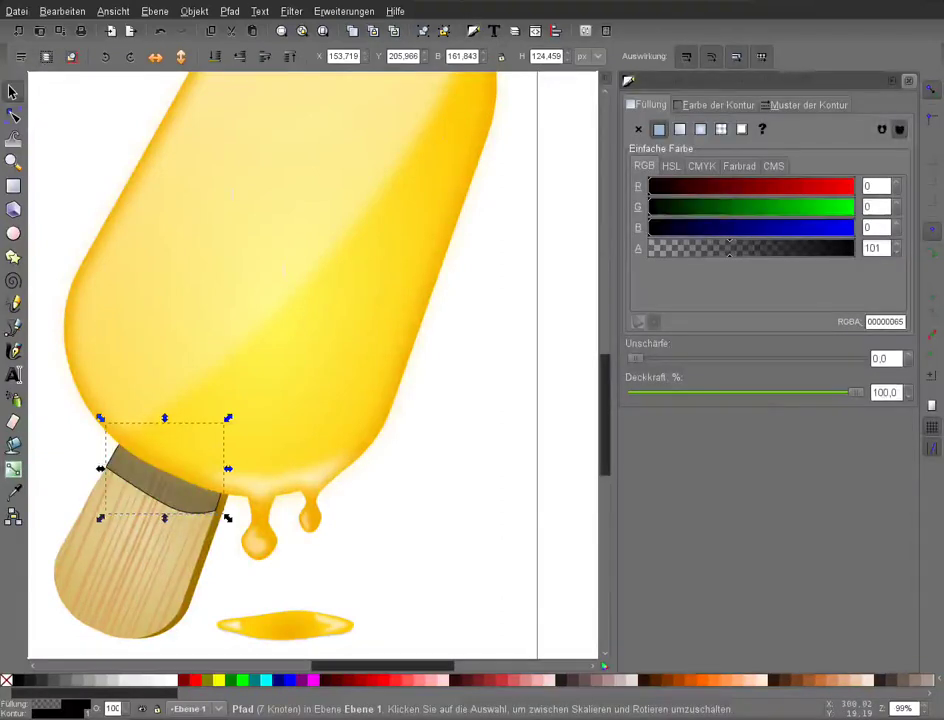
Remove the band's outline and give it a 0.8 blur.
right_click(79, 712)
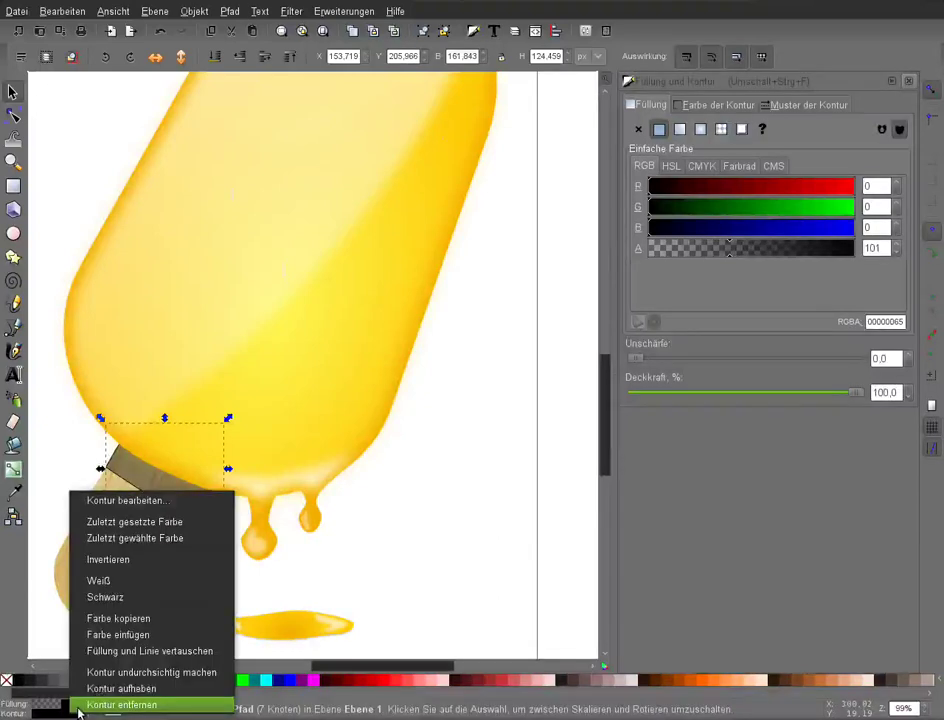
click(79, 708)
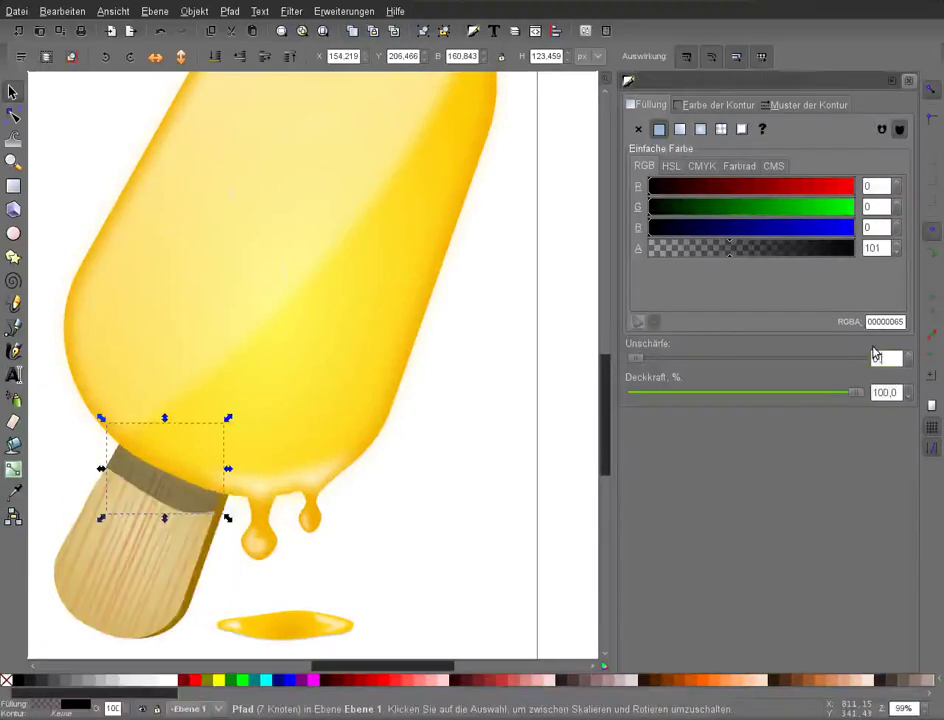
text(3)
key(Return)
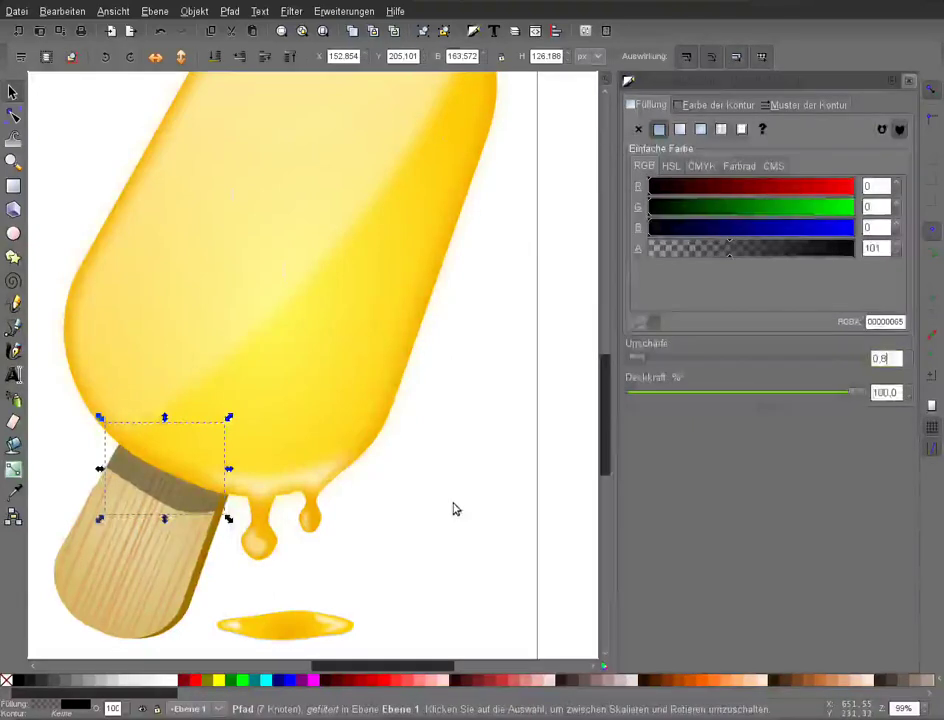
key(ctrl+shift+f)
key(g)
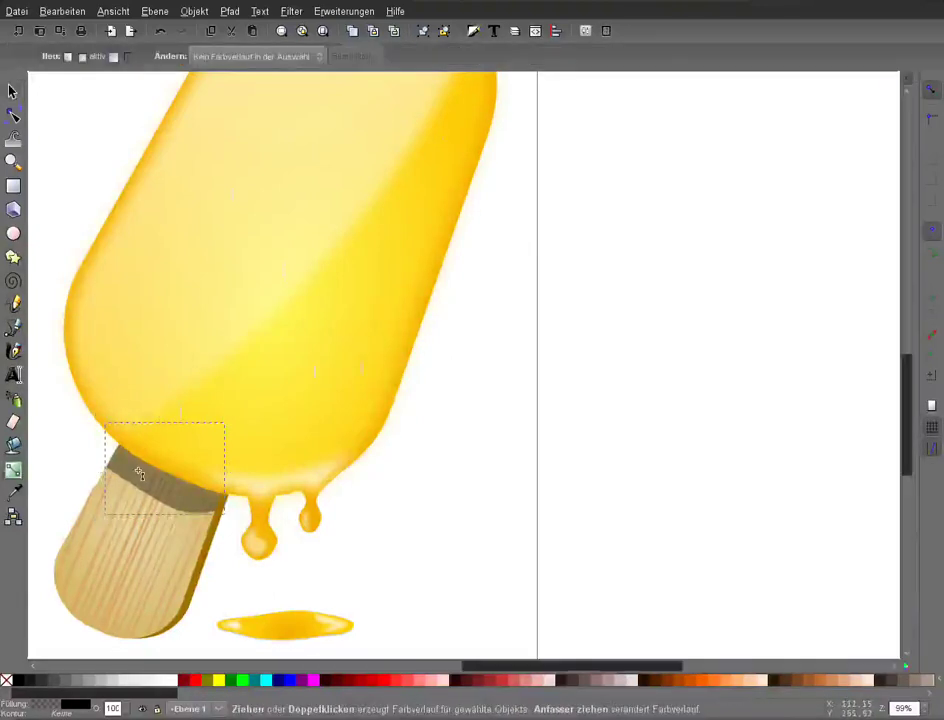
Nudge the shadow band slightly up and right so it sits snugly under the popsicle's lower edge.
key(minus)
key(minus)
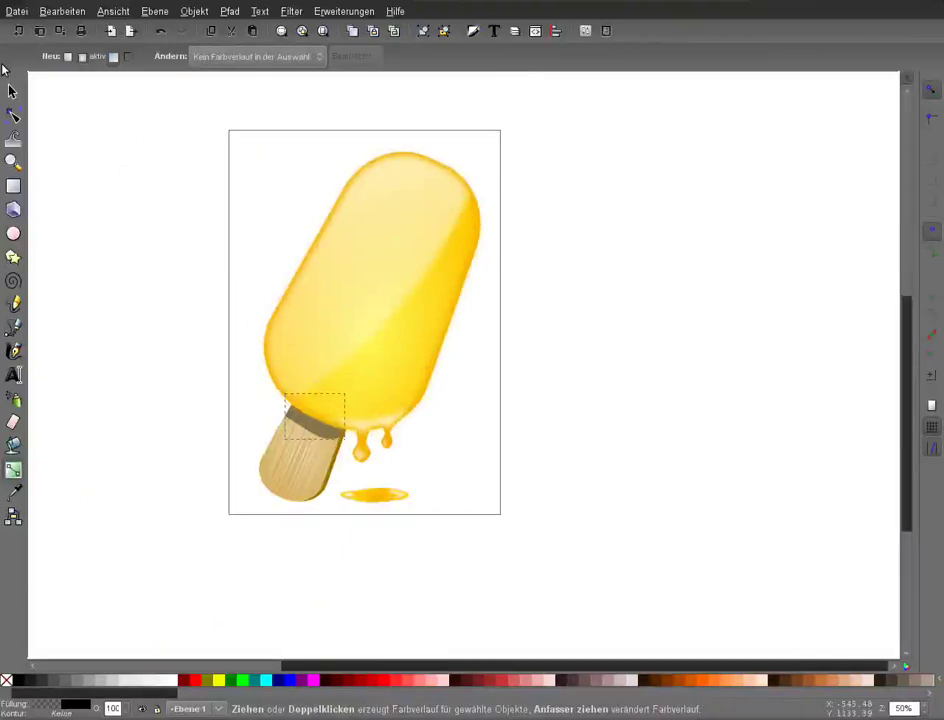
key(s)
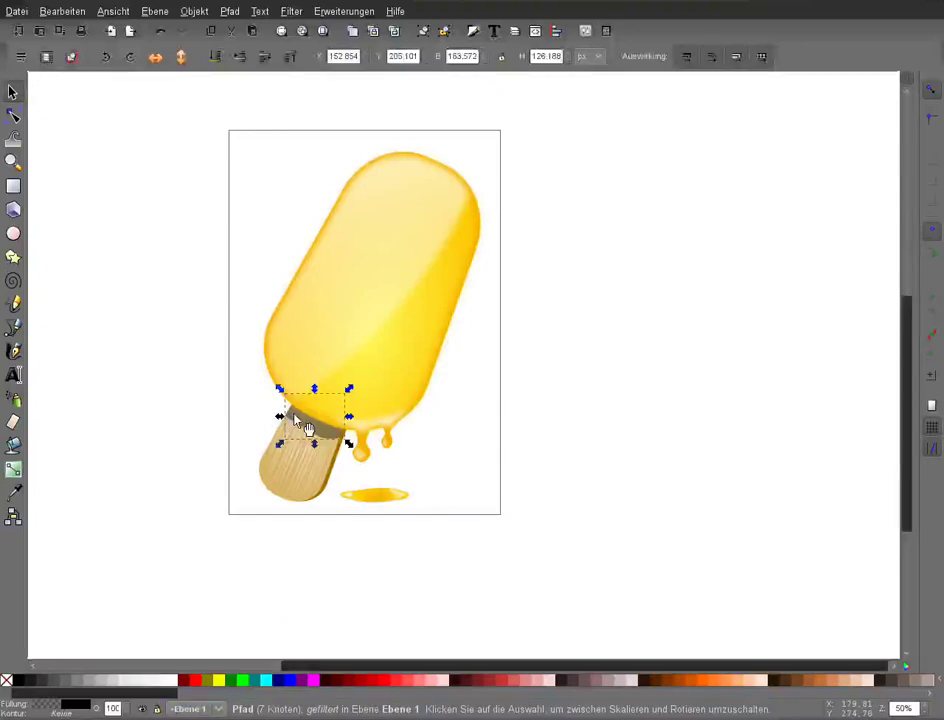
key(Right)
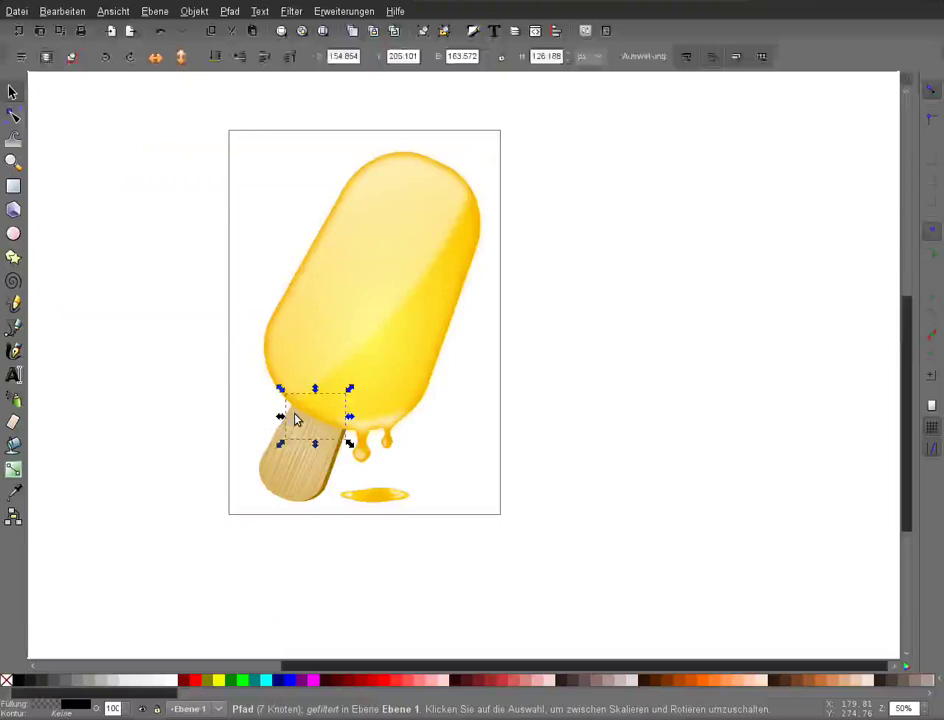
click(158, 33)
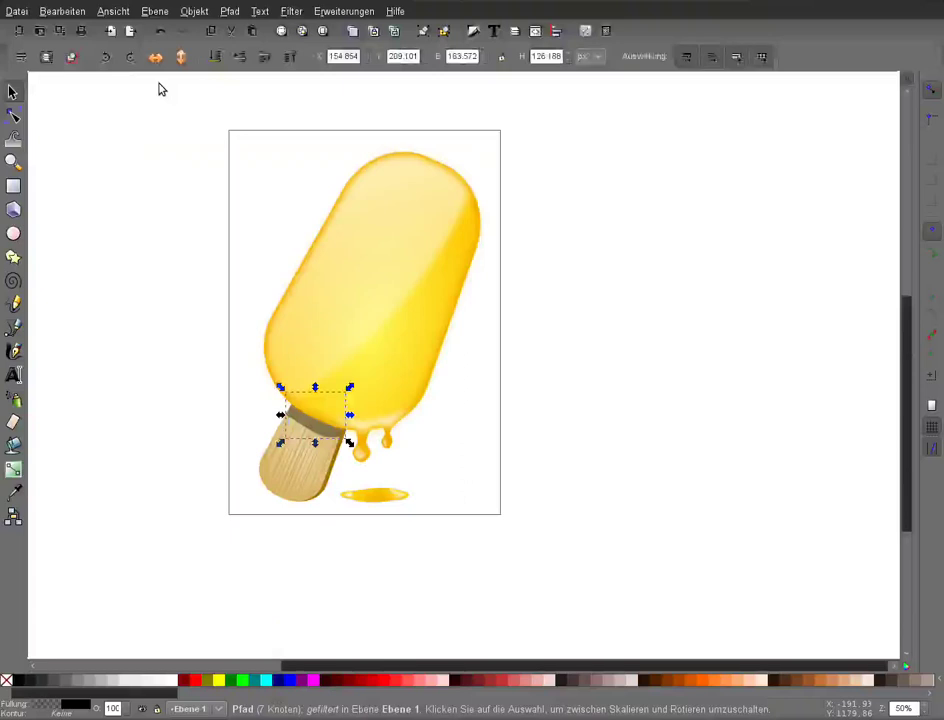
key(Up)
key(Up)
key(Up)
key(Right)
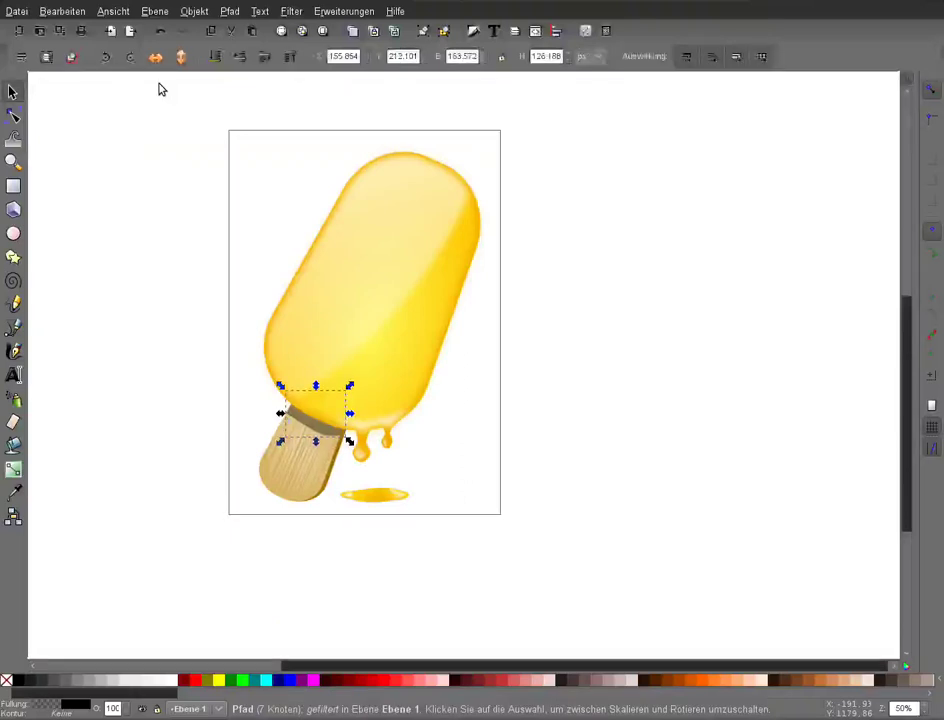
key(Up)
key(Up)
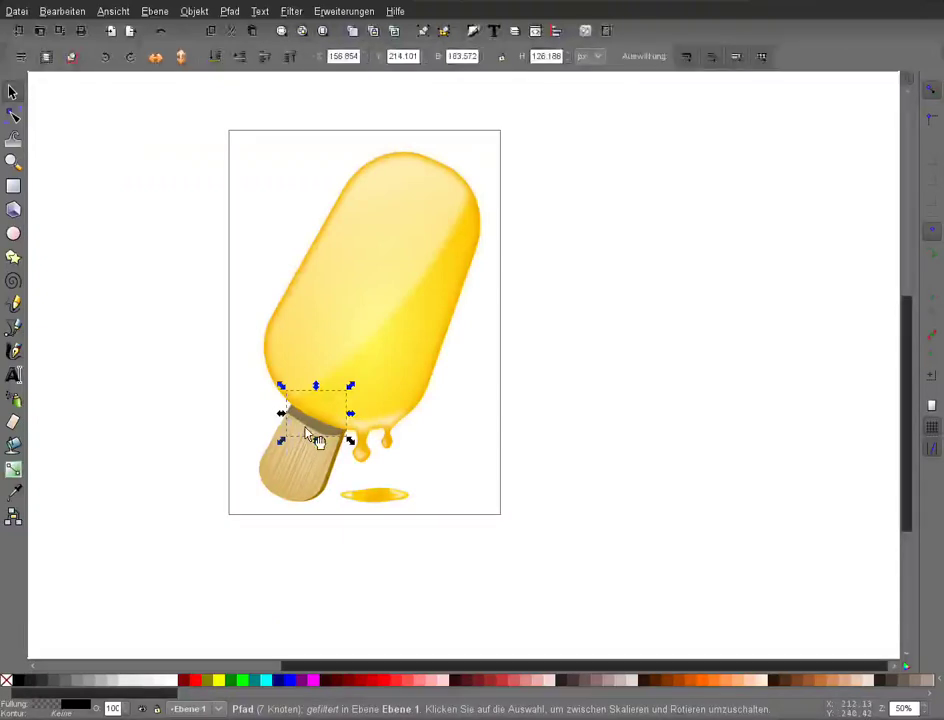
drag(315, 440, 316, 437)
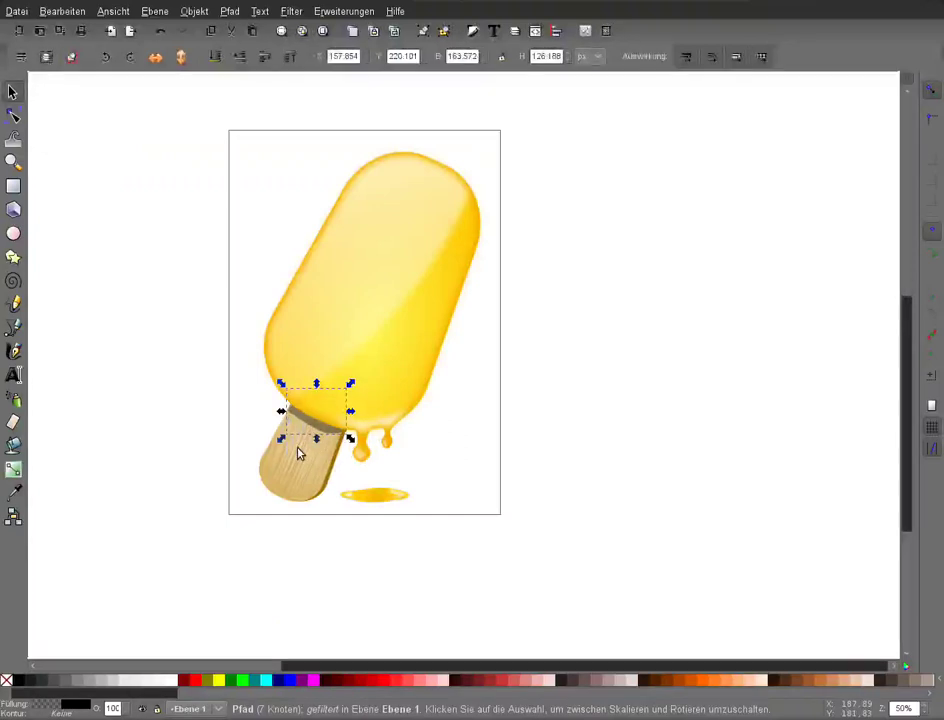
click(558, 409)
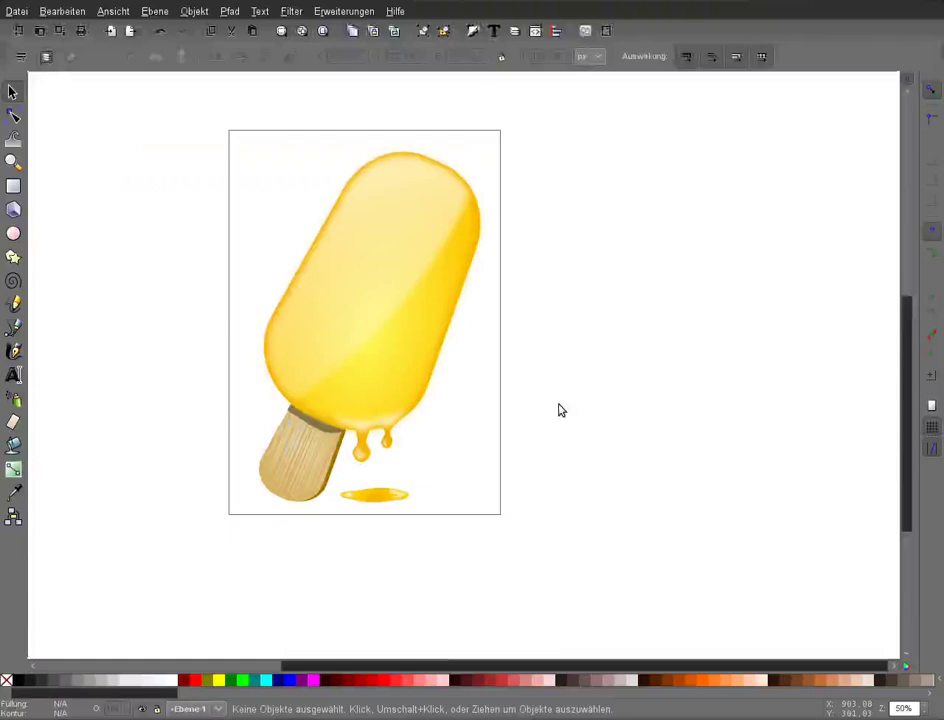
key(minus)
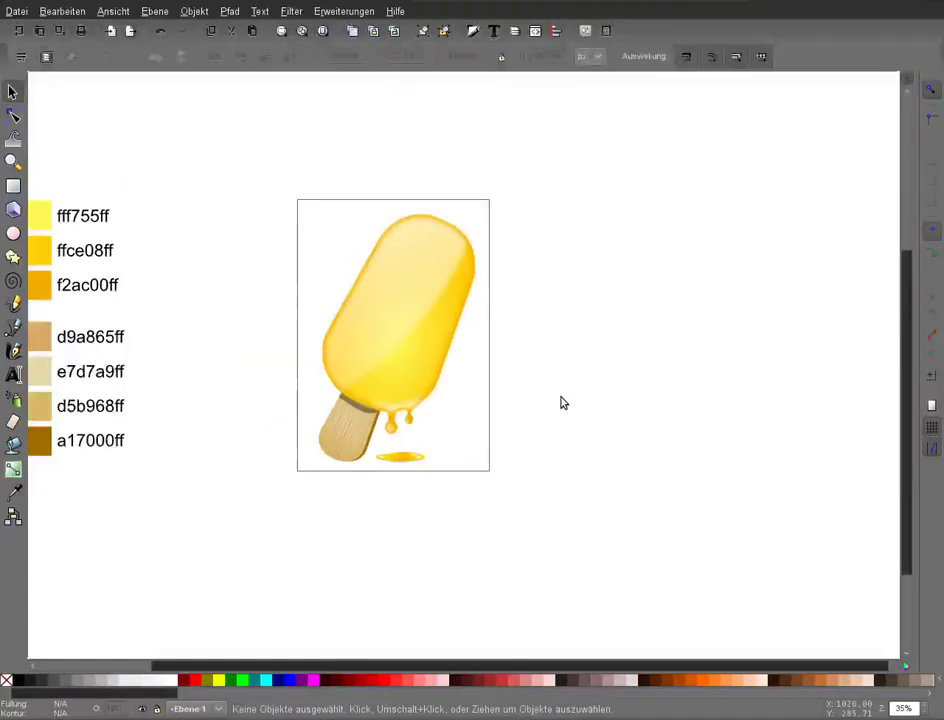
key(minus)
key(minus)
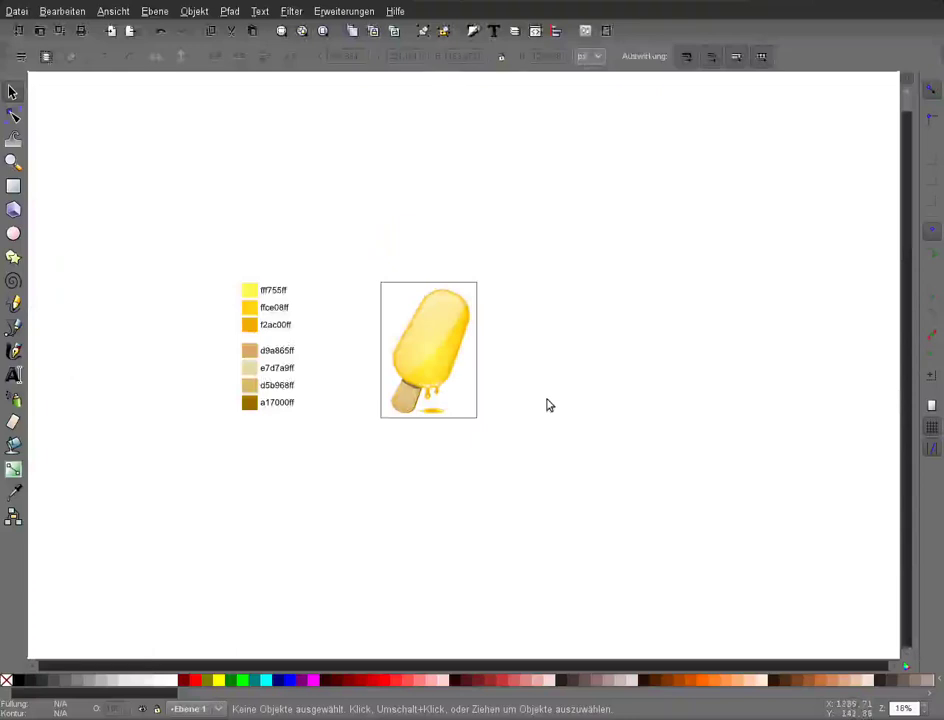
key(plus)
key(plus)
key(plus)
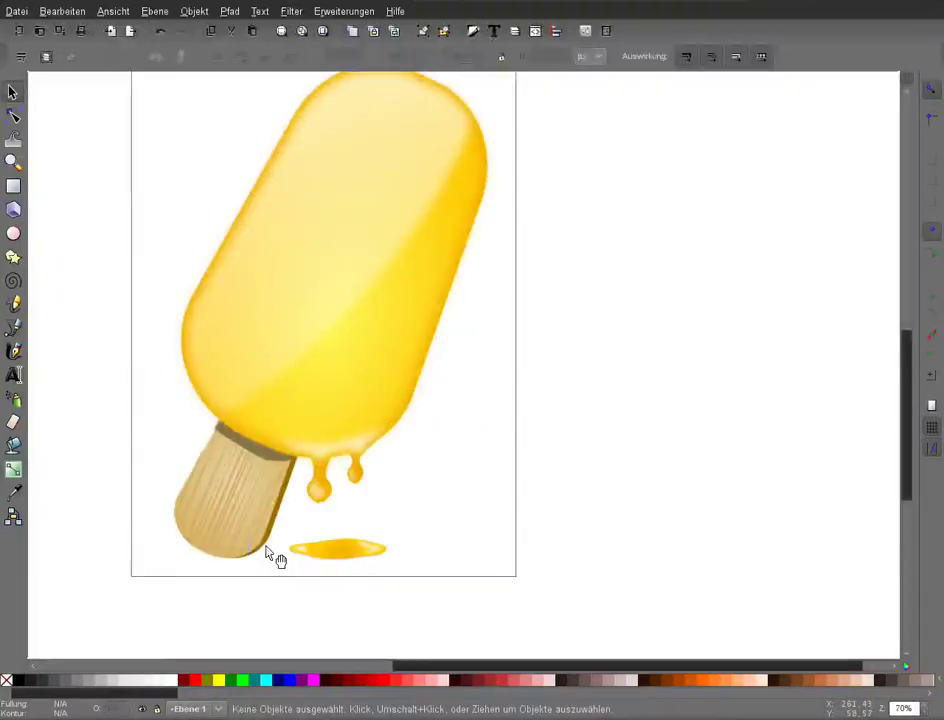
Union the body and stick copies, fill the result black, and lower it to the bottom.
click(264, 548)
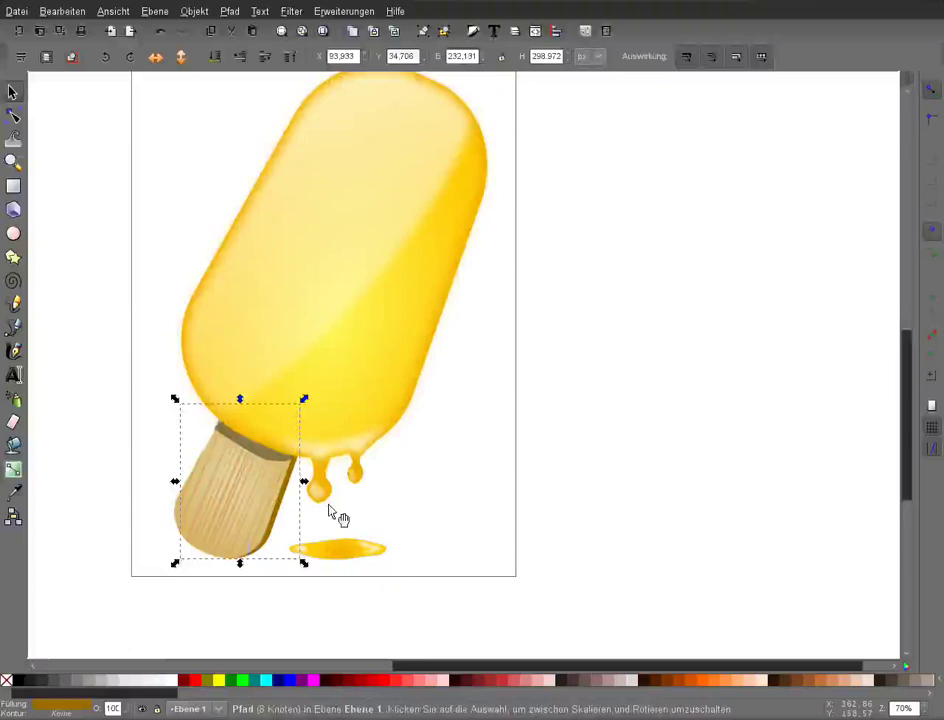
shift+click(330, 510)
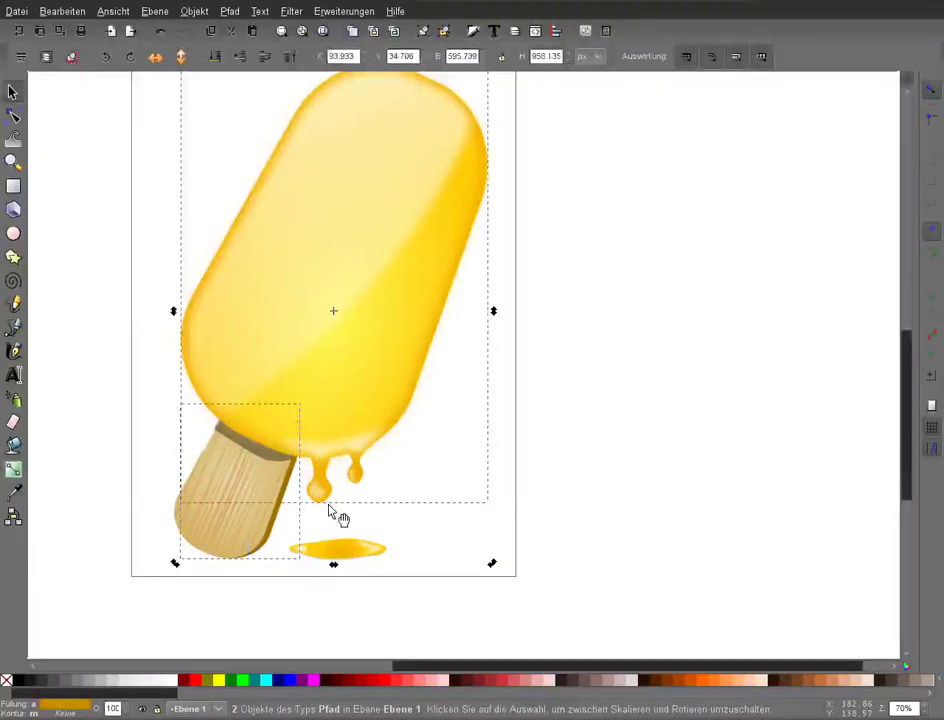
click(329, 507)
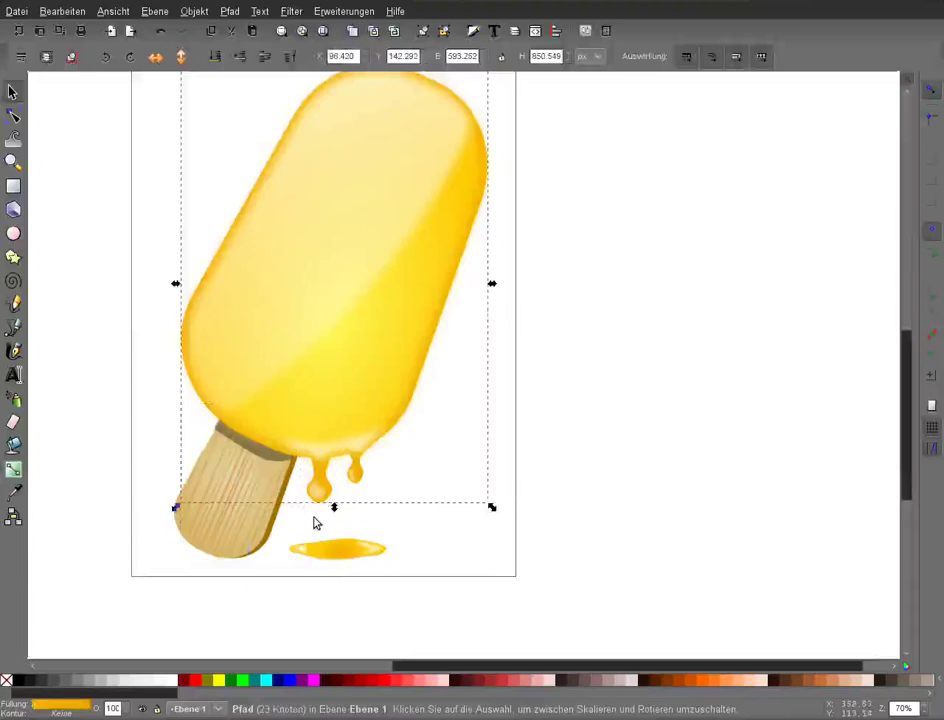
shift+click(268, 553)
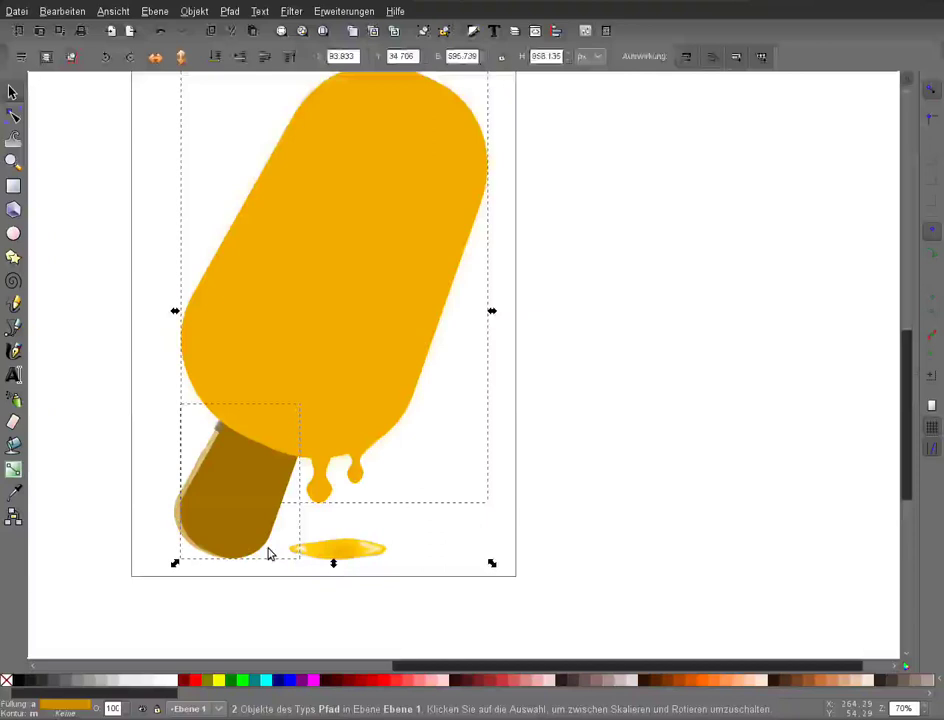
key(ctrl+plus)
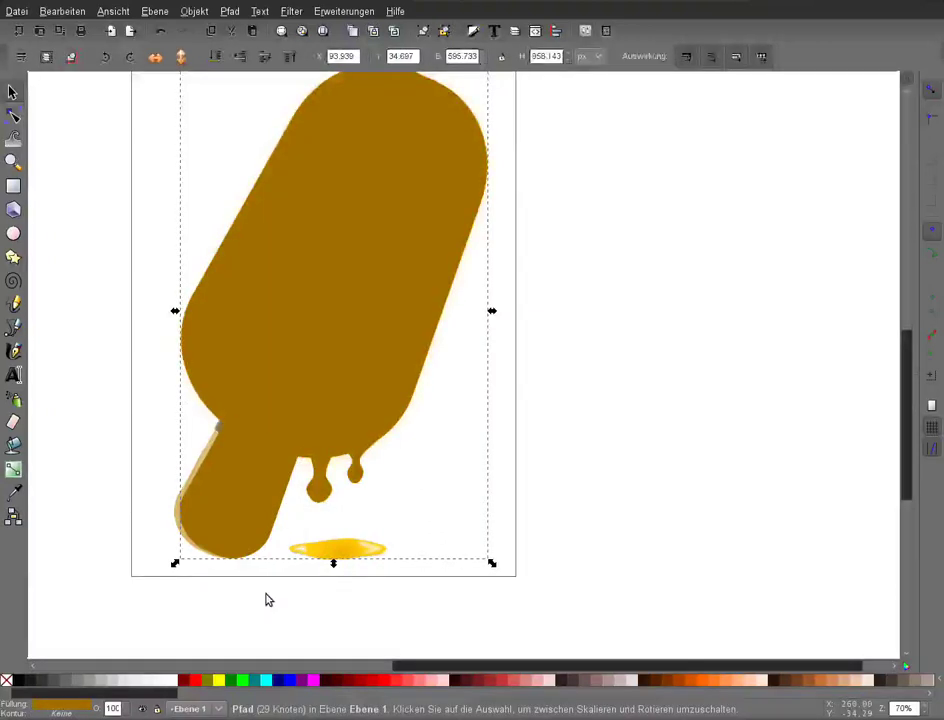
click(18, 683)
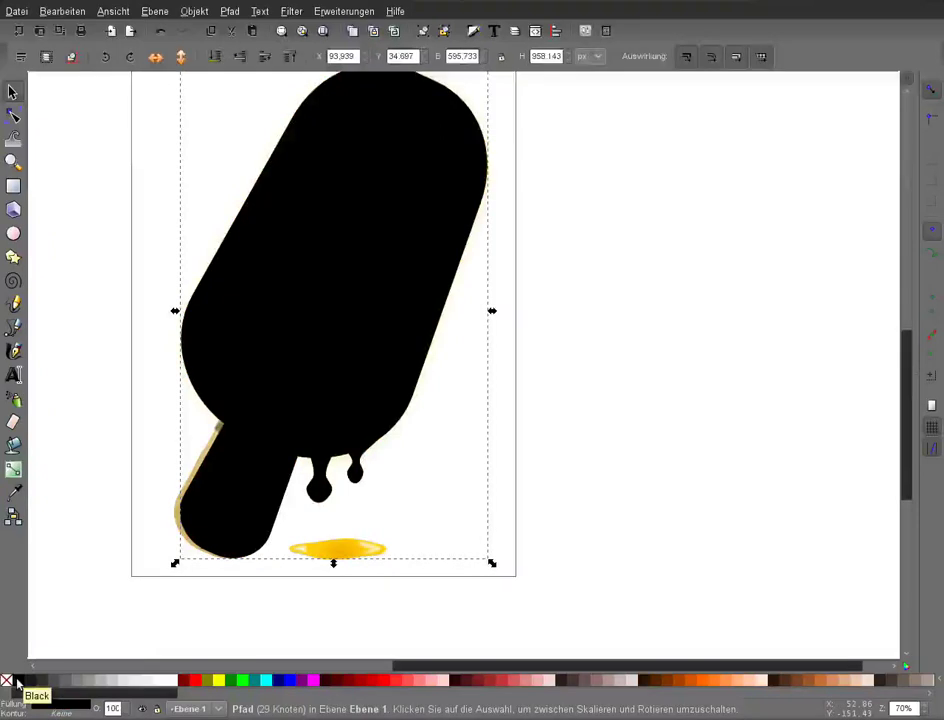
key(End)
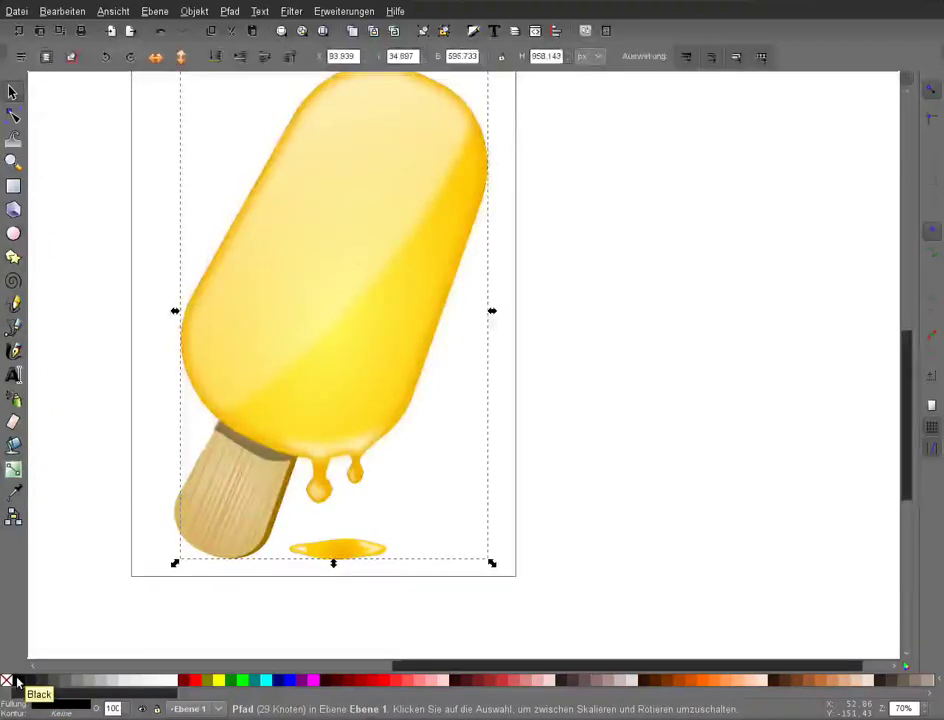
drag(907, 436, 907, 416)
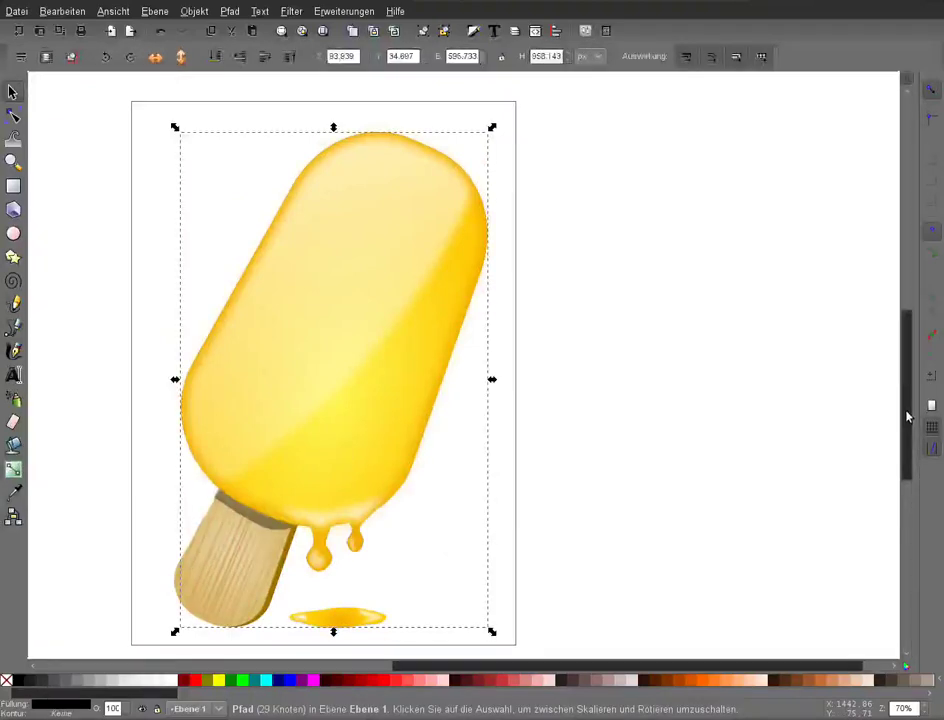
Scale the black silhouette shorter and wider so it peeks out along the popsicle's right side.
key(minus)
key(minus)
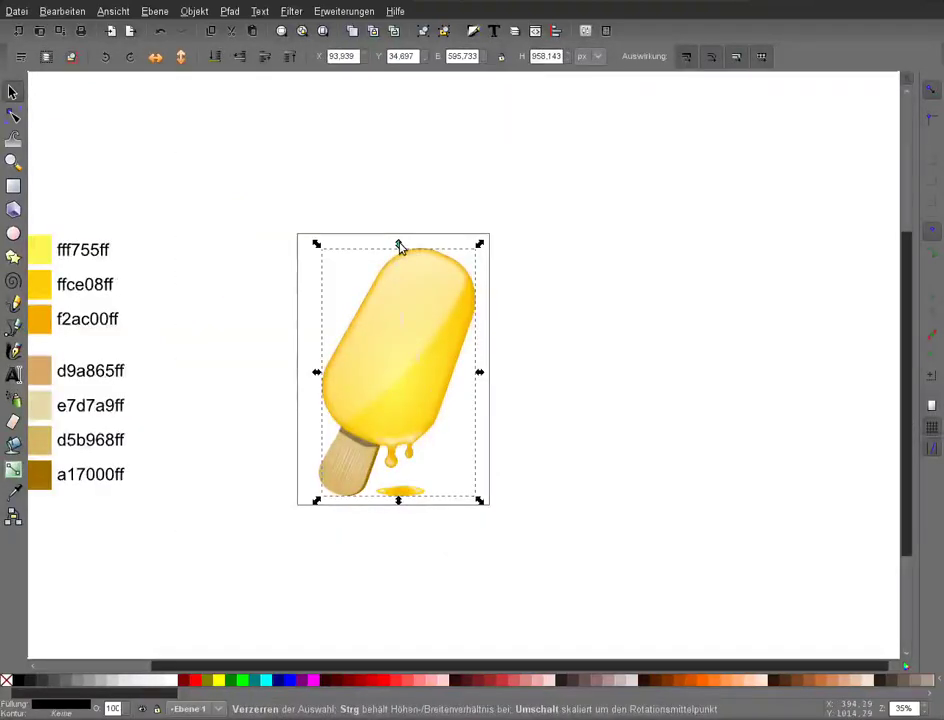
drag(398, 246, 401, 302)
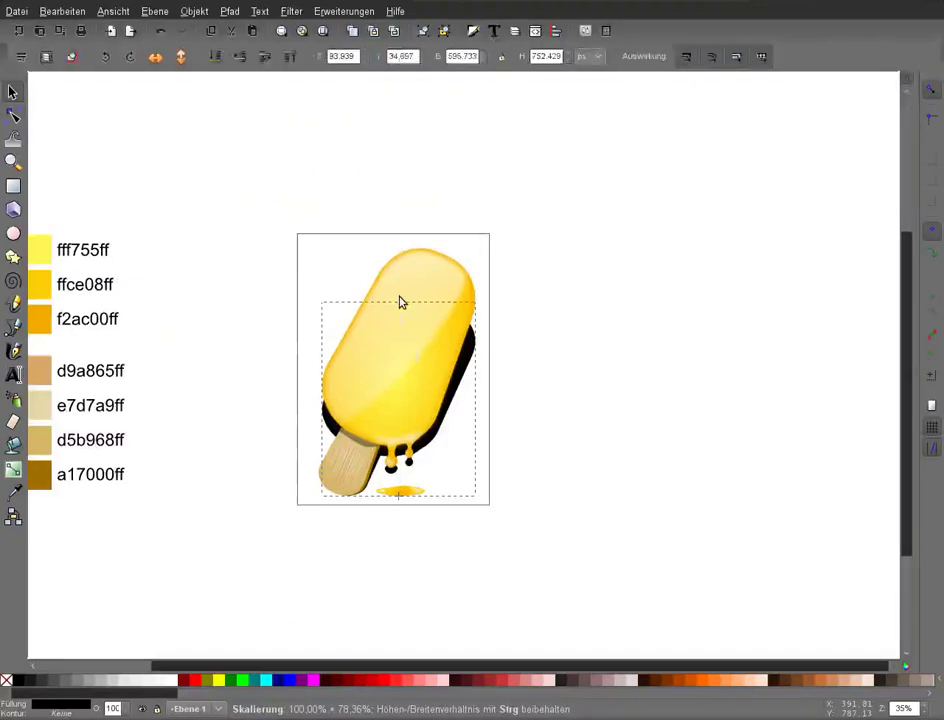
drag(321, 400, 326, 401)
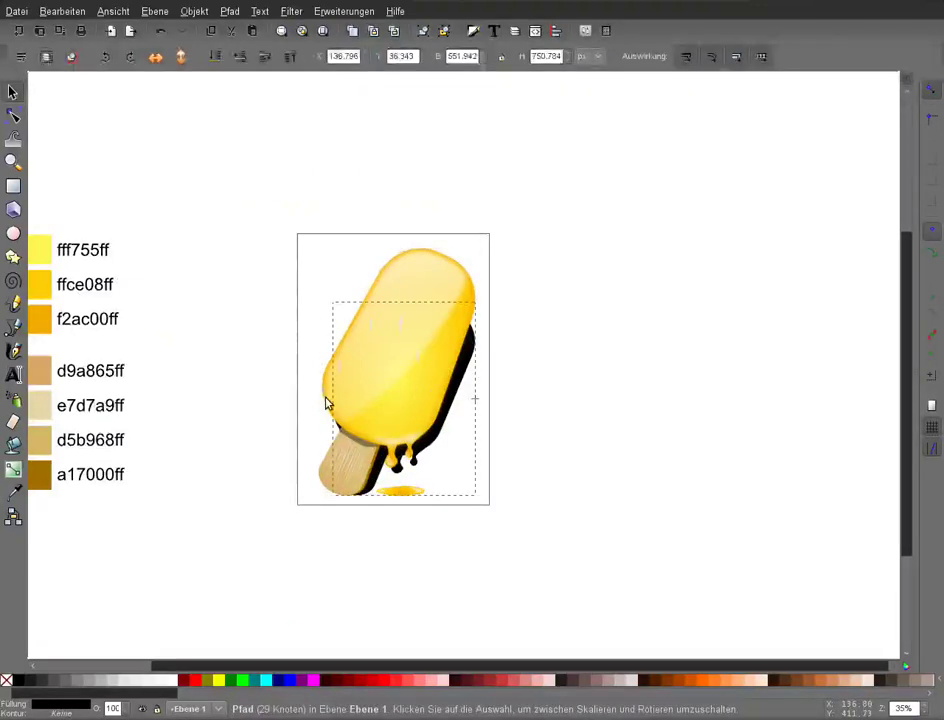
drag(480, 500, 475, 505)
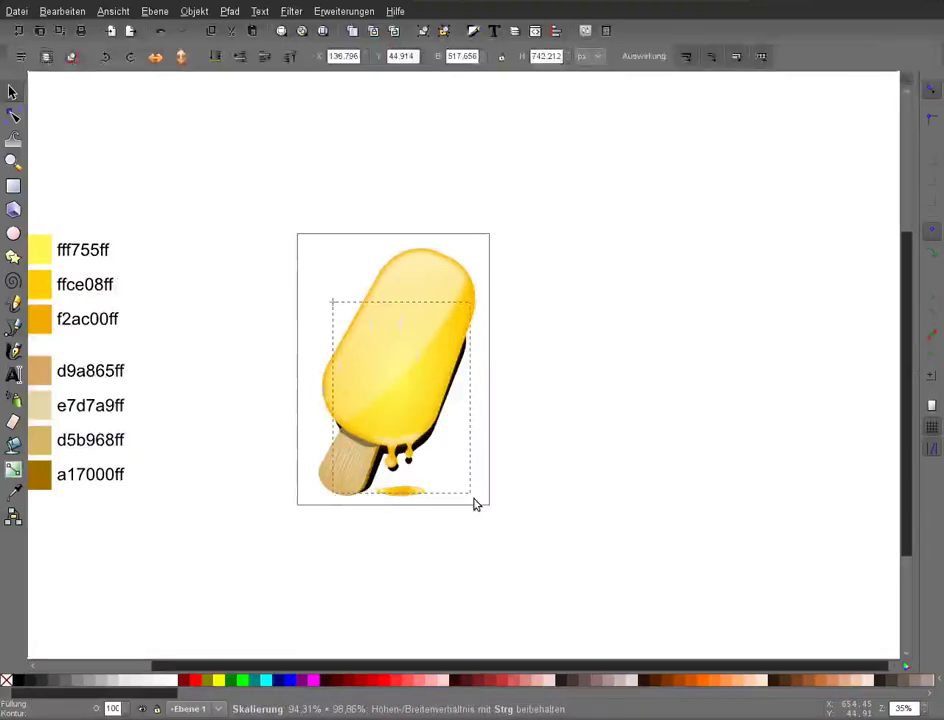
drag(475, 505, 472, 499)
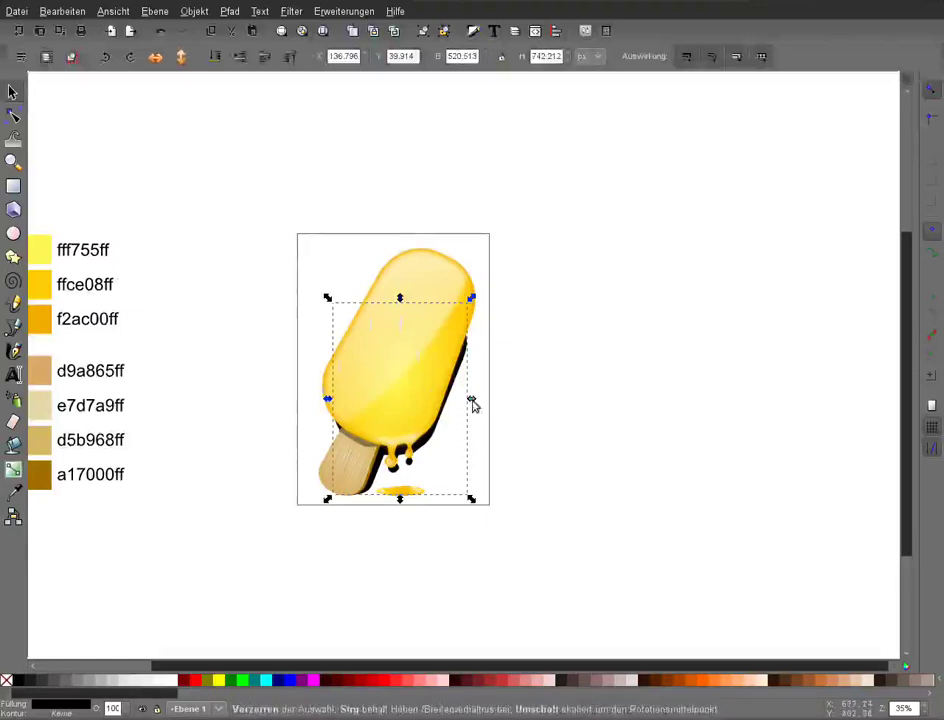
drag(474, 404, 487, 407)
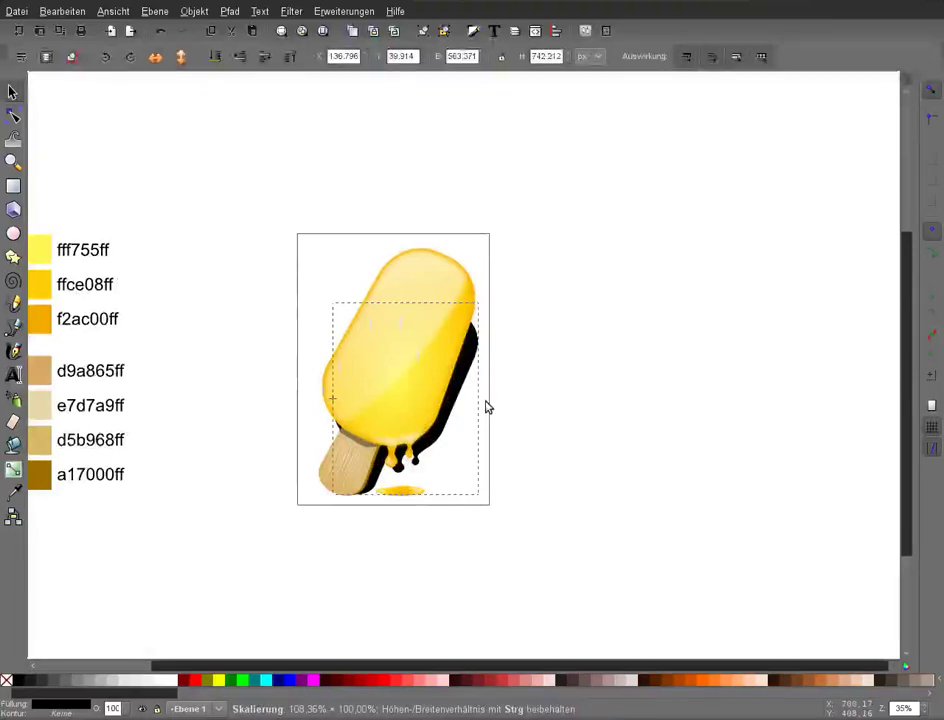
drag(487, 407, 489, 405)
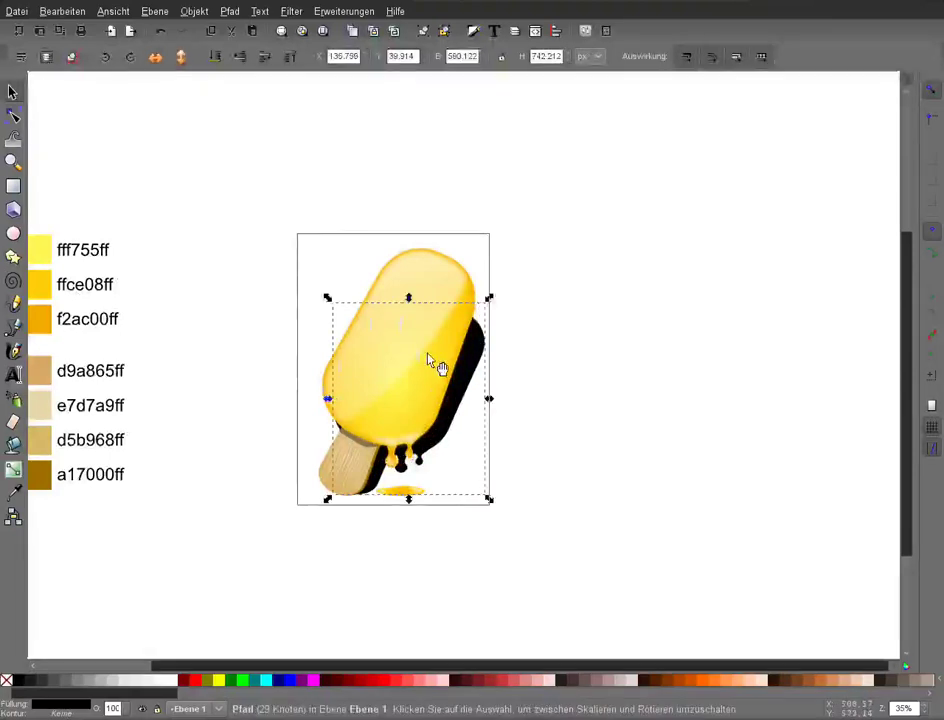
drag(408, 297, 408, 322)
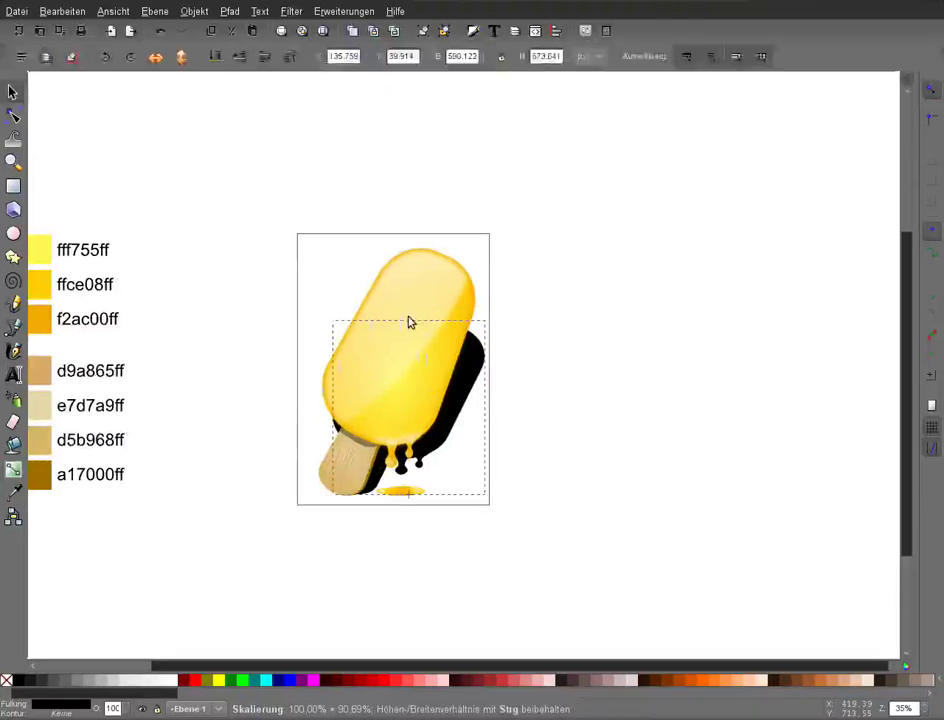
click(12, 470)
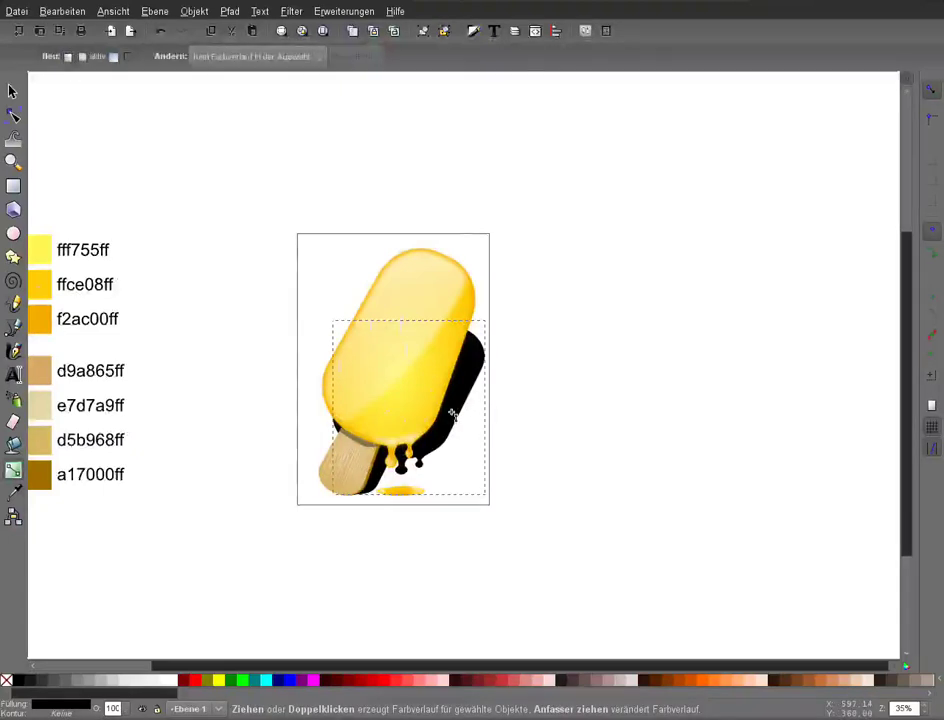
Add a linear gradient to the shadow running from below the lower left to the upper right.
double_click(452, 413)
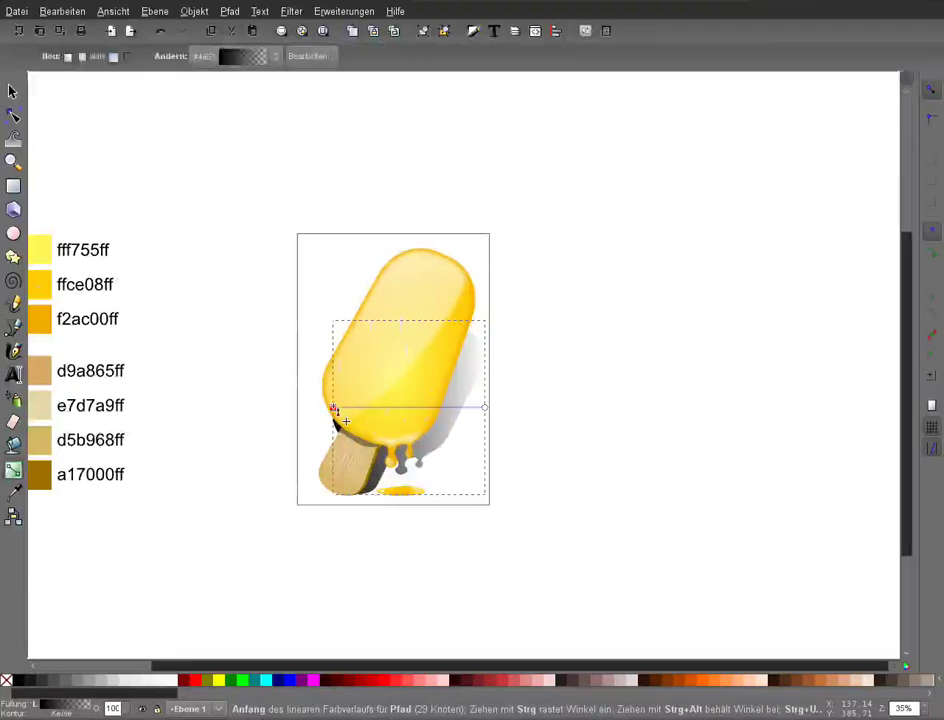
click(334, 410)
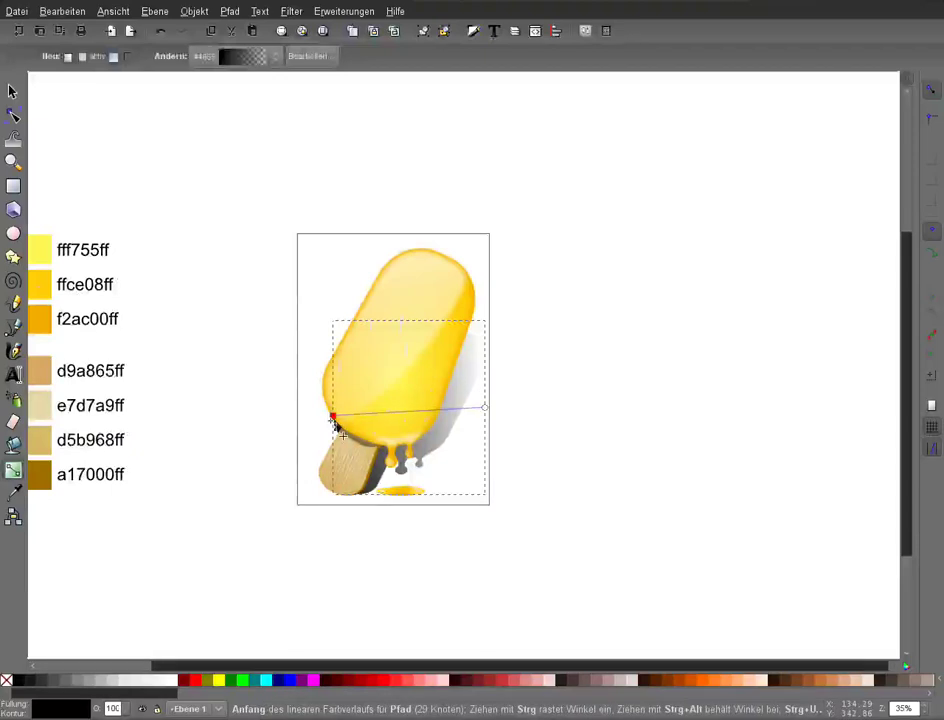
drag(333, 416, 307, 556)
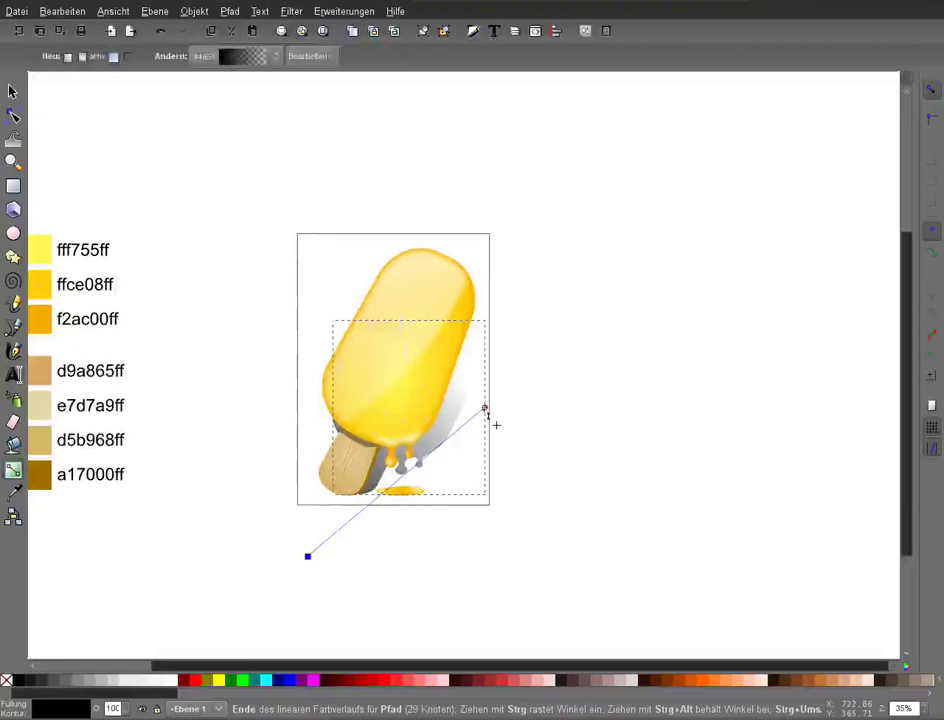
drag(485, 409, 479, 311)
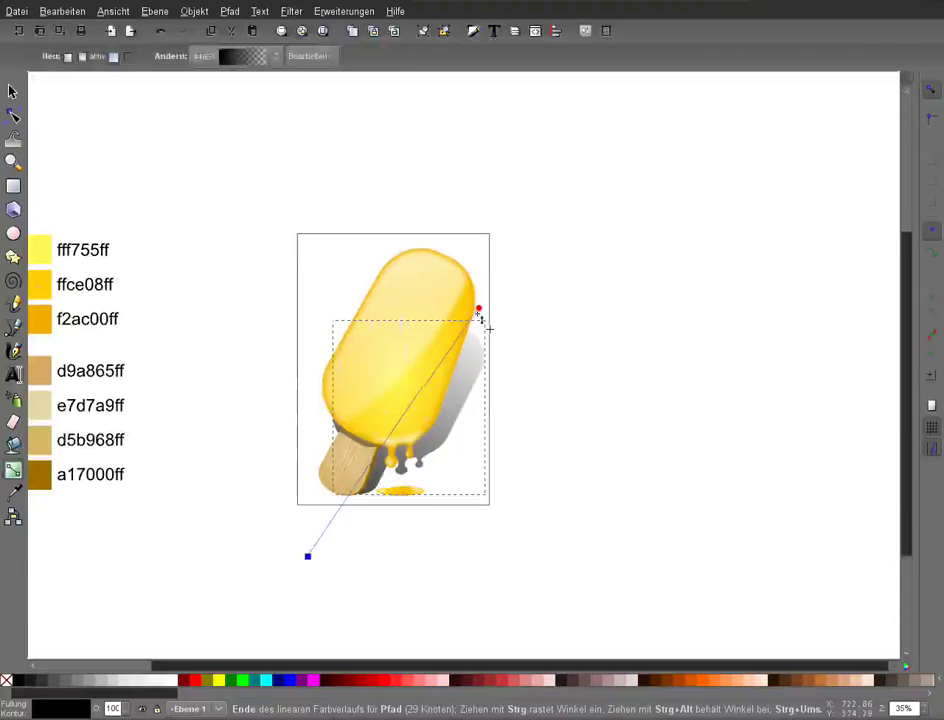
click(479, 311)
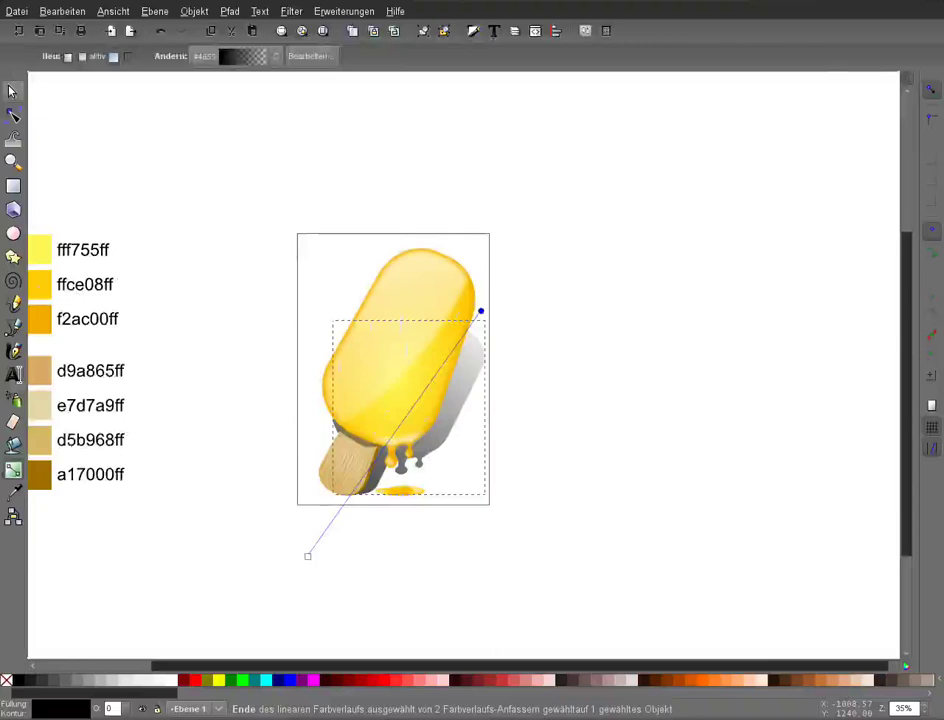
Give the shadow a blur of 3 and about 91% opacity in Fill and Stroke.
key(ctrl+shift+f)
key(F1)
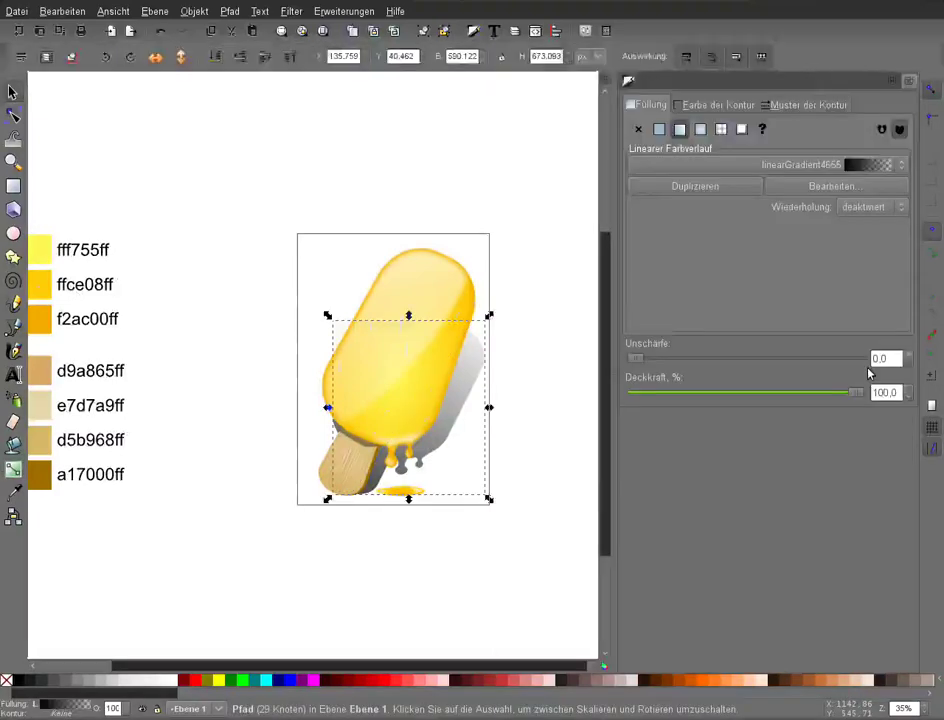
text(3)
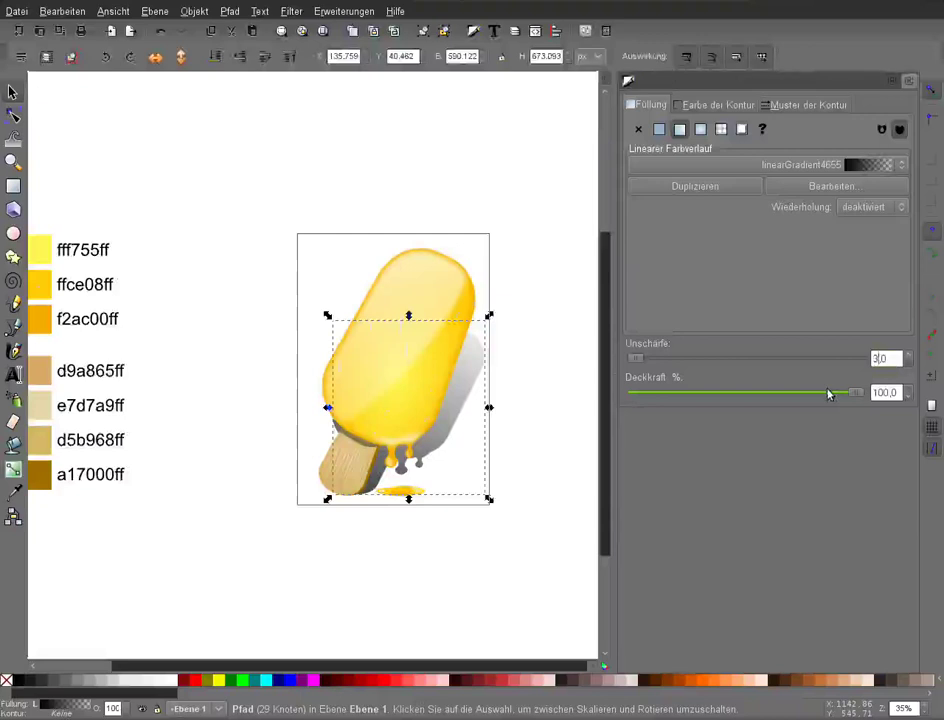
key(Return)
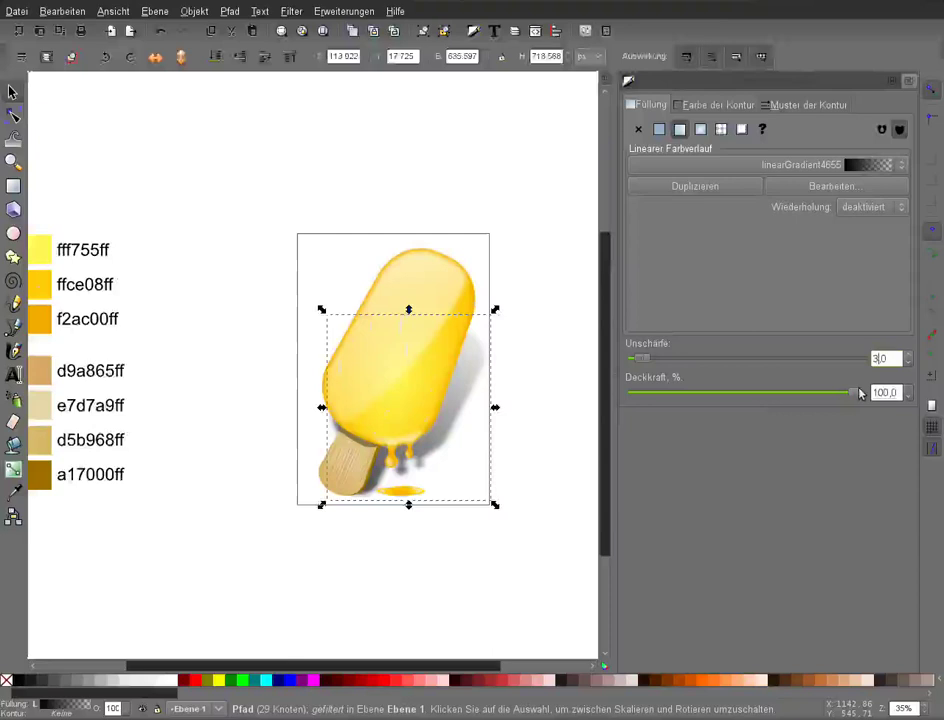
drag(859, 393, 837, 393)
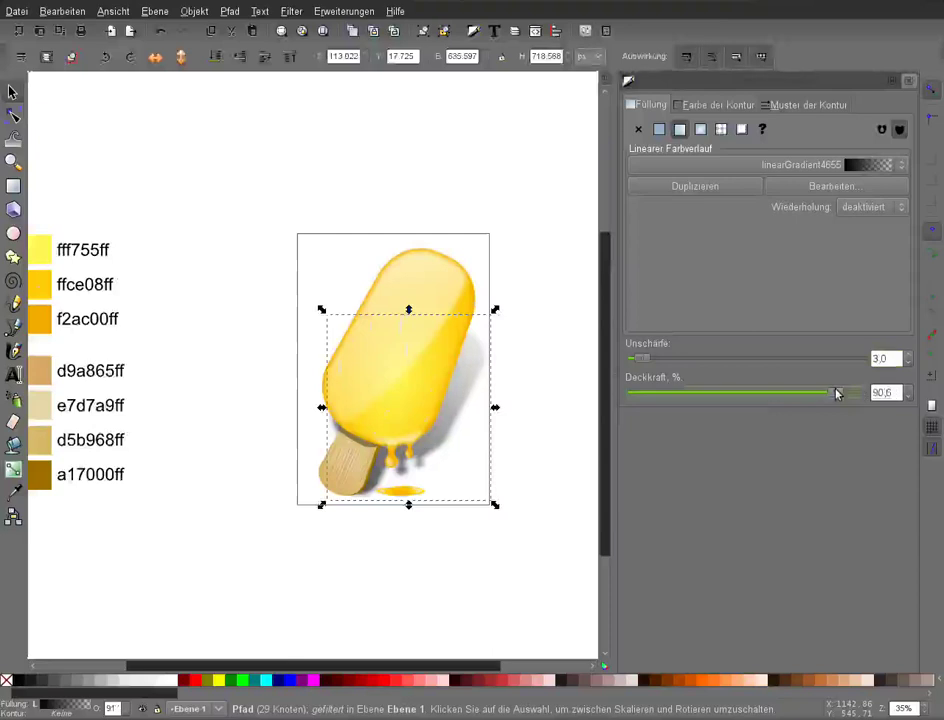
key(ctrl+shift+f)
click(754, 350)
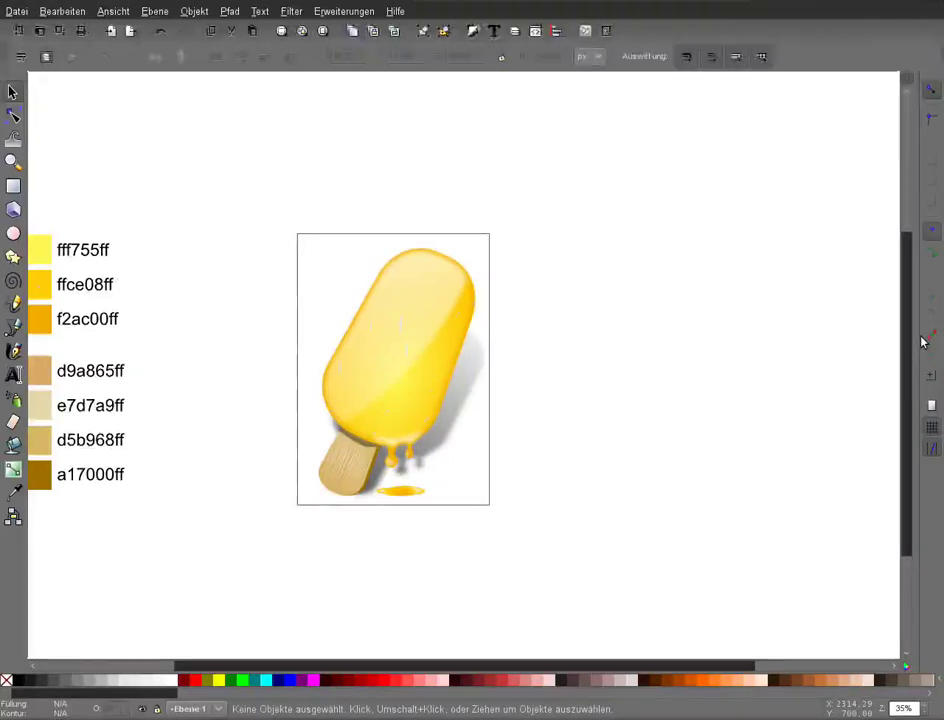
scroll(906, 339, down, 1)
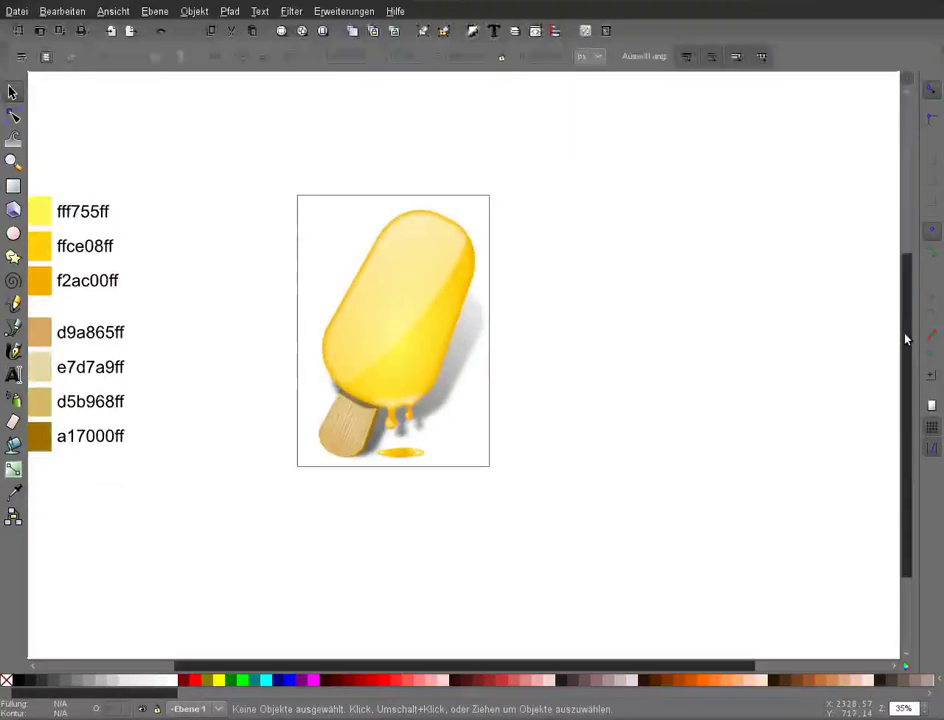